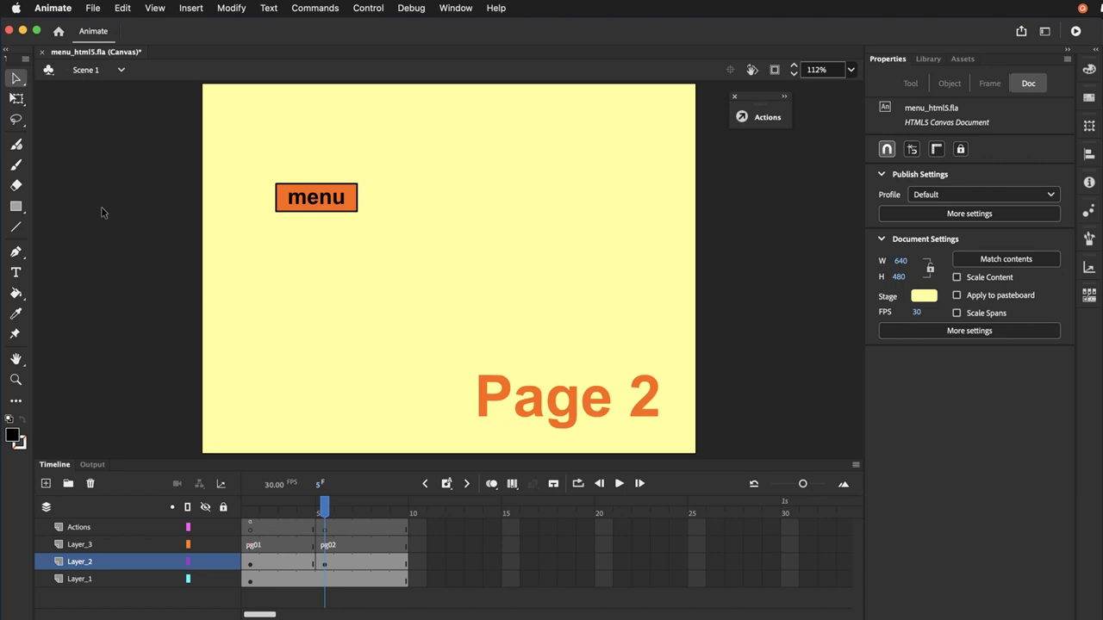
- Test the movie in the browser, trying the menu's Page 2, Home and Web Link items, and switch back to Animate
{"action": "key", "text": "super+Return"}
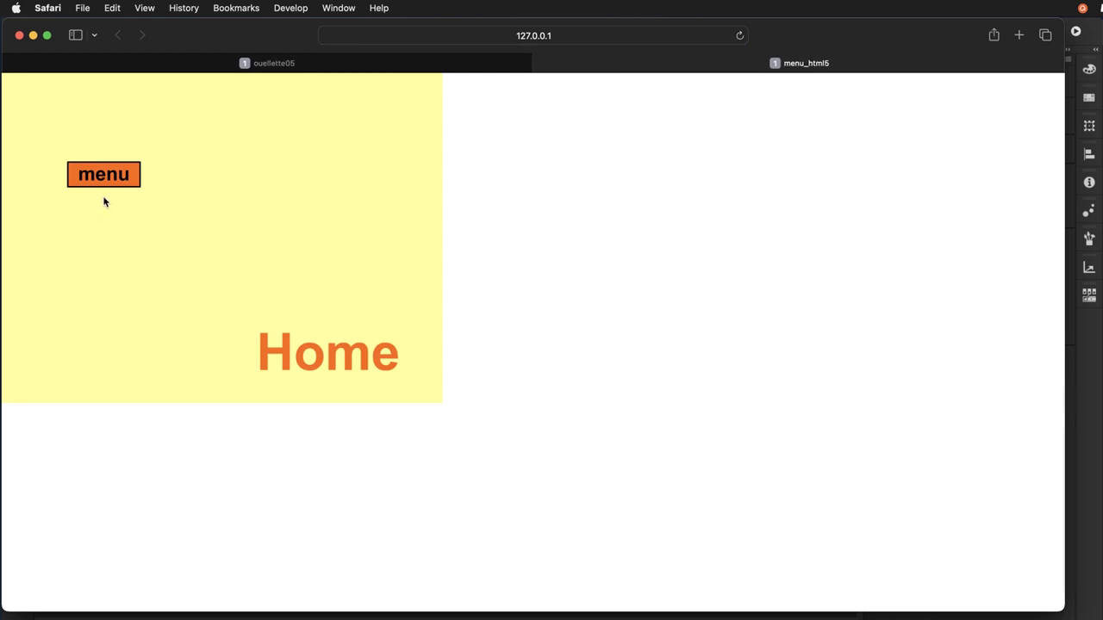
{"action": "mouse_move", "coordinate": [109, 186]}
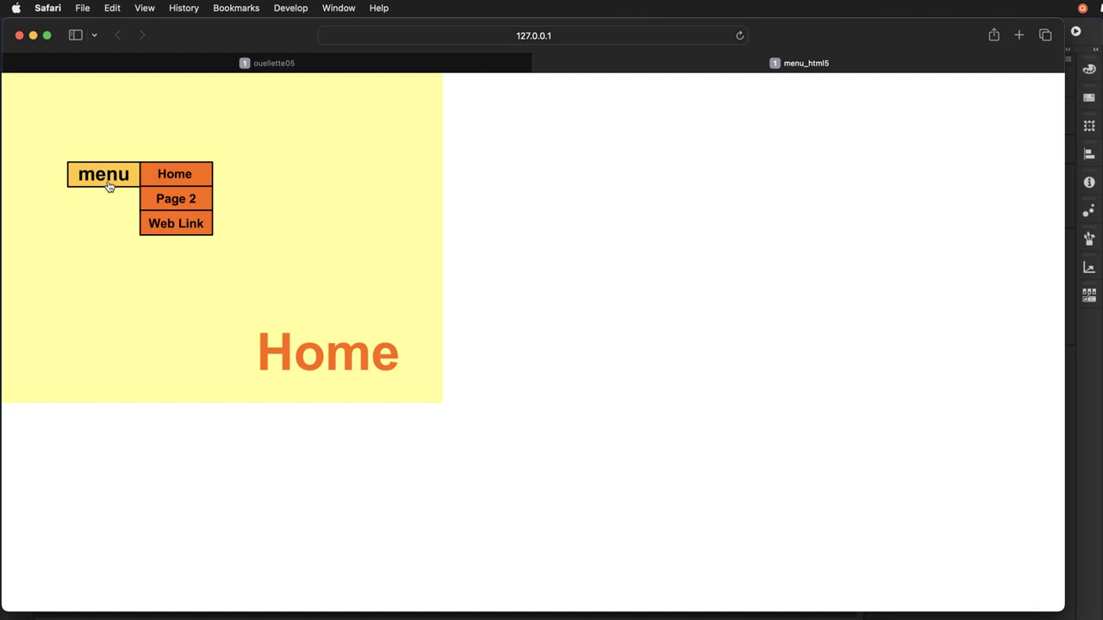
{"action": "left_click", "coordinate": [176, 203]}
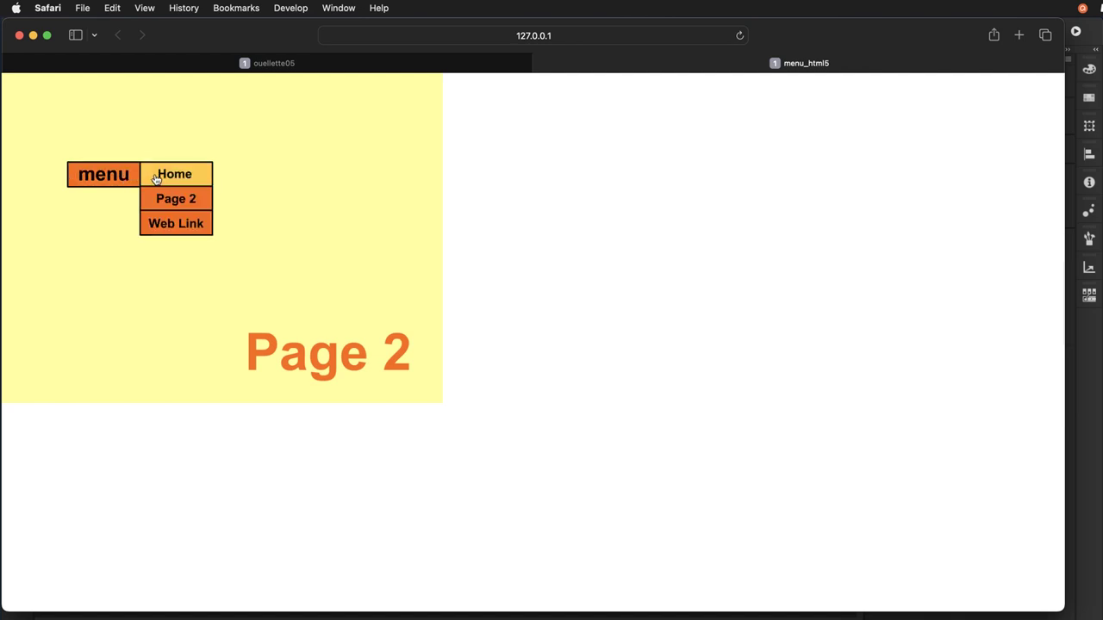
{"action": "left_click", "coordinate": [160, 176]}
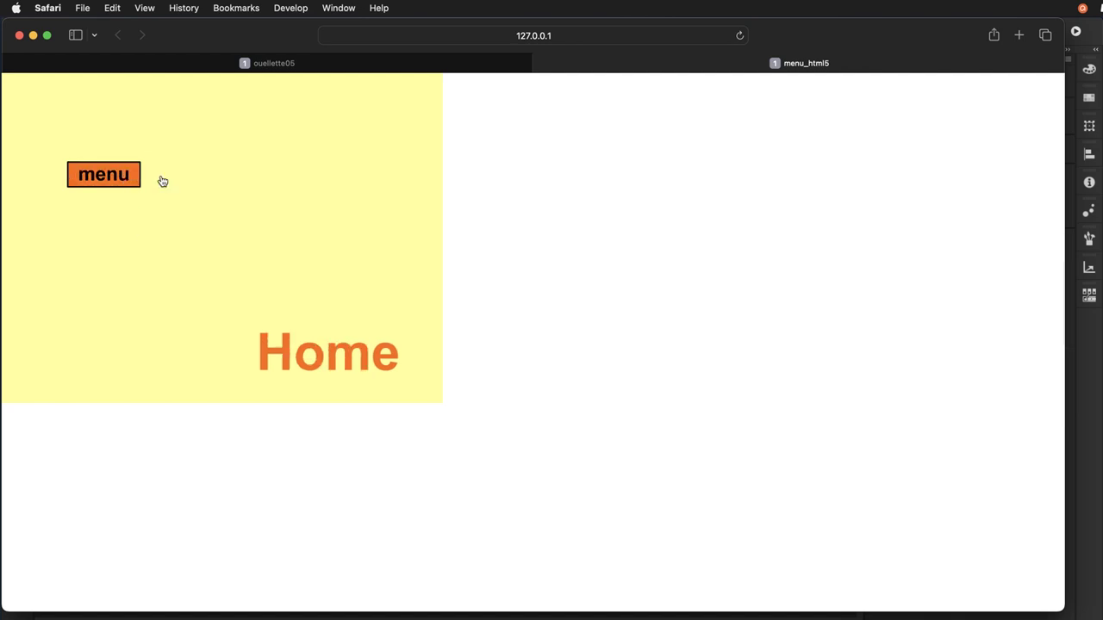
{"action": "mouse_move", "coordinate": [136, 179]}
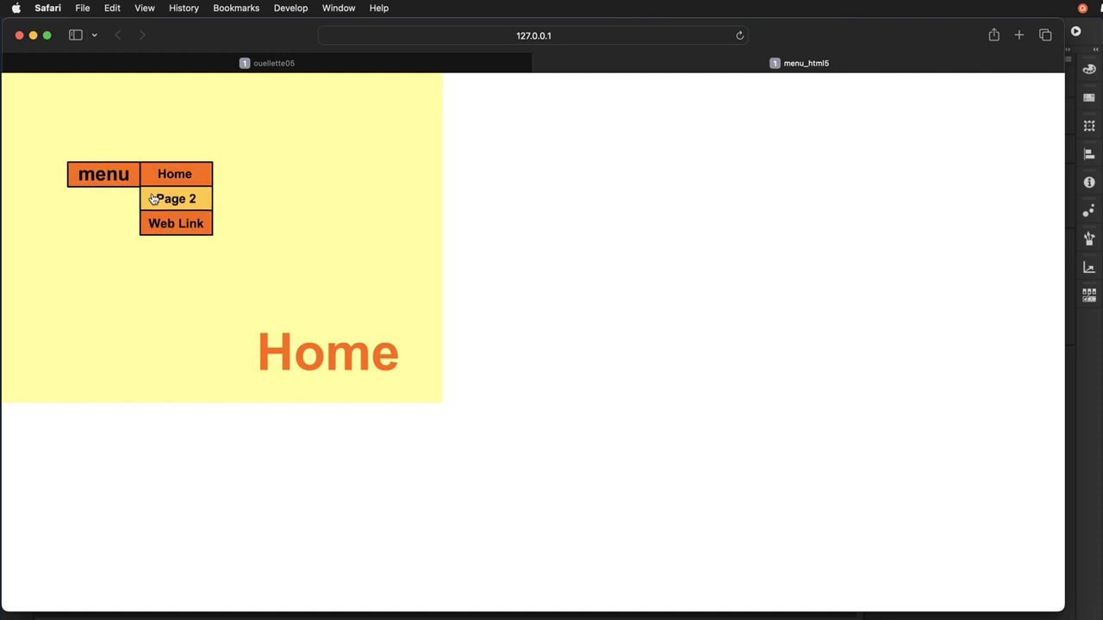
{"action": "left_click", "coordinate": [154, 199]}
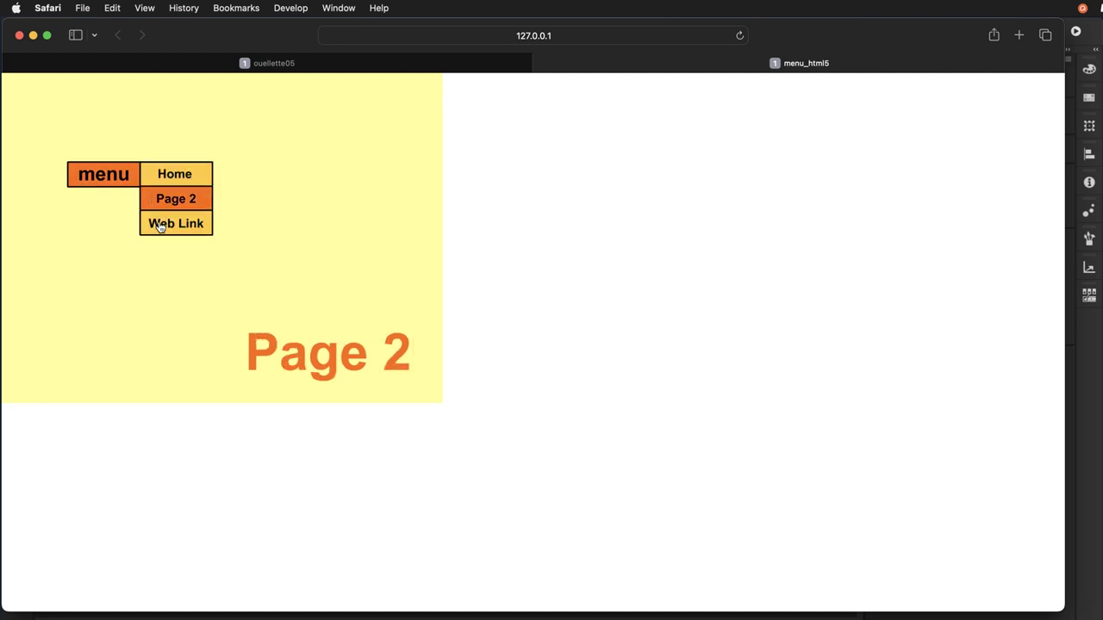
{"action": "left_click", "coordinate": [159, 226]}
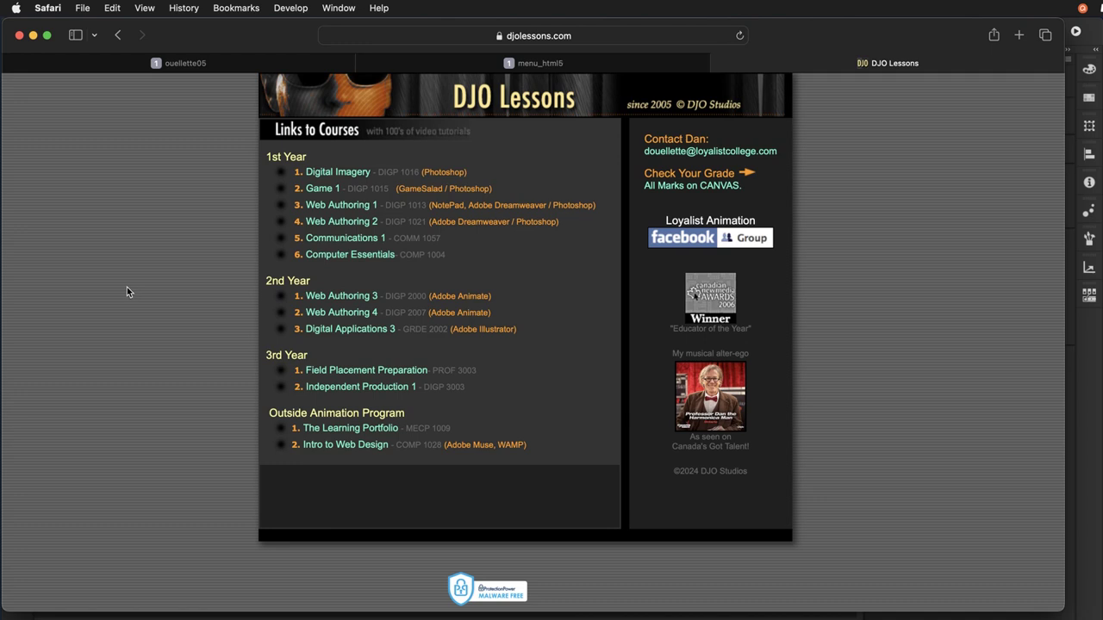
{"action": "left_click", "coordinate": [718, 63]}
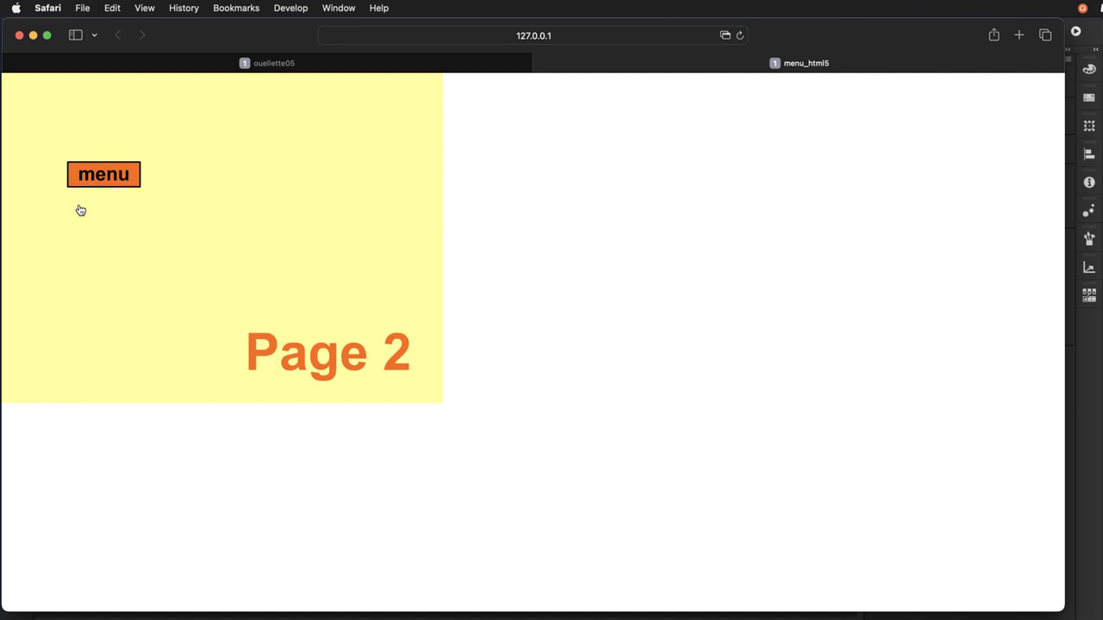
{"action": "key", "text": "super+Tab"}
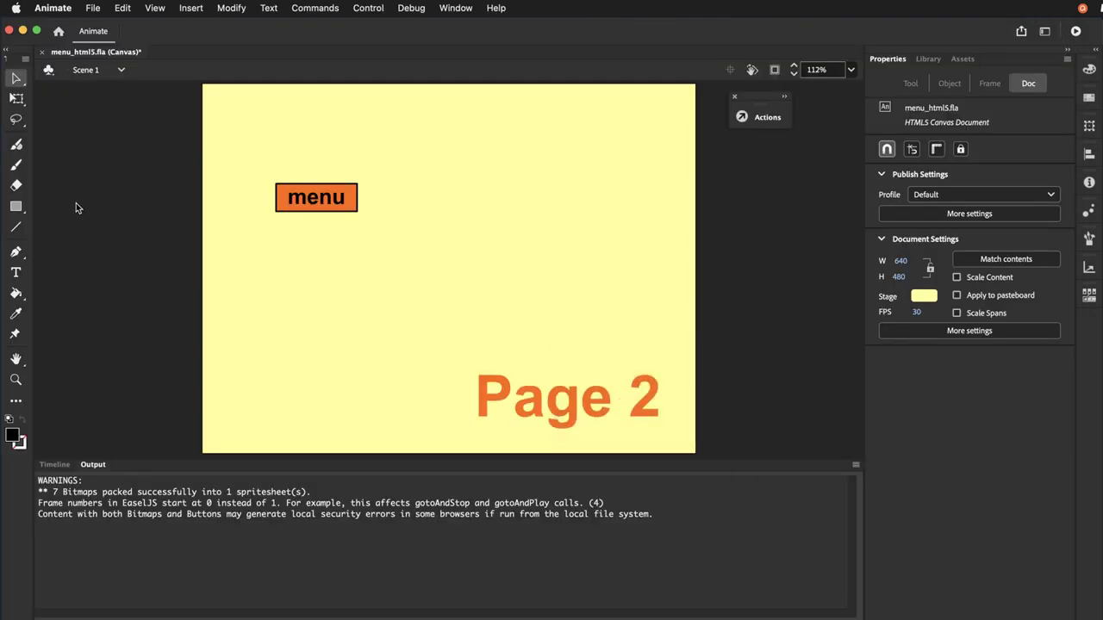
- Return to frame 1 of the main timeline and rename Layer_1 as menu
{"action": "left_click", "coordinate": [57, 465]}
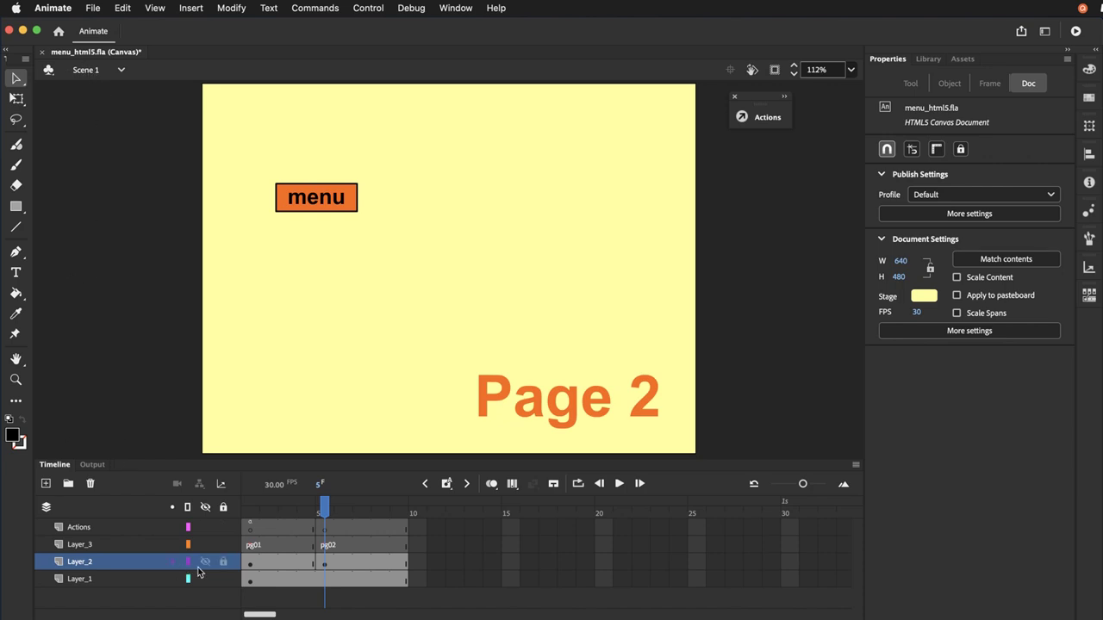
{"action": "left_click", "coordinate": [249, 520]}
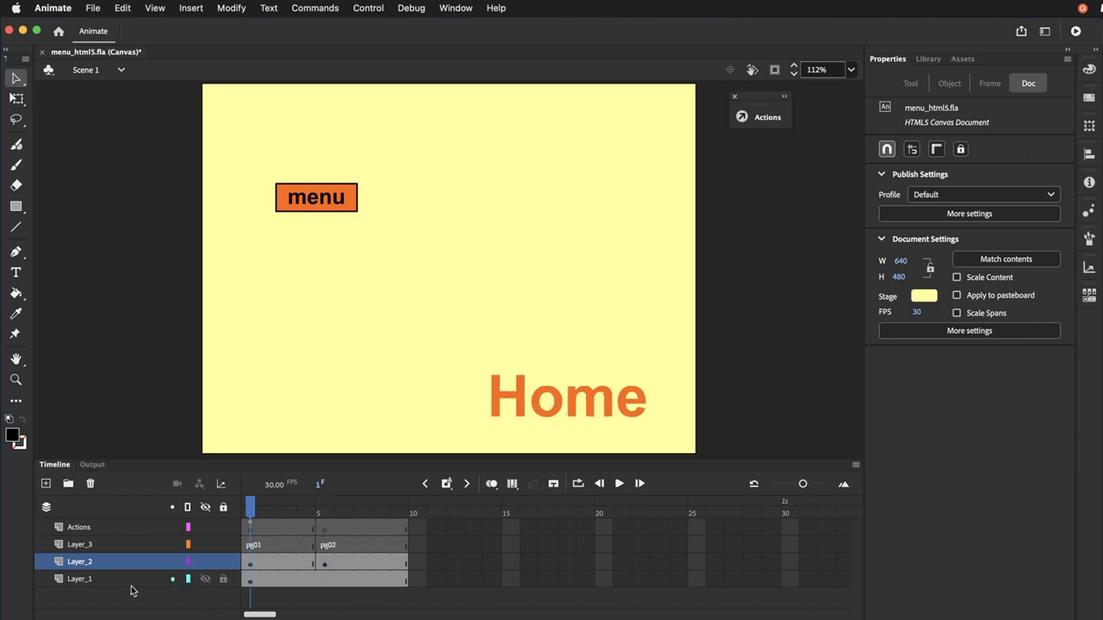
{"action": "double_click", "coordinate": [80, 579]}
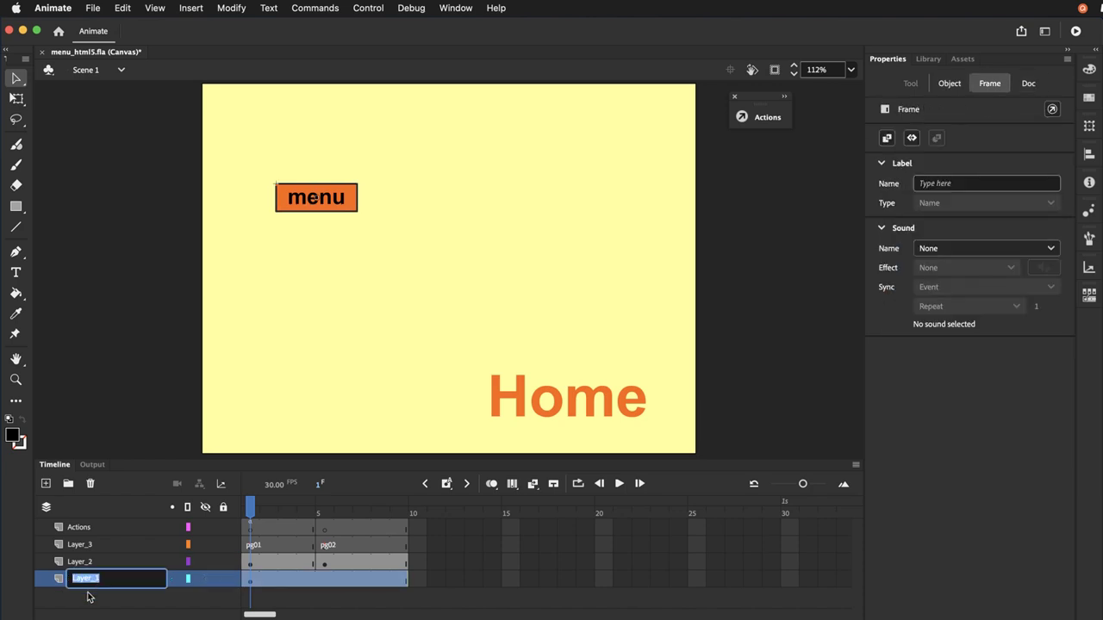
{"action": "type", "text": "menu"}
{"action": "key", "text": "Return"}
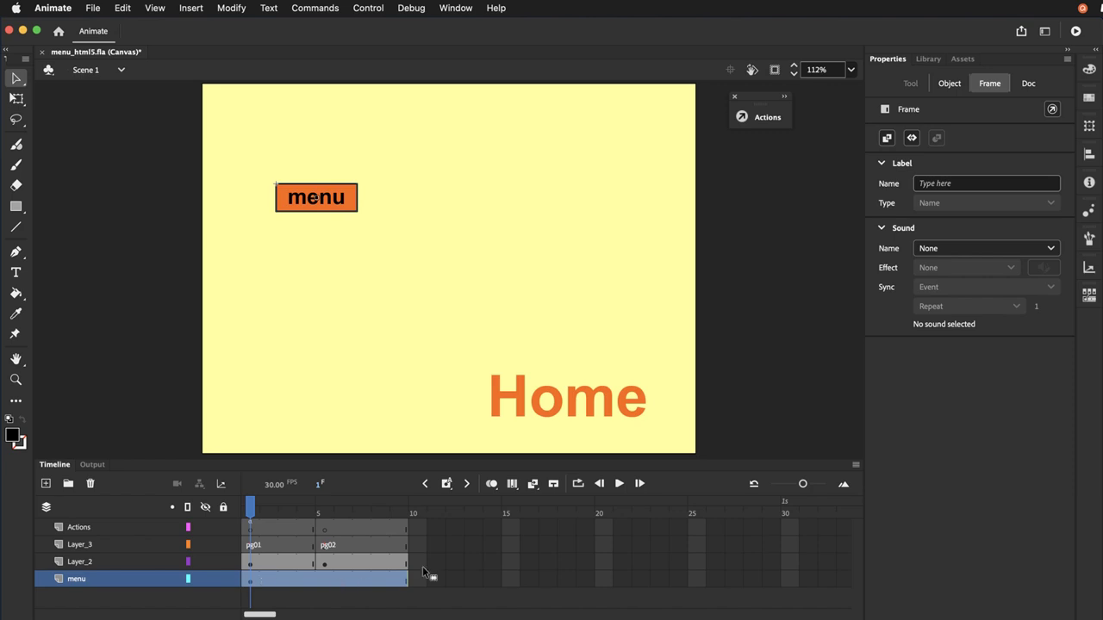
- Rename Layer_2 as pages and Layer_3 as frame_labels
{"action": "double_click", "coordinate": [82, 562]}
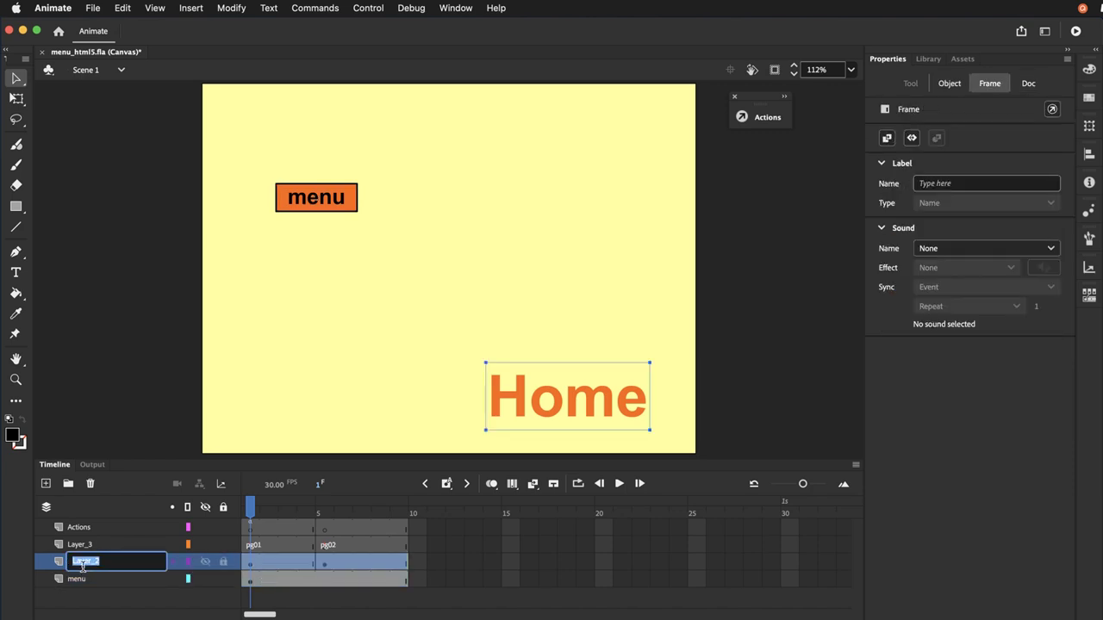
{"action": "type", "text": "page2"}
{"action": "key", "text": "Return"}
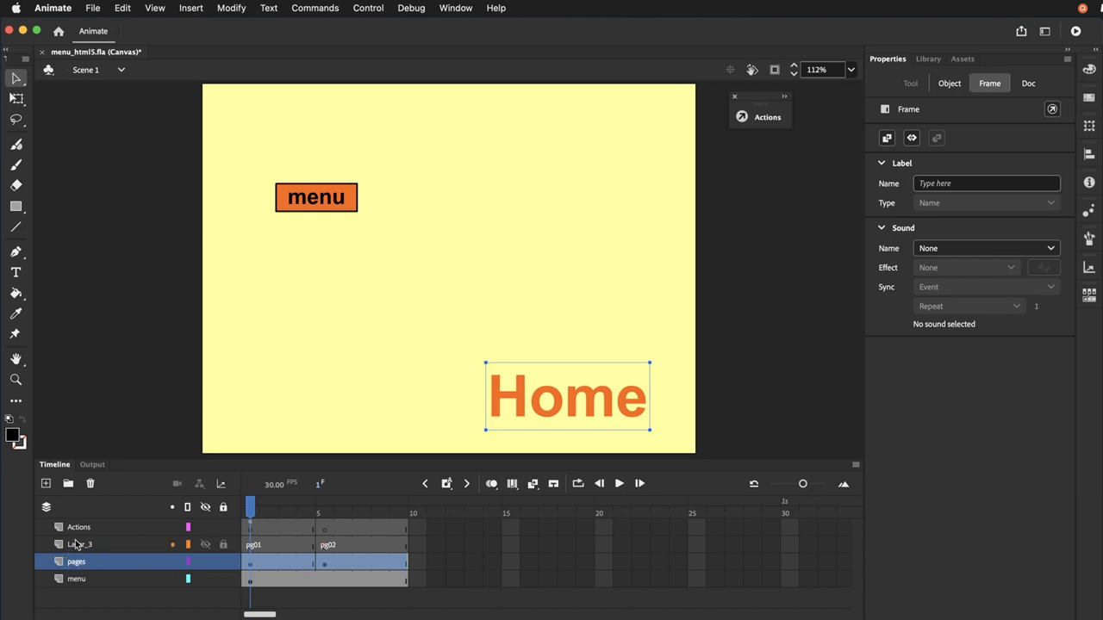
{"action": "double_click", "coordinate": [75, 543]}
{"action": "key", "text": "BackSpace"}
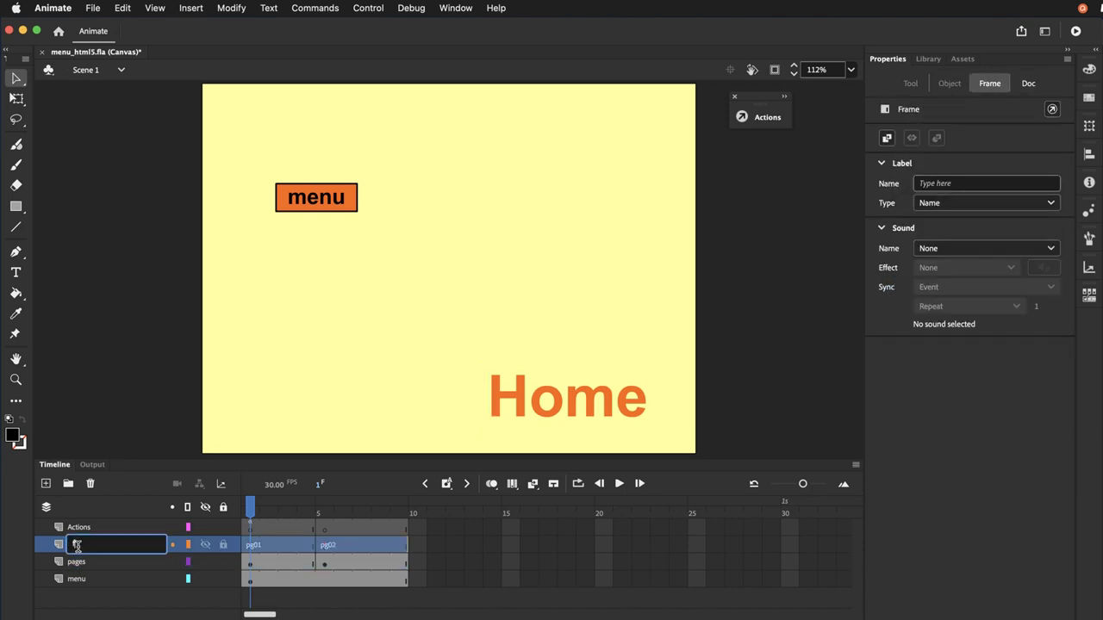
{"action": "type", "text": "frame_labels"}
{"action": "key", "text": "Return"}
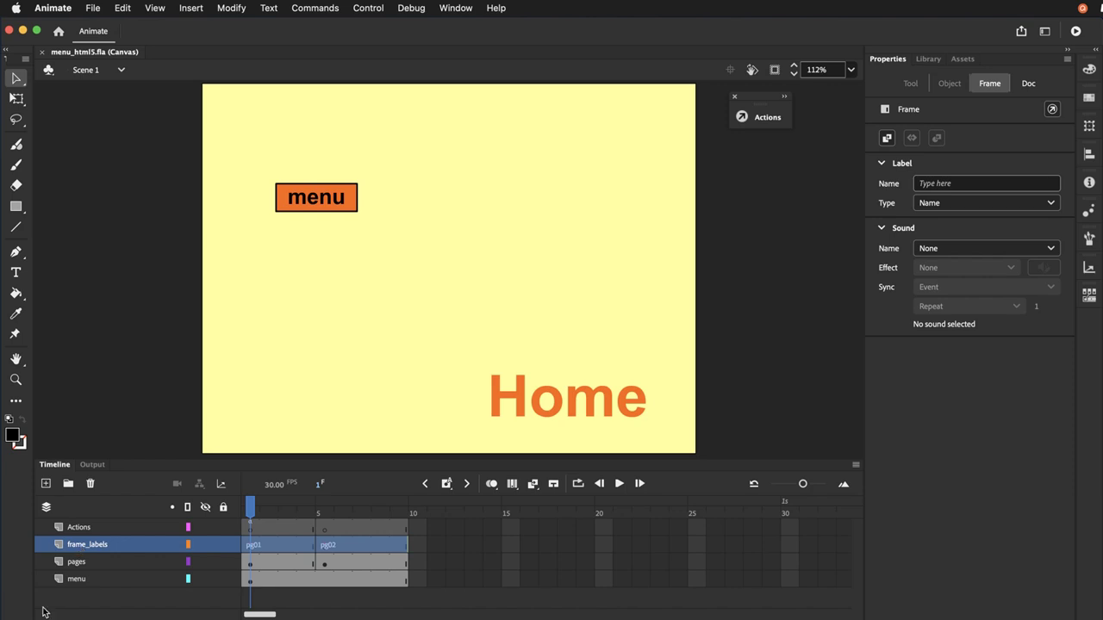
- Review the frame 1 script of the Scene 1 Actions layer and collapse the code editor out of the way
{"action": "left_click", "coordinate": [76, 530]}
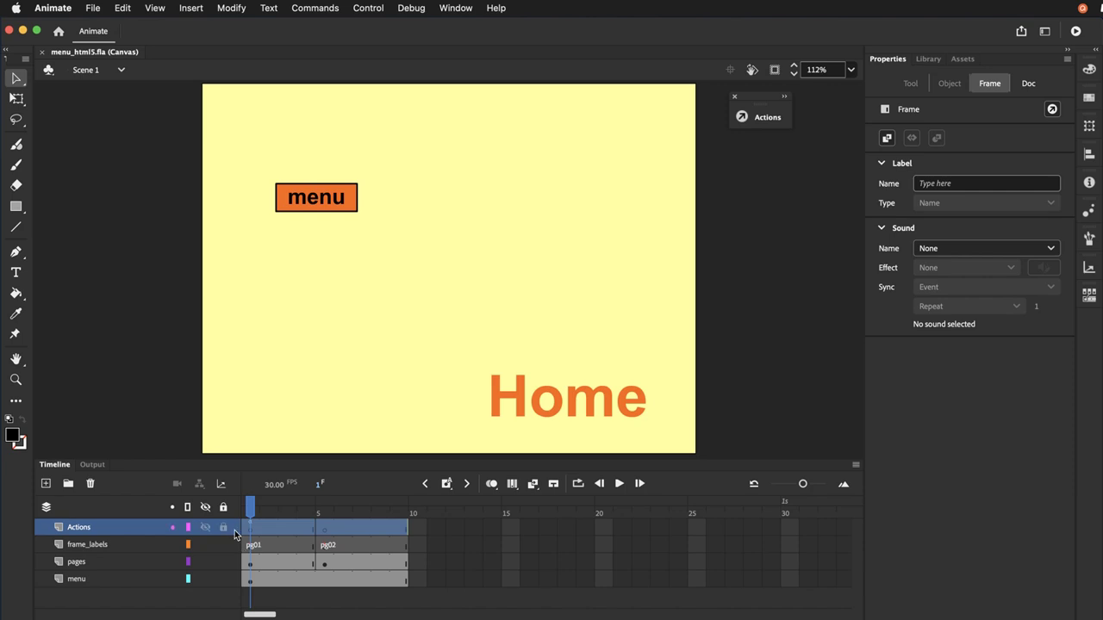
{"action": "left_click", "coordinate": [450, 9]}
{"action": "left_click", "coordinate": [454, 294]}
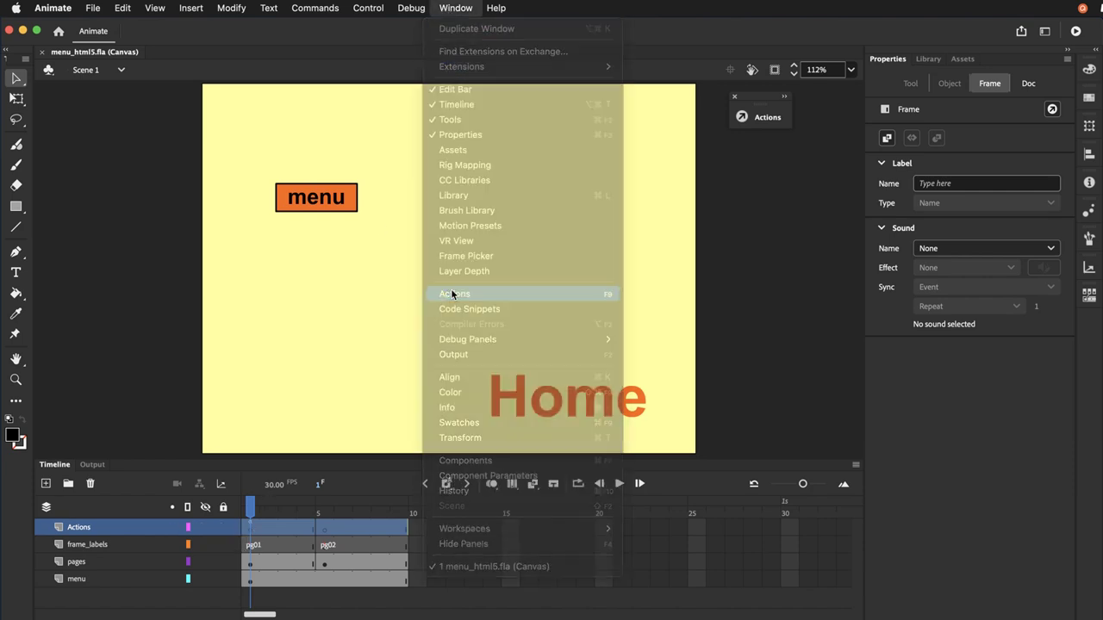
{"action": "left_click_drag", "start_coordinate": [239, 106], "coordinate": [544, 127]}
{"action": "left_click", "coordinate": [449, 220]}
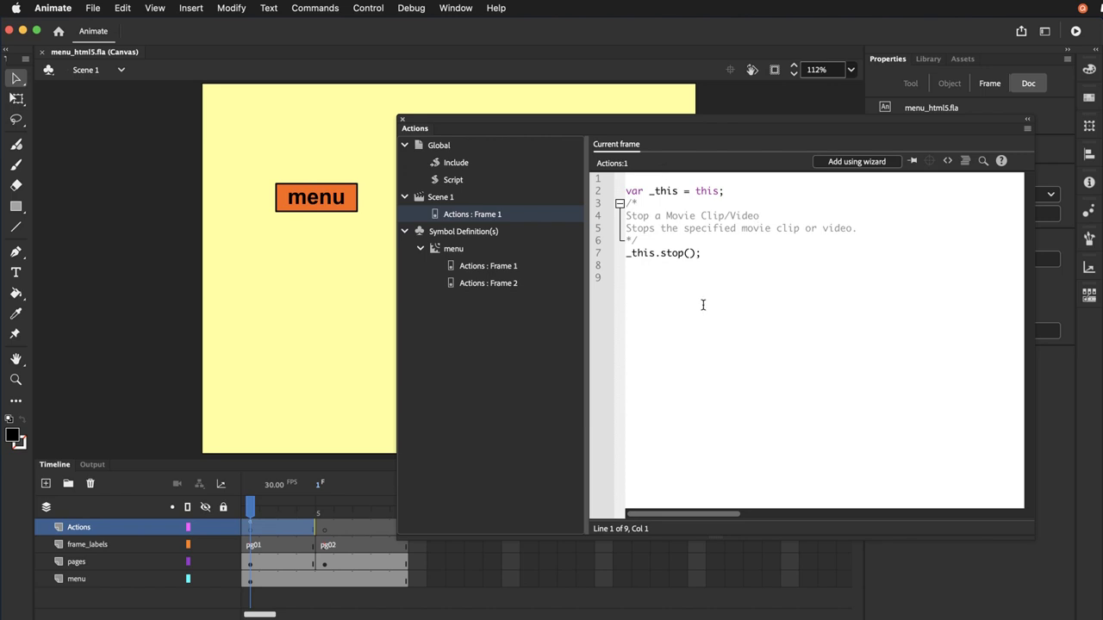
{"action": "left_click", "coordinate": [1027, 119]}
{"action": "left_click_drag", "start_coordinate": [422, 126], "coordinate": [789, 127]}
- Check the menu movie clip's instance name, open the clip for editing and inspect its frame 1 menu button
{"action": "left_click", "coordinate": [349, 214]}
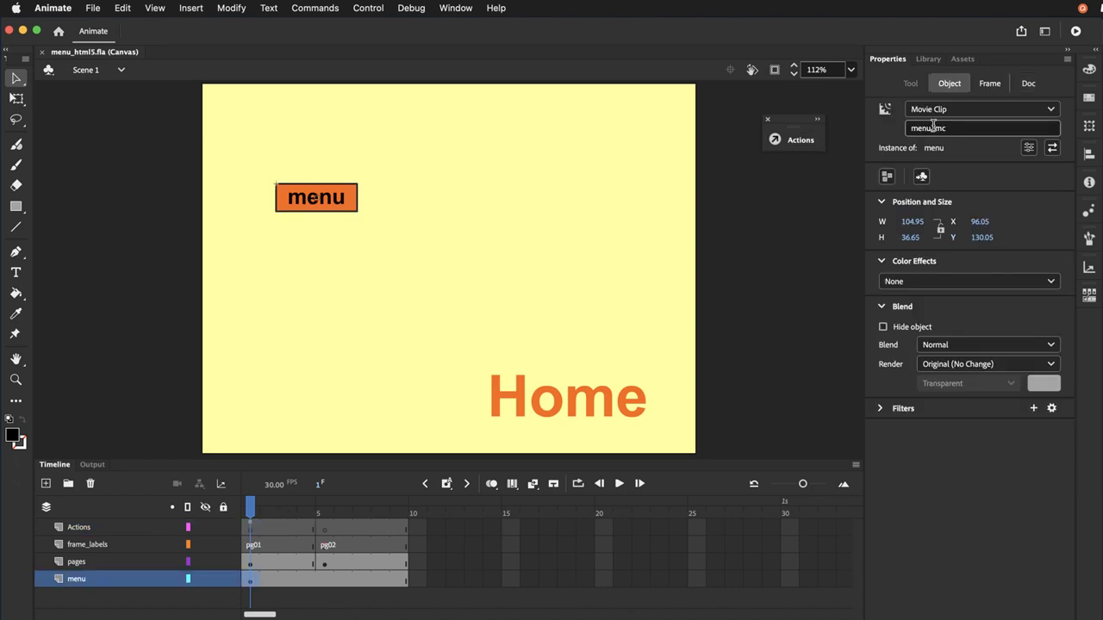
{"action": "double_click", "coordinate": [349, 205]}
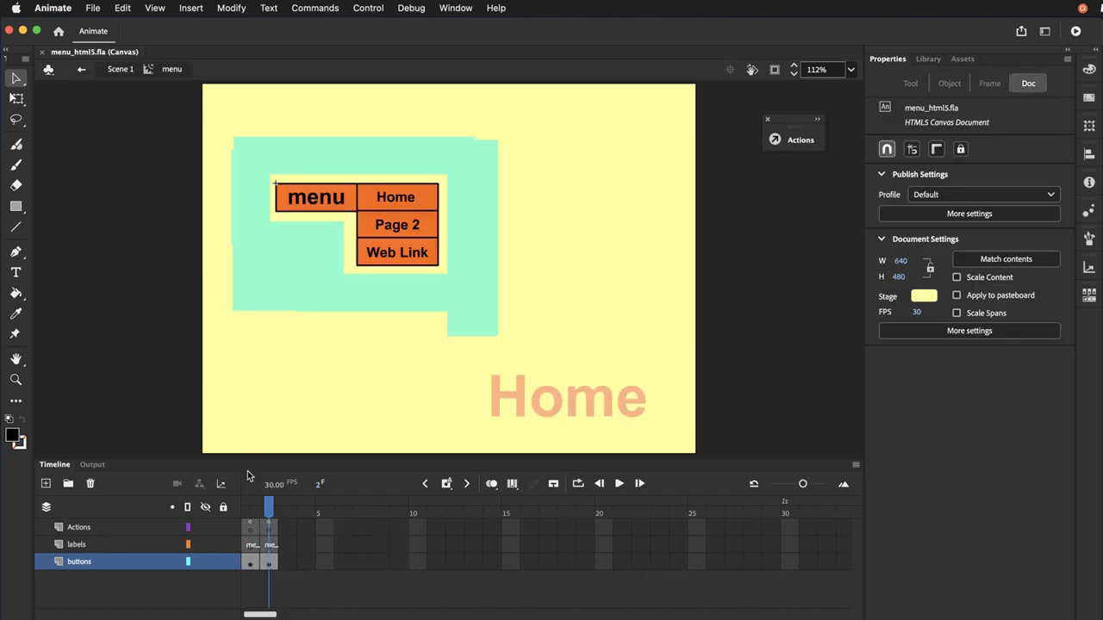
{"action": "left_click", "coordinate": [251, 510]}
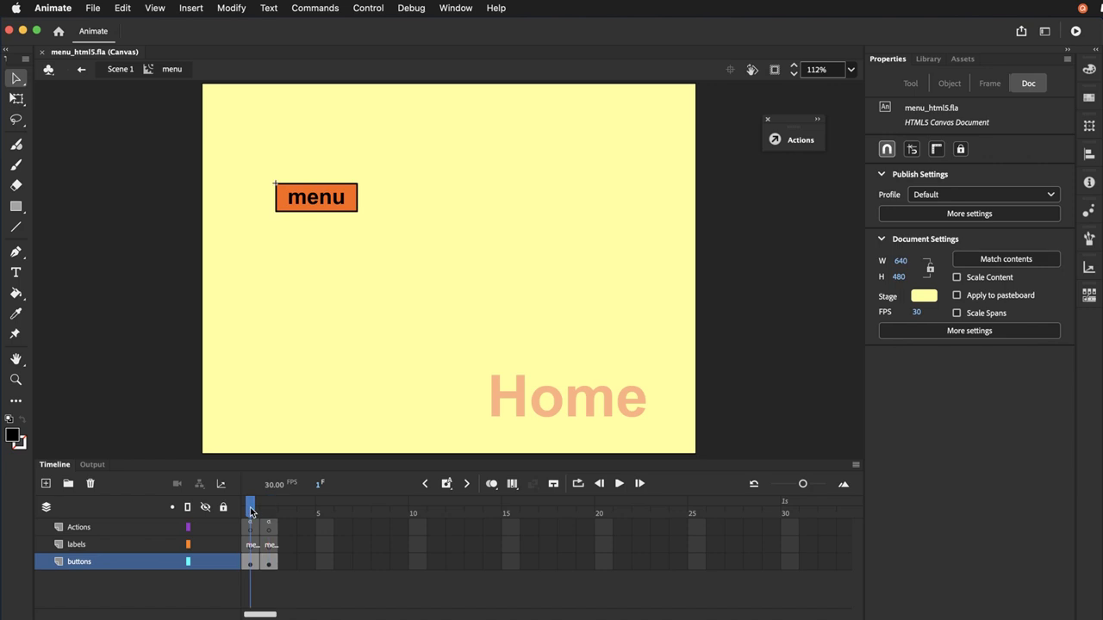
{"action": "left_click", "coordinate": [283, 214]}
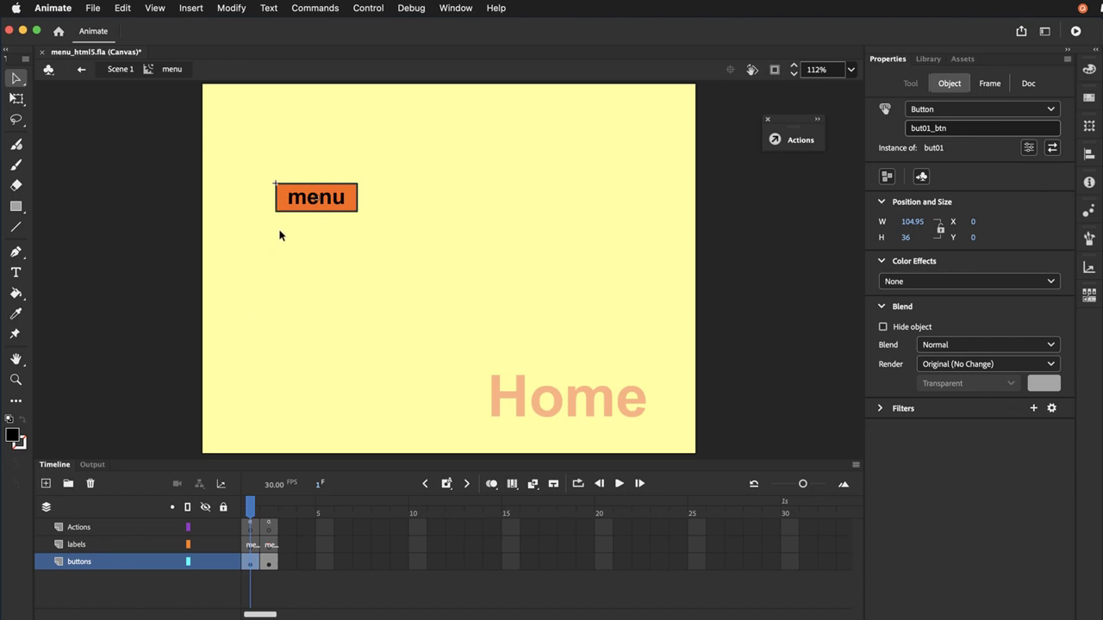
- Compare the closed menu on frame 1 with the expanded menu on frame 2 inside the menu clip
{"action": "left_click", "coordinate": [274, 514]}
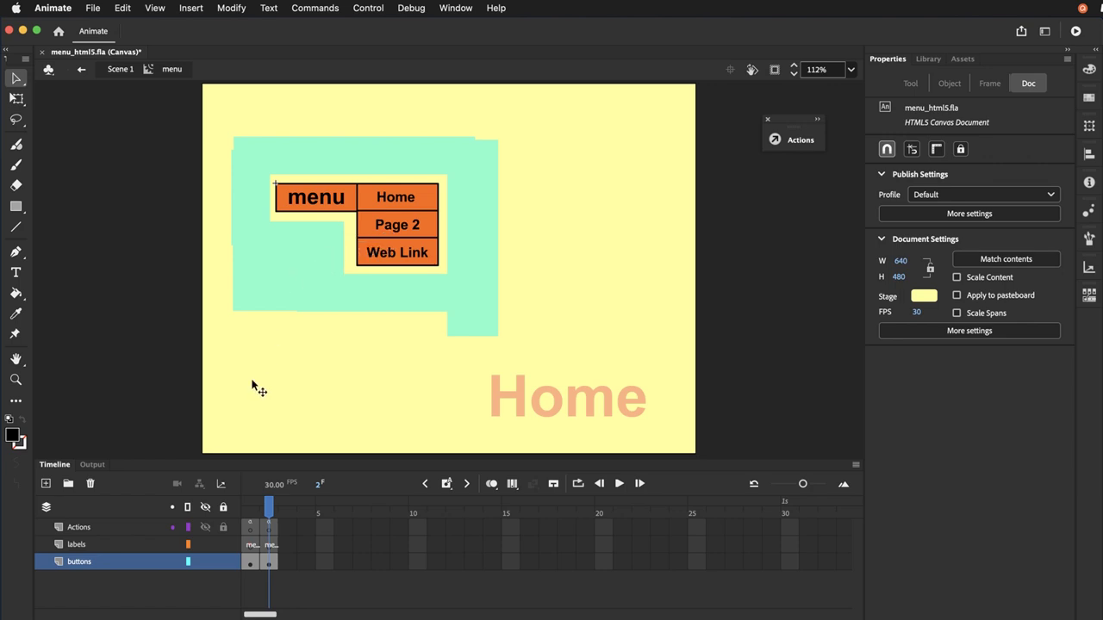
{"action": "left_click", "coordinate": [248, 515]}
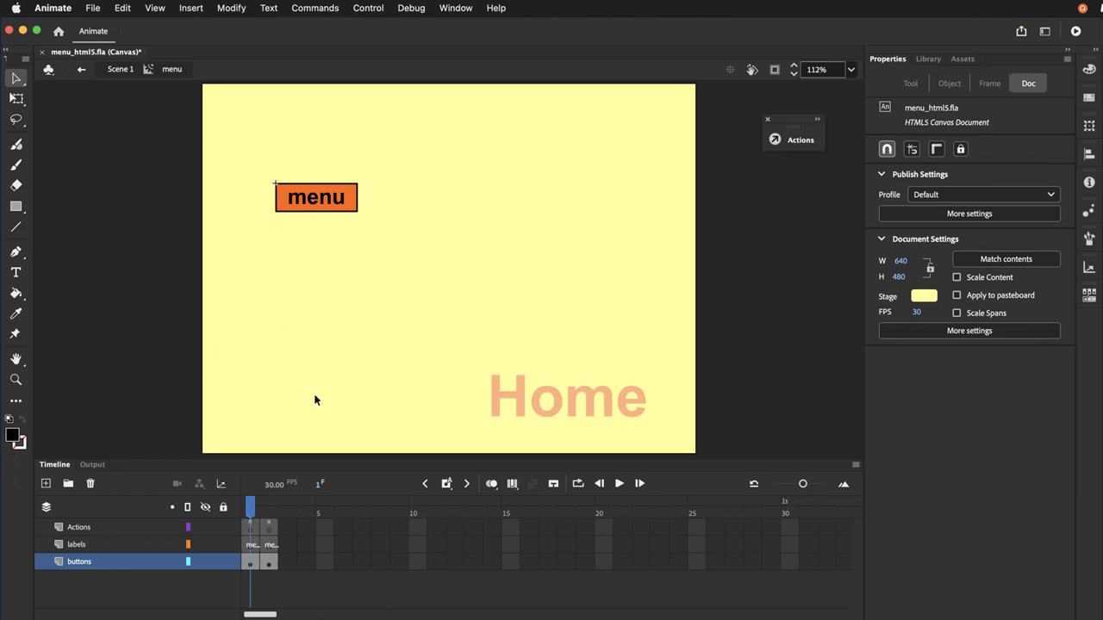
{"action": "left_click", "coordinate": [268, 526]}
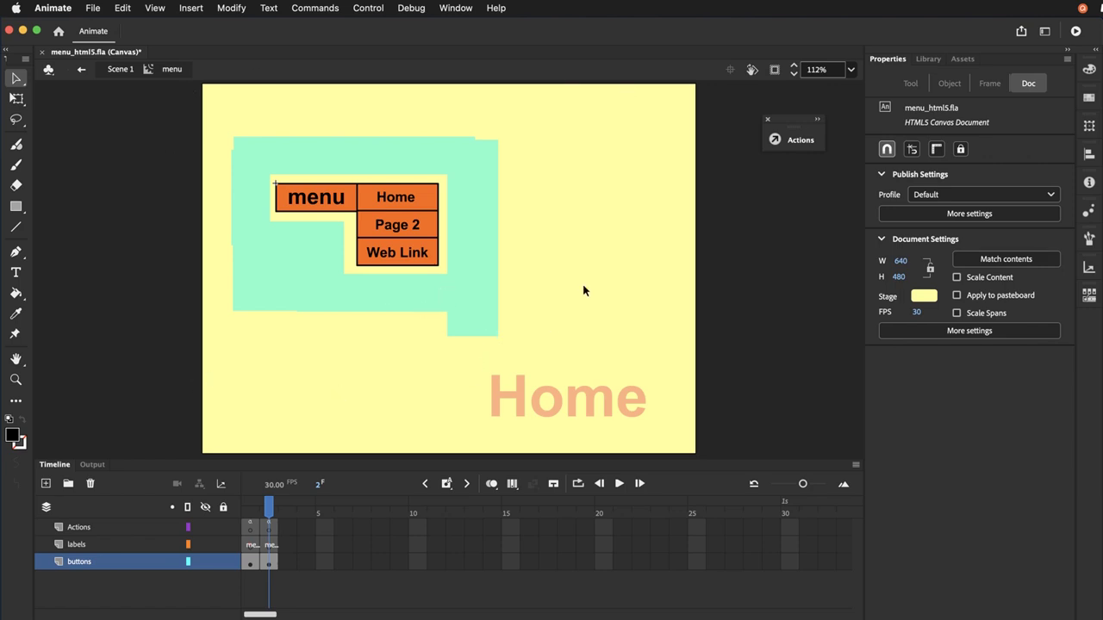
{"action": "left_click", "coordinate": [249, 530]}
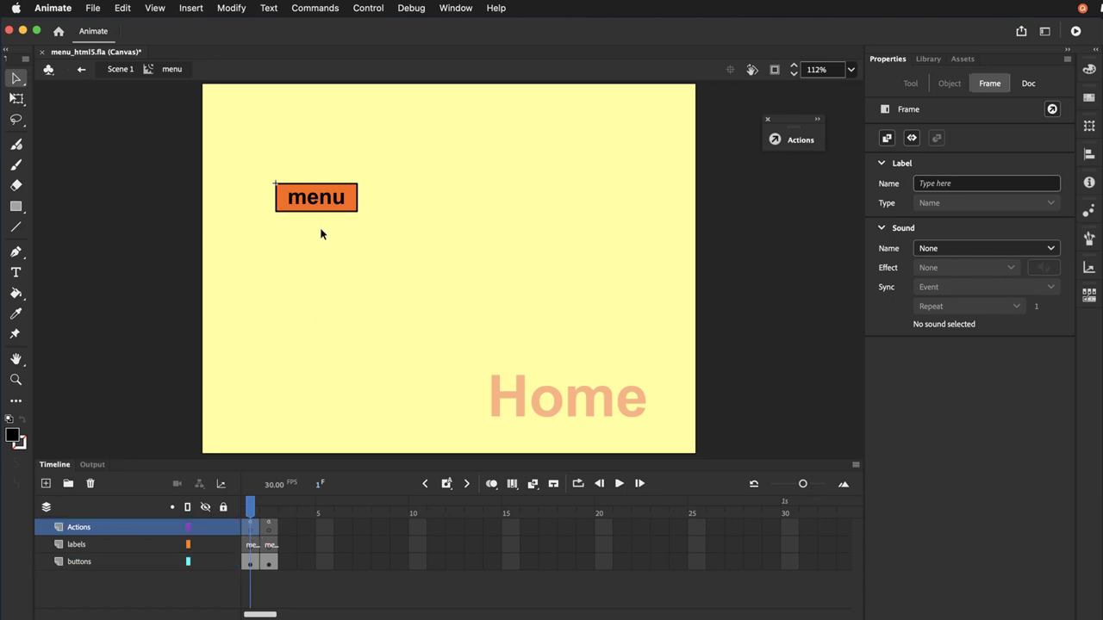
{"action": "left_click", "coordinate": [270, 516]}
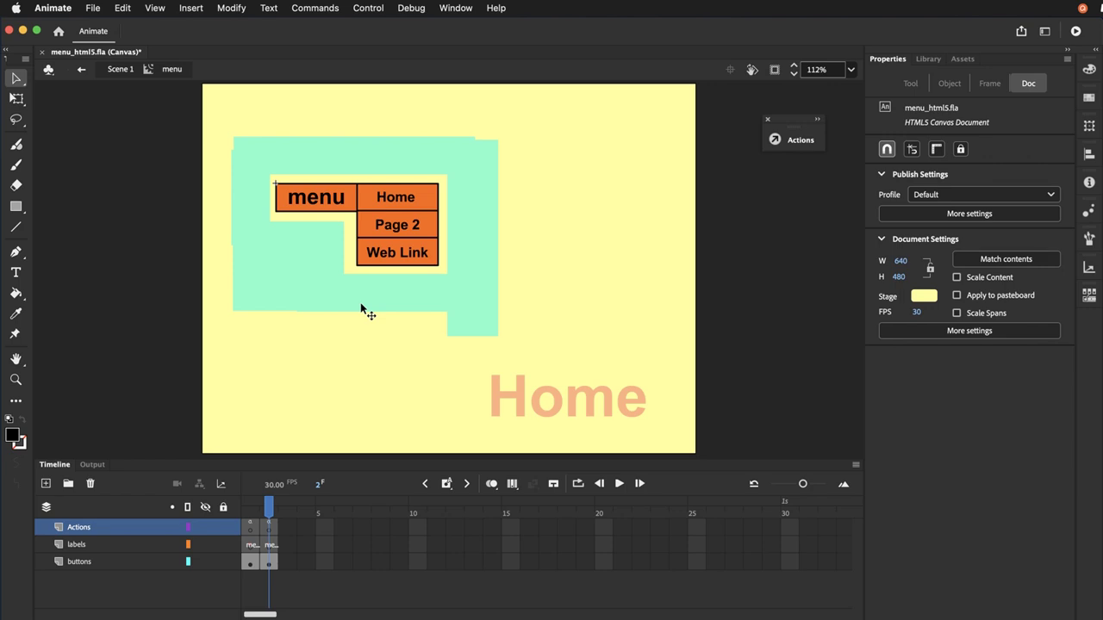
- Check the instance names of the Home, Page 2 and Web Link buttons on frame 2 of the menu clip
{"action": "left_click", "coordinate": [368, 212]}
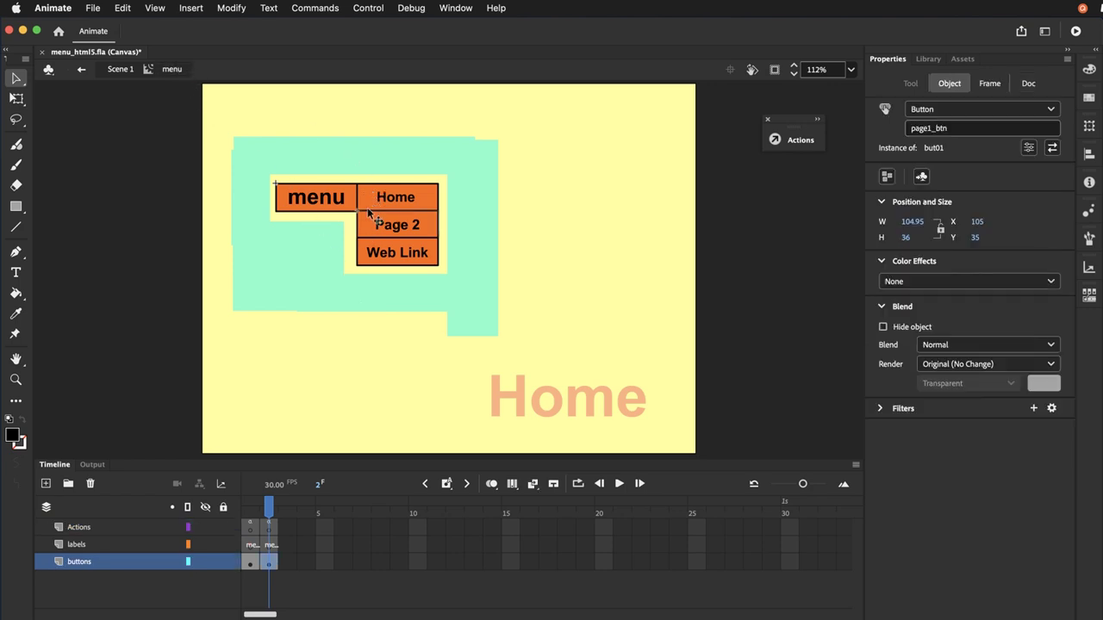
{"action": "left_click", "coordinate": [365, 265]}
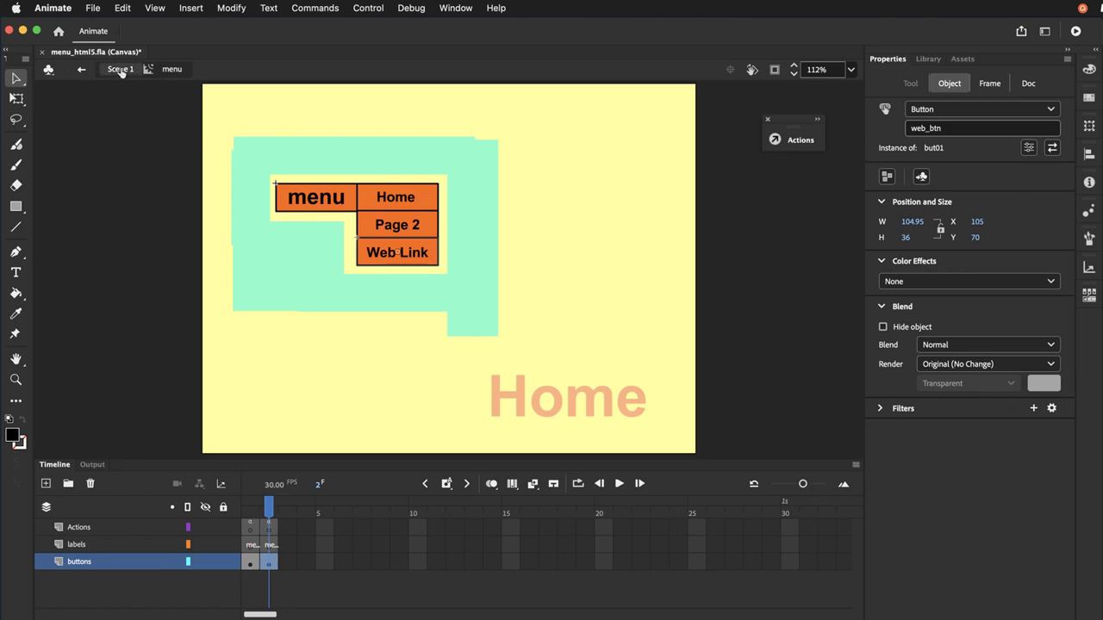
{"action": "left_click", "coordinate": [362, 197]}
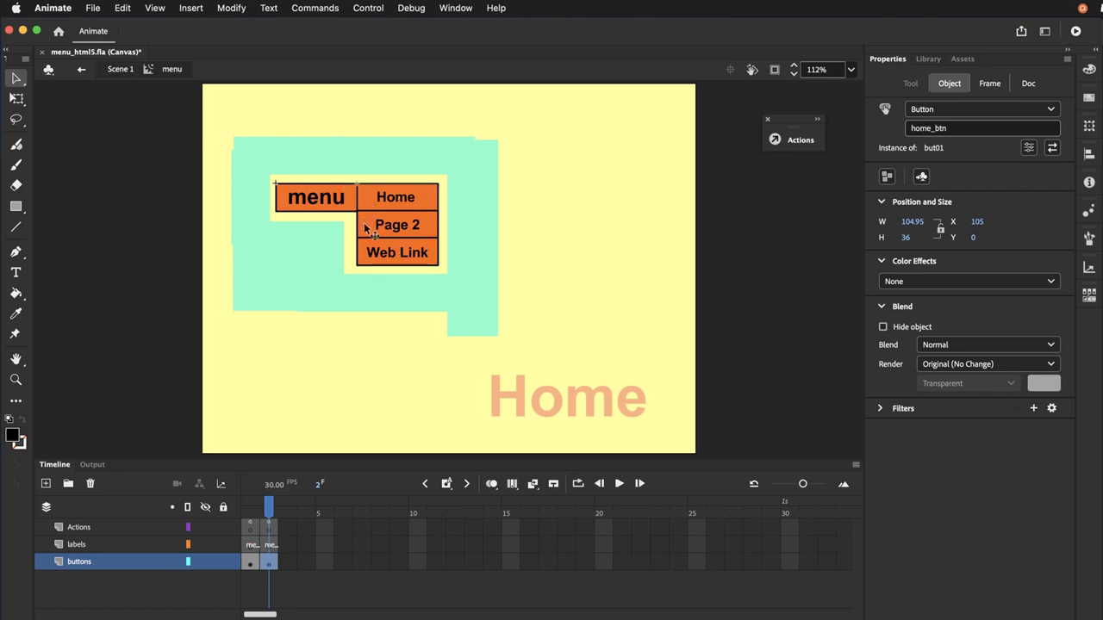
{"action": "left_click", "coordinate": [365, 226]}
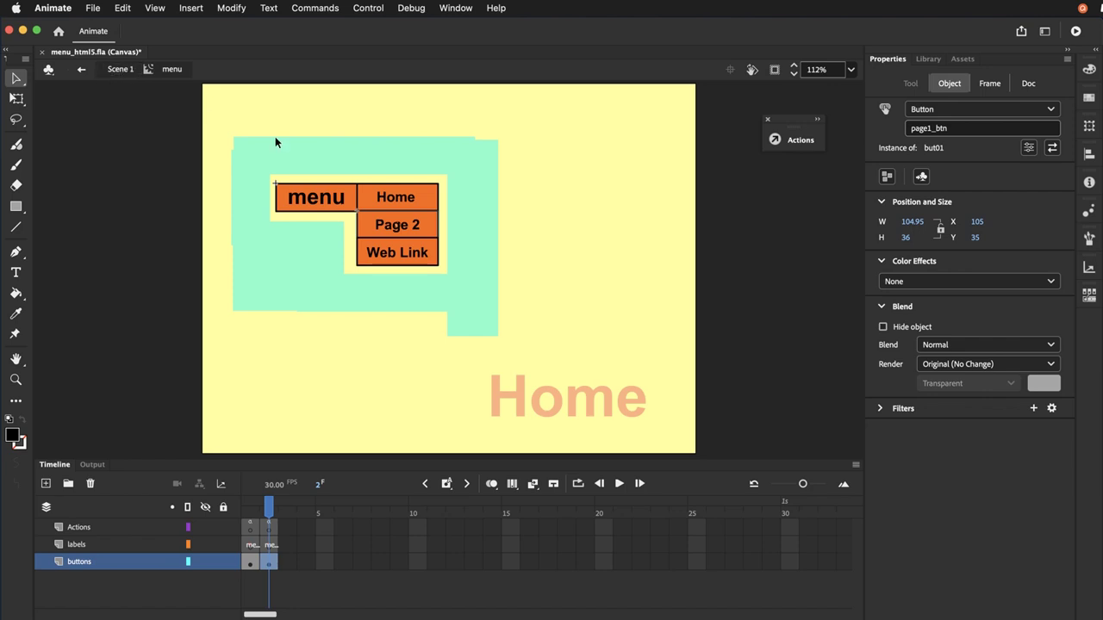
{"action": "left_click", "coordinate": [365, 269]}
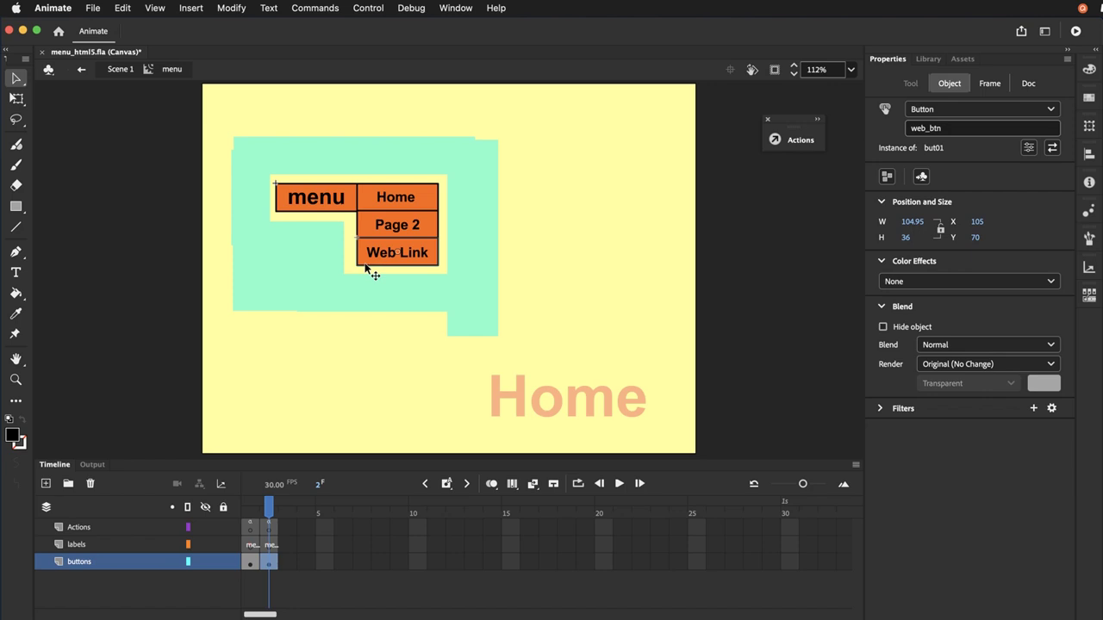
{"action": "left_click", "coordinate": [364, 198]}
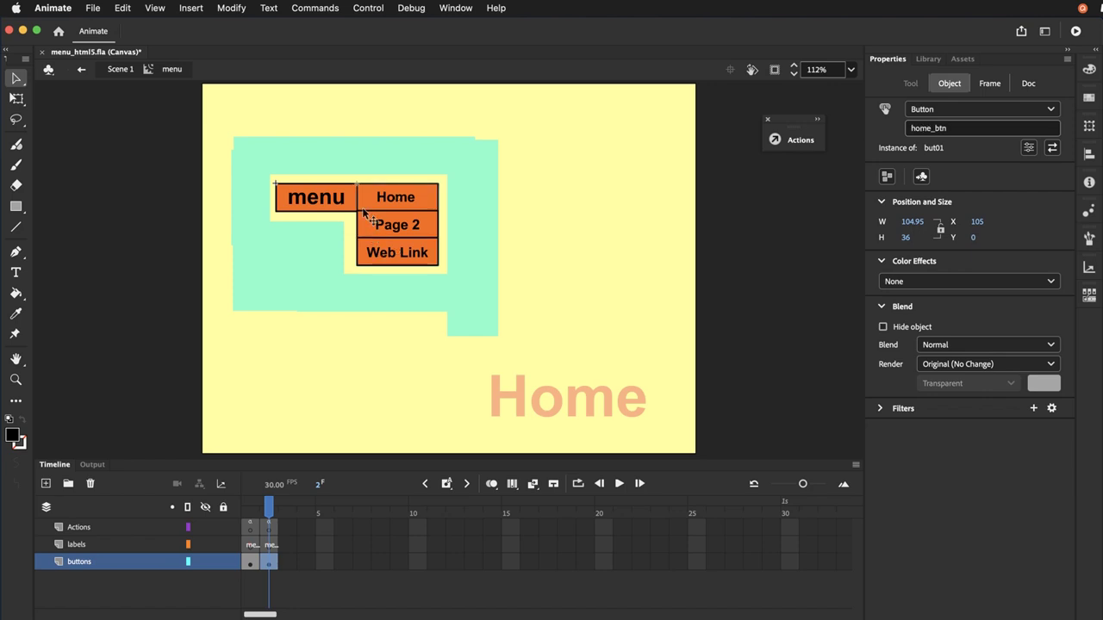
- Check the instance names of the Web Link and invisible buttons, and compare frames 1 and 2 of the menu clip
{"action": "left_click", "coordinate": [366, 253]}
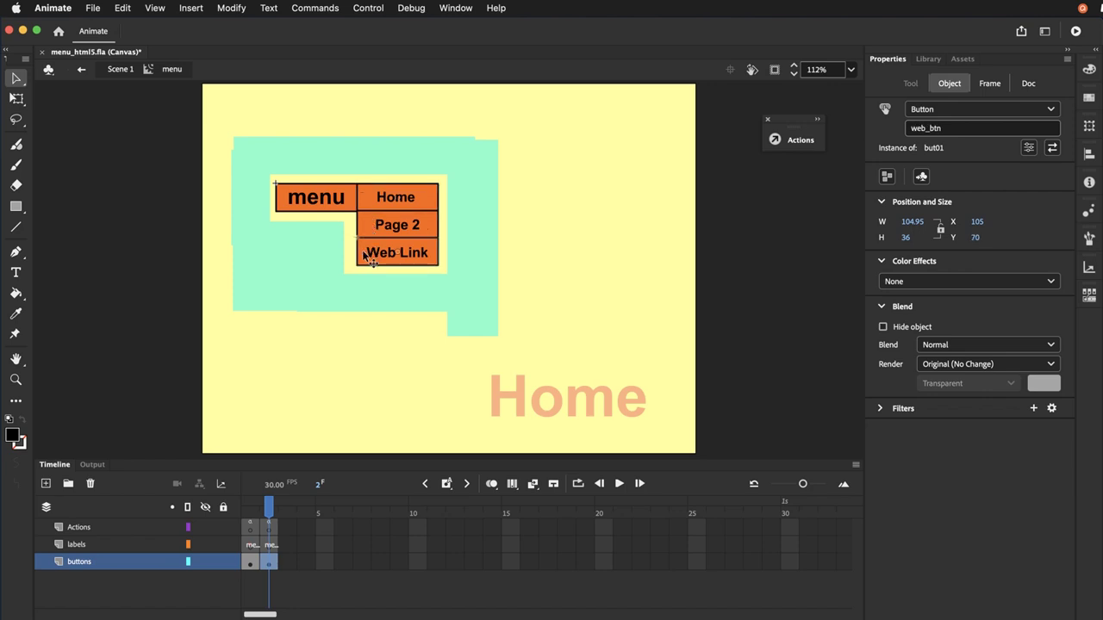
{"action": "left_click", "coordinate": [316, 265]}
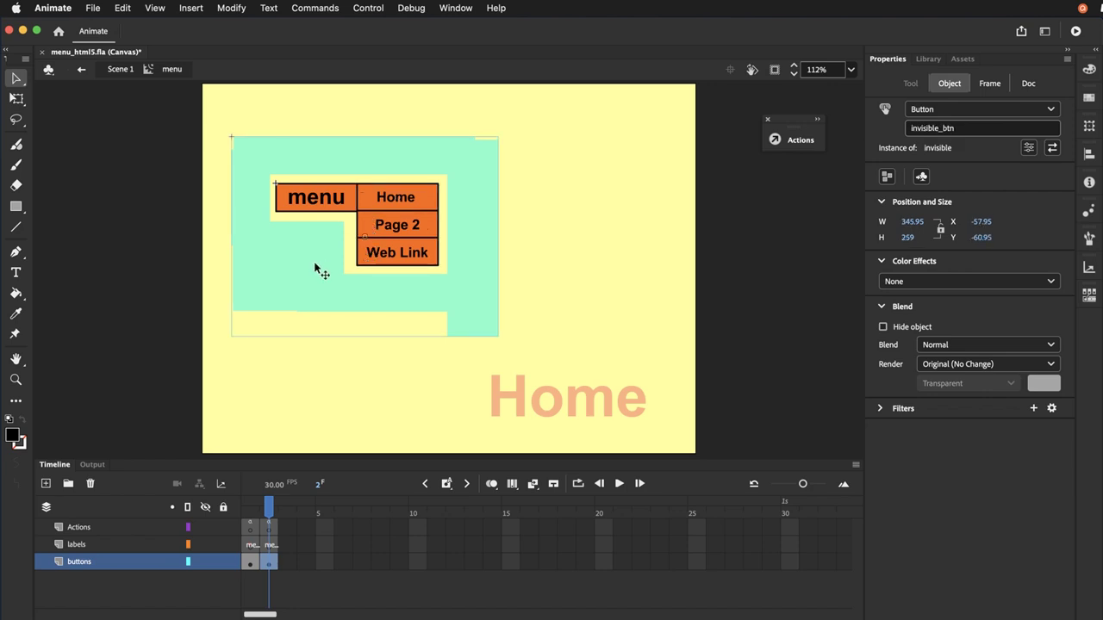
{"action": "left_click", "coordinate": [253, 513]}
{"action": "left_click", "coordinate": [269, 514]}
{"action": "left_click", "coordinate": [254, 512]}
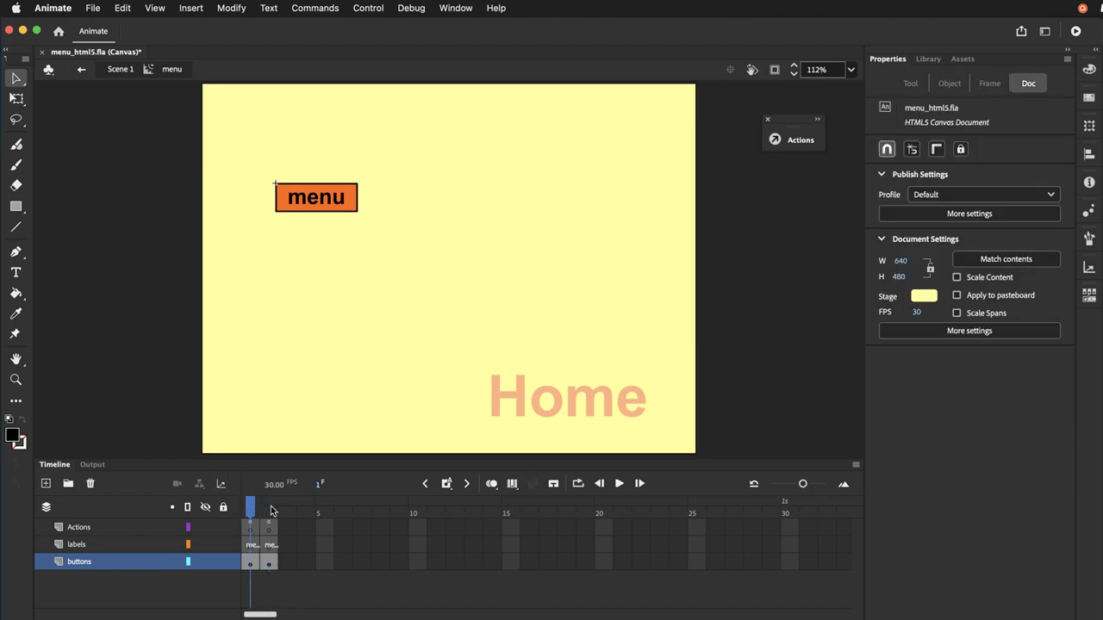
{"action": "left_click", "coordinate": [271, 511]}
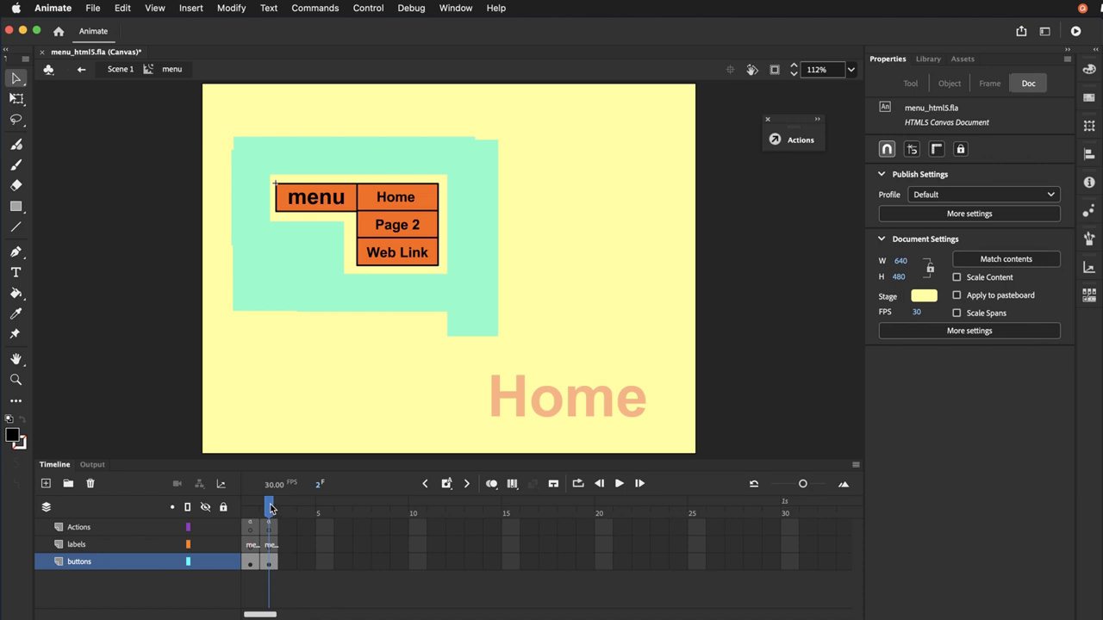
- Open the code editor and review the menu clip's frame 1 script, including the stop command and the but01_btn mouseover handler
{"action": "left_click", "coordinate": [800, 139]}
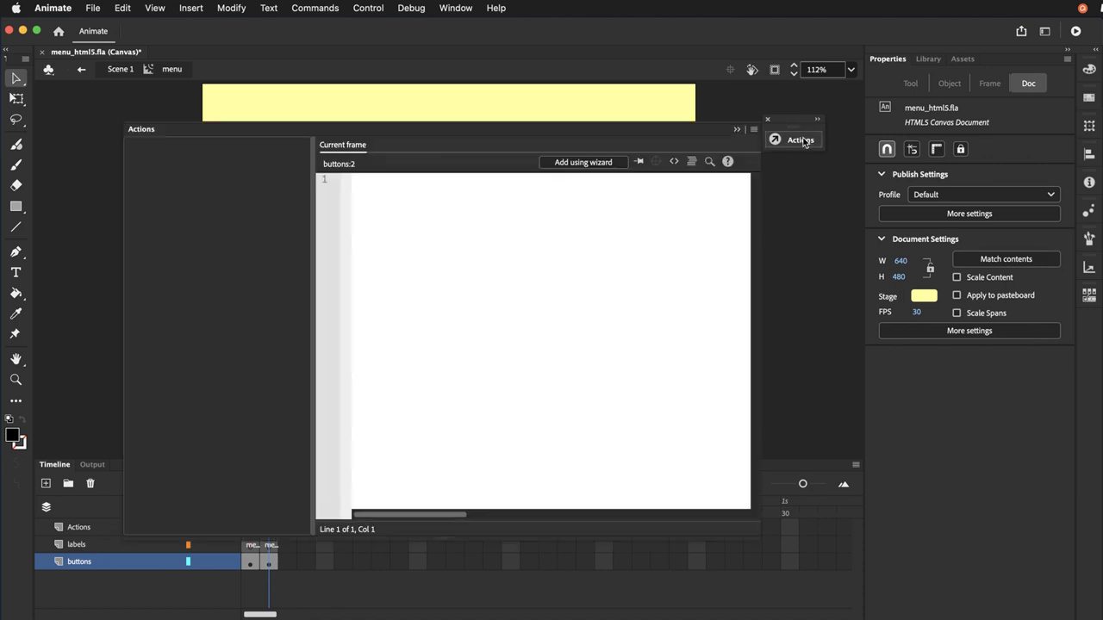
{"action": "left_click_drag", "start_coordinate": [565, 131], "coordinate": [909, 126]}
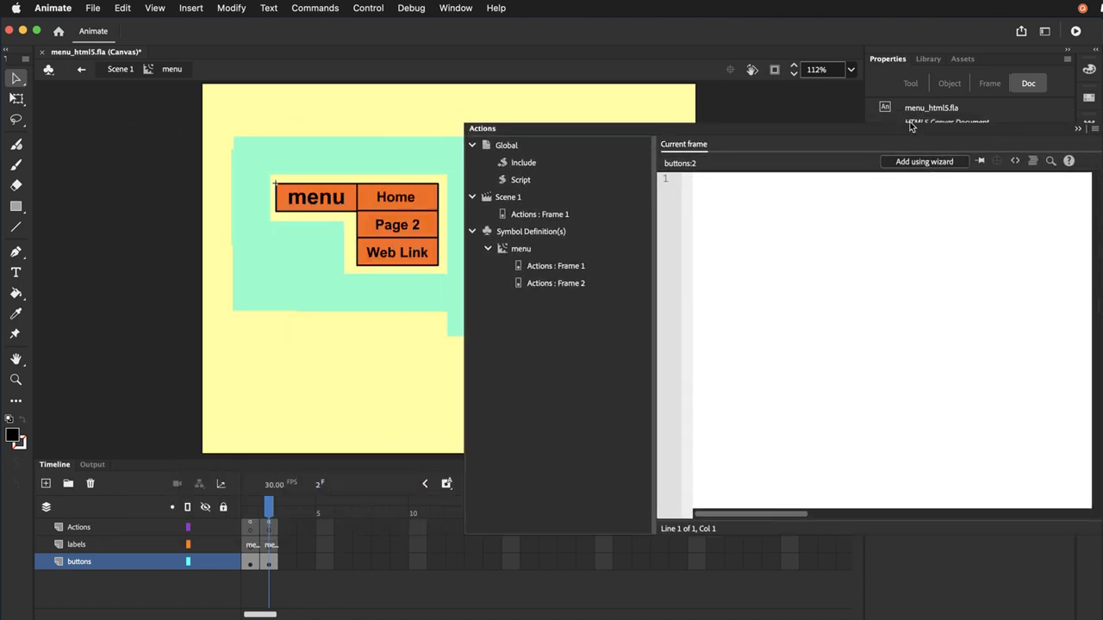
{"action": "left_click", "coordinate": [535, 268]}
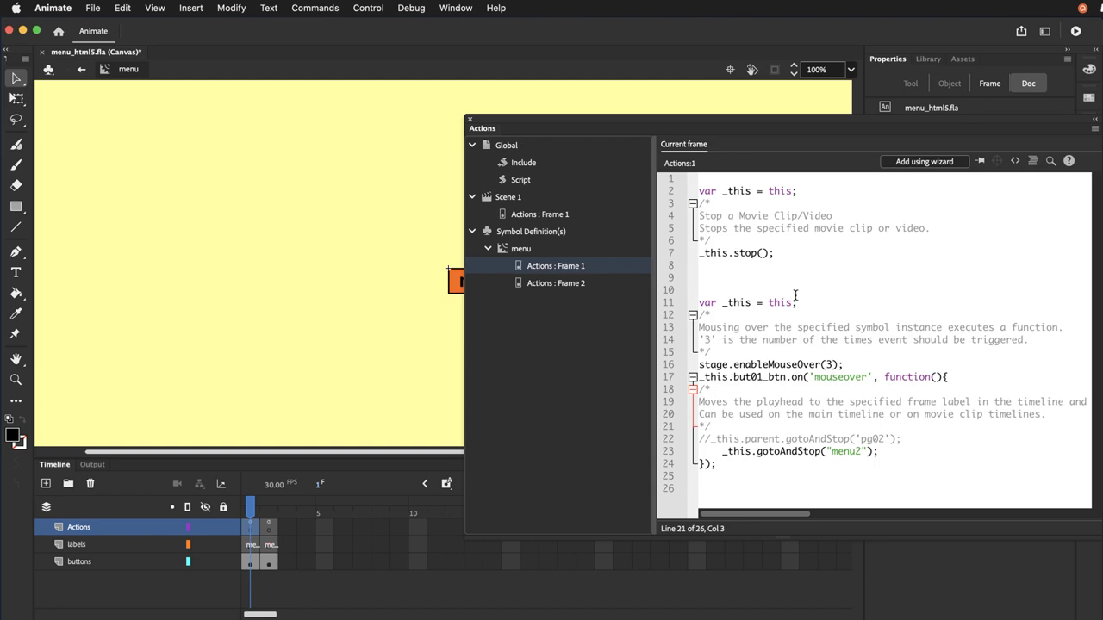
{"action": "left_click", "coordinate": [782, 260]}
{"action": "left_click", "coordinate": [786, 365]}
{"action": "double_click", "coordinate": [788, 365]}
{"action": "left_click", "coordinate": [736, 392]}
- Show the menu clip's frame 2 script and examine the invisible_btn mouseover handler
{"action": "left_click_drag", "start_coordinate": [546, 122], "coordinate": [670, 202]}
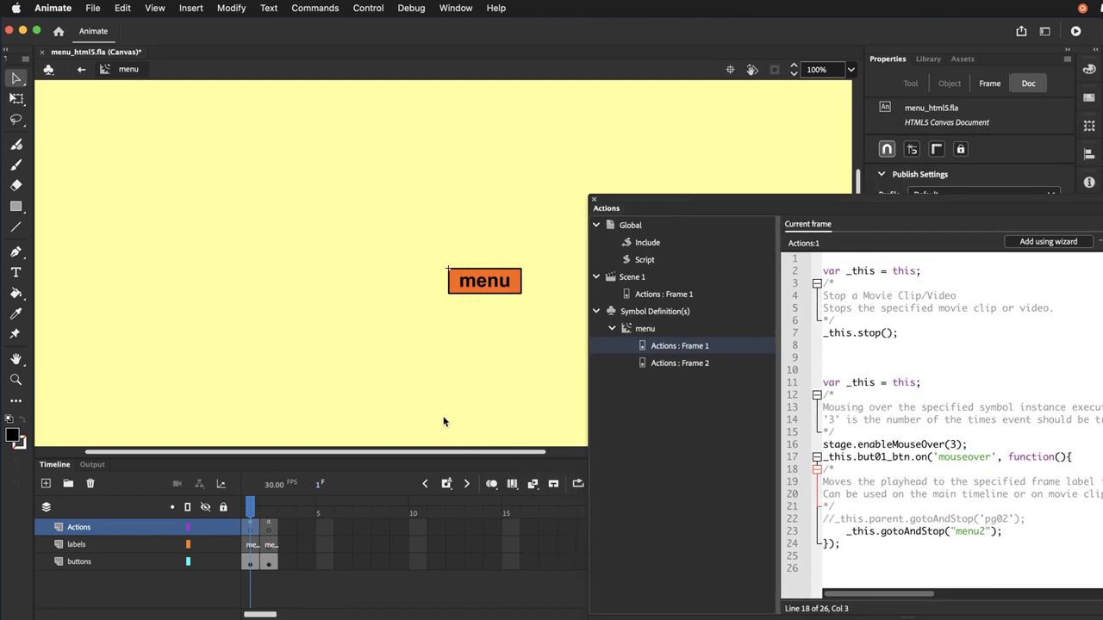
{"action": "left_click", "coordinate": [266, 515]}
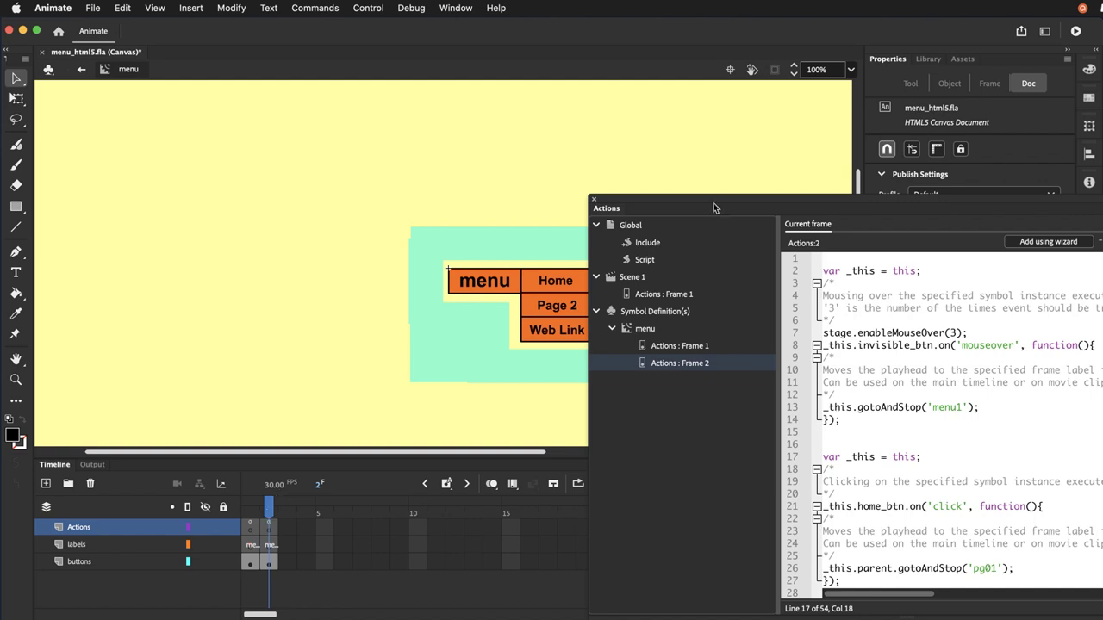
{"action": "left_click_drag", "start_coordinate": [710, 204], "coordinate": [520, 142]}
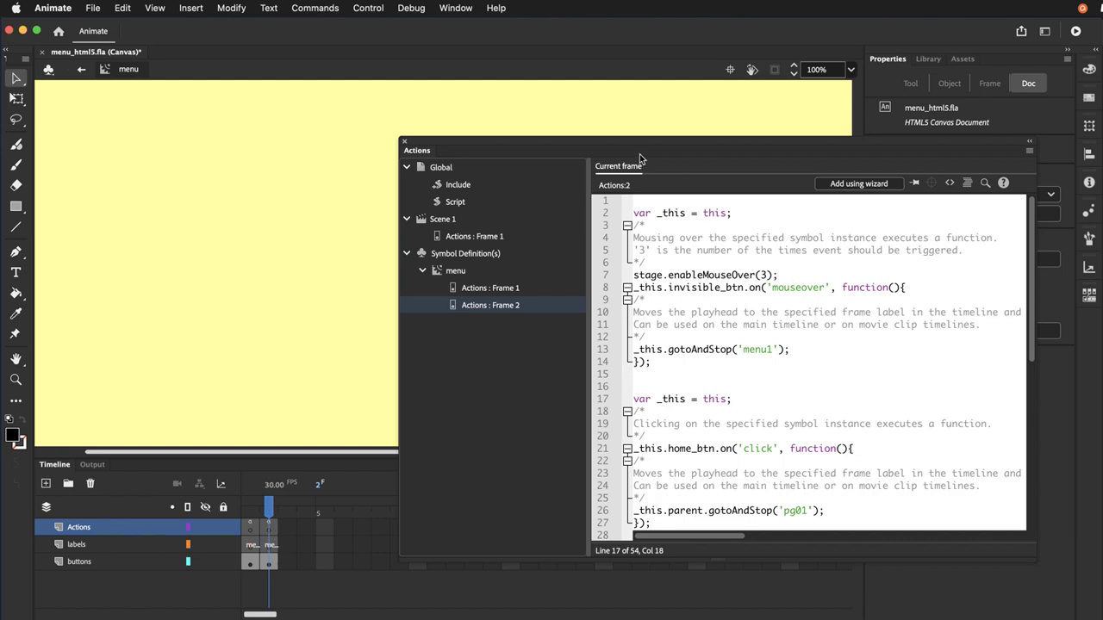
{"action": "left_click_drag", "start_coordinate": [634, 148], "coordinate": [692, 125]}
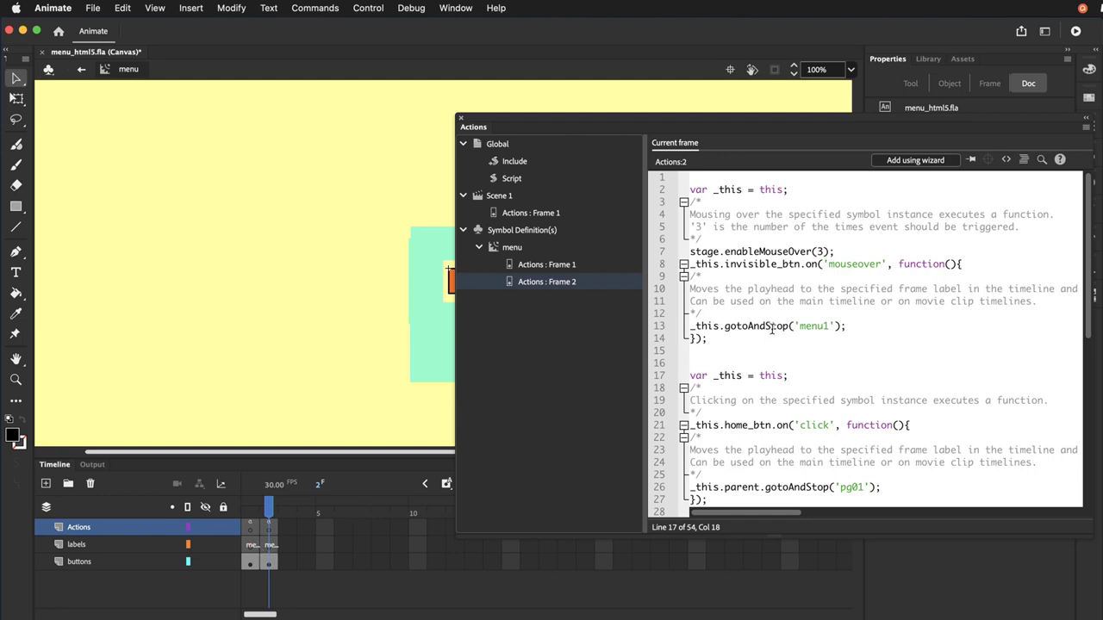
- Examine the home_btn click handler in the frame 2 script, focusing on the parent reference and the pg01 frame label
{"action": "scroll", "coordinate": [772, 327], "scroll_direction": "down", "scroll_amount": 3}
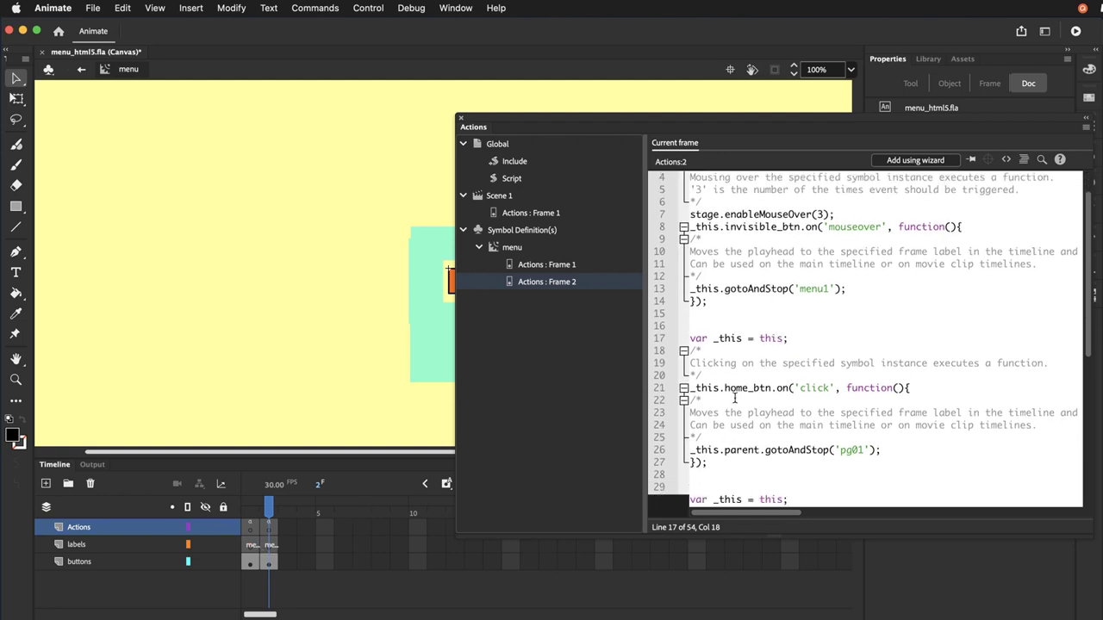
{"action": "double_click", "coordinate": [817, 388]}
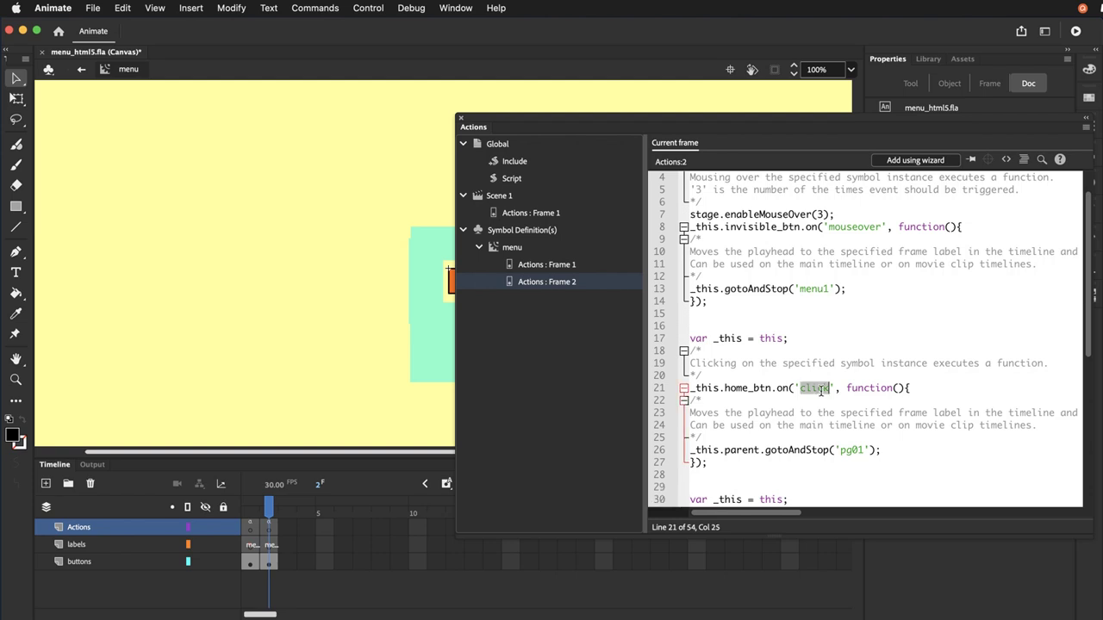
{"action": "left_click", "coordinate": [797, 438]}
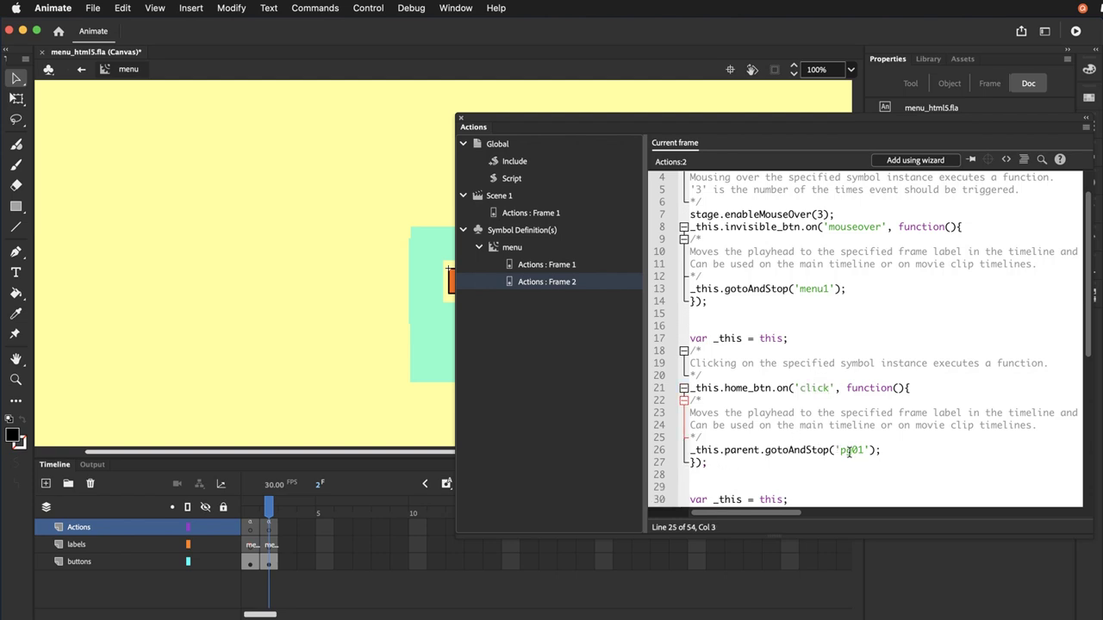
{"action": "left_click_drag", "start_coordinate": [840, 451], "coordinate": [869, 451]}
{"action": "left_click_drag", "start_coordinate": [766, 452], "coordinate": [722, 461]}
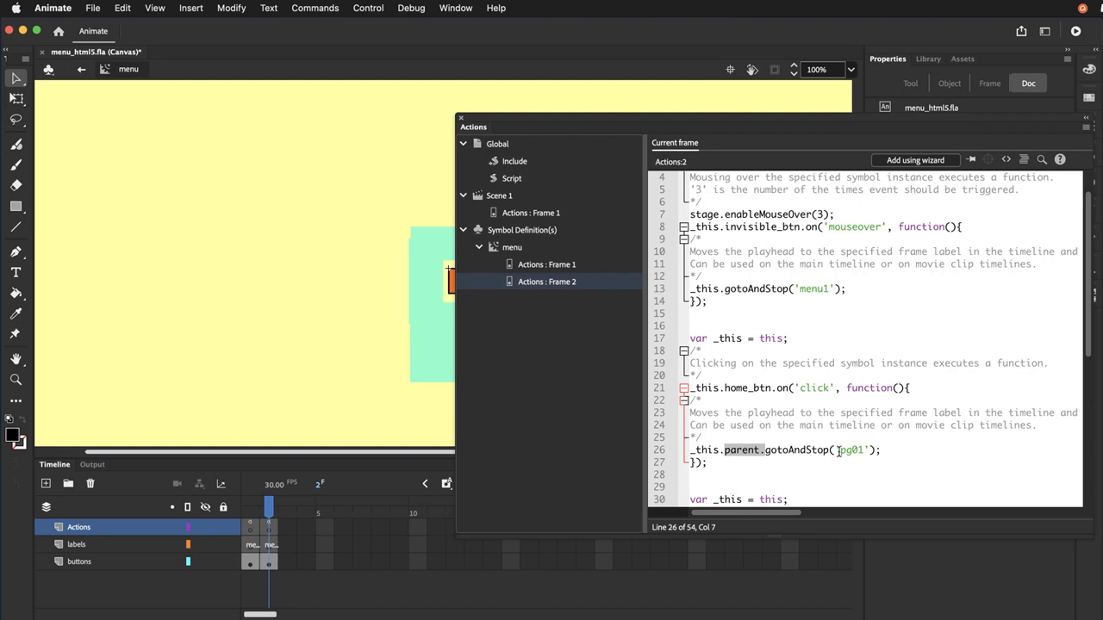
{"action": "left_click_drag", "start_coordinate": [840, 451], "coordinate": [858, 457]}
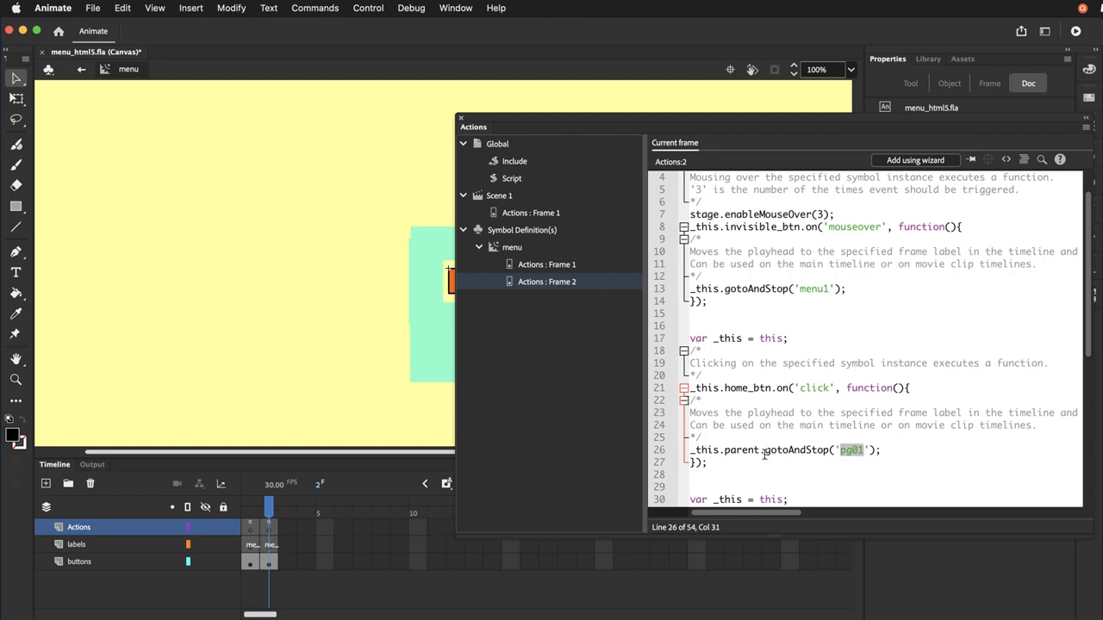
{"action": "left_click_drag", "start_coordinate": [764, 456], "coordinate": [758, 457]}
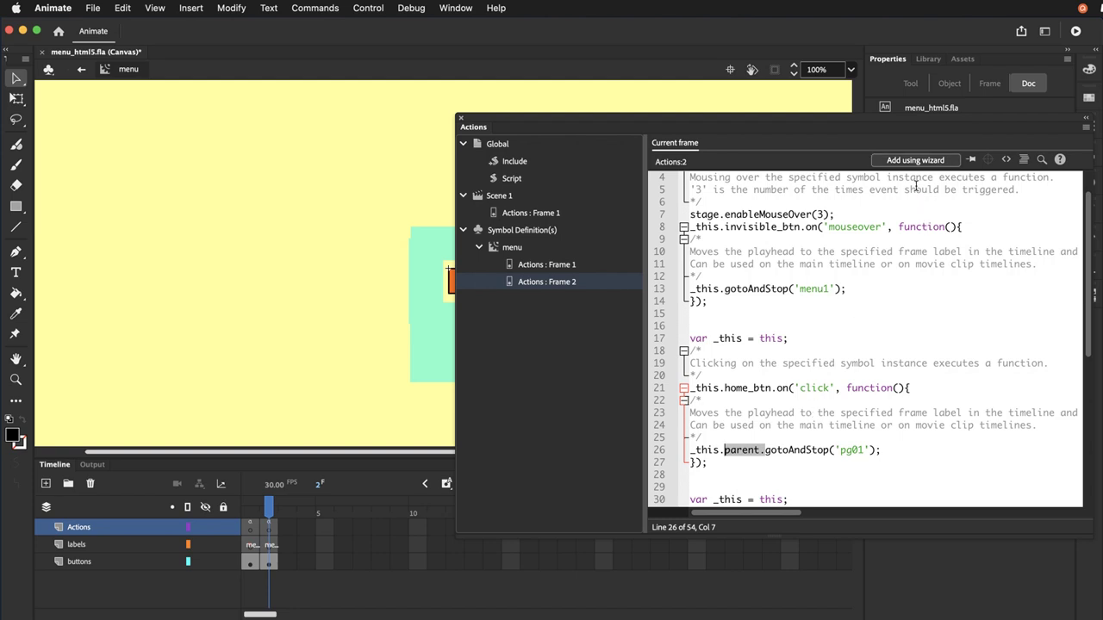
{"action": "left_click", "coordinate": [764, 449]}
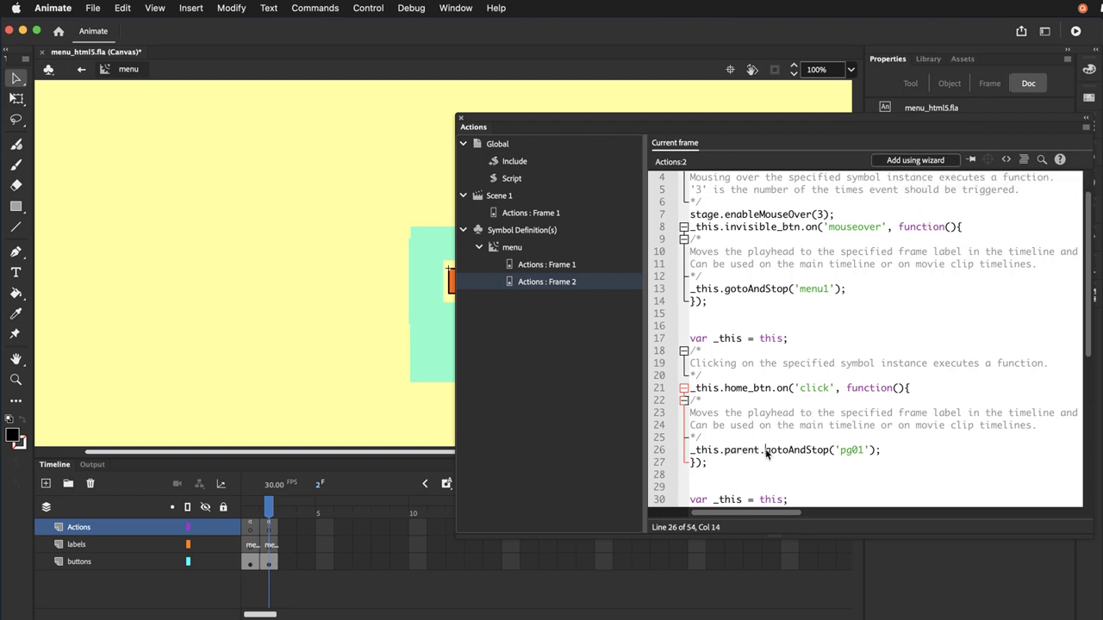
{"action": "left_click_drag", "start_coordinate": [765, 450], "coordinate": [725, 452]}
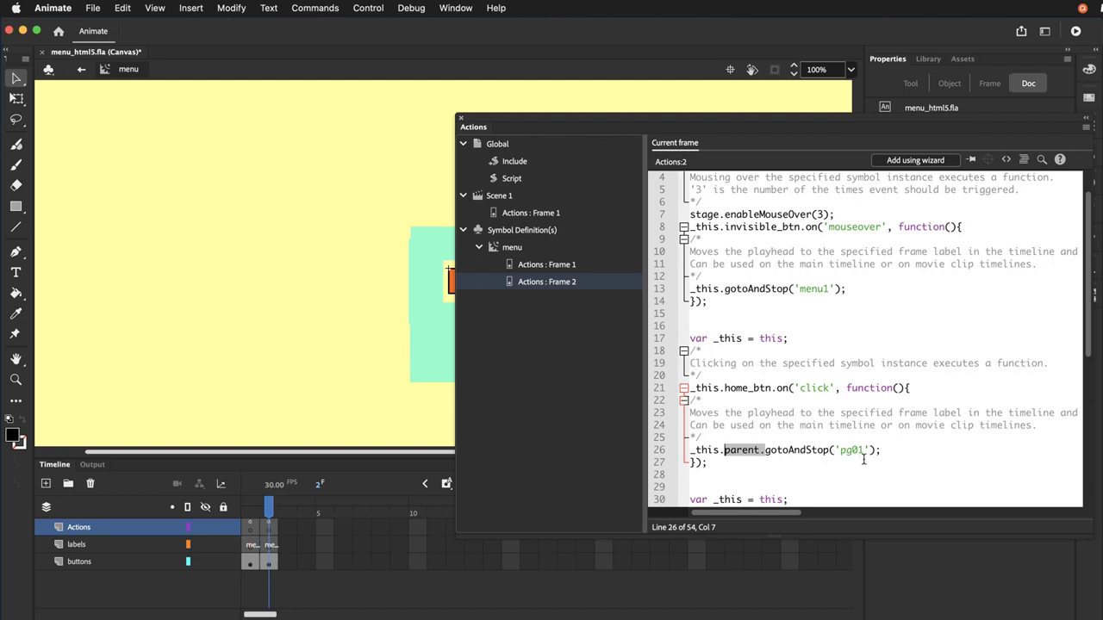
{"action": "left_click", "coordinate": [769, 451]}
{"action": "left_click_drag", "start_coordinate": [764, 451], "coordinate": [725, 452]}
- Examine the page1_btn click handler and its parent reference in the frame 2 script
{"action": "scroll", "coordinate": [765, 418], "scroll_direction": "down", "scroll_amount": 1}
{"action": "scroll", "coordinate": [764, 417], "scroll_direction": "down", "scroll_amount": 5}
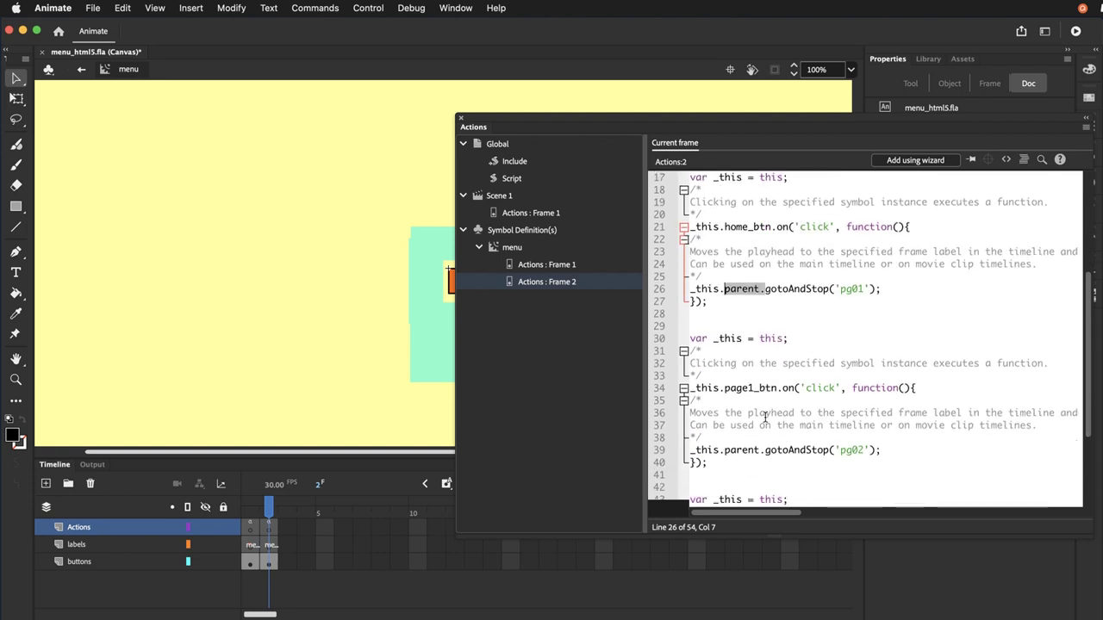
{"action": "left_click", "coordinate": [763, 437]}
{"action": "left_click_drag", "start_coordinate": [764, 443], "coordinate": [724, 445]}
{"action": "scroll", "coordinate": [747, 382], "scroll_direction": "down", "scroll_amount": 3}
{"action": "scroll", "coordinate": [746, 382], "scroll_direction": "down", "scroll_amount": 2}
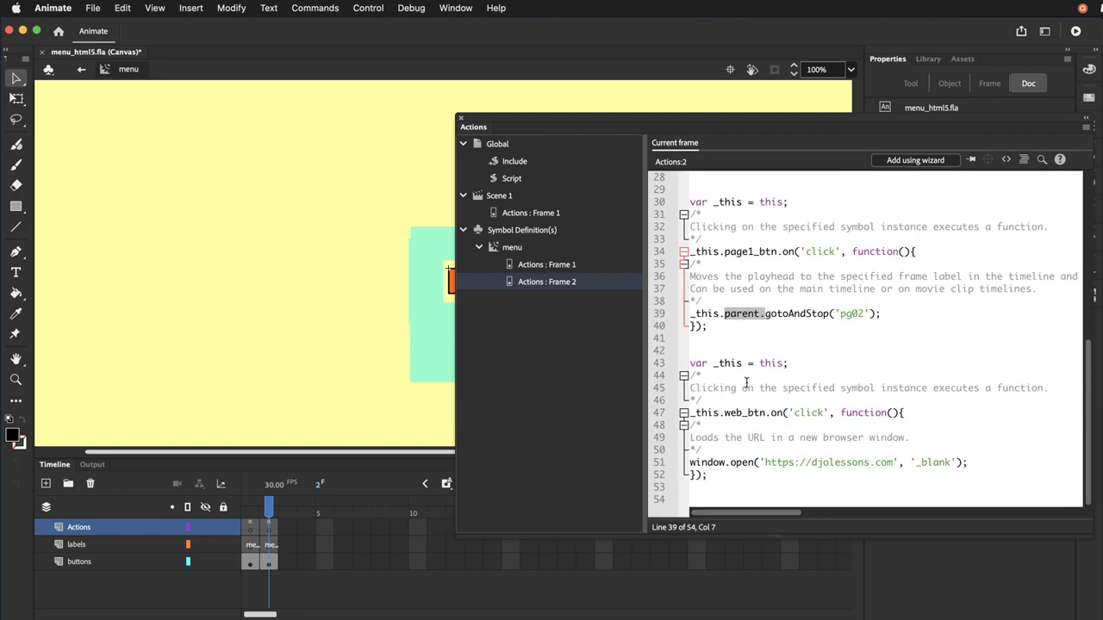
- Review the window.open line in the web_btn click handler and close the code editor
{"action": "left_click_drag", "start_coordinate": [983, 463], "coordinate": [683, 468]}
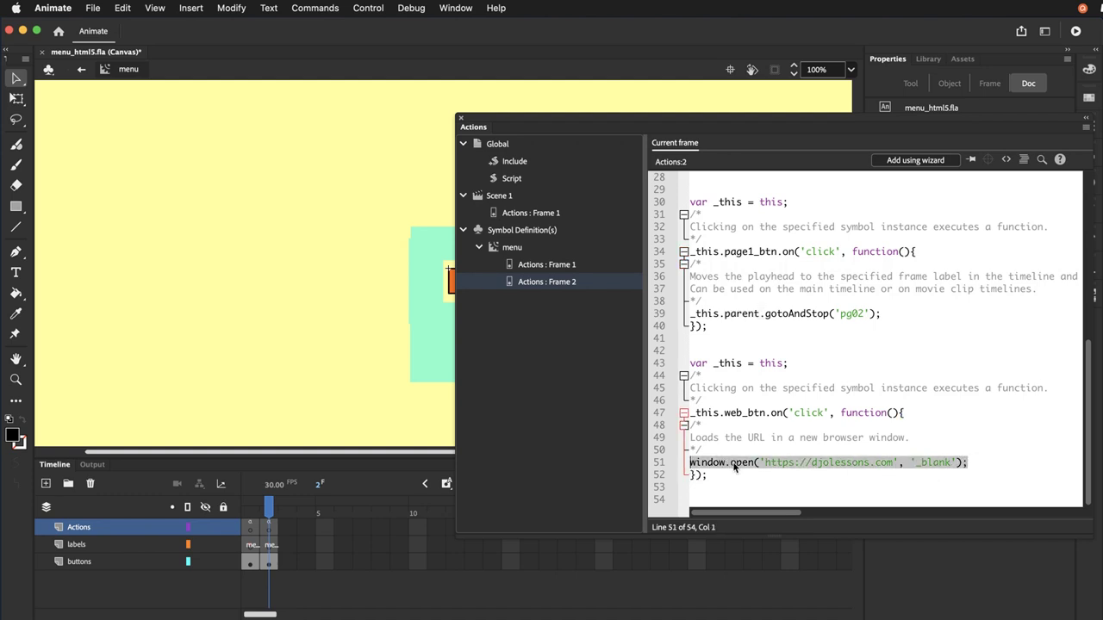
{"action": "left_click", "coordinate": [909, 463]}
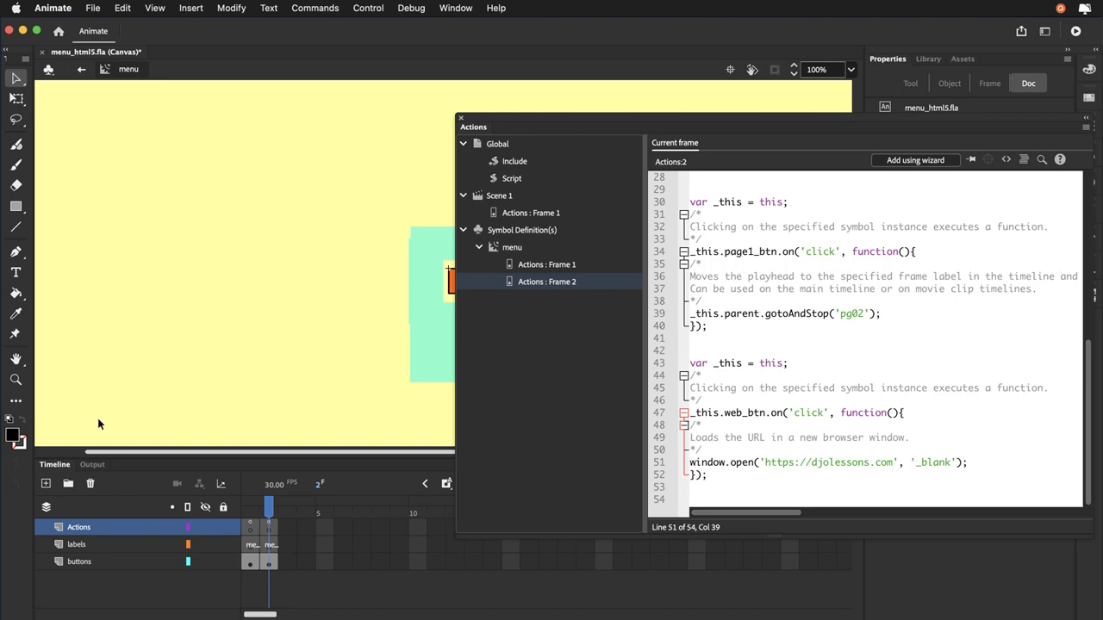
{"action": "left_click", "coordinate": [461, 120]}
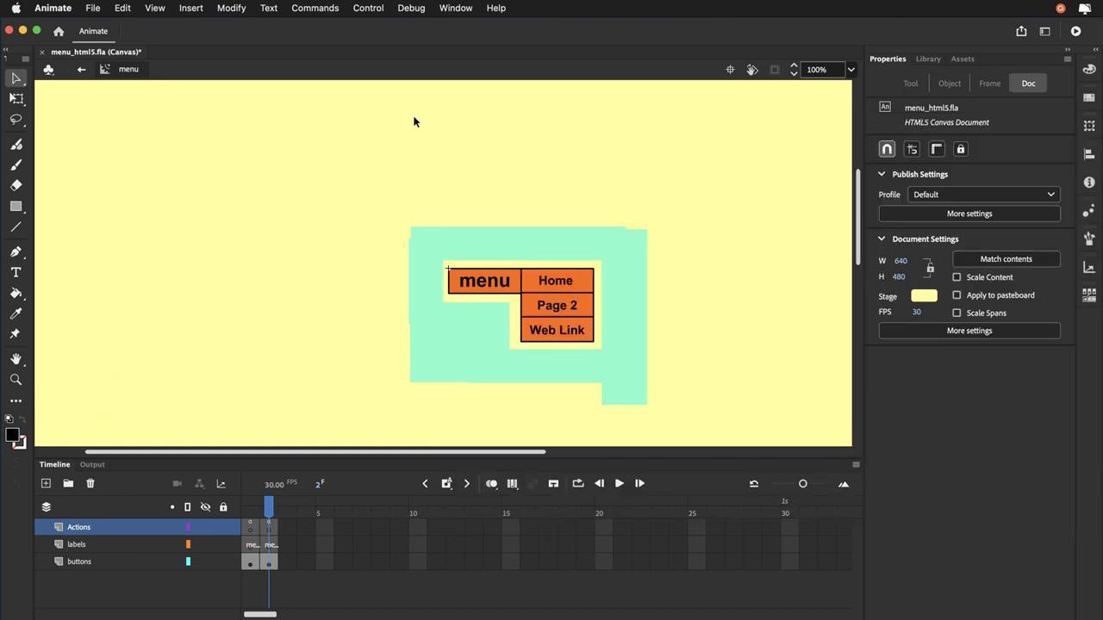
- Create a new Standard 640 x 480 HTML5 Canvas document at 30 fps
{"action": "left_click", "coordinate": [93, 7]}
{"action": "left_click", "coordinate": [95, 30]}
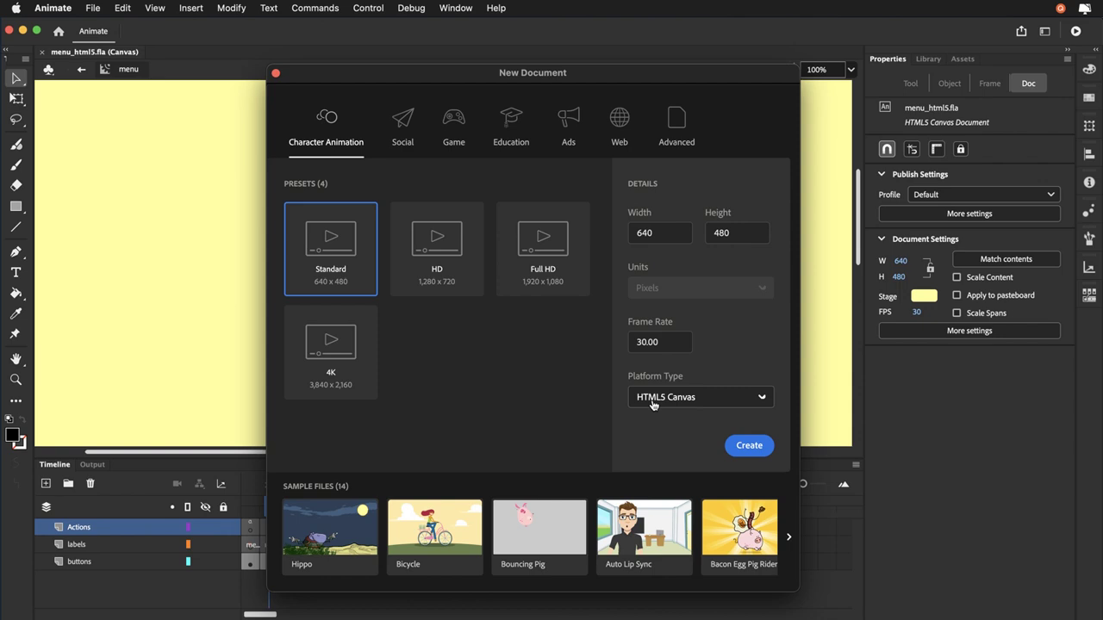
{"action": "left_click", "coordinate": [749, 448]}
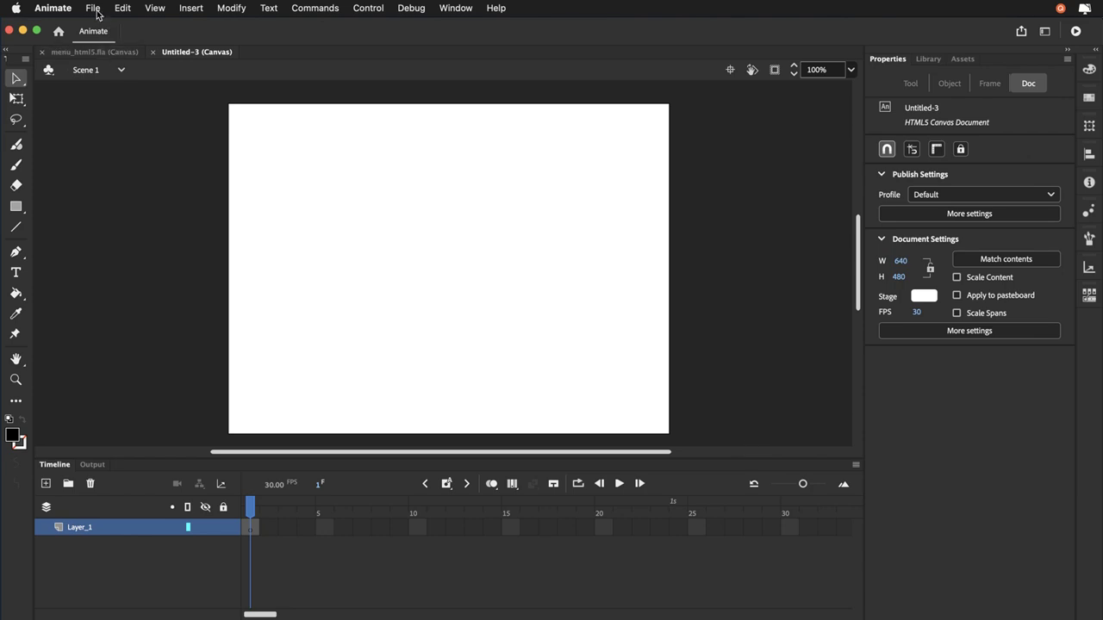
- Save the new document under the author's surname plus 07, in a new folder named lesson07 inside Animate course
{"action": "left_click", "coordinate": [94, 8]}
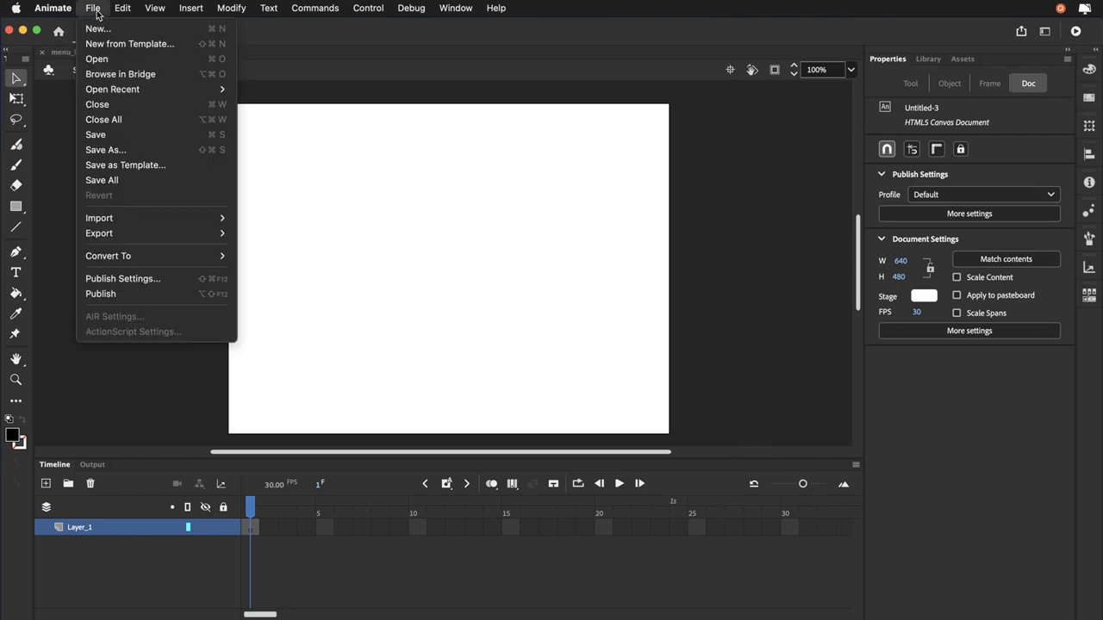
{"action": "left_click", "coordinate": [105, 151]}
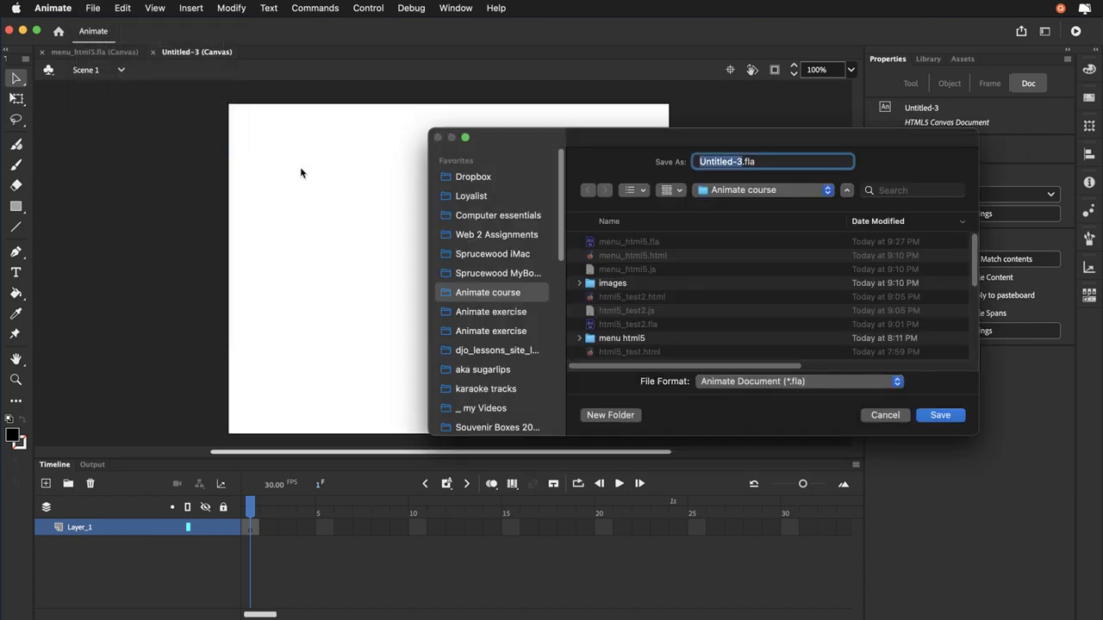
{"action": "type", "text": "ouellette07"}
{"action": "left_click", "coordinate": [610, 415]}
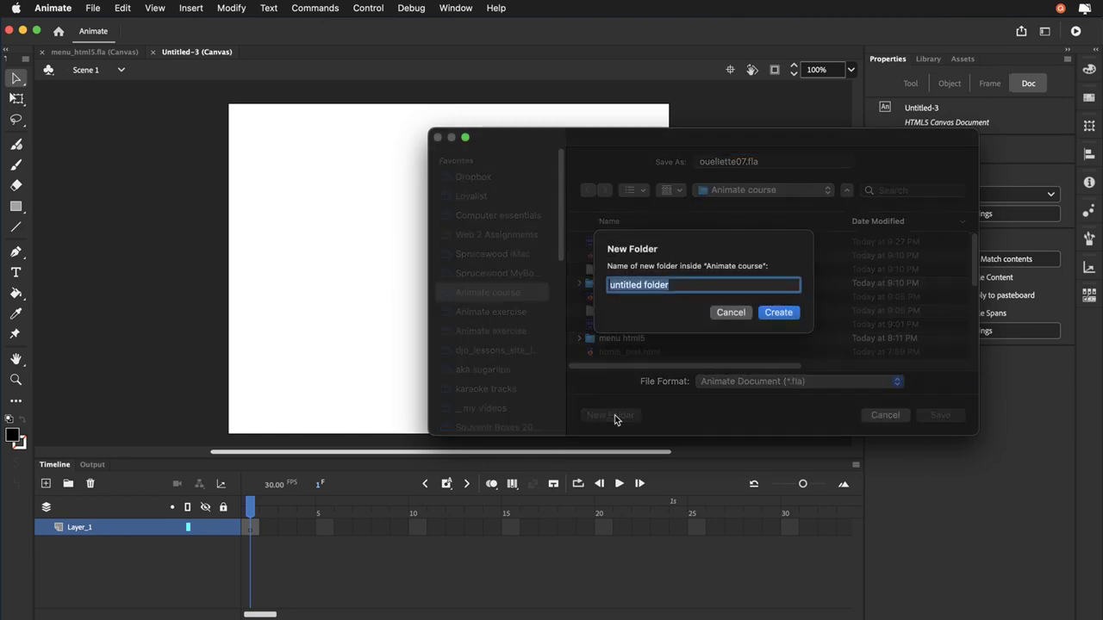
{"action": "type", "text": "le"}
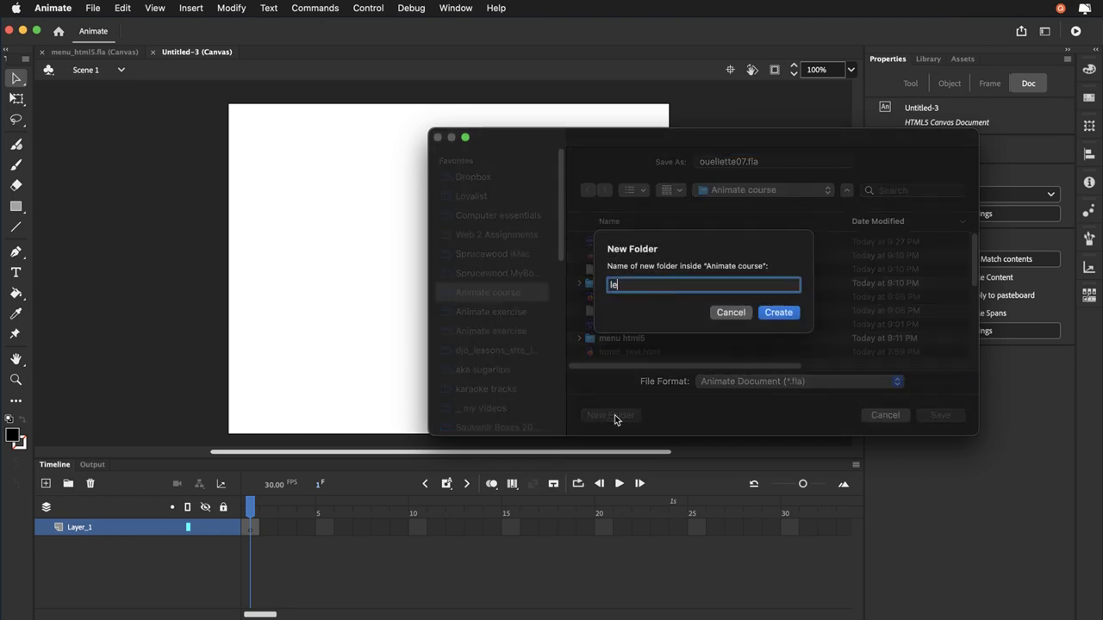
{"action": "type", "text": "sson07"}
{"action": "left_click", "coordinate": [767, 313]}
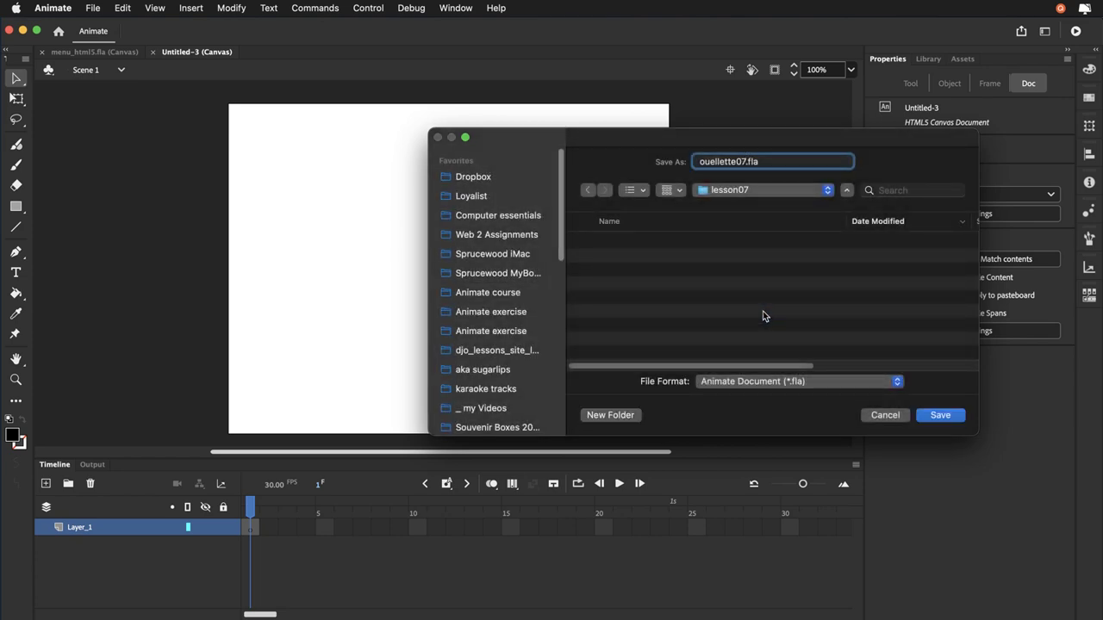
{"action": "left_click", "coordinate": [943, 415]}
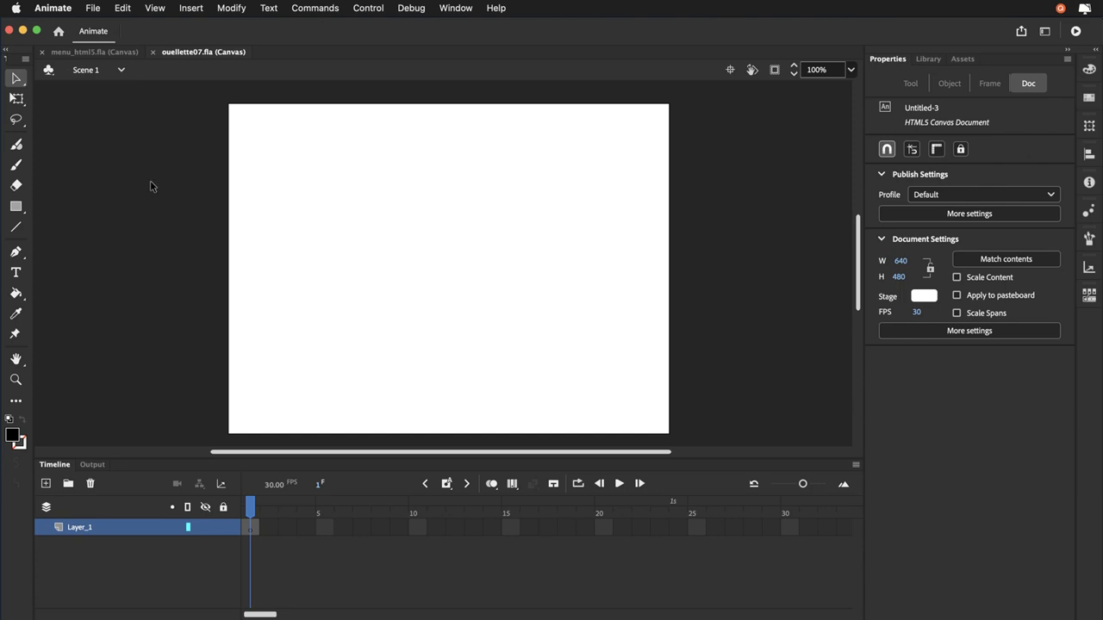
- Check the layers in the finished menu_html5 file and rename Layer_1 in the new document as menu
{"action": "left_click", "coordinate": [85, 54]}
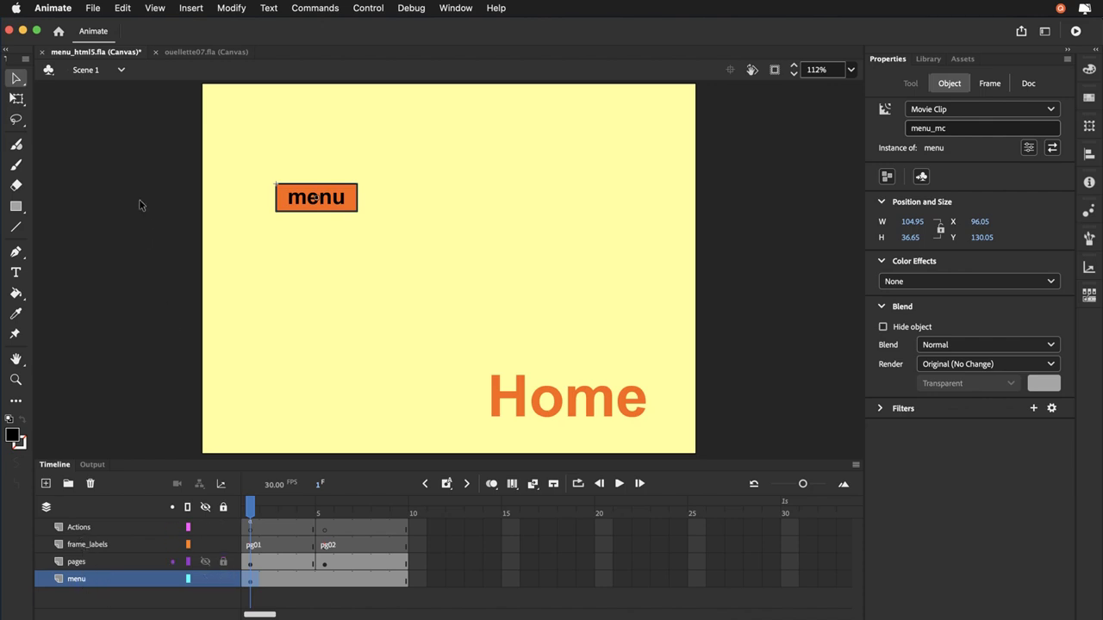
{"action": "left_click", "coordinate": [179, 49]}
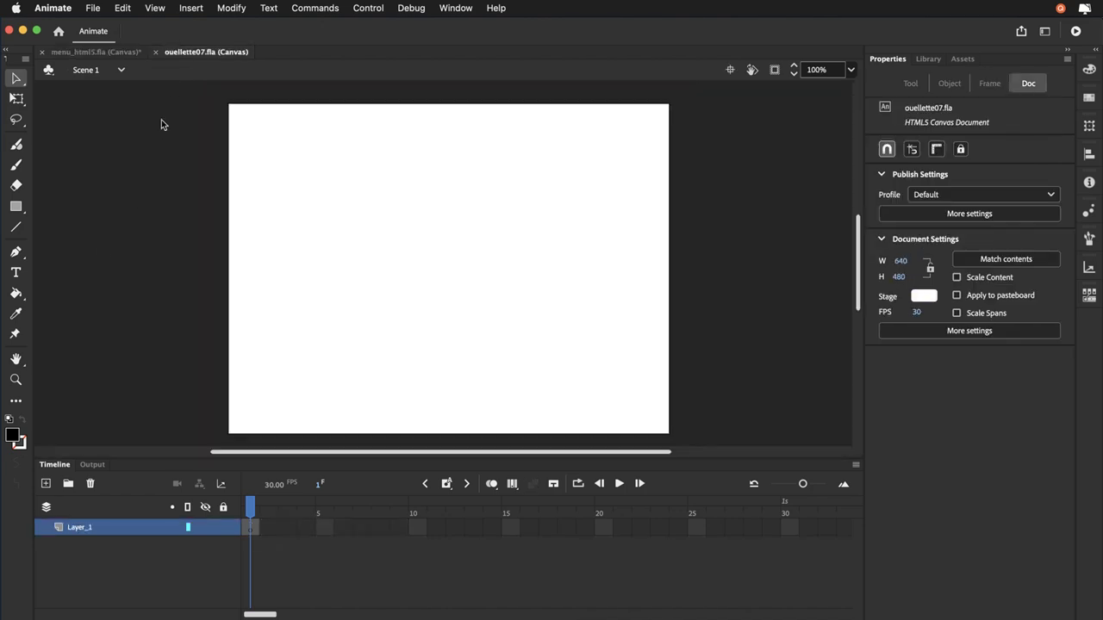
{"action": "double_click", "coordinate": [83, 527]}
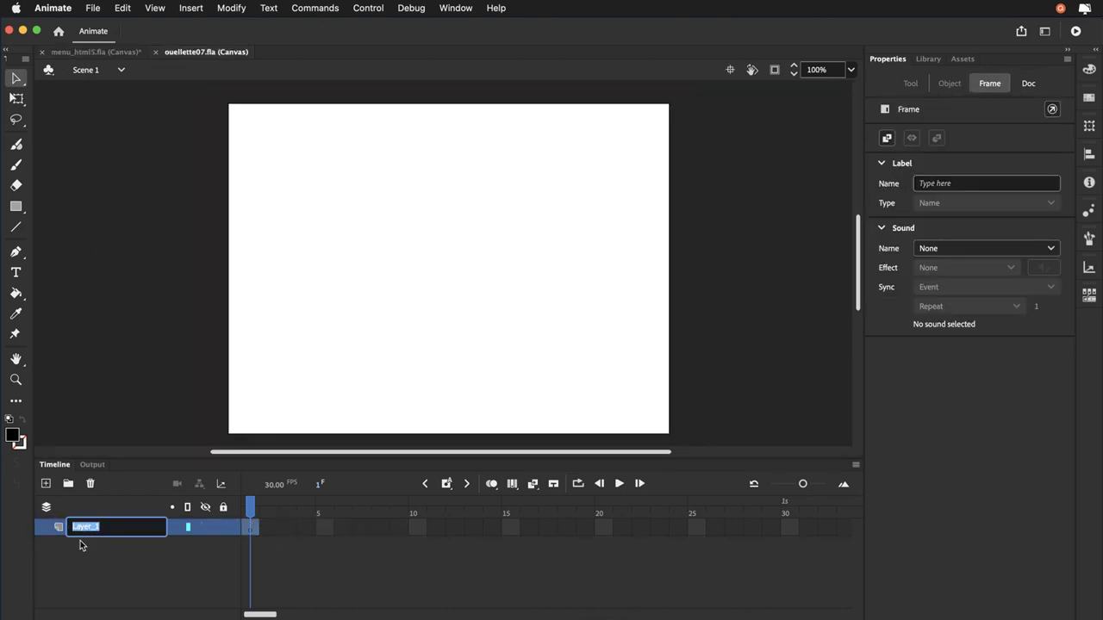
{"action": "type", "text": "menu"}
{"action": "key", "text": "Return"}
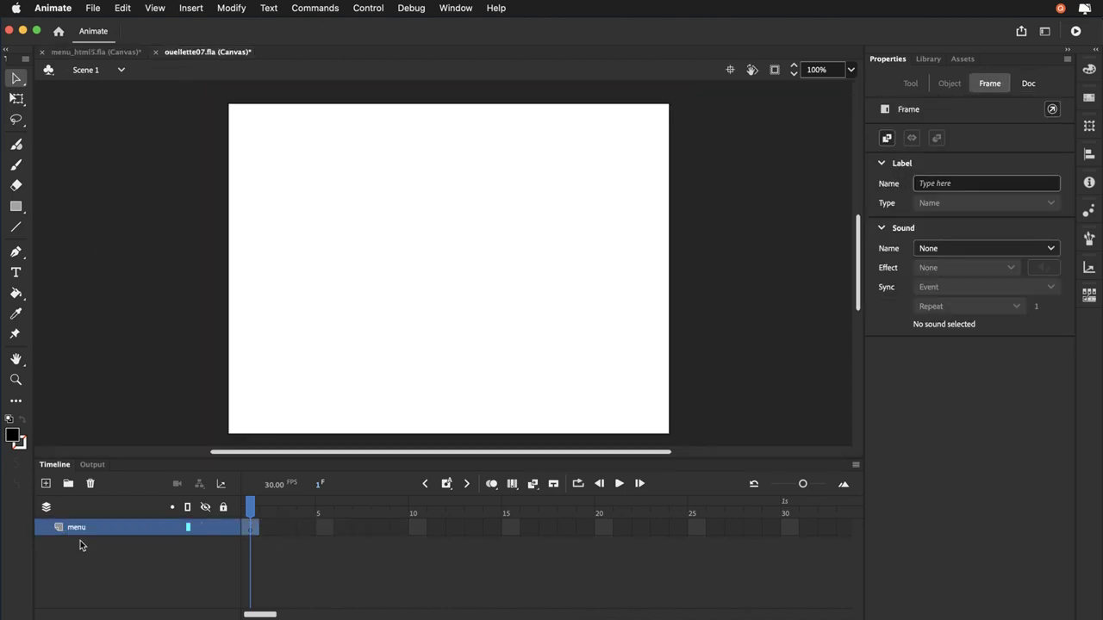
- Add a new layer above the menu layer and name it pages
{"action": "left_click", "coordinate": [47, 483]}
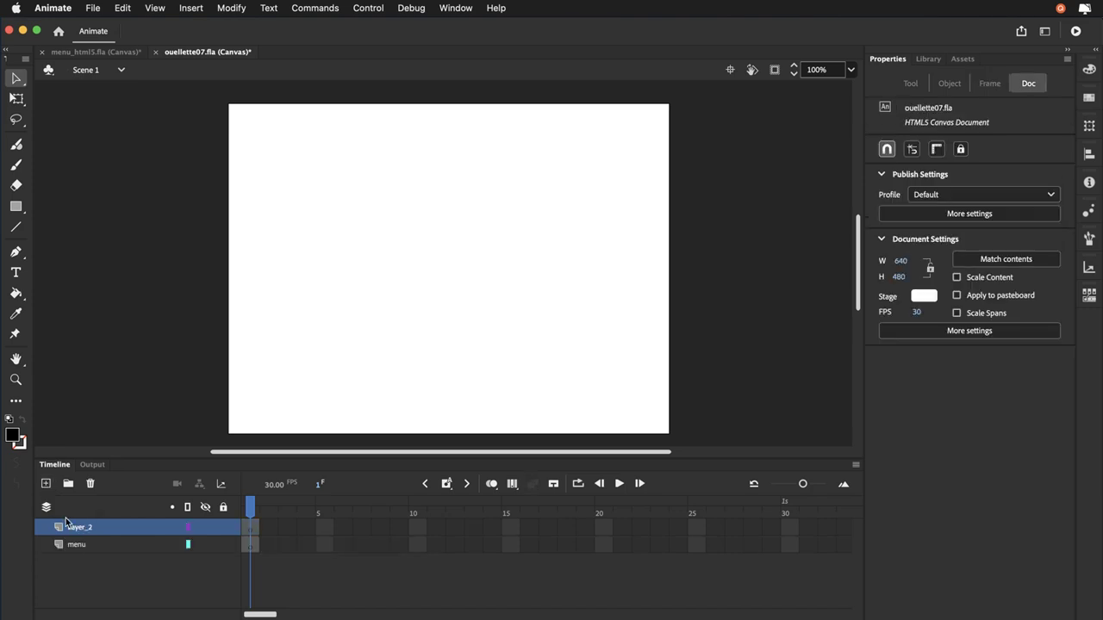
{"action": "left_click", "coordinate": [76, 535]}
{"action": "double_click", "coordinate": [76, 534]}
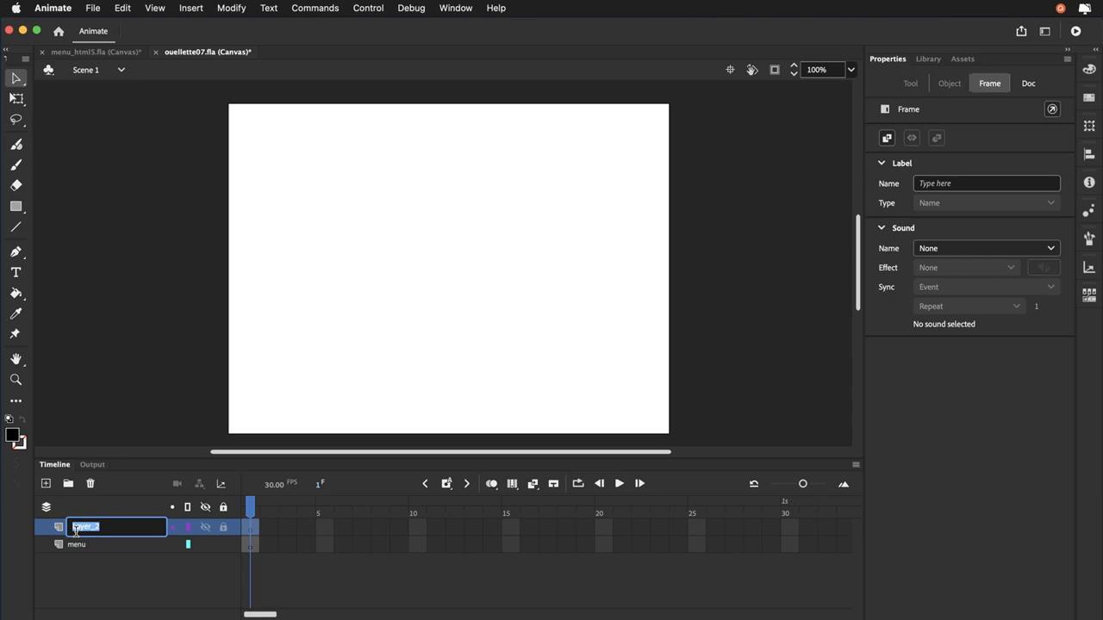
{"action": "type", "text": "pages"}
{"action": "key", "text": "Return"}
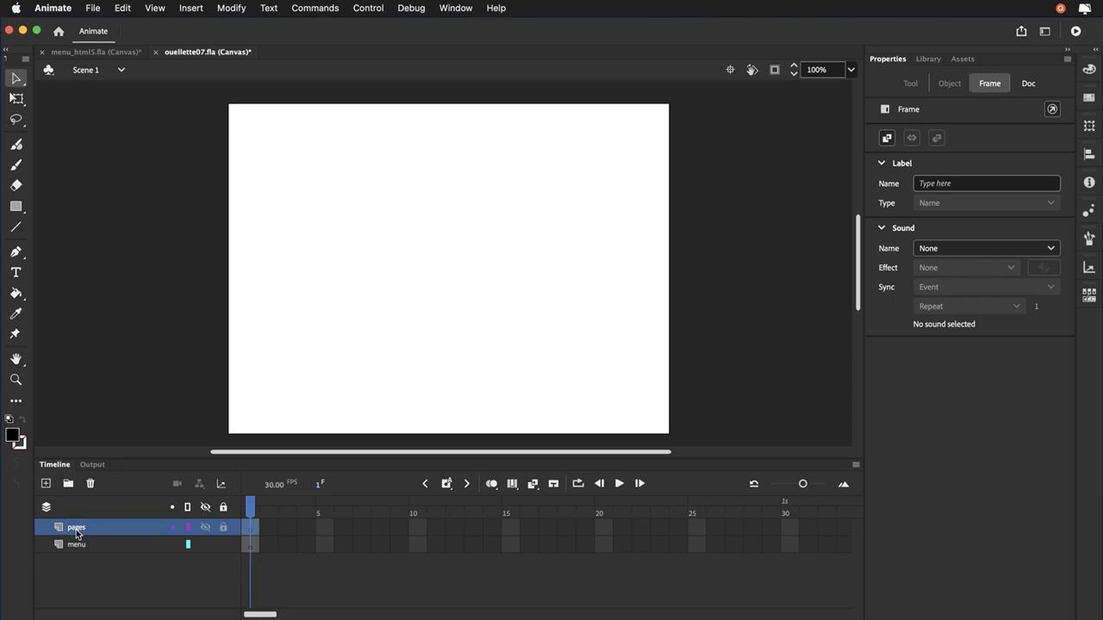
- Add a new layer above the pages layer and name it frame_labels
{"action": "left_click", "coordinate": [45, 484]}
{"action": "double_click", "coordinate": [75, 527]}
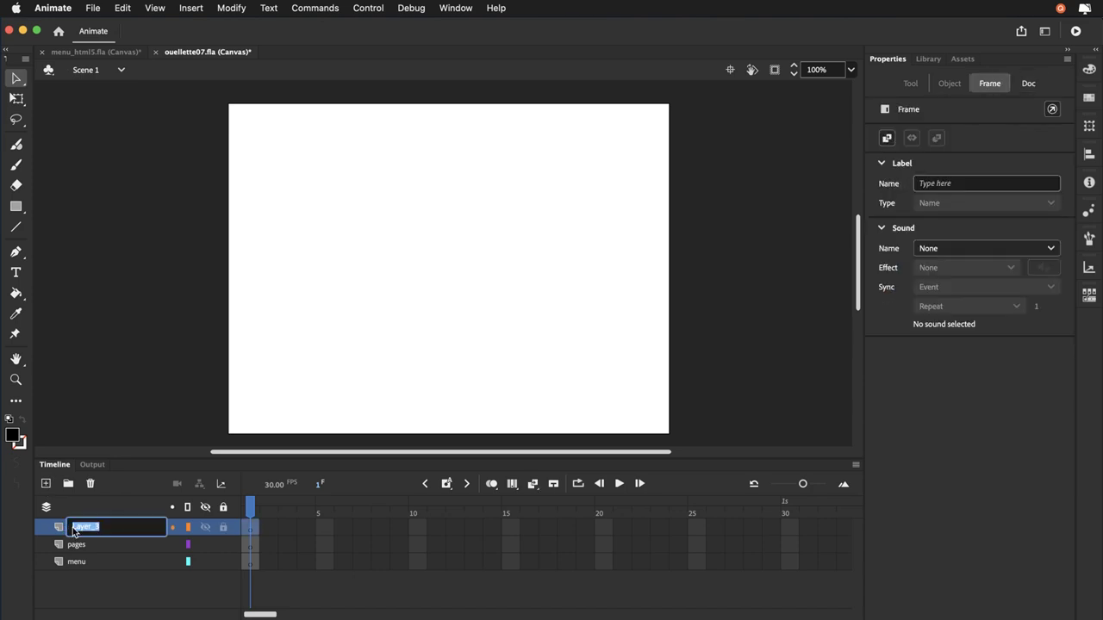
{"action": "type", "text": "frame_"}
{"action": "type", "text": "labels"}
{"action": "key", "text": "Return"}
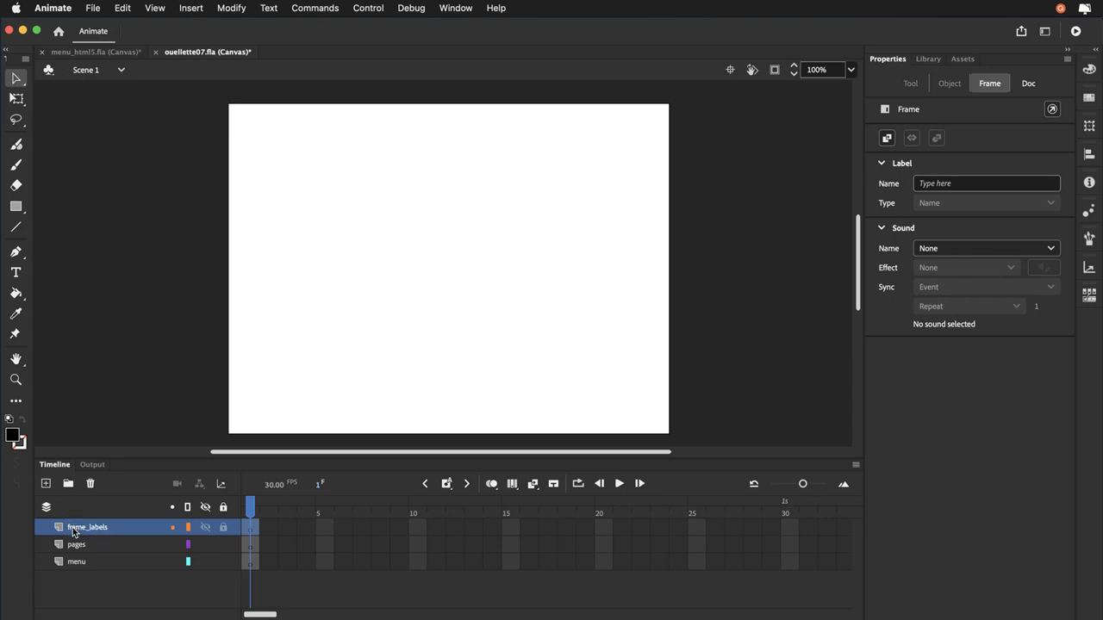
- Add a new layer above the frame_labels layer and name it Actions
{"action": "left_click", "coordinate": [46, 483]}
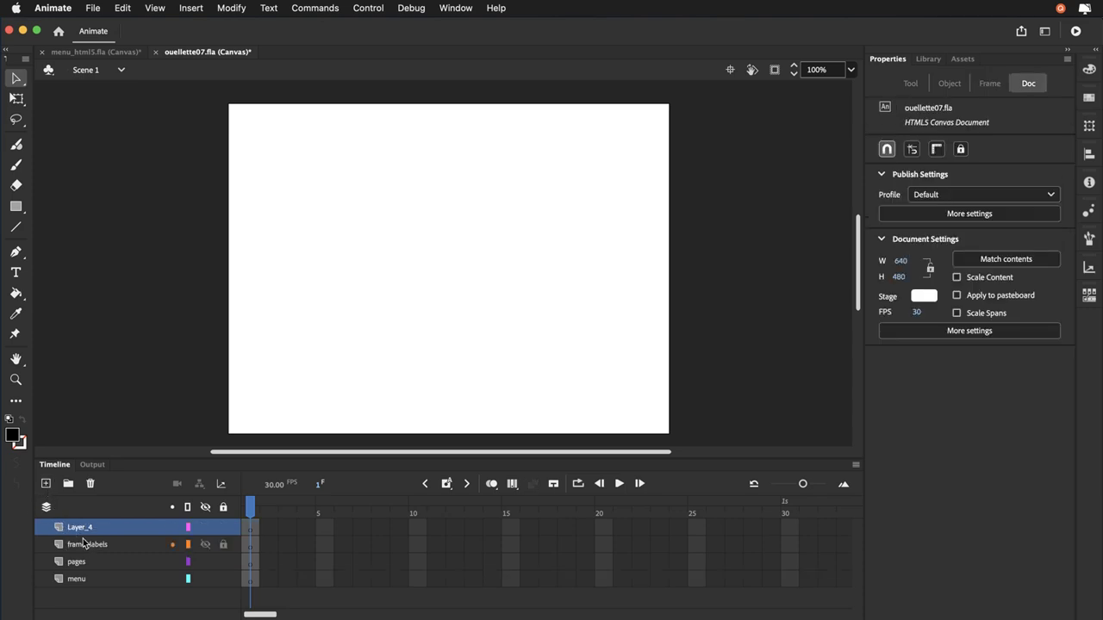
{"action": "double_click", "coordinate": [79, 528]}
{"action": "type", "text": "Ac"}
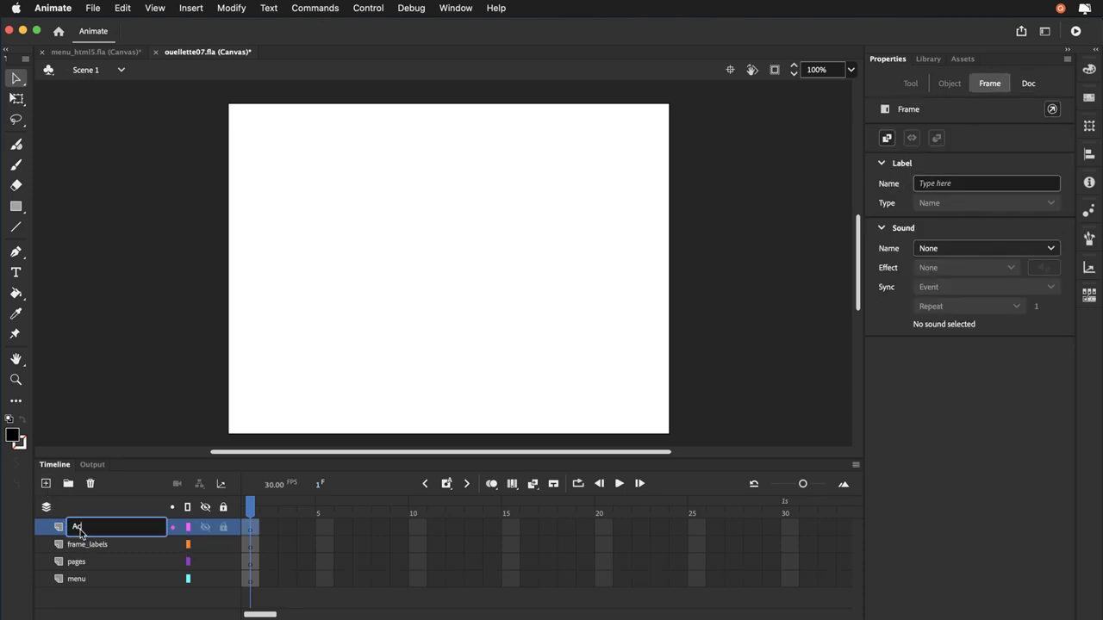
{"action": "type", "text": "tions"}
{"action": "key", "text": "Return"}
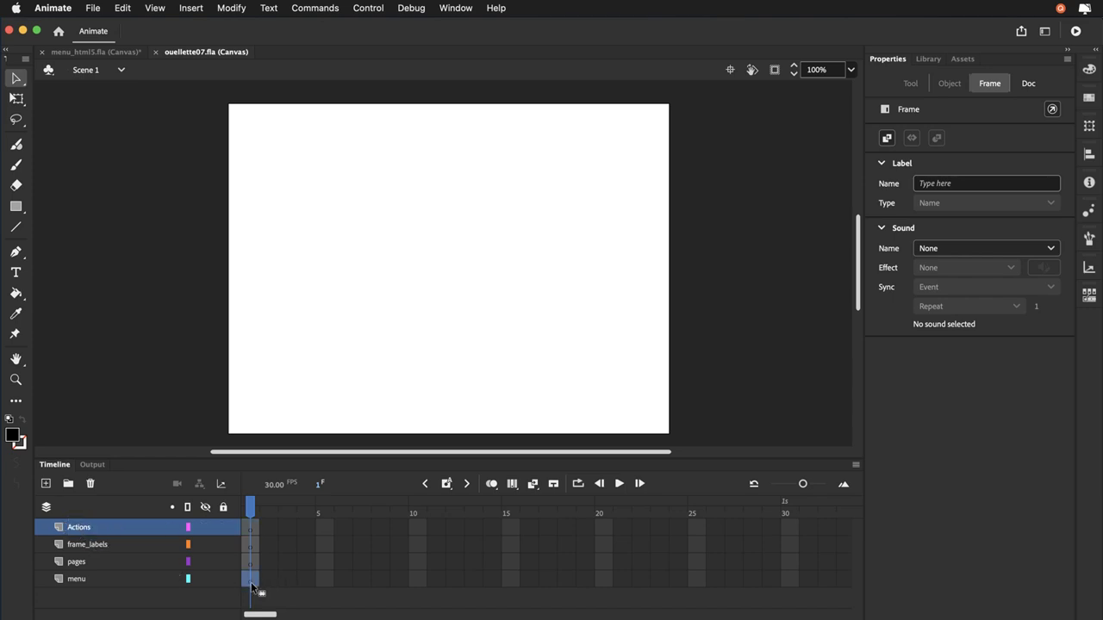
- On the menu layer, draw a rectangle about 120 x 34 px with a yellow-orange fill and black stroke in the stage's upper-left area
{"action": "left_click", "coordinate": [103, 585]}
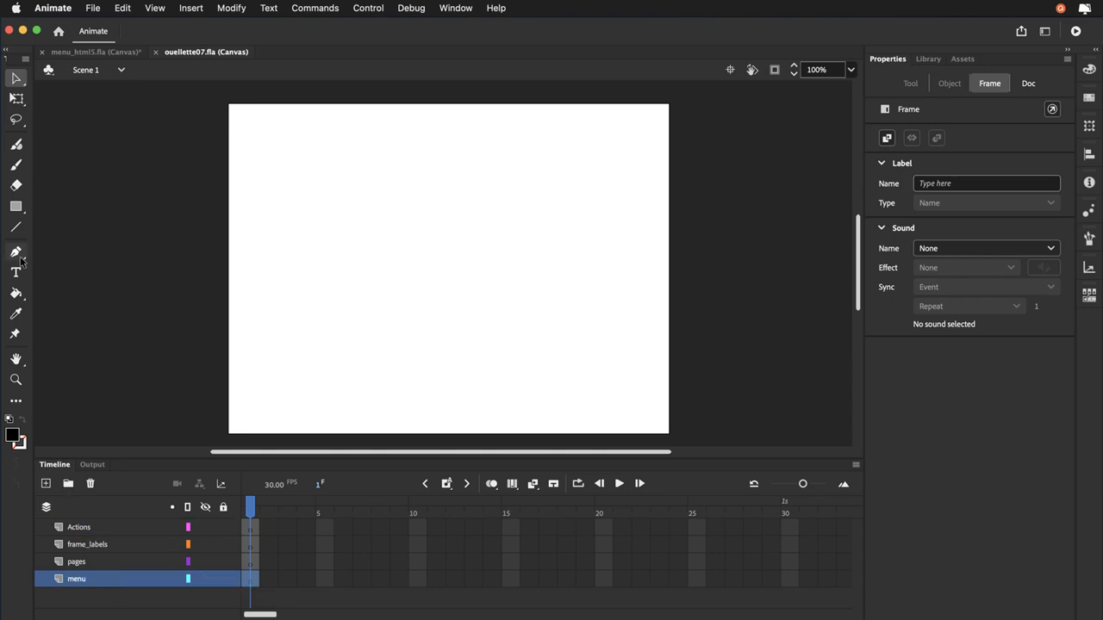
{"action": "left_click_drag", "start_coordinate": [16, 207], "coordinate": [16, 209]}
{"action": "left_click", "coordinate": [52, 211]}
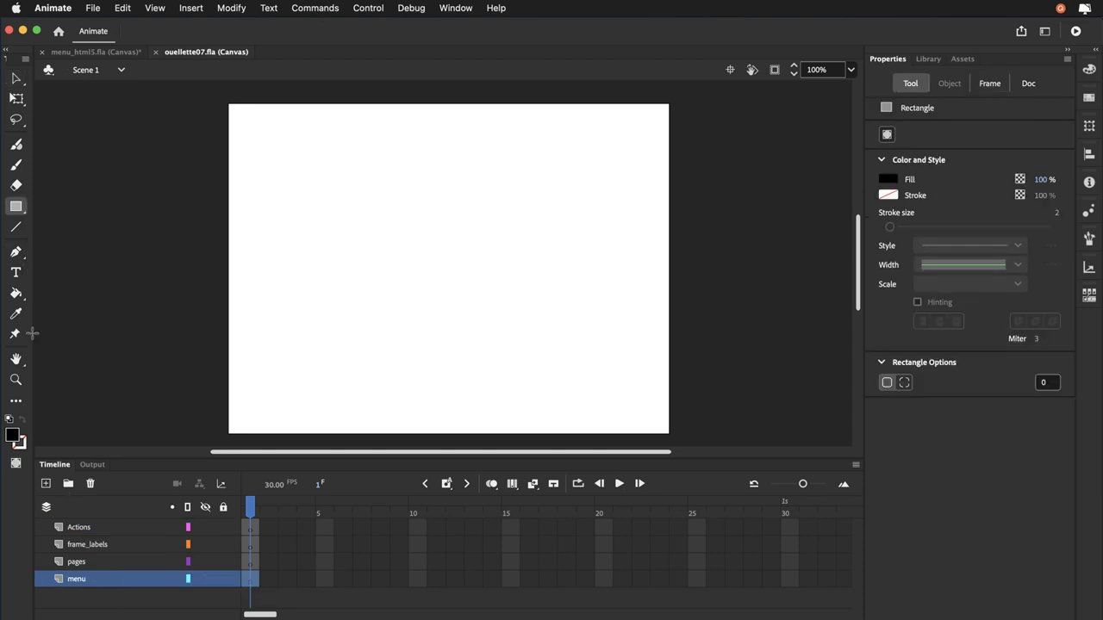
{"action": "left_click", "coordinate": [16, 439]}
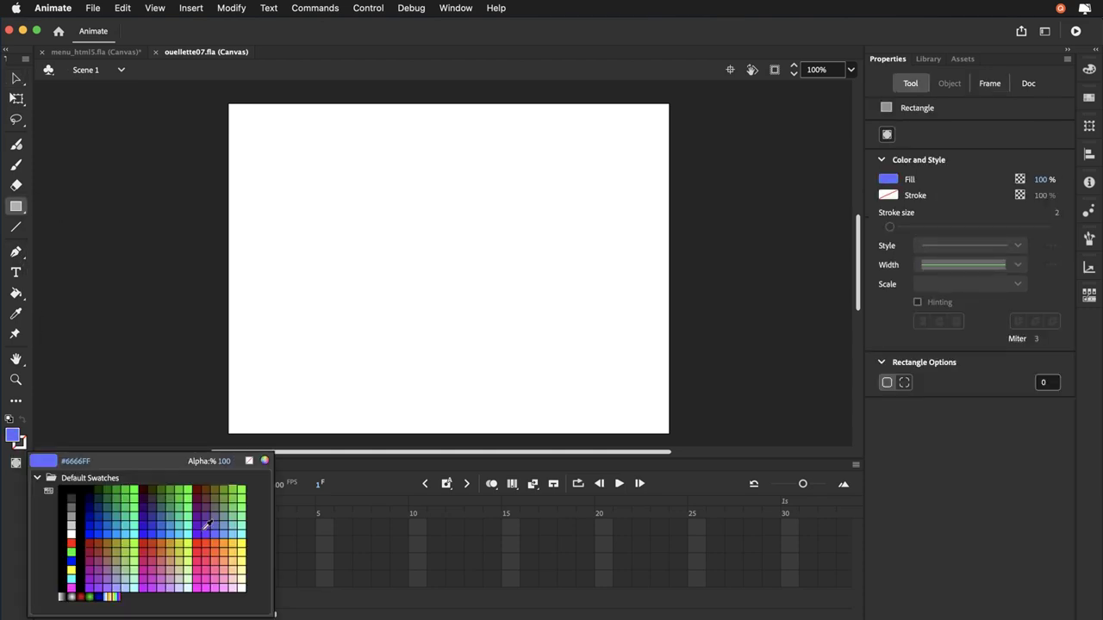
{"action": "left_click", "coordinate": [236, 546]}
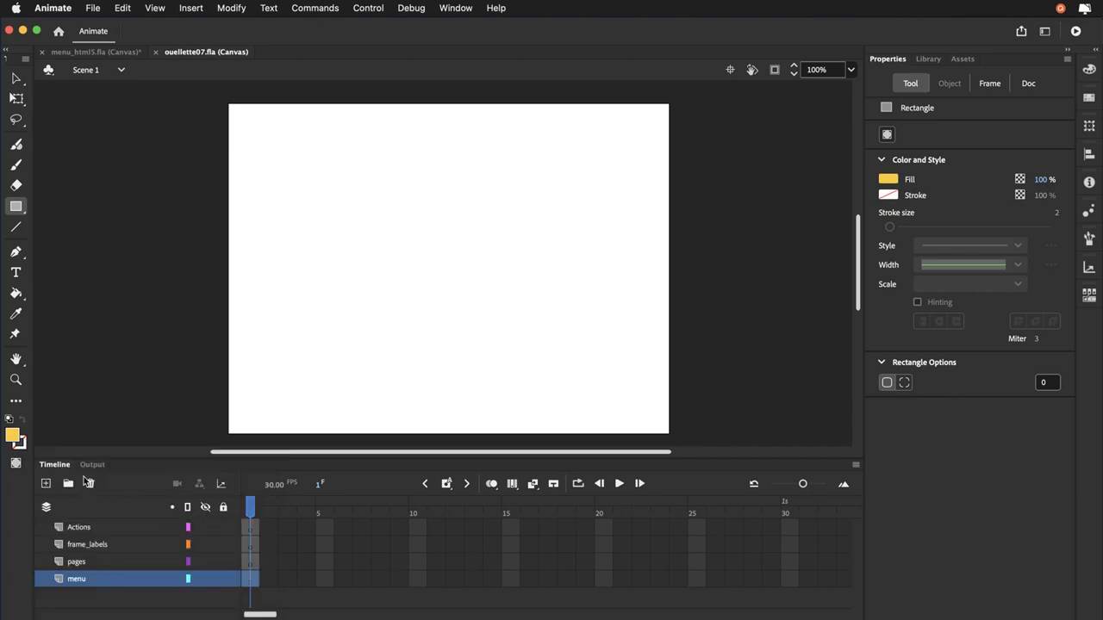
{"action": "left_click", "coordinate": [20, 444]}
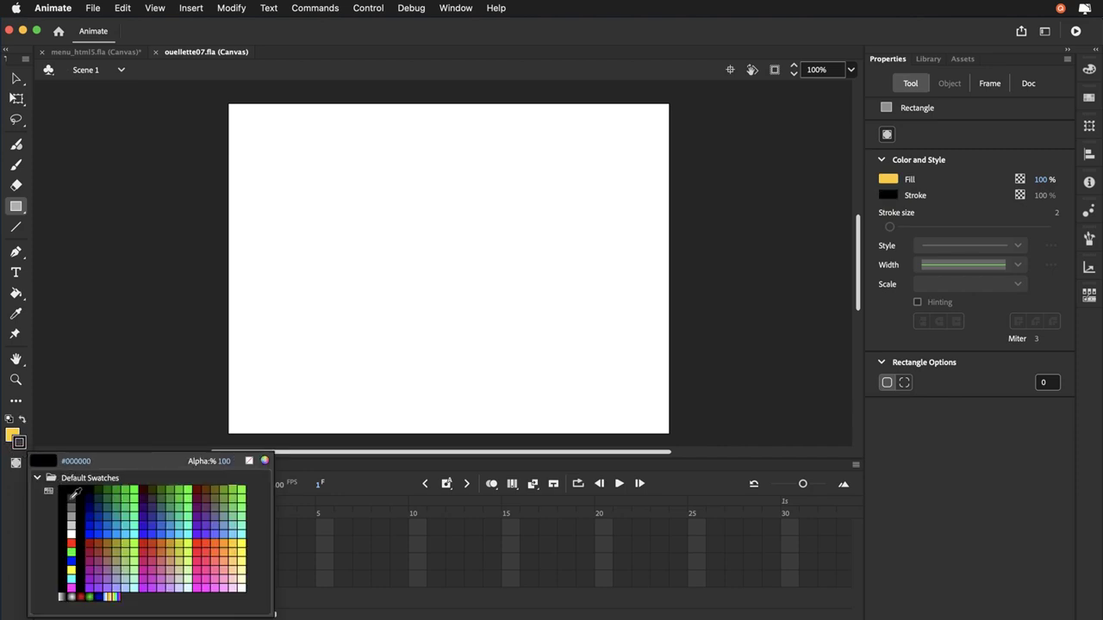
{"action": "left_click", "coordinate": [71, 491]}
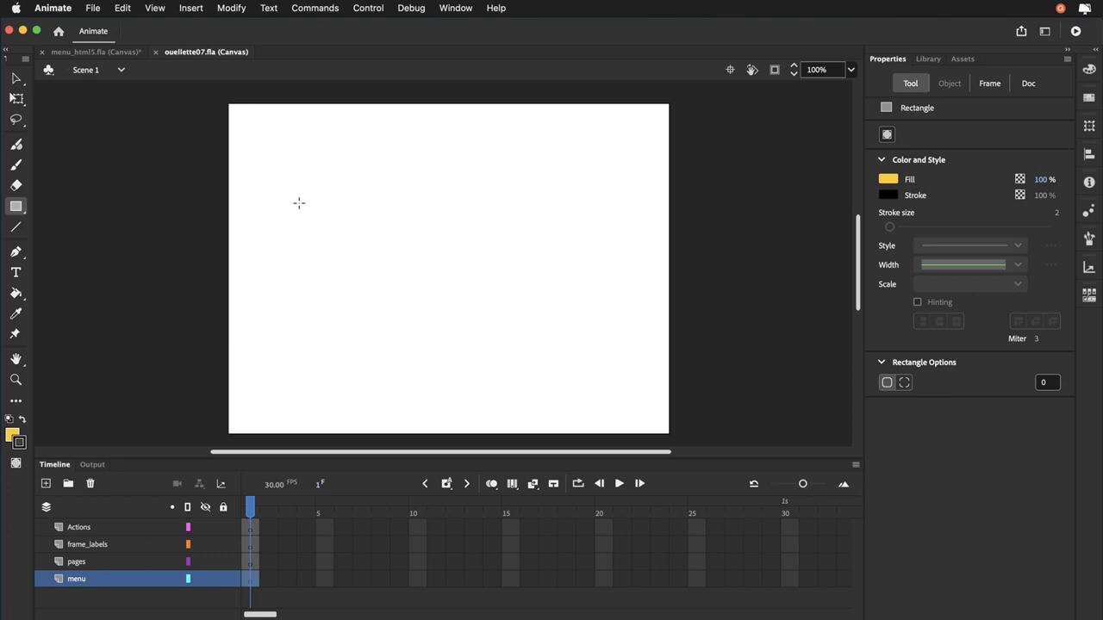
{"action": "left_click_drag", "start_coordinate": [296, 199], "coordinate": [361, 223]}
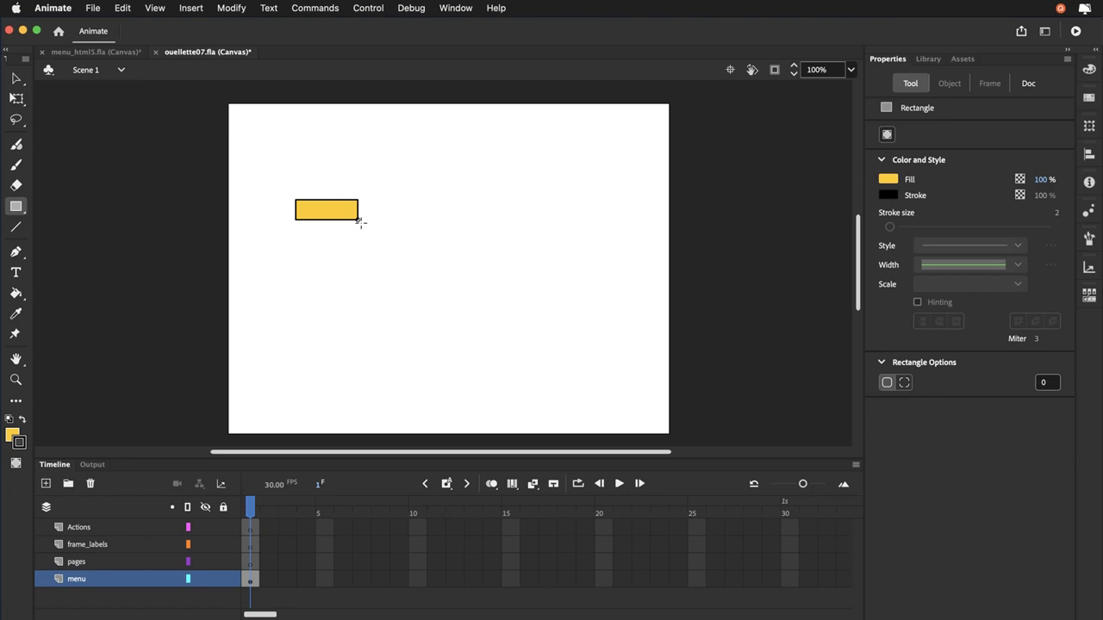
{"action": "left_click_drag", "start_coordinate": [361, 222], "coordinate": [382, 225]}
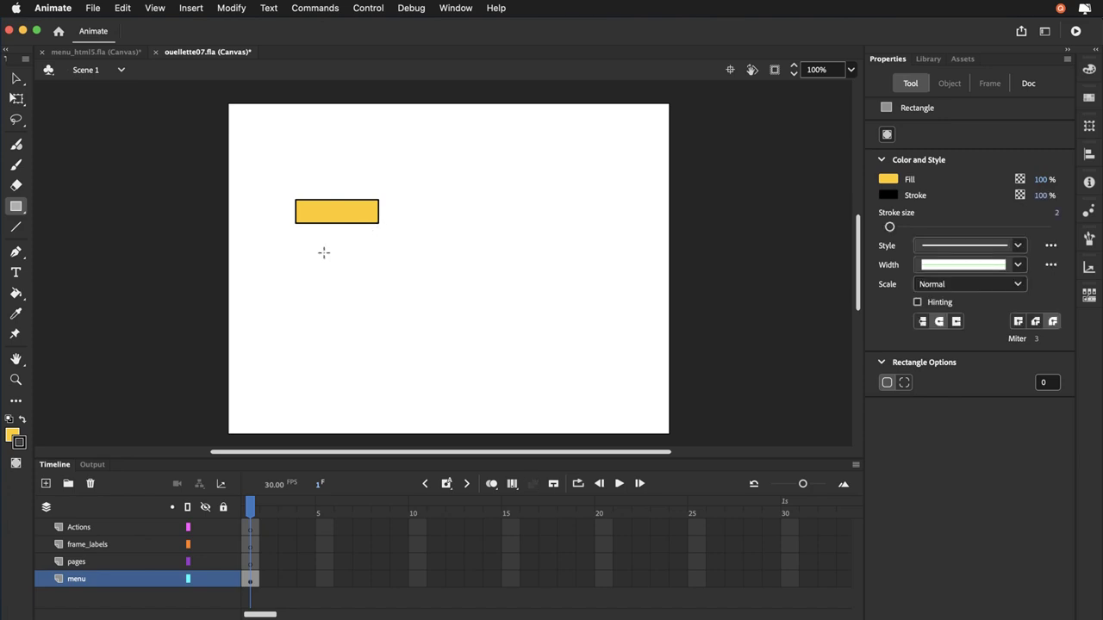
- Convert the yellow rectangle, including its stroke, to a Button symbol named yellow_button
{"action": "left_click", "coordinate": [17, 79]}
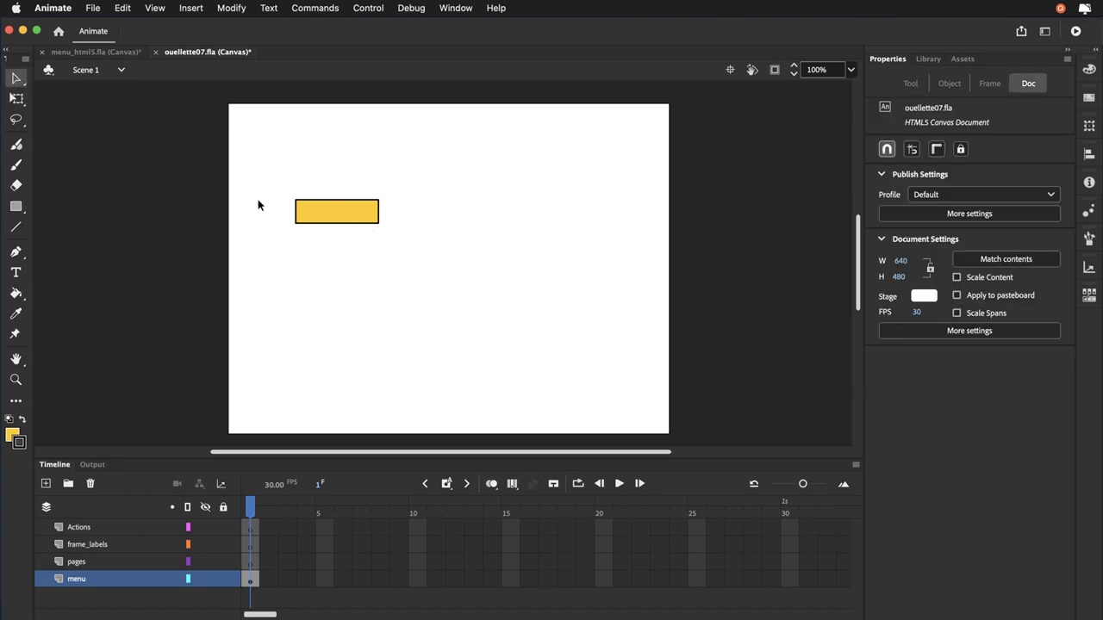
{"action": "left_click", "coordinate": [312, 210]}
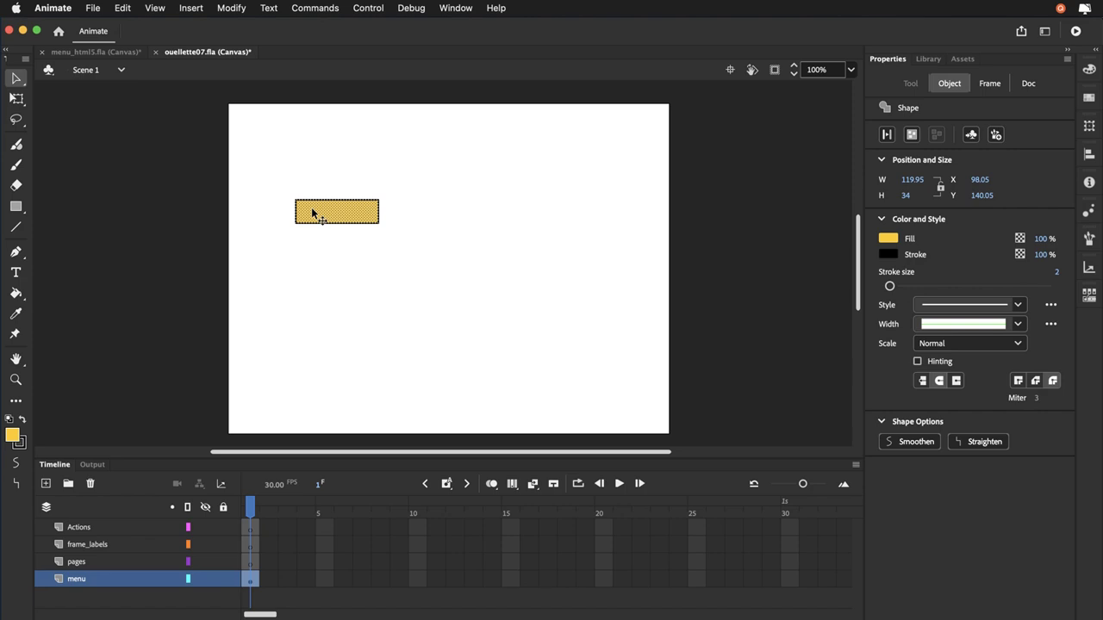
{"action": "left_click", "coordinate": [219, 10]}
{"action": "left_click", "coordinate": [222, 51]}
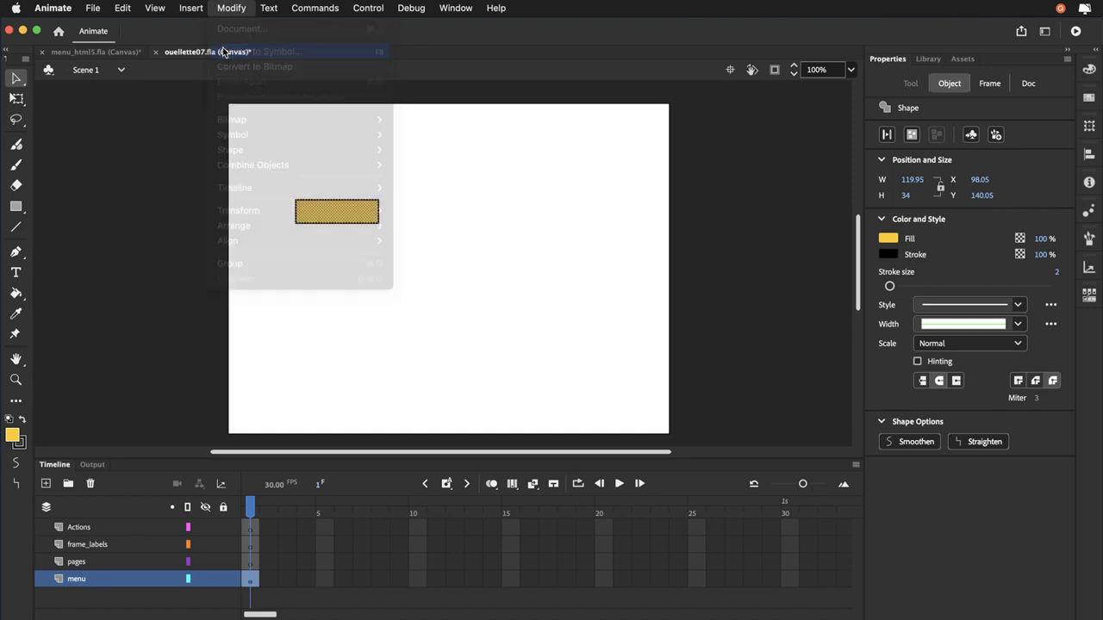
{"action": "left_click", "coordinate": [524, 156]}
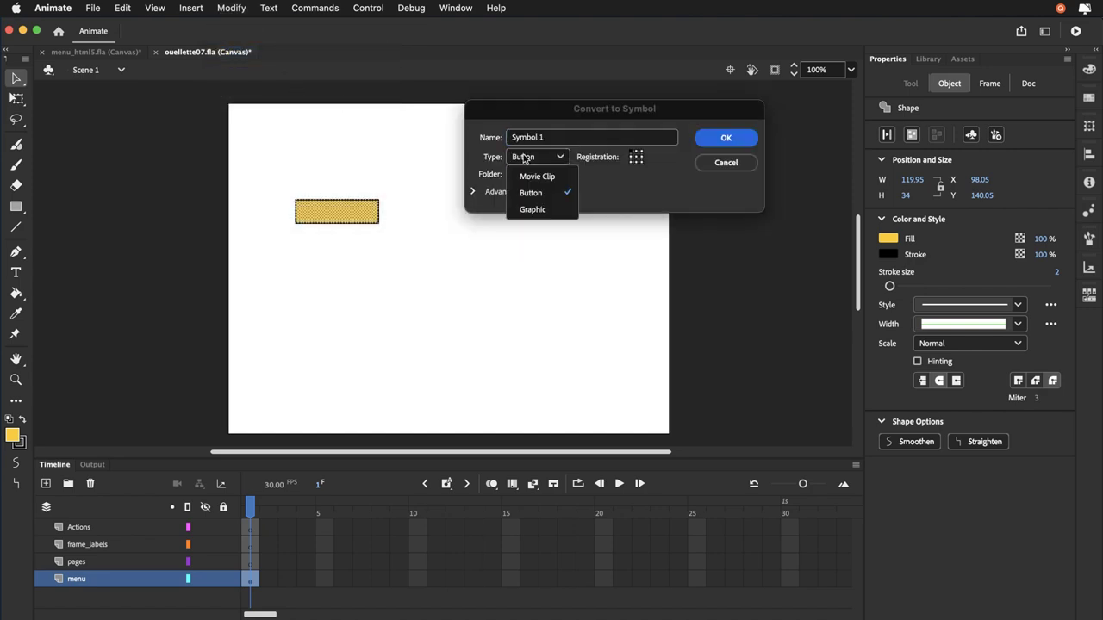
{"action": "left_click", "coordinate": [534, 148]}
{"action": "left_click", "coordinate": [545, 140]}
{"action": "left_click_drag", "start_coordinate": [554, 140], "coordinate": [488, 138]}
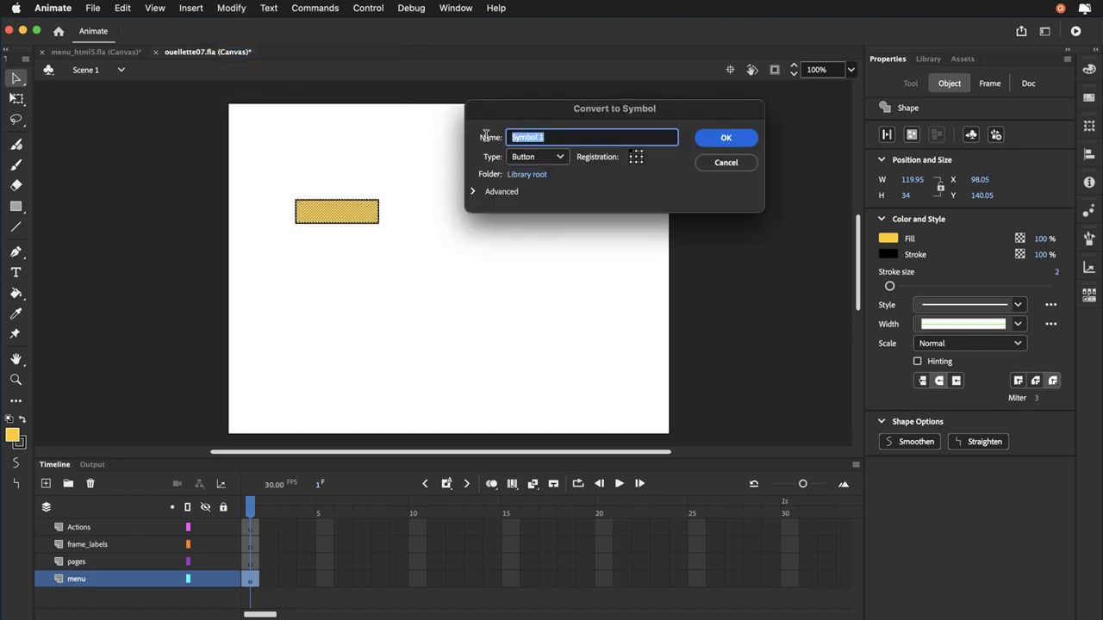
{"action": "type", "text": "y"}
{"action": "type", "text": "low_button"}
{"action": "left_click", "coordinate": [724, 142]}
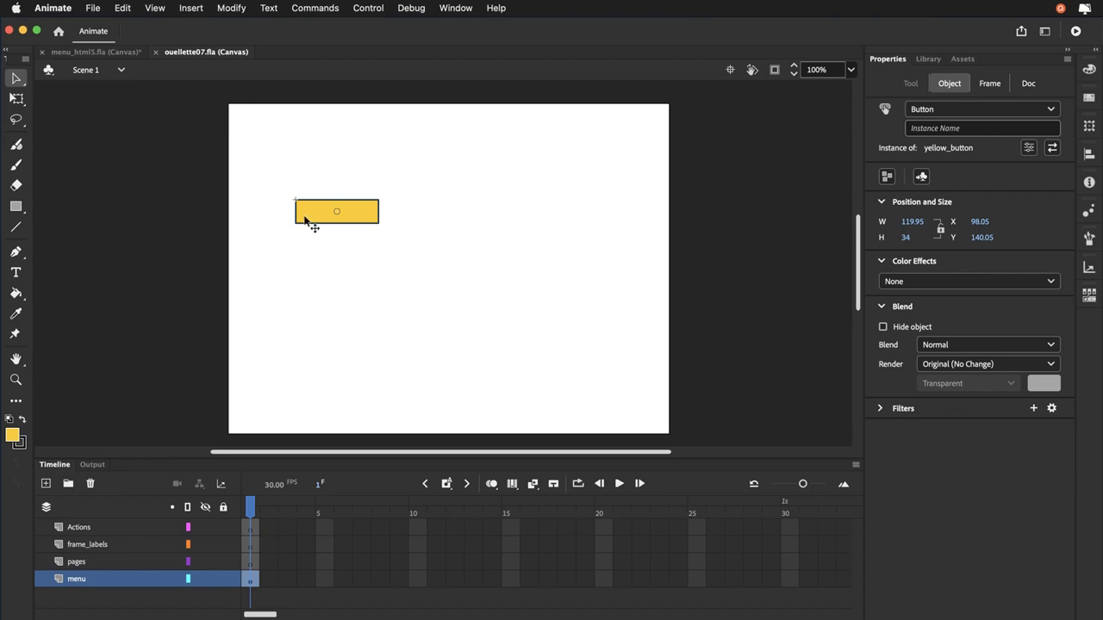
- Convert the yellow_button instance to a Movie Clip symbol named menu
{"action": "left_click", "coordinate": [231, 8]}
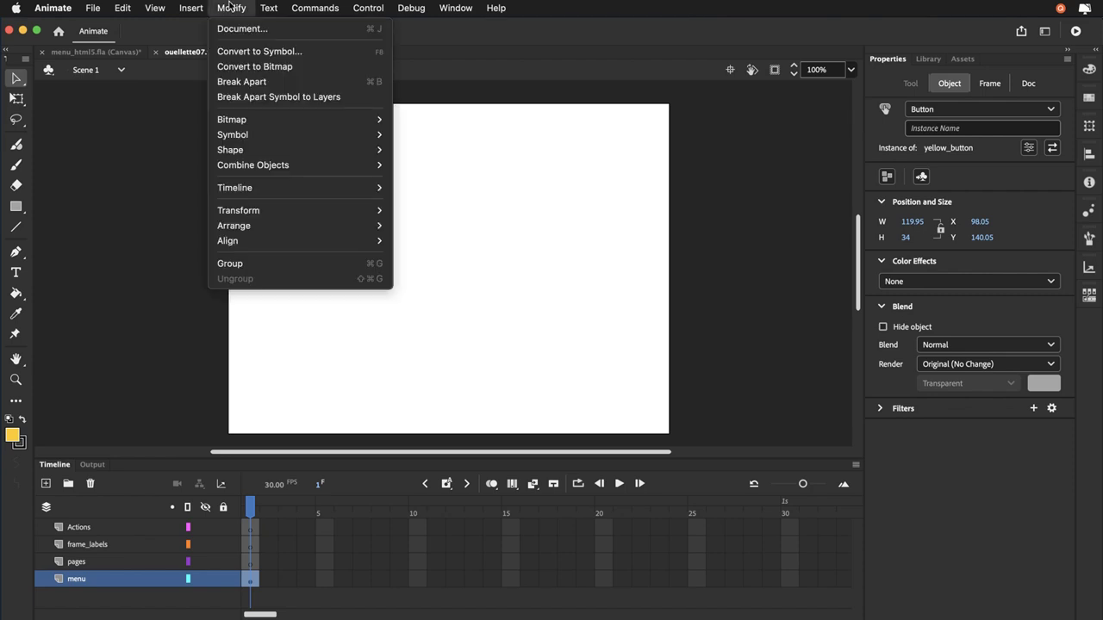
{"action": "left_click", "coordinate": [222, 53]}
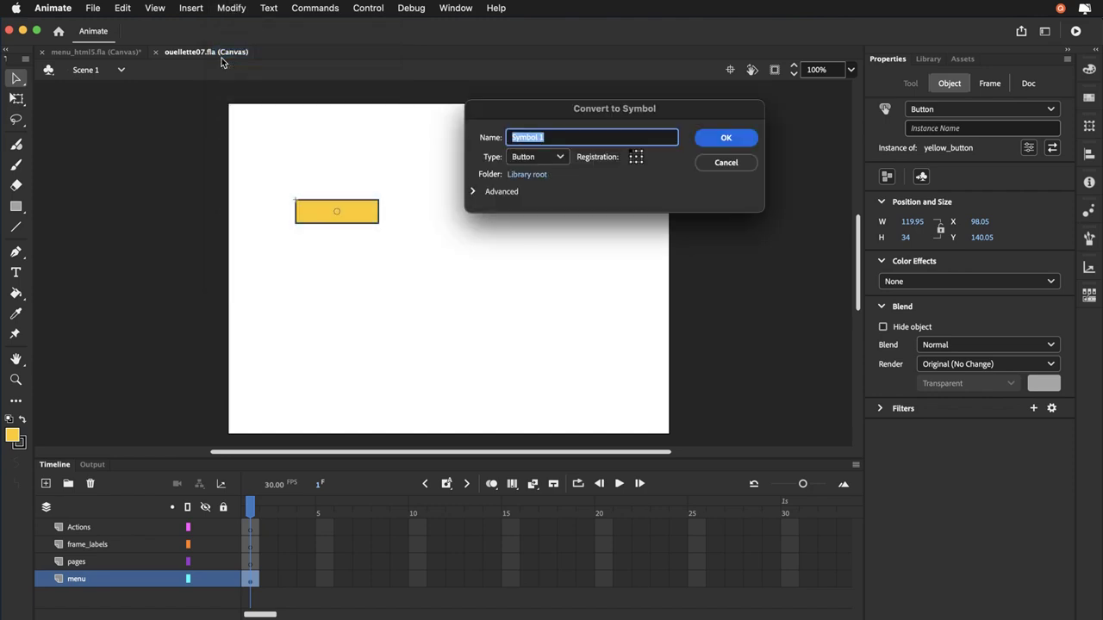
{"action": "left_click", "coordinate": [525, 157]}
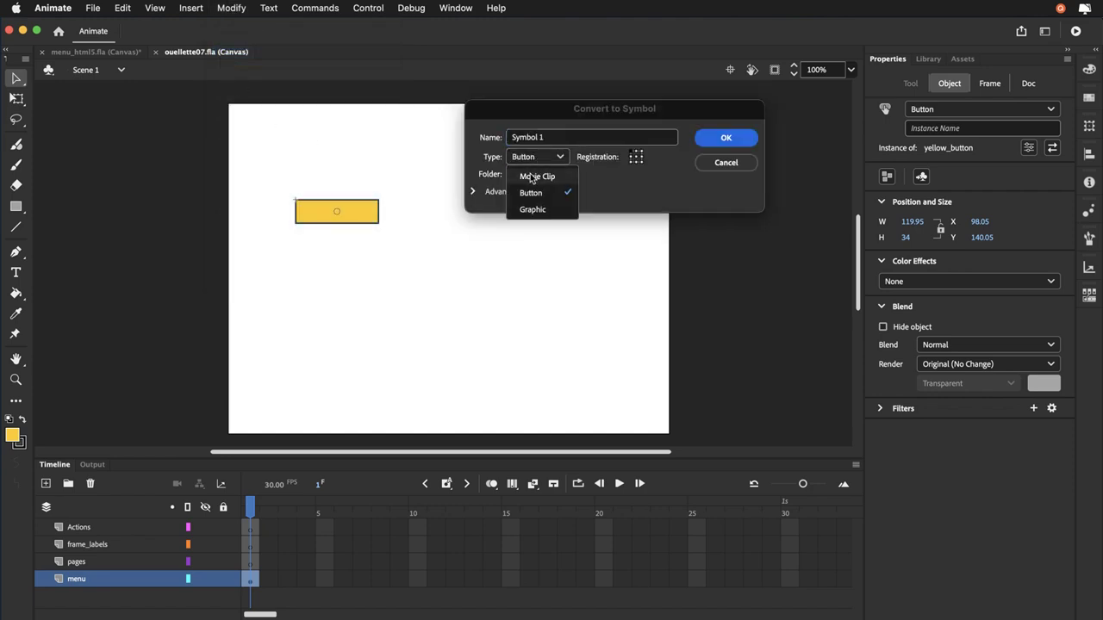
{"action": "left_click", "coordinate": [534, 176]}
{"action": "left_click", "coordinate": [551, 141]}
{"action": "left_click_drag", "start_coordinate": [551, 140], "coordinate": [498, 140]}
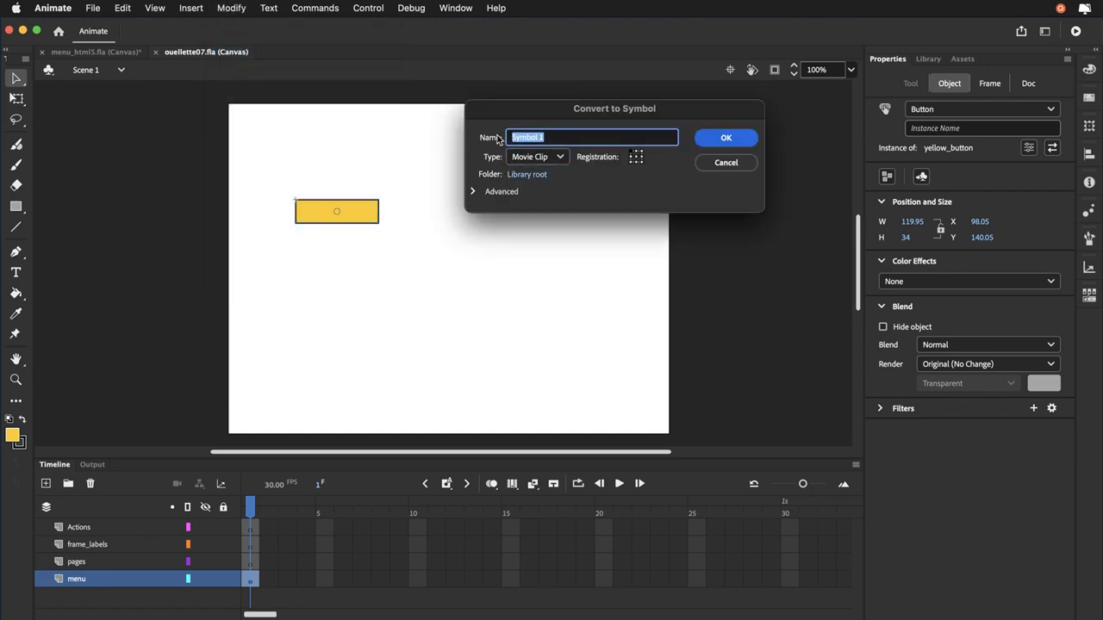
{"action": "type", "text": "menu"}
{"action": "left_click", "coordinate": [737, 139]}
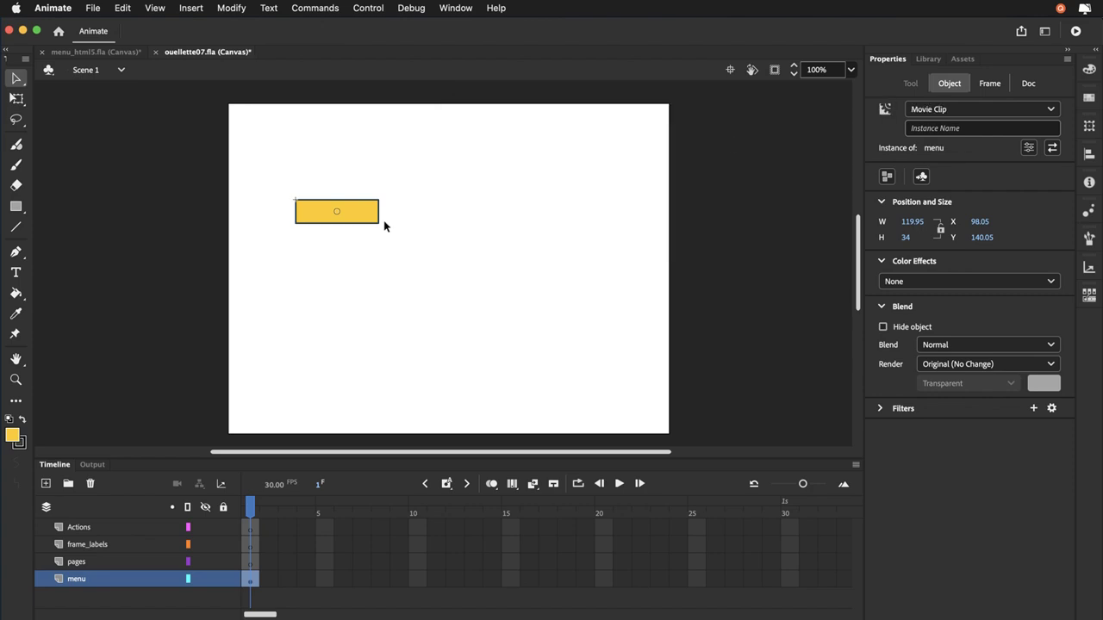
- Open the menu movie clip for editing and rename its Layer_1 layer to buttons
{"action": "left_click", "coordinate": [608, 212]}
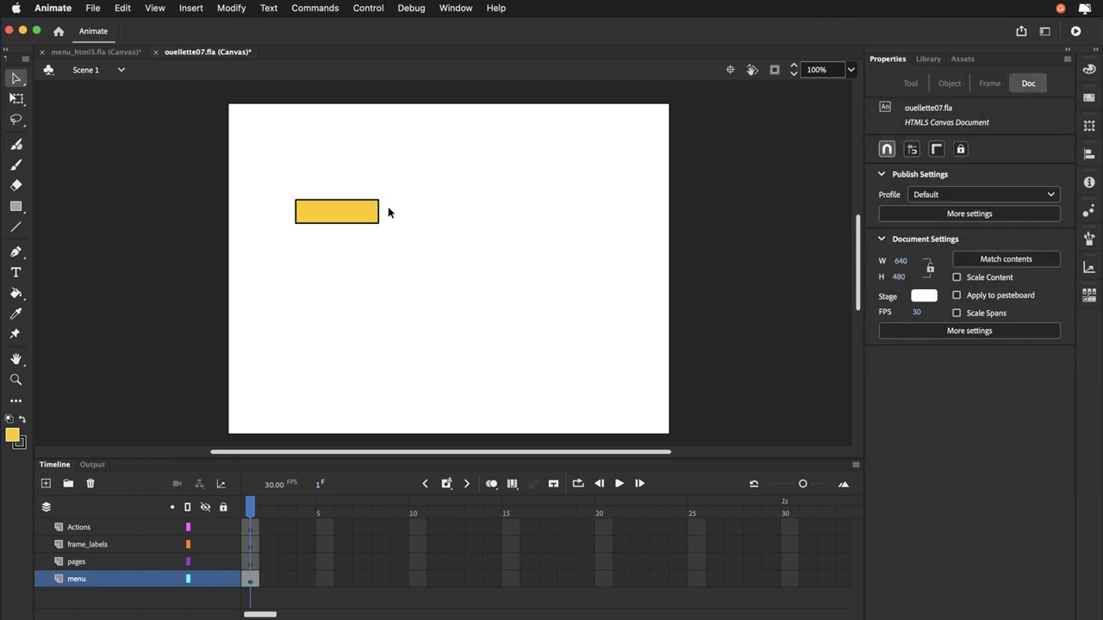
{"action": "left_click", "coordinate": [342, 220]}
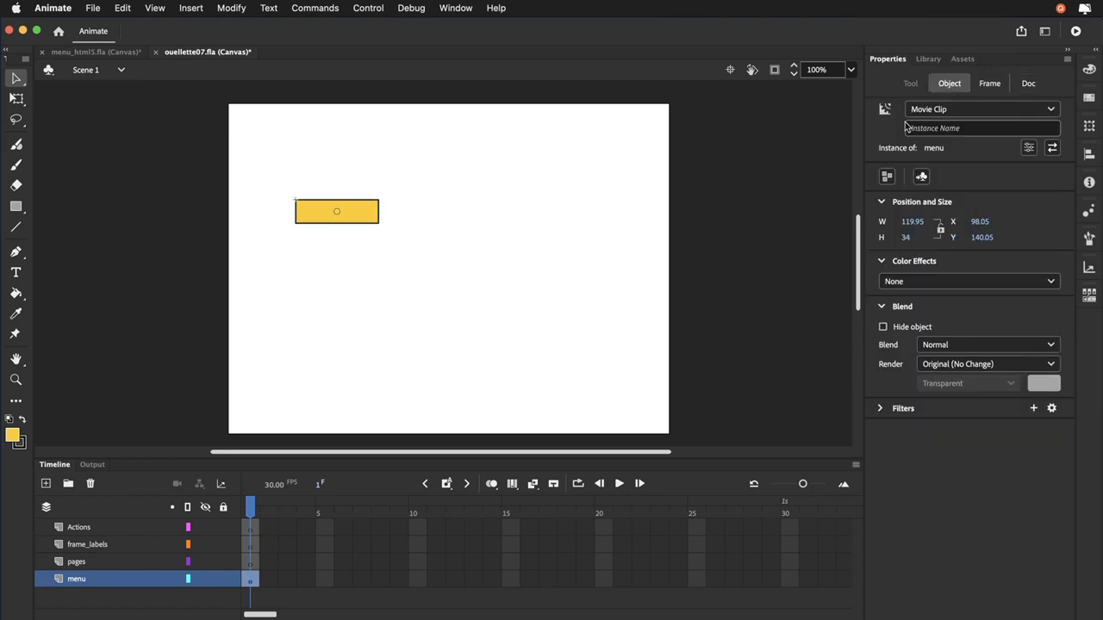
{"action": "double_click", "coordinate": [302, 222]}
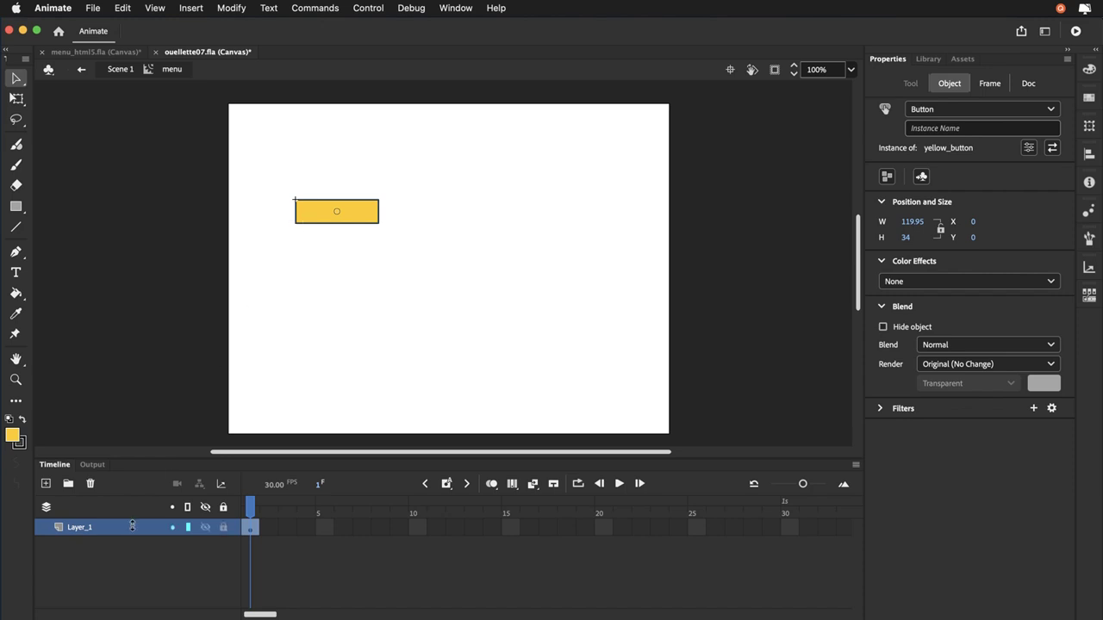
{"action": "left_click", "coordinate": [85, 532]}
{"action": "double_click", "coordinate": [85, 531]}
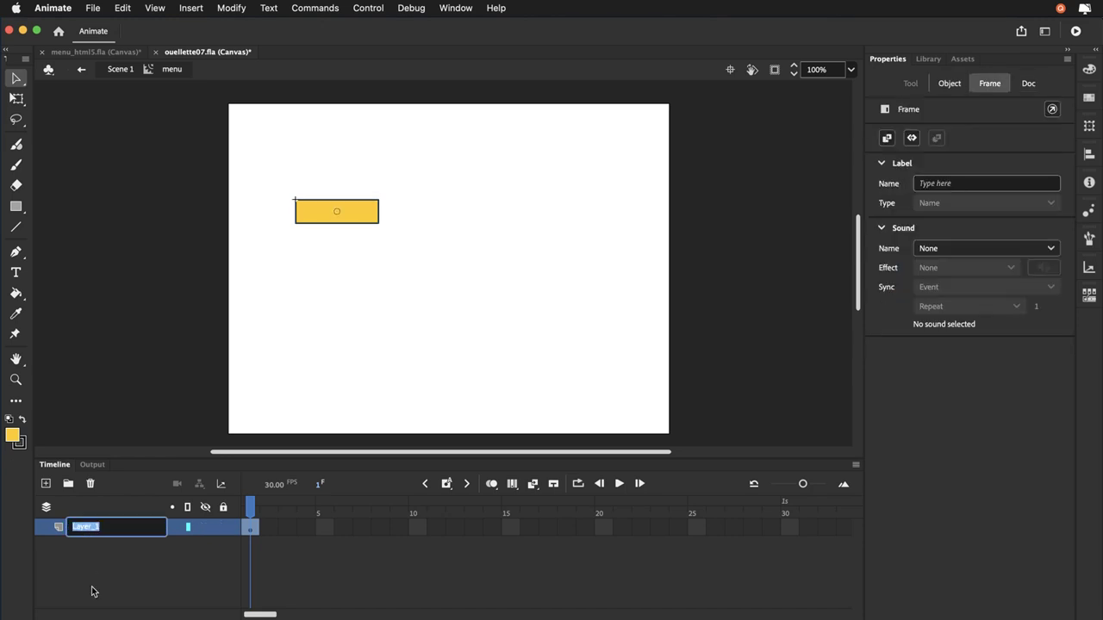
{"action": "type", "text": "buttons"}
{"action": "key", "text": "Return"}
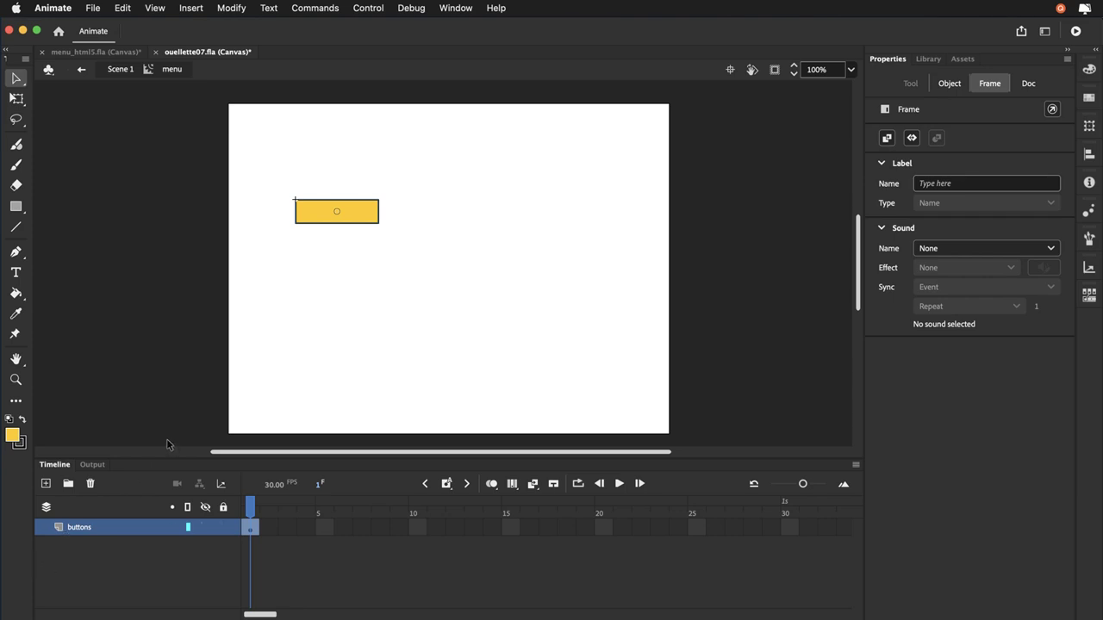
- Add the text "menu" below the yellow button inside the menu clip and give it a black fill
{"action": "left_click", "coordinate": [18, 273]}
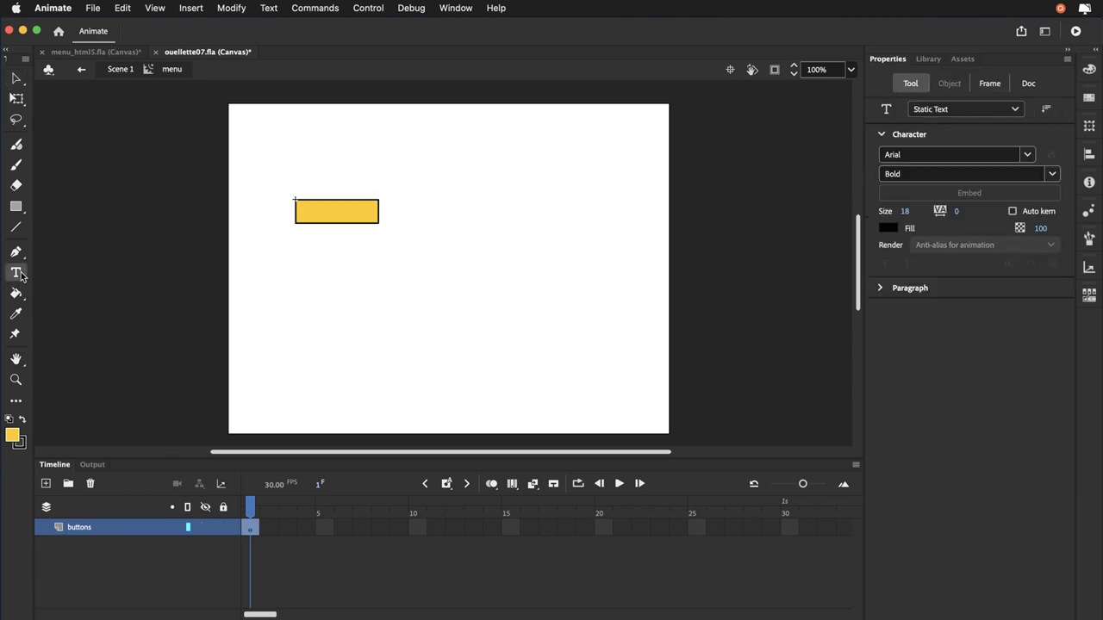
{"action": "left_click", "coordinate": [303, 276]}
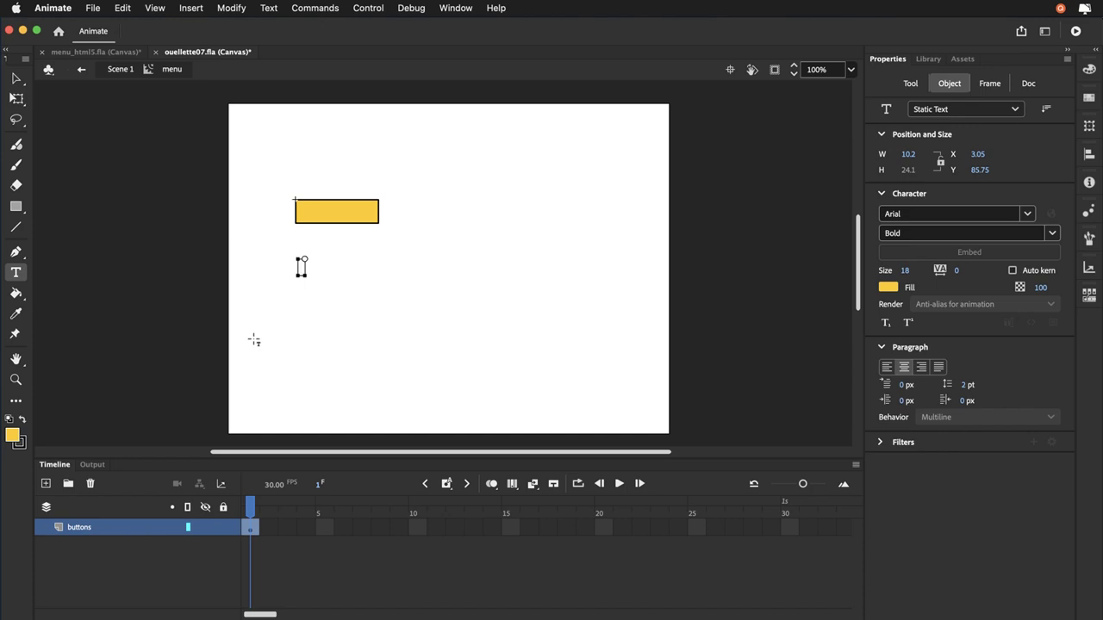
{"action": "type", "text": "menu"}
{"action": "left_click", "coordinate": [297, 269]}
{"action": "double_click", "coordinate": [299, 269]}
{"action": "left_click", "coordinate": [887, 287]}
{"action": "left_click", "coordinate": [941, 335]}
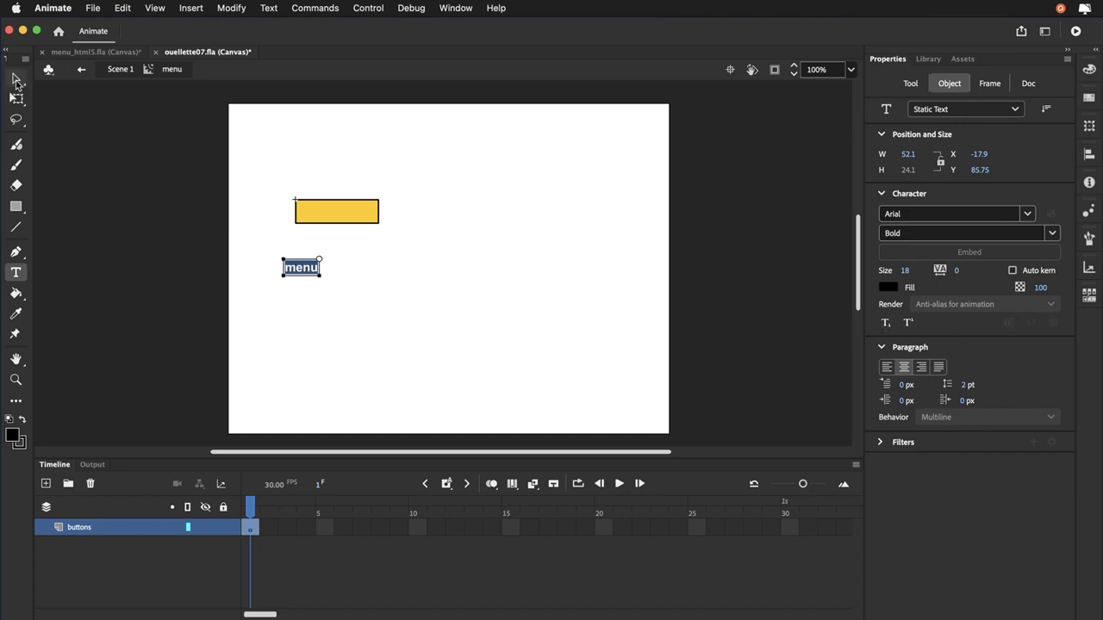
- Keep the "menu" label as Static Text and move it onto the middle of the yellow button
{"action": "left_click", "coordinate": [15, 78]}
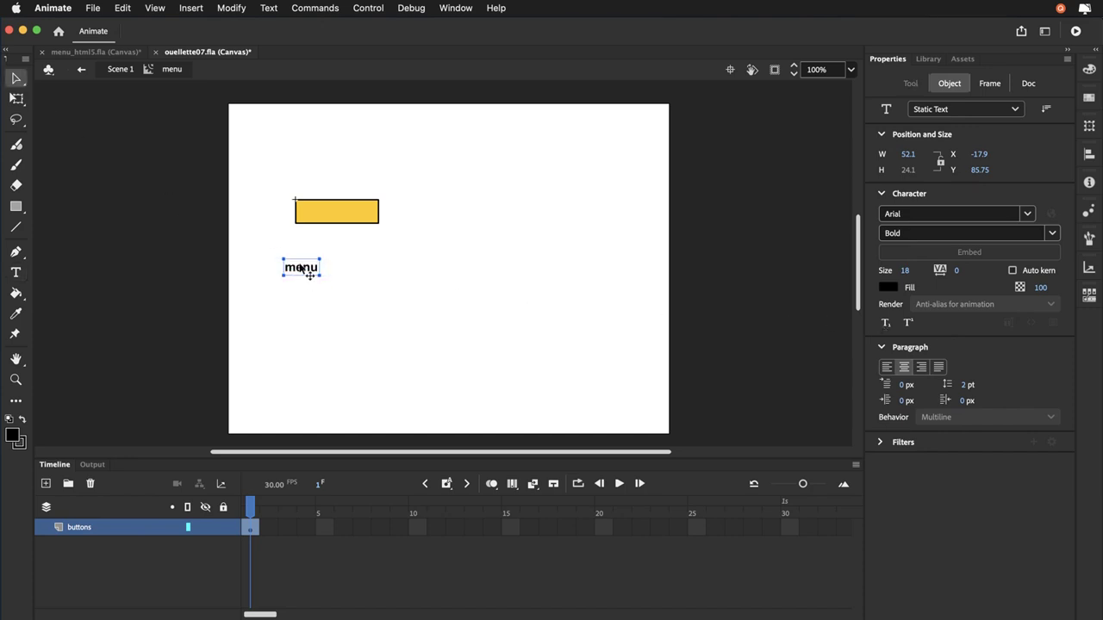
{"action": "left_click", "coordinate": [923, 114]}
{"action": "left_click", "coordinate": [926, 130]}
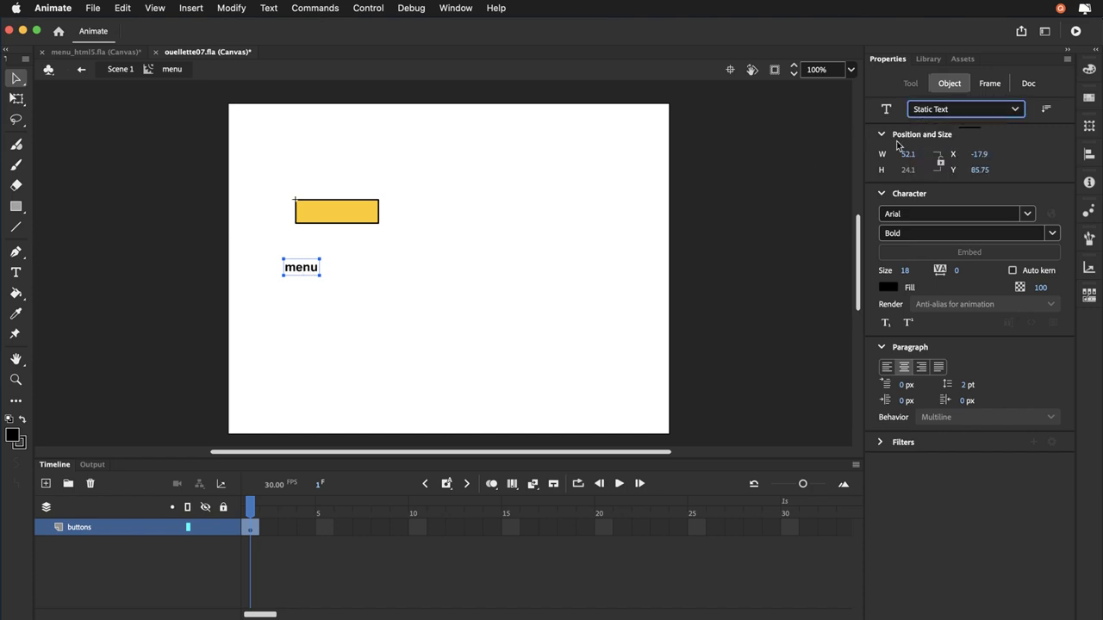
{"action": "left_click_drag", "start_coordinate": [303, 267], "coordinate": [328, 213]}
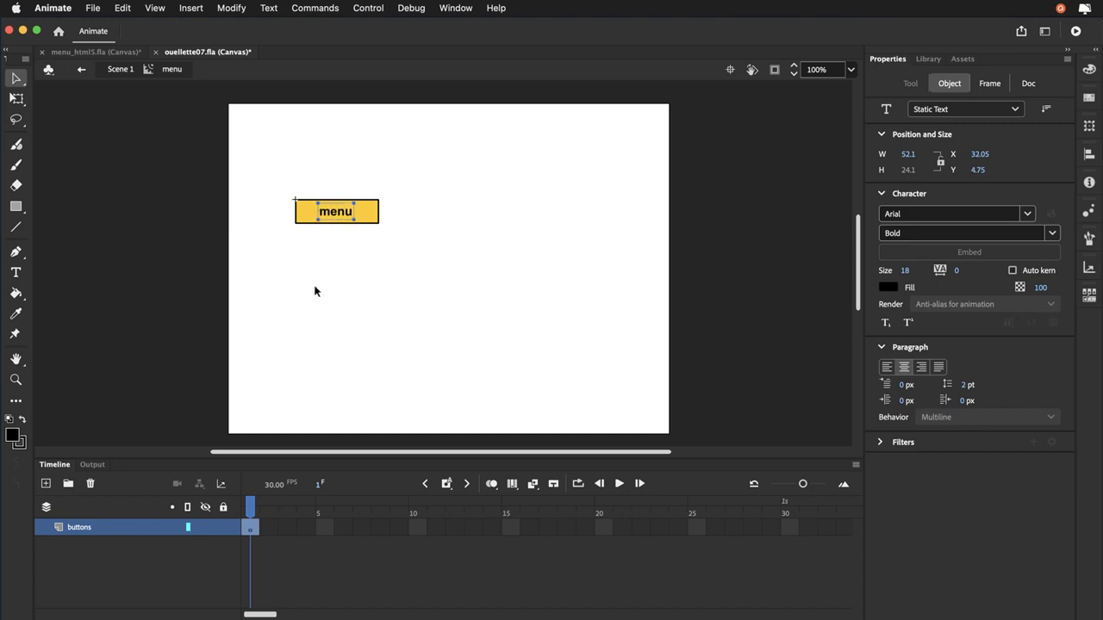
- Increase the "menu" label's font size to 24 and recentre it on the button at about X 22.9, Y -0.4
{"action": "double_click", "coordinate": [346, 216]}
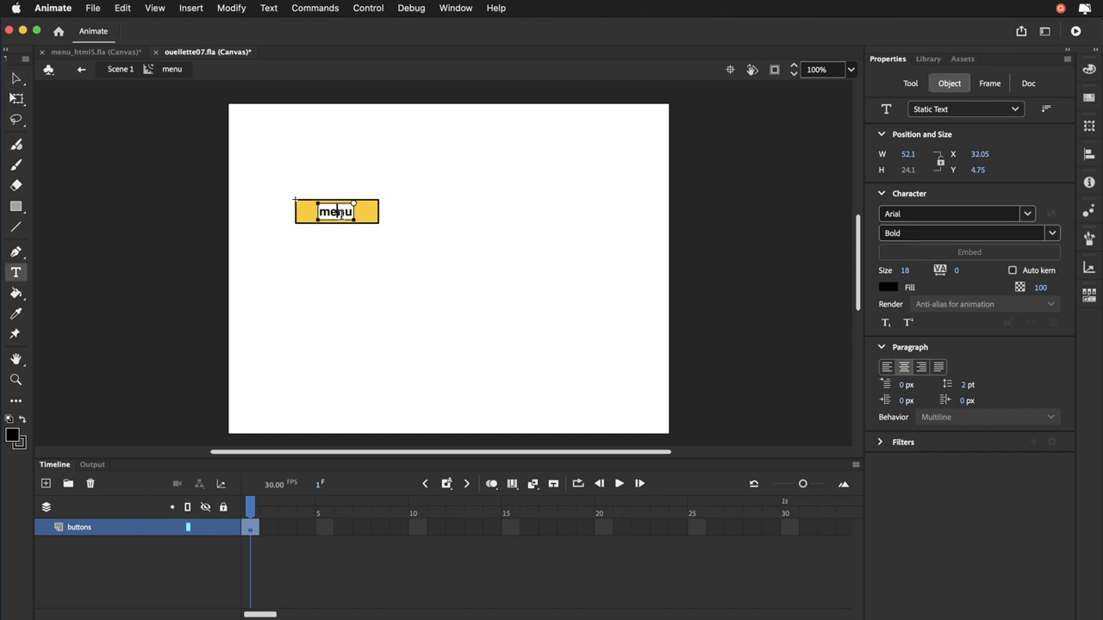
{"action": "double_click", "coordinate": [341, 213]}
{"action": "left_click_drag", "start_coordinate": [904, 276], "coordinate": [916, 279]}
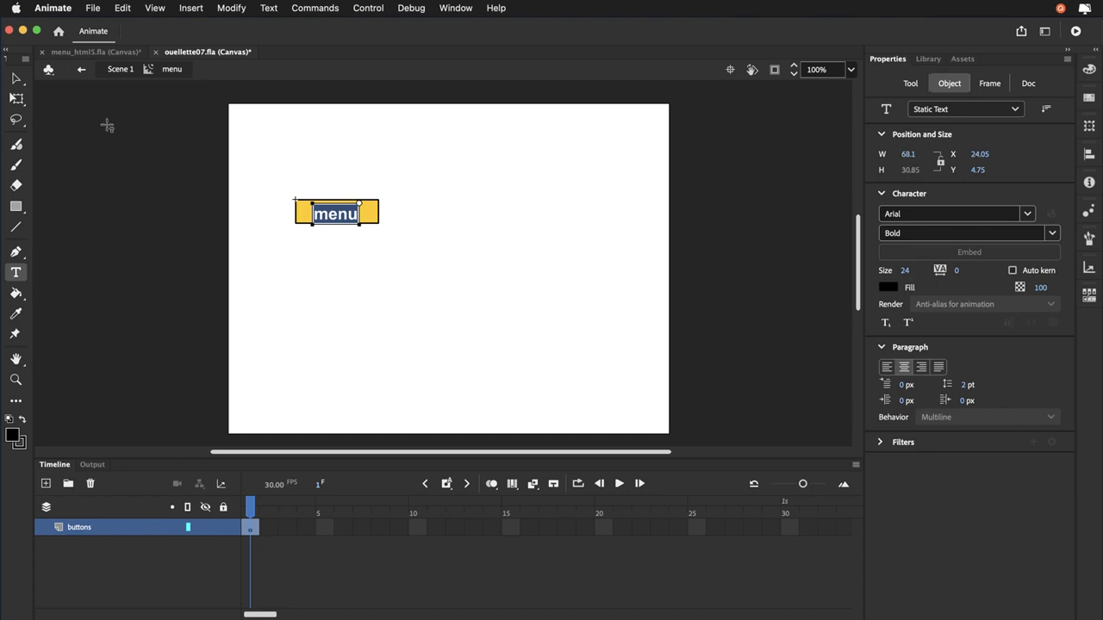
{"action": "left_click", "coordinate": [17, 79]}
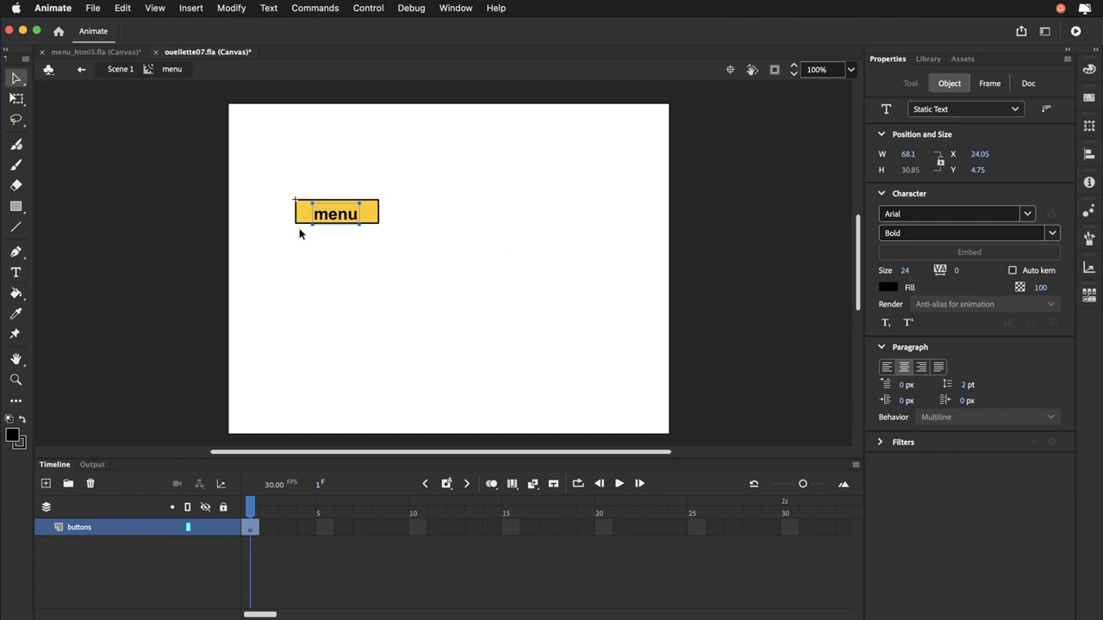
{"action": "left_click_drag", "start_coordinate": [347, 221], "coordinate": [342, 212]}
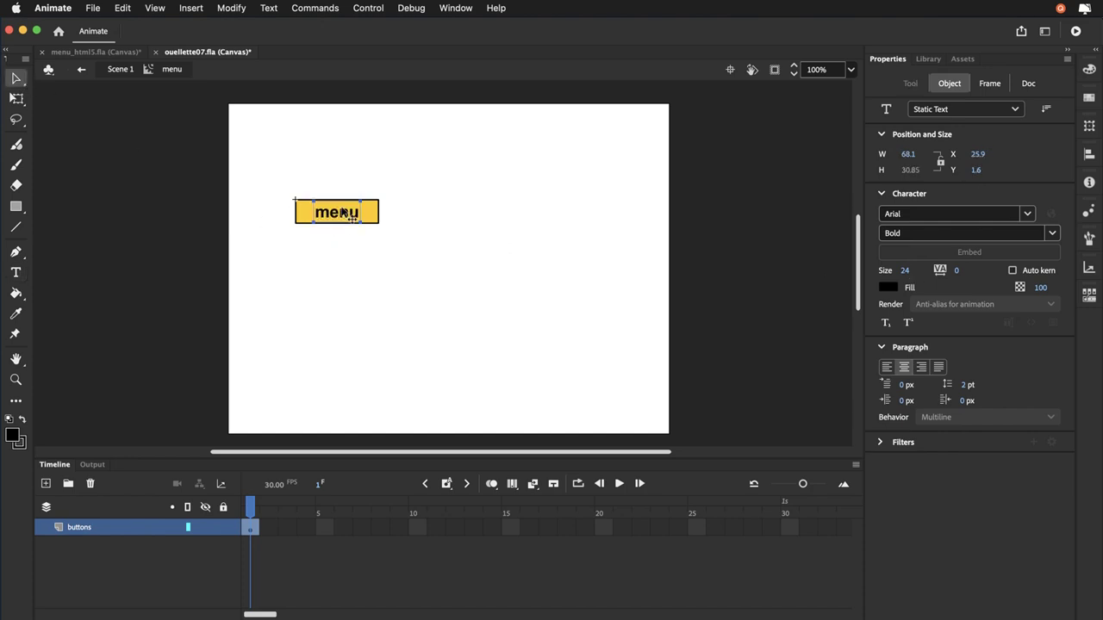
{"action": "key", "text": "Up"}
{"action": "key", "text": "Left"}
{"action": "key", "text": "Left"}
{"action": "key", "text": "Left"}
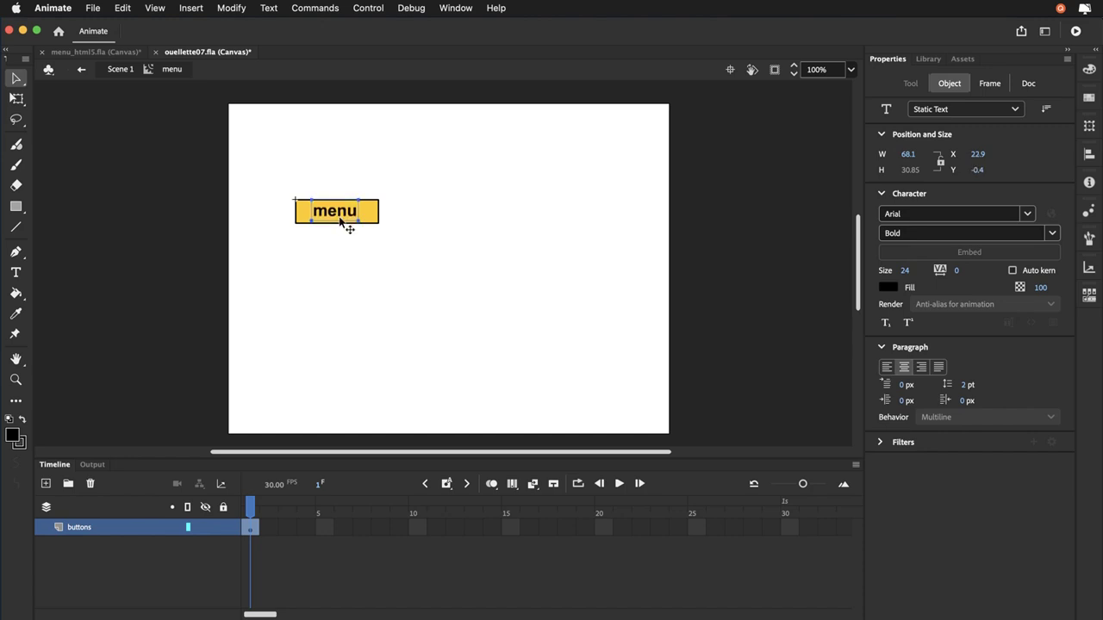
- Deselect the label and save the document
{"action": "left_click", "coordinate": [310, 299]}
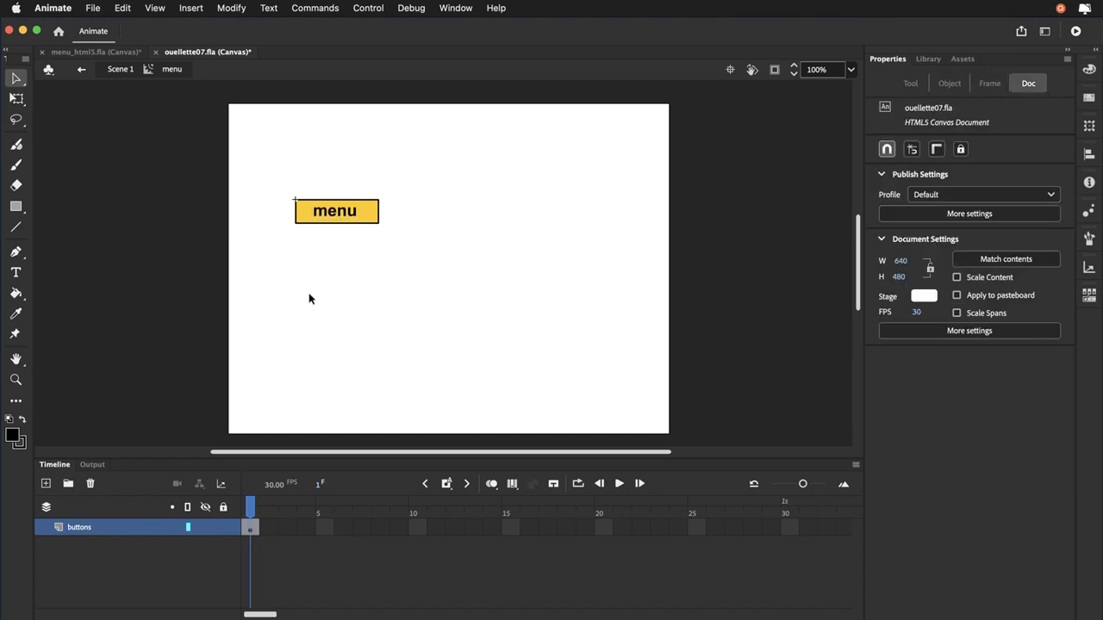
{"action": "left_click", "coordinate": [93, 8]}
{"action": "left_click", "coordinate": [97, 136]}
- Inside the yellow_button symbol, insert a keyframe on the Over state and change the rectangle's fill there to orange
{"action": "left_click", "coordinate": [317, 215]}
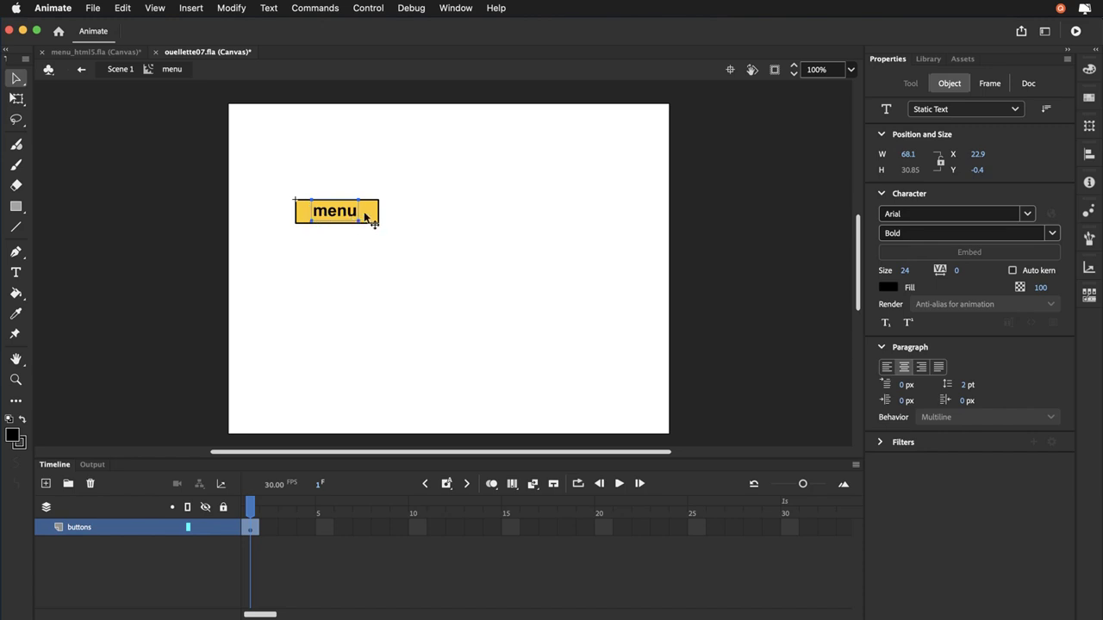
{"action": "left_click", "coordinate": [365, 218]}
{"action": "double_click", "coordinate": [365, 218]}
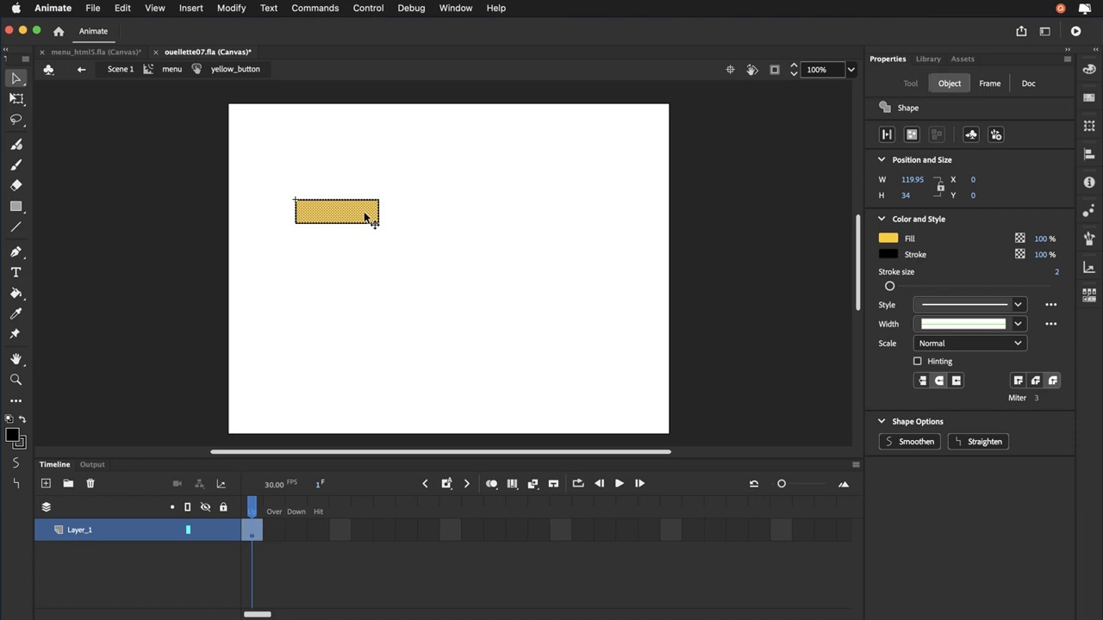
{"action": "left_click", "coordinate": [280, 535]}
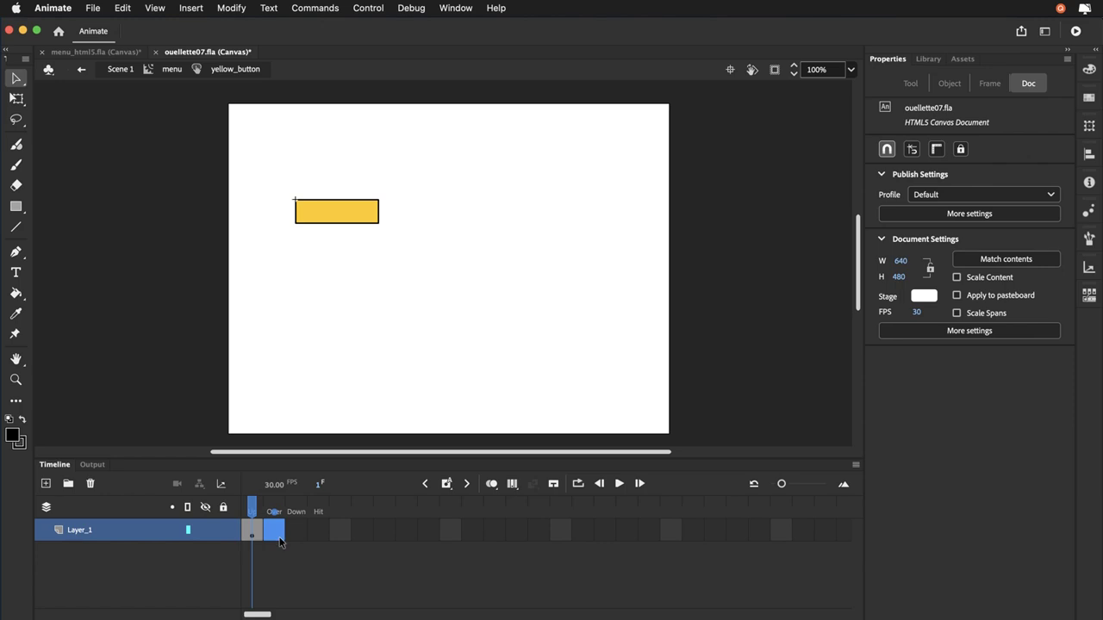
{"action": "key", "text": "F6"}
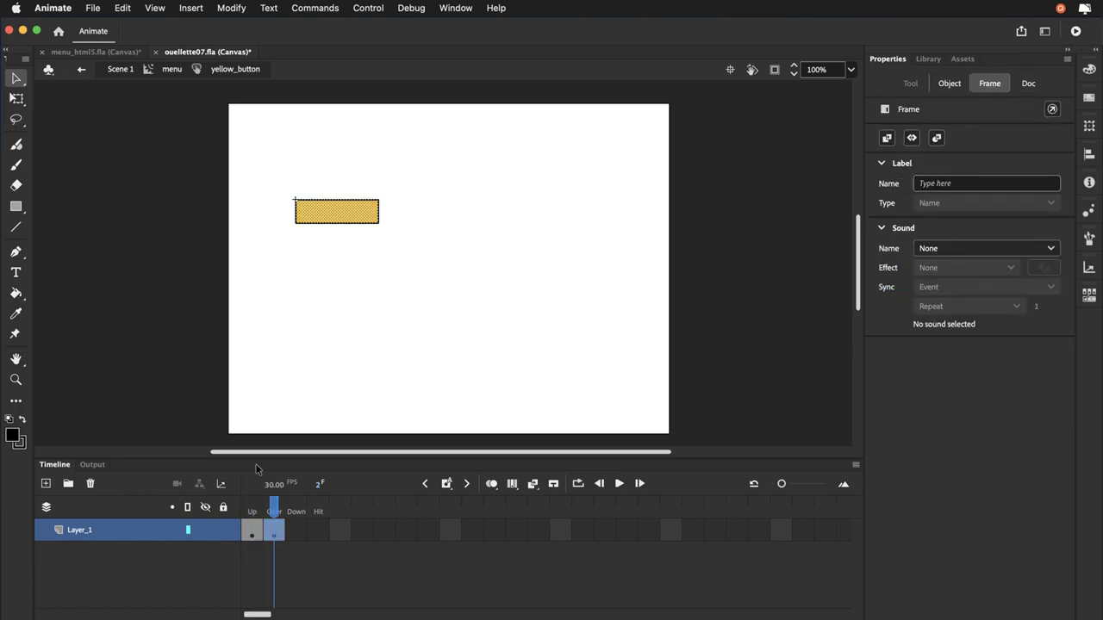
{"action": "left_click", "coordinate": [339, 219]}
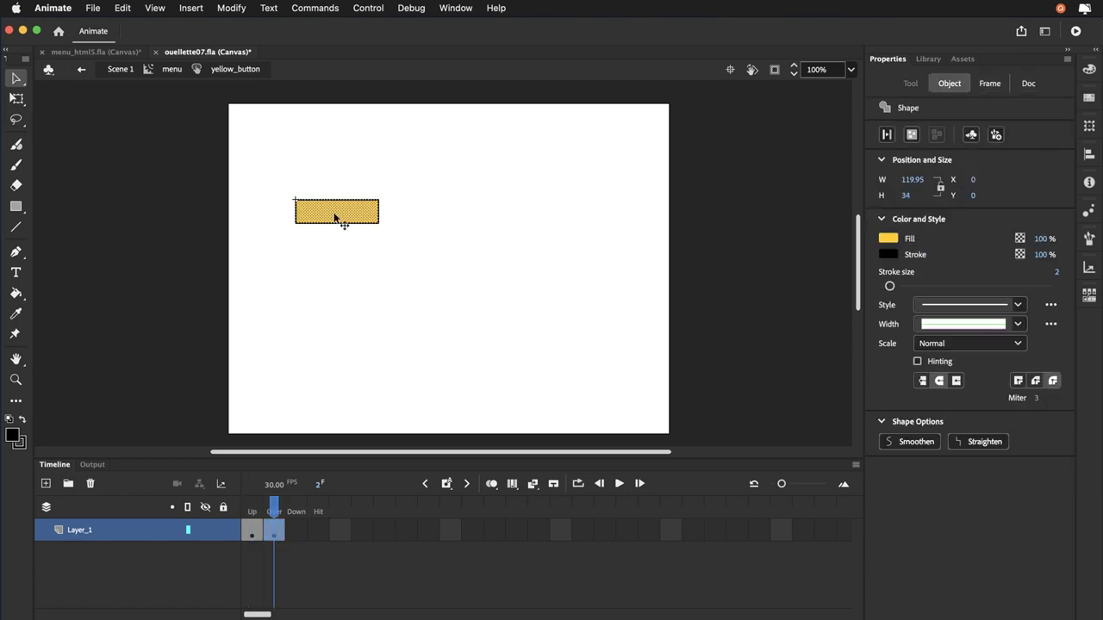
{"action": "left_click", "coordinate": [889, 239]}
{"action": "left_click", "coordinate": [1088, 326]}
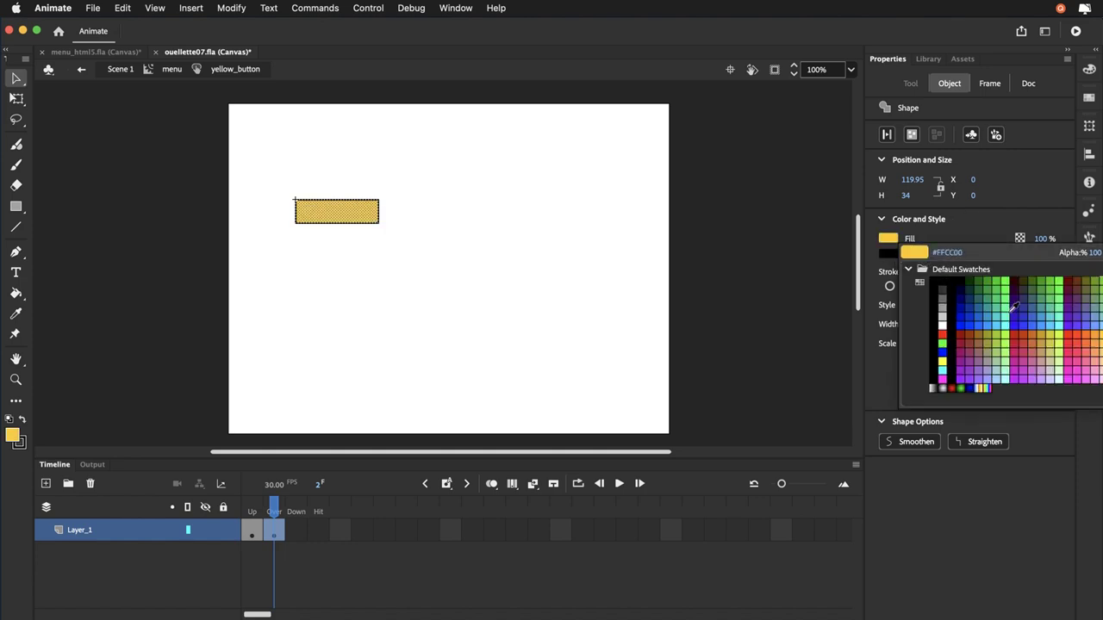
{"action": "left_click", "coordinate": [1096, 335]}
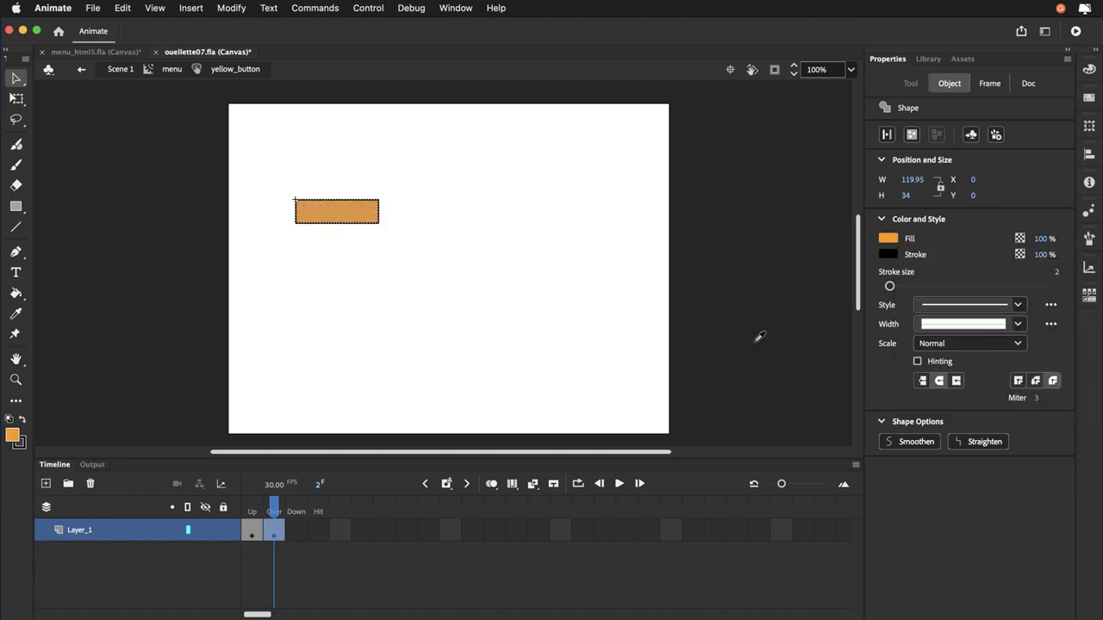
{"action": "left_click", "coordinate": [346, 340]}
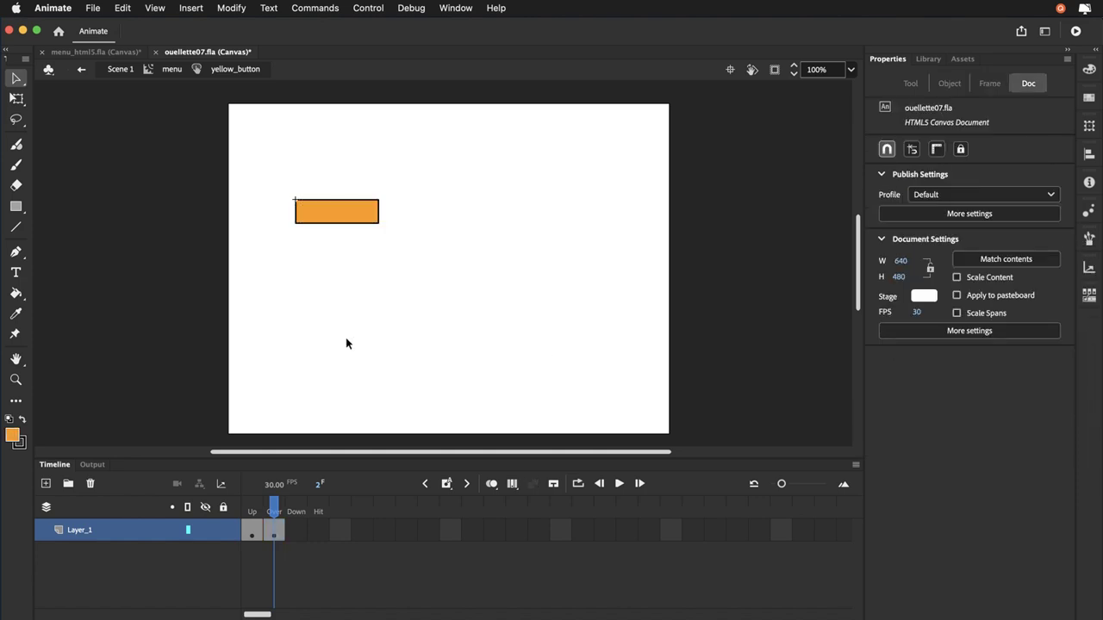
- Compare the rectangle's appearance in the button's Up and Over states
{"action": "left_click", "coordinate": [254, 512]}
{"action": "left_click", "coordinate": [273, 511]}
{"action": "left_click", "coordinate": [251, 514]}
{"action": "left_click", "coordinate": [273, 513]}
{"action": "left_click", "coordinate": [252, 514]}
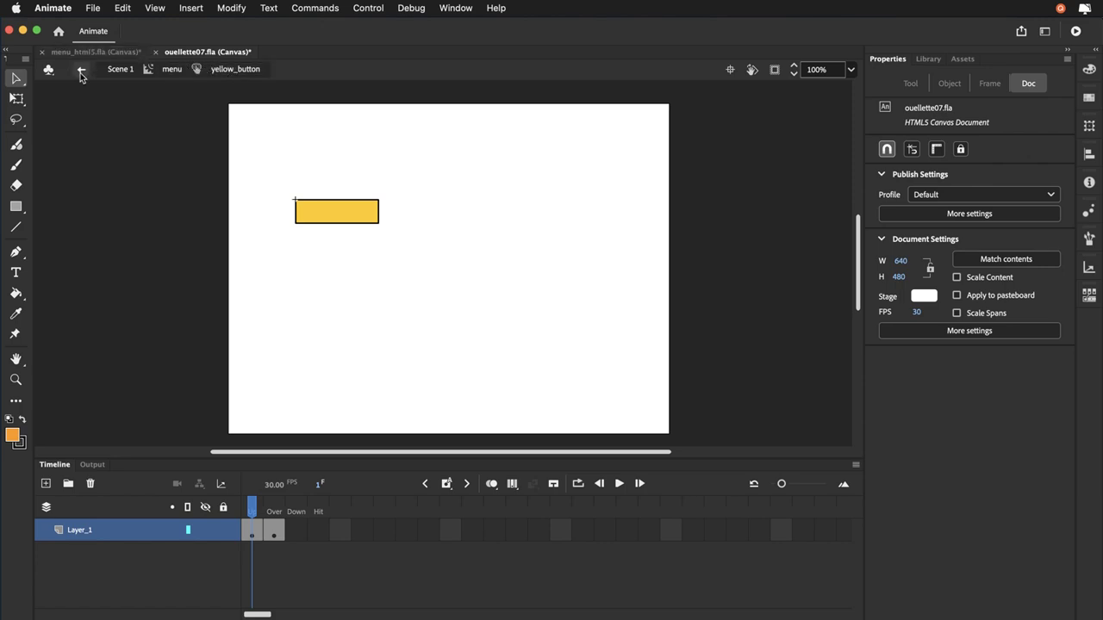
- In the menu clip, insert a keyframe at frame 2 of the buttons layer and place a copy of the labelled button against its right edge
{"action": "left_click", "coordinate": [170, 71]}
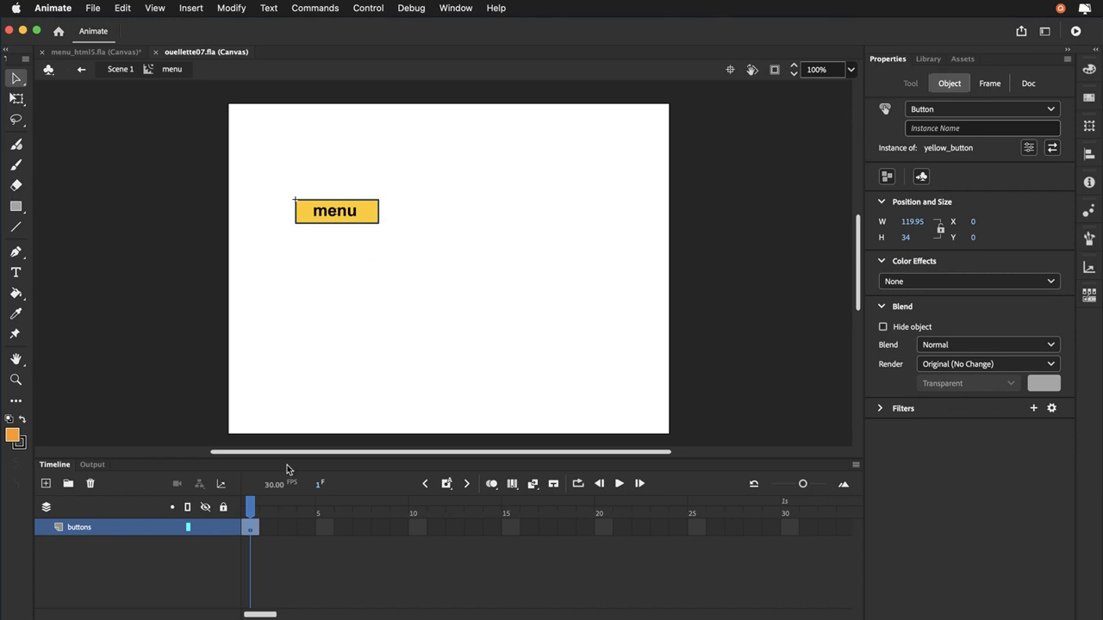
{"action": "left_click", "coordinate": [269, 527]}
{"action": "key", "text": "F6"}
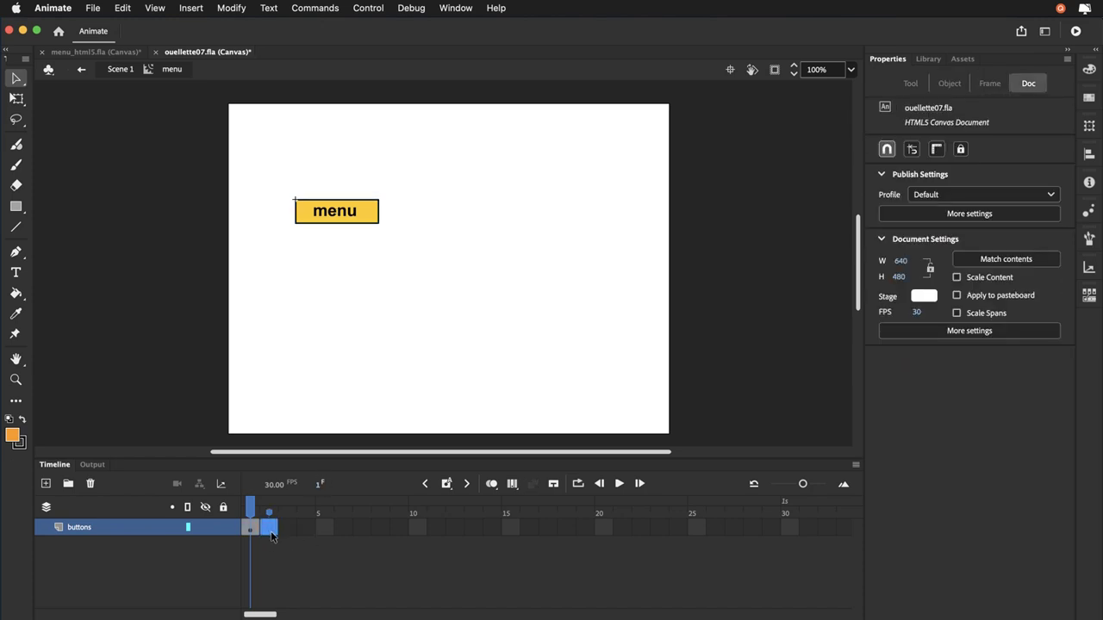
{"action": "left_click", "coordinate": [272, 534]}
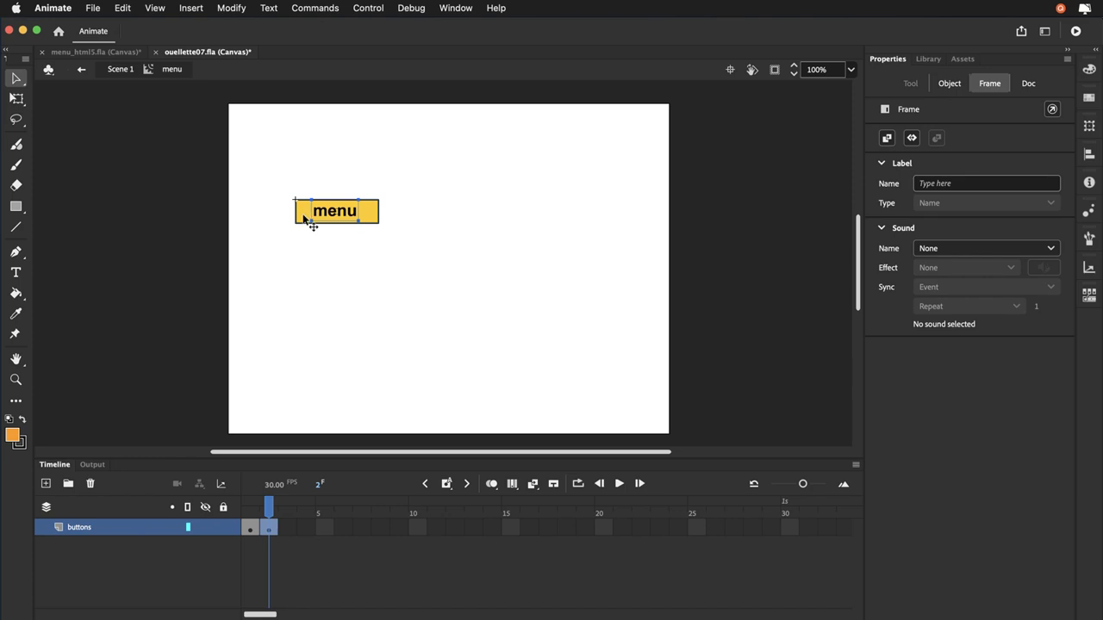
{"action": "left_click_drag", "start_coordinate": [303, 219], "coordinate": [387, 221]}
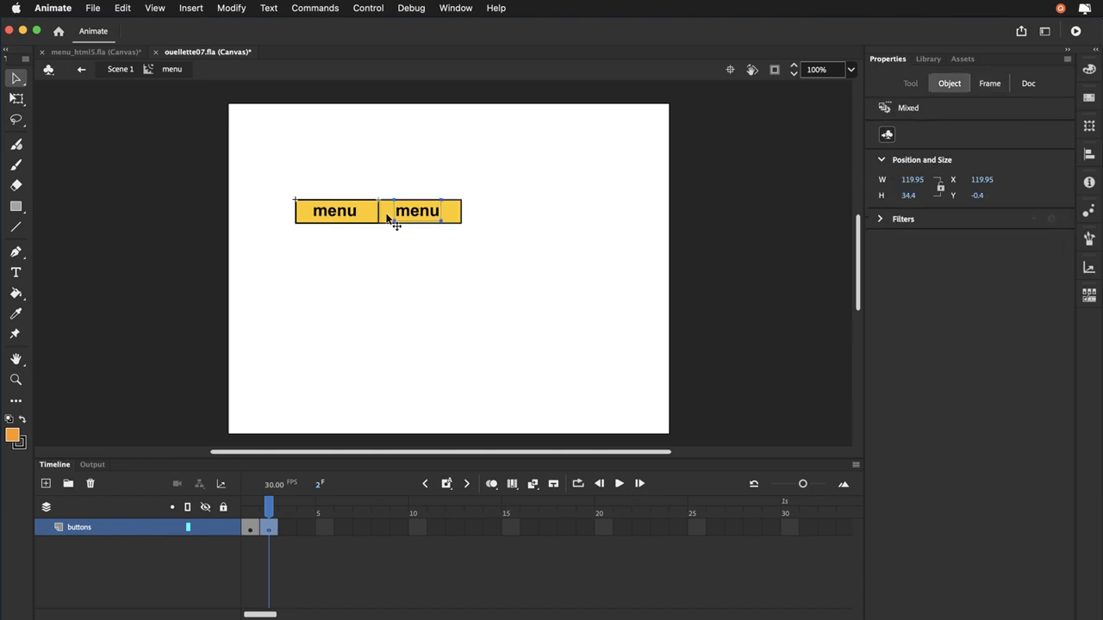
- Check how the menu clip looks in the main scene and reopen the clip for editing
{"action": "left_click", "coordinate": [464, 186]}
{"action": "double_click", "coordinate": [451, 207]}
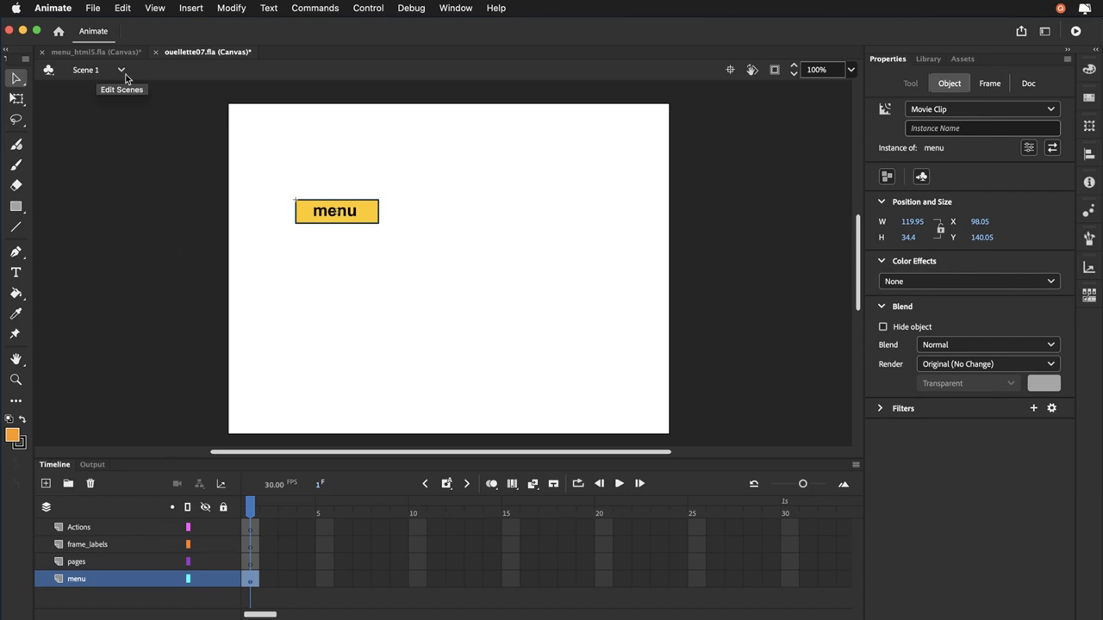
{"action": "double_click", "coordinate": [297, 212]}
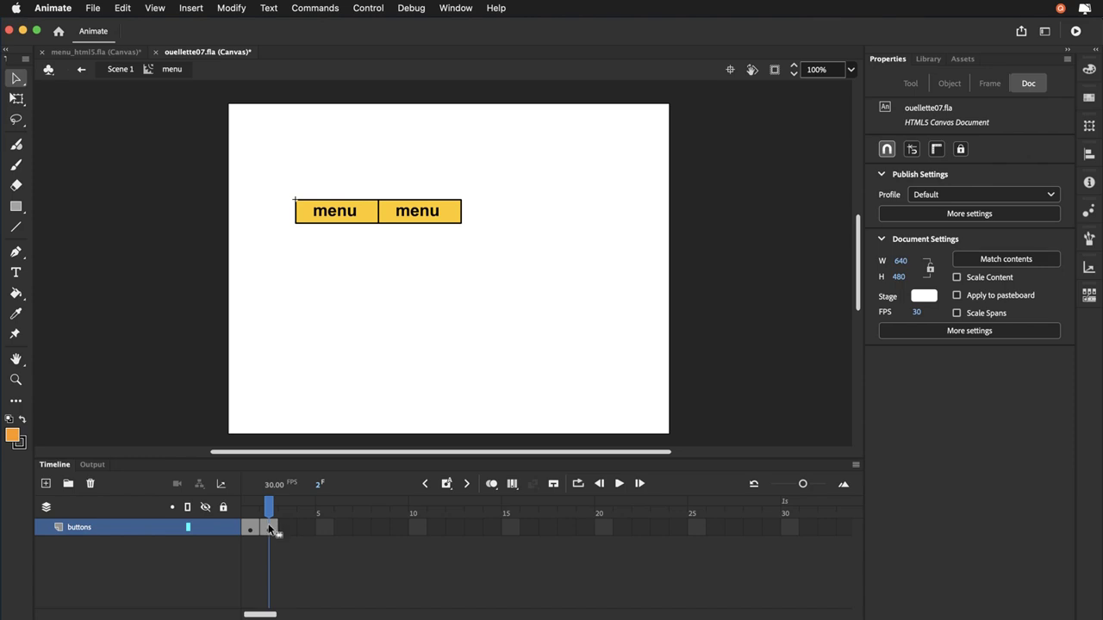
- On frame 2, duplicate the second button with its label directly below itself at about X 119.95, Y 33.6
{"action": "left_click_drag", "start_coordinate": [507, 173], "coordinate": [418, 251]}
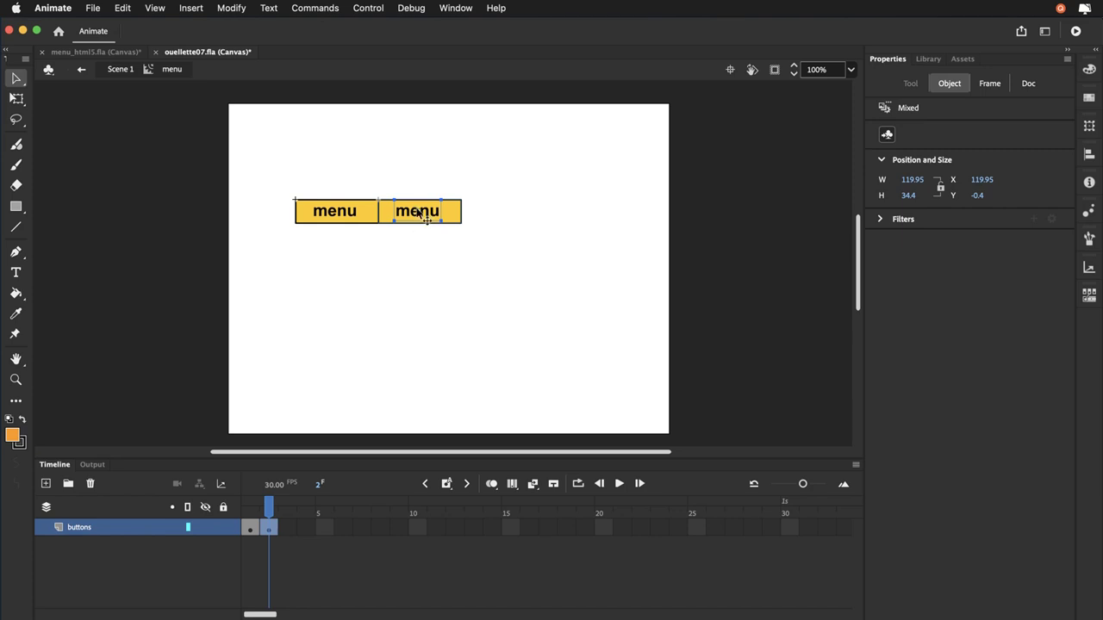
{"action": "left_click_drag", "start_coordinate": [418, 211], "coordinate": [420, 235]}
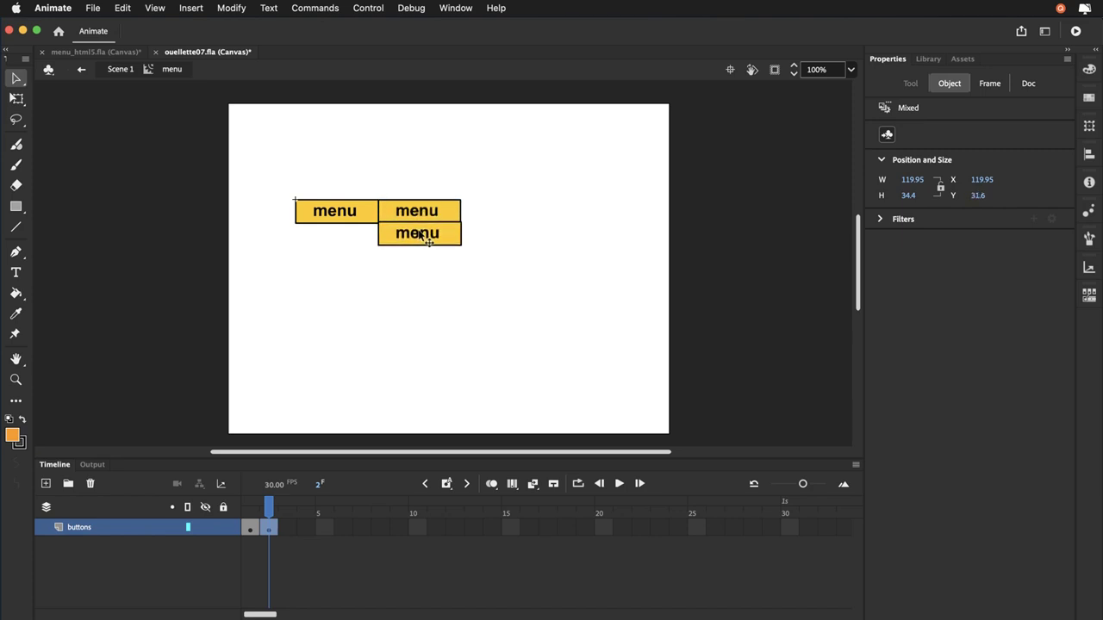
{"action": "key", "text": "Up"}
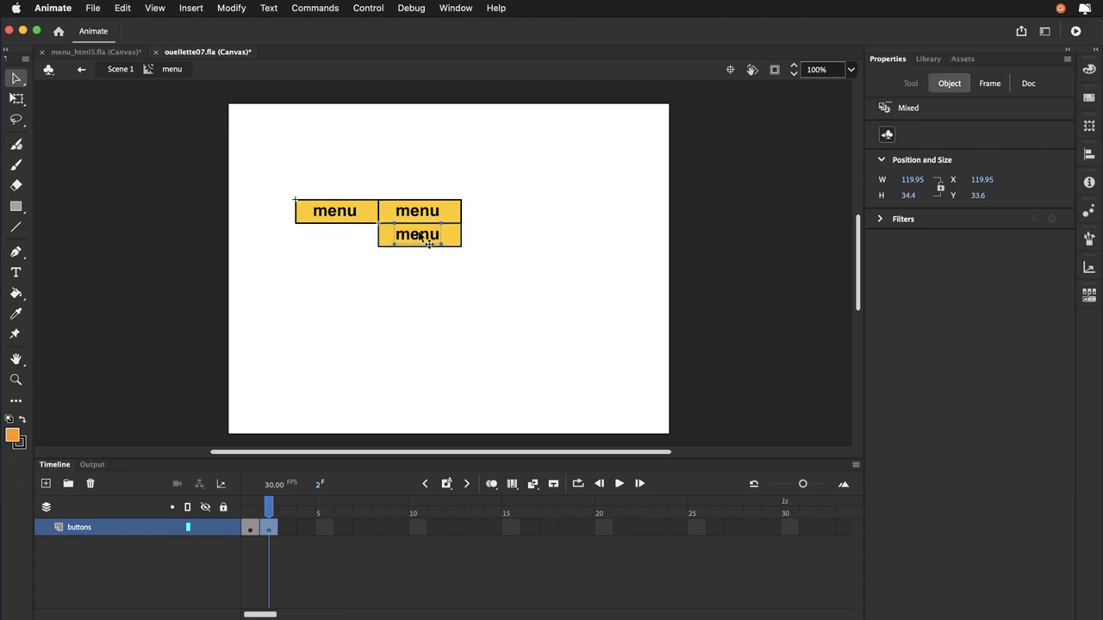
- Place another copy of the labelled button directly beneath the second submenu button, forming a column of three
{"action": "left_click_drag", "start_coordinate": [428, 242], "coordinate": [425, 265]}
{"action": "left_click", "coordinate": [370, 303]}
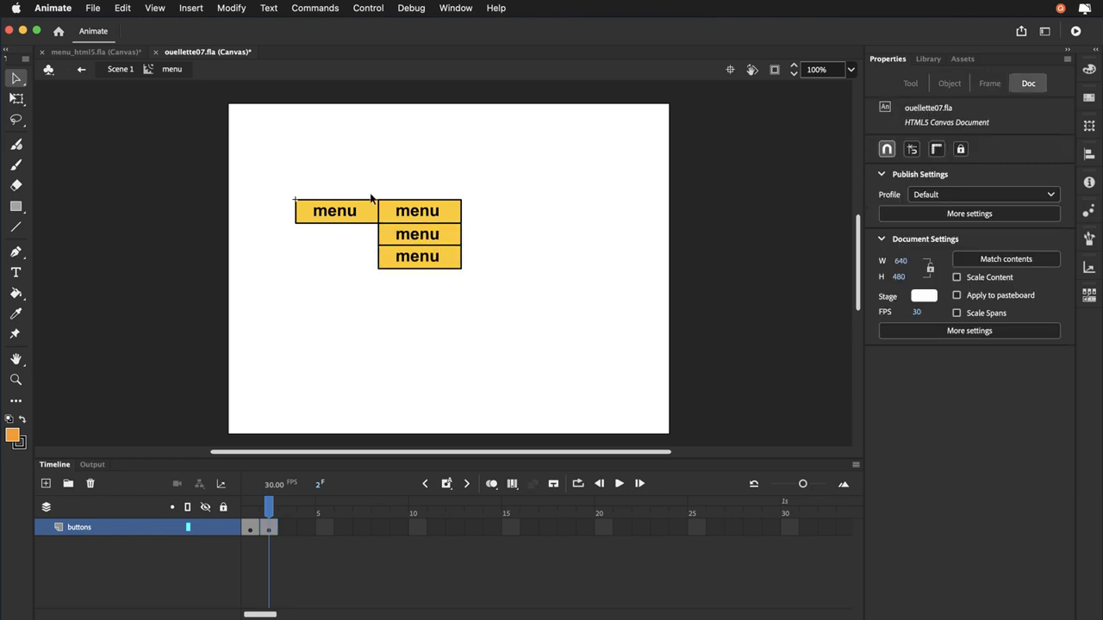
- Change the first submenu button's label to Home and set its text size to 18
{"action": "double_click", "coordinate": [414, 215]}
{"action": "double_click", "coordinate": [414, 214]}
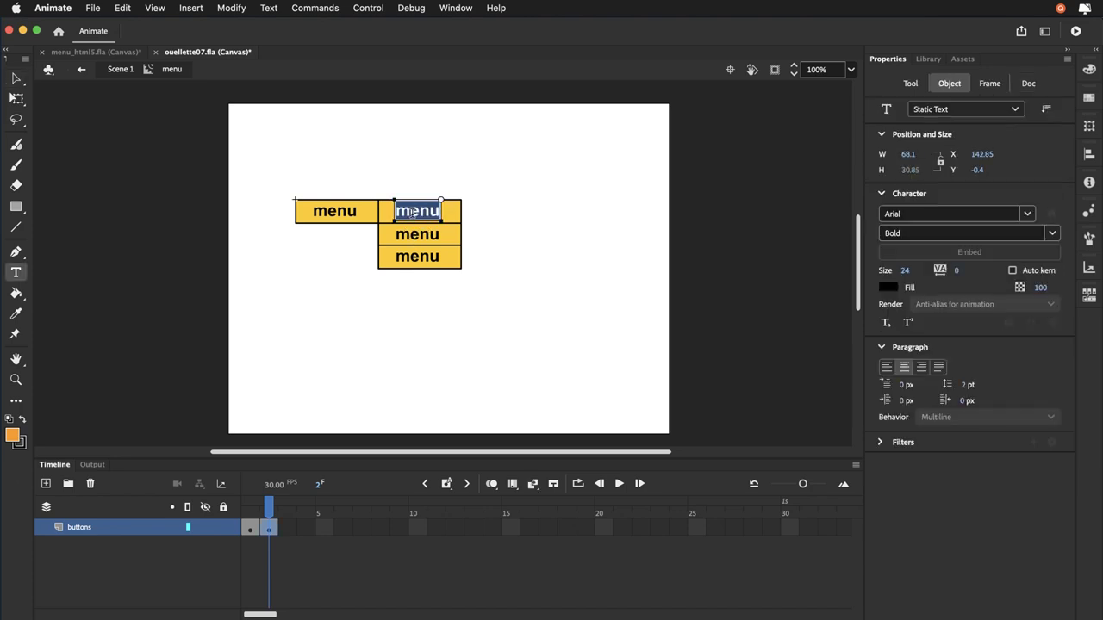
{"action": "type", "text": "Home"}
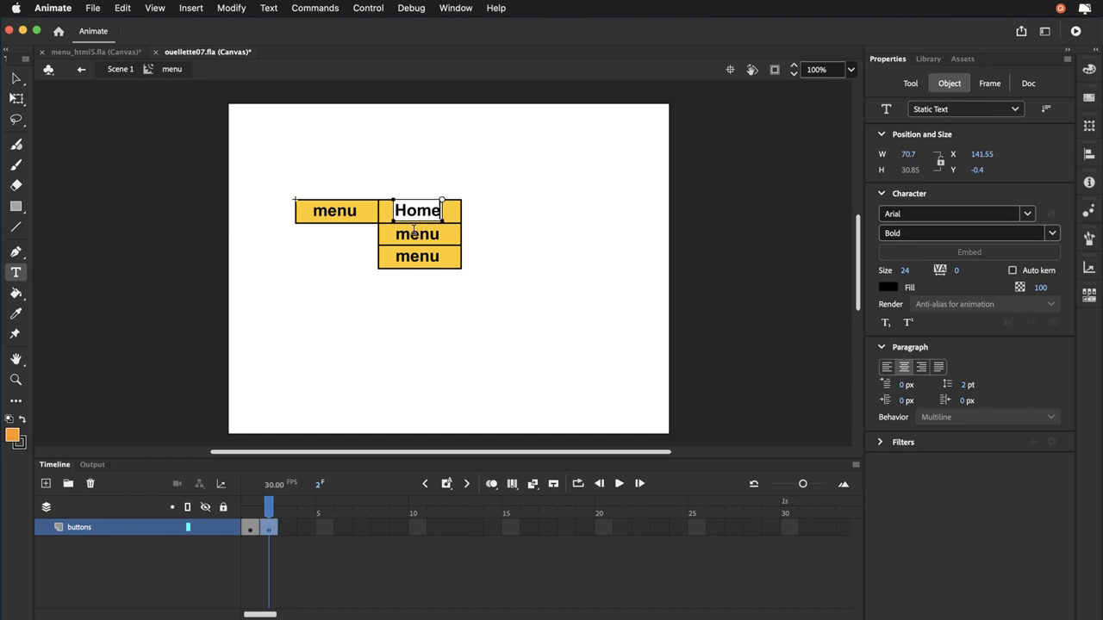
{"action": "double_click", "coordinate": [414, 233]}
{"action": "double_click", "coordinate": [418, 213]}
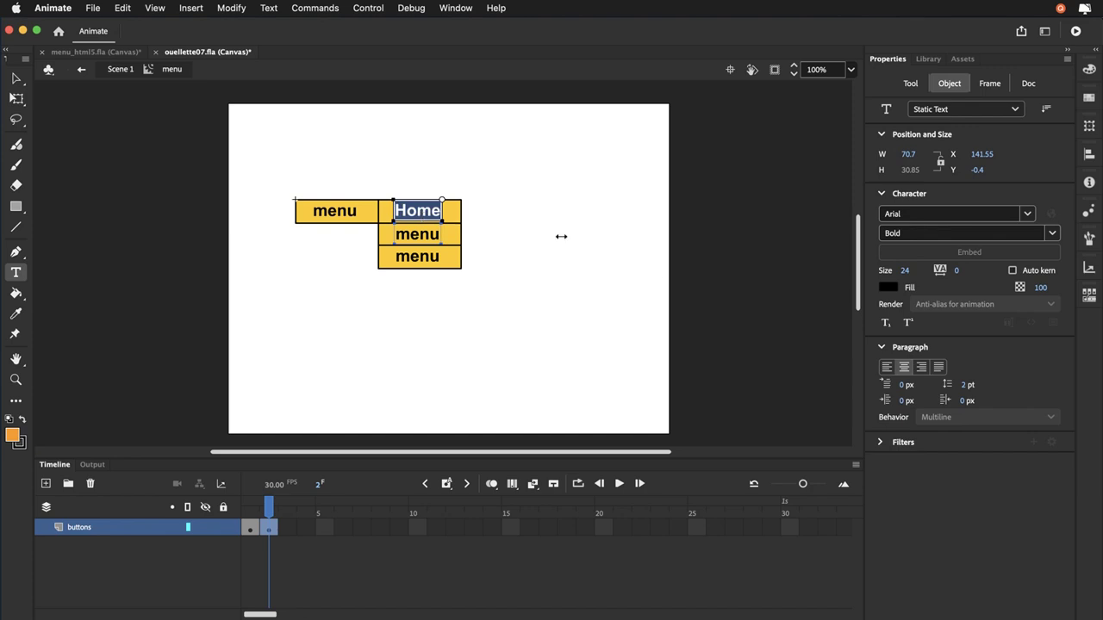
{"action": "left_click_drag", "start_coordinate": [906, 277], "coordinate": [899, 277]}
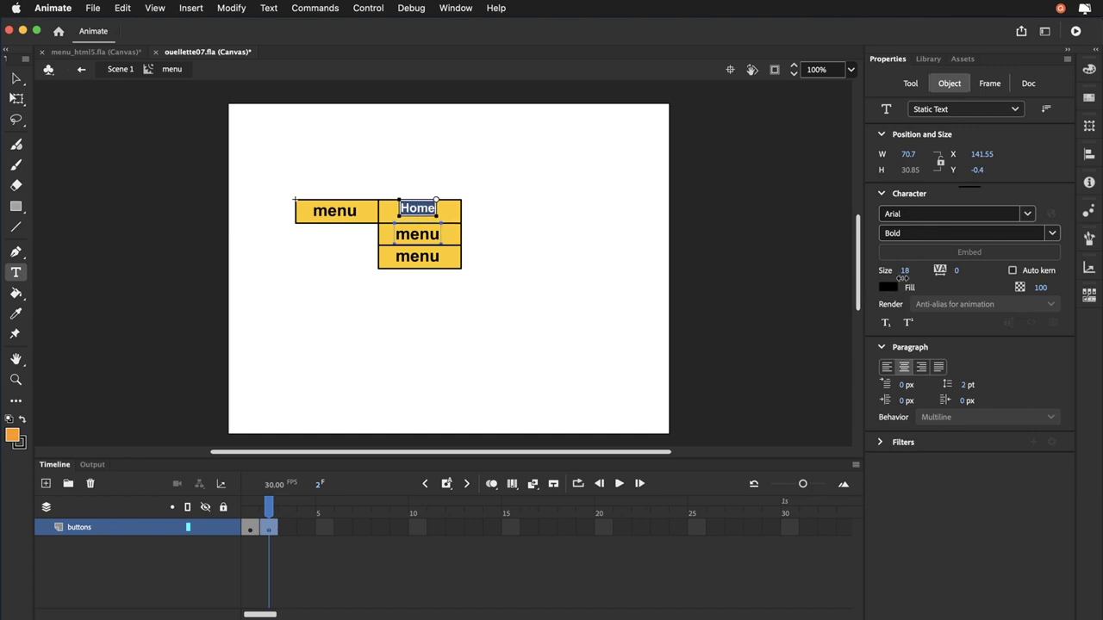
- Nudge the Home label down until it sits vertically centred in its button, then deselect
{"action": "left_click", "coordinate": [19, 81]}
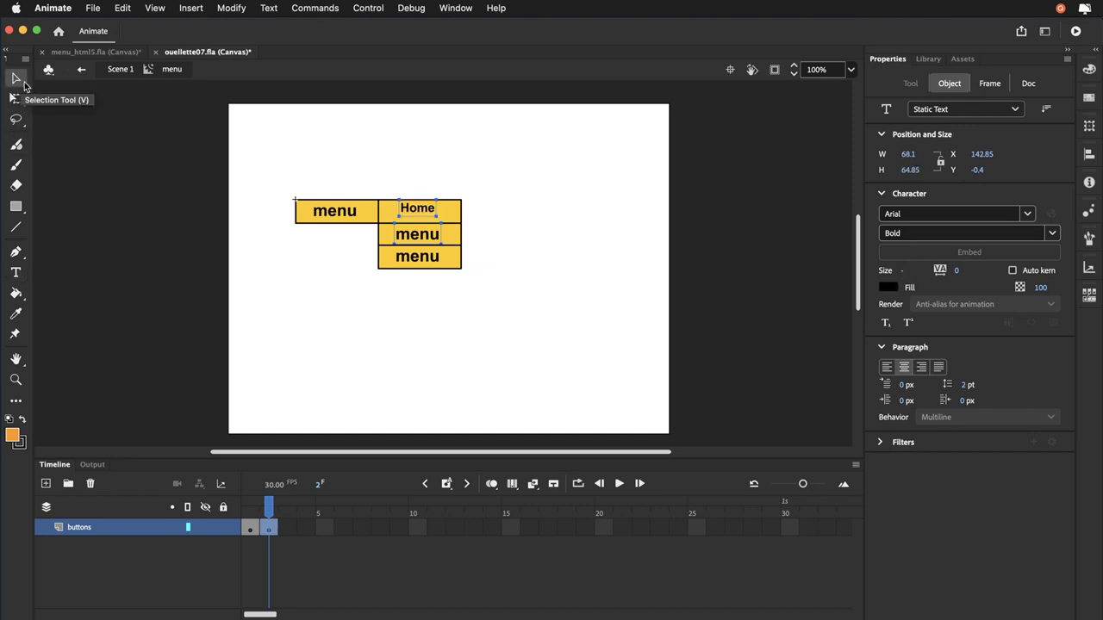
{"action": "key", "text": "Down"}
{"action": "key", "text": "Down"}
{"action": "key", "text": "Down"}
{"action": "key", "text": "Down"}
{"action": "key", "text": "Down"}
{"action": "key", "text": "Down"}
{"action": "key", "text": "Down"}
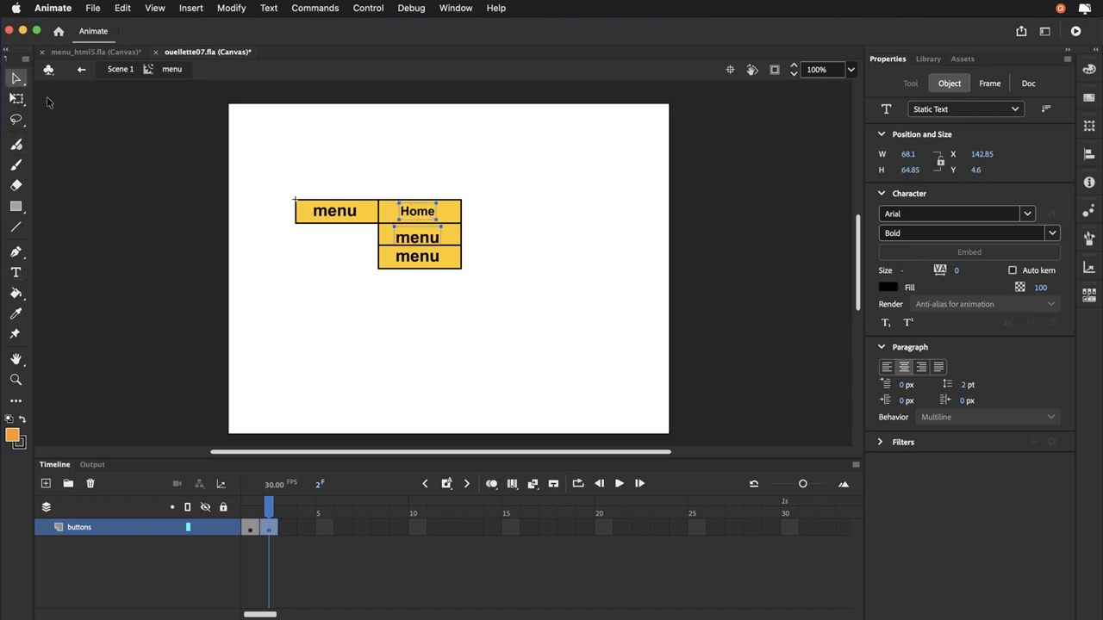
{"action": "left_click", "coordinate": [312, 283]}
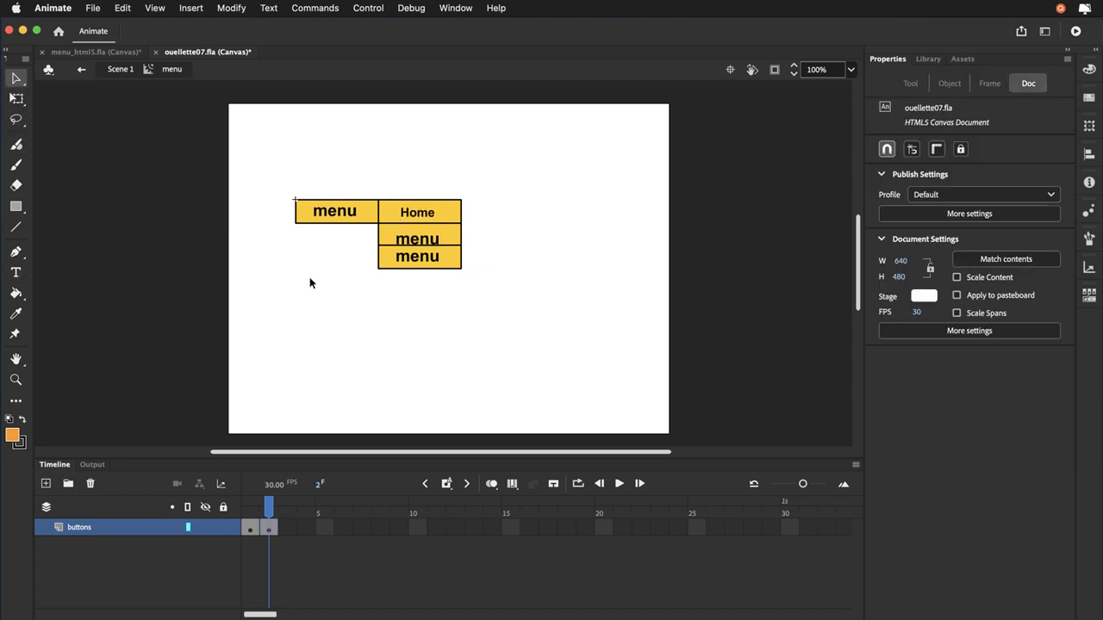
- Nudge the second submenu button's label back up to Y 31.6
{"action": "left_click", "coordinate": [429, 244]}
{"action": "key", "text": "Up"}
{"action": "key", "text": "Up"}
{"action": "key", "text": "Up"}
{"action": "key", "text": "Up"}
{"action": "key", "text": "Up"}
{"action": "key", "text": "Up"}
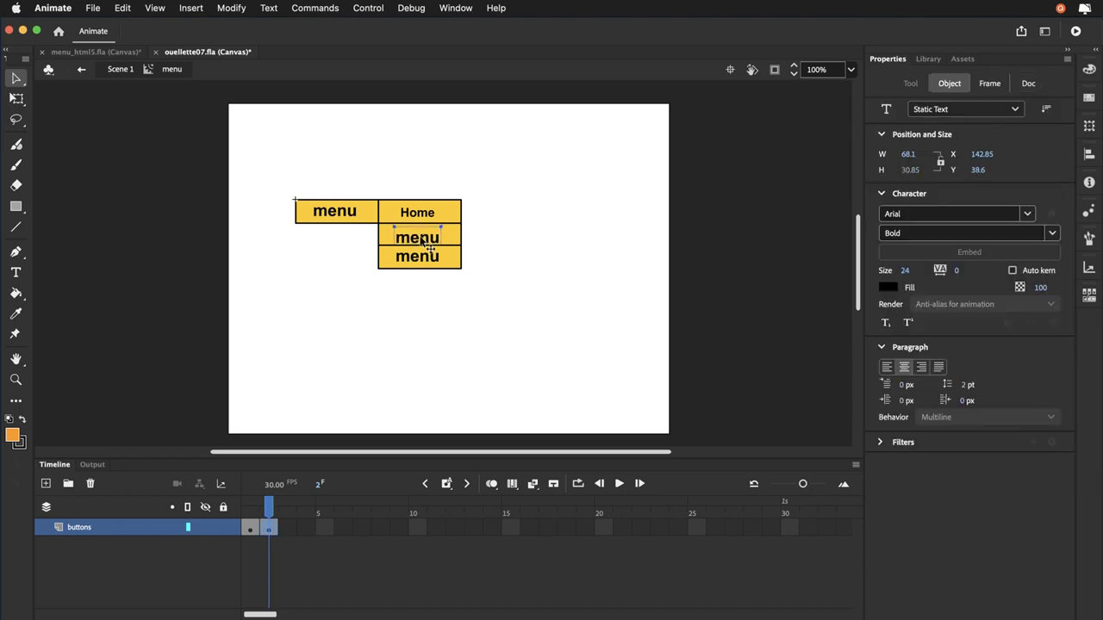
{"action": "key", "text": "Up"}
{"action": "key", "text": "Up"}
- Set the second submenu label's text size to 18 and nudge it down to Y 37.6
{"action": "double_click", "coordinate": [422, 237]}
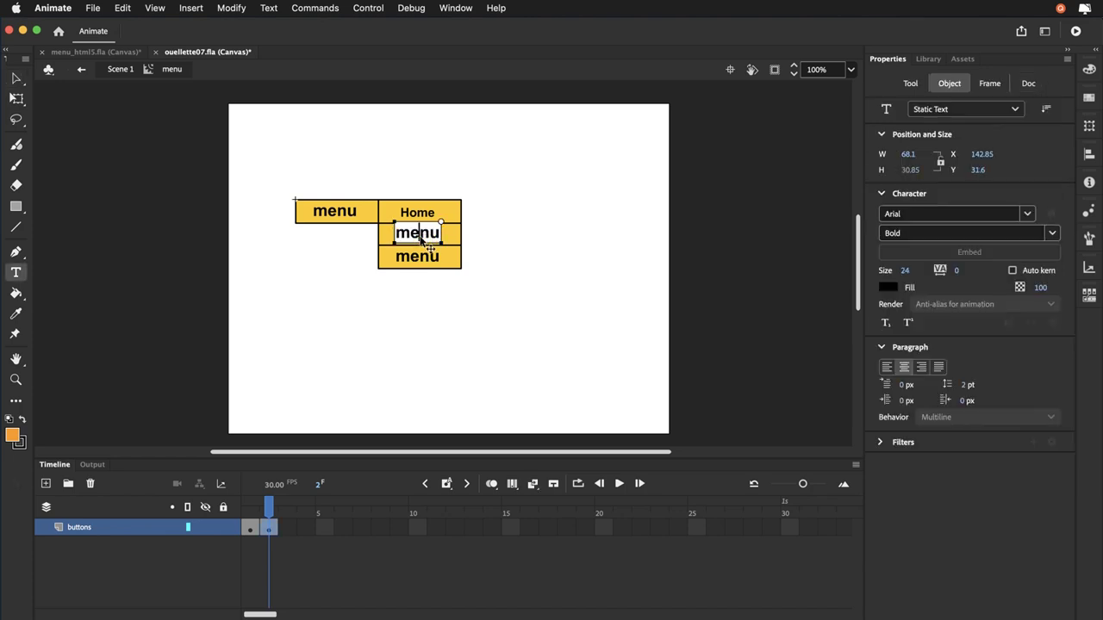
{"action": "double_click", "coordinate": [421, 238]}
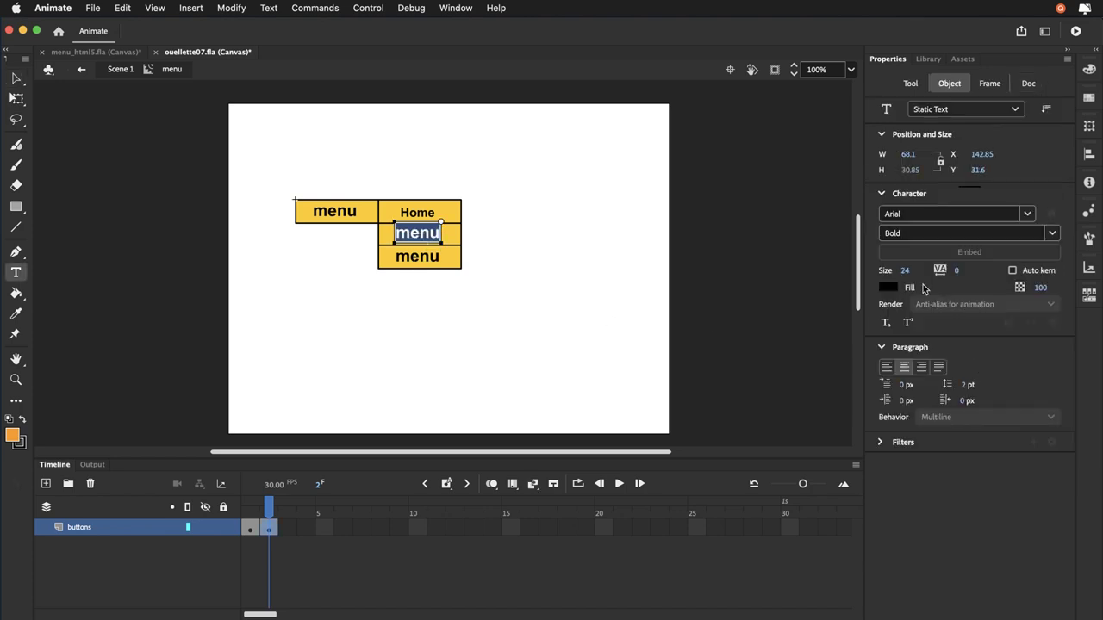
{"action": "left_click_drag", "start_coordinate": [906, 275], "coordinate": [908, 281]}
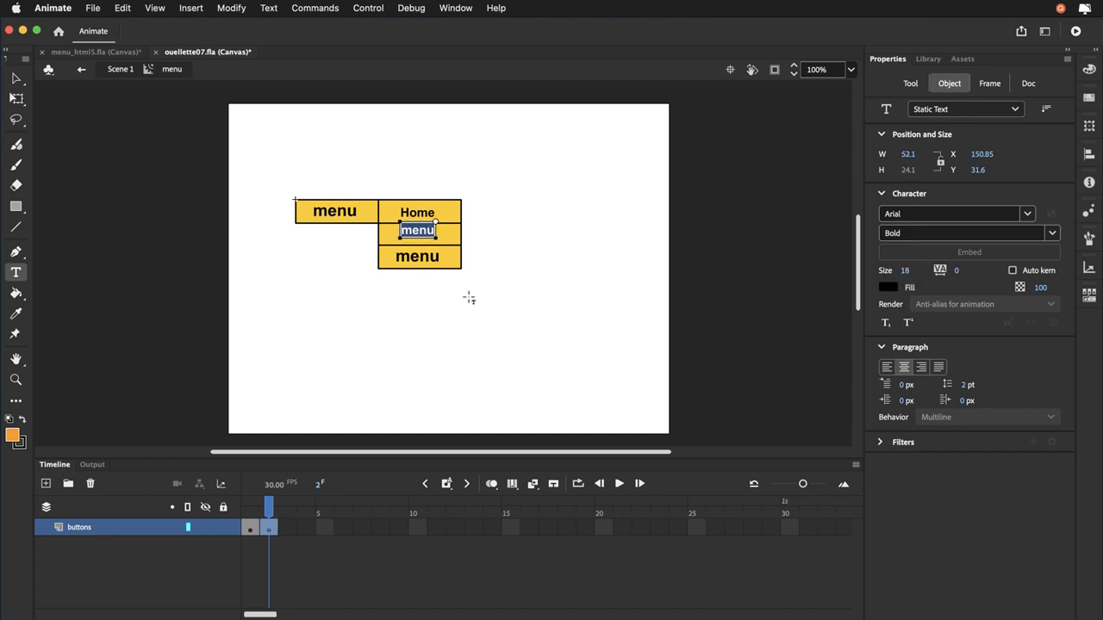
{"action": "left_click", "coordinate": [17, 78]}
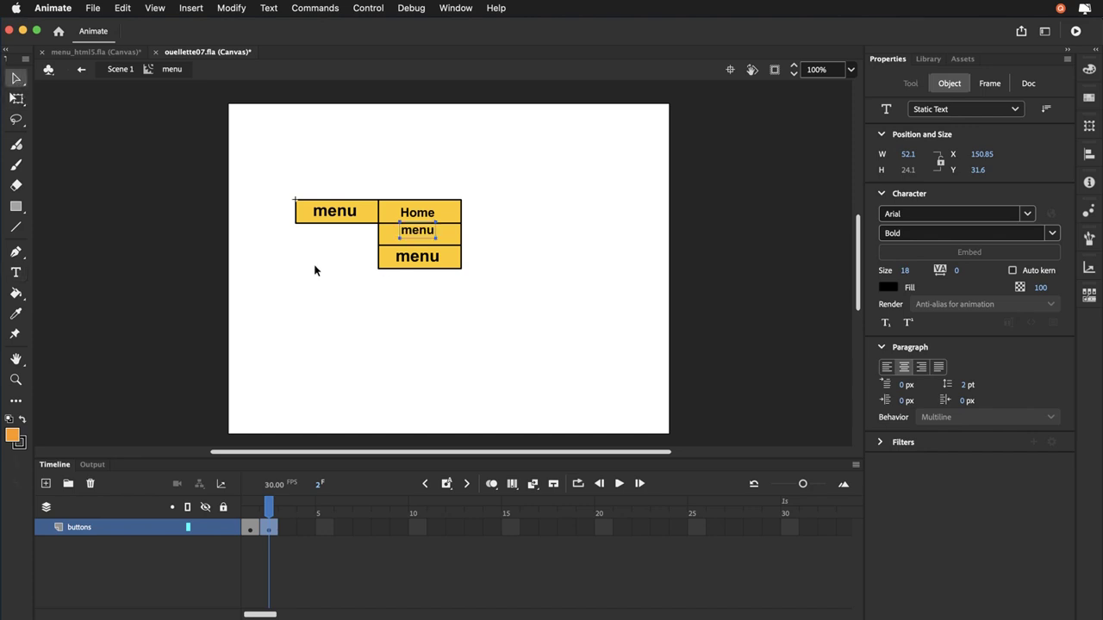
{"action": "key", "text": "Down"}
{"action": "key", "text": "Down"}
{"action": "key", "text": "Down"}
{"action": "key", "text": "Down"}
{"action": "key", "text": "Down"}
{"action": "key", "text": "Down"}
{"action": "key", "text": "Down"}
{"action": "key", "text": "Up"}
- Change the second submenu button's label to Page 2
{"action": "double_click", "coordinate": [410, 238]}
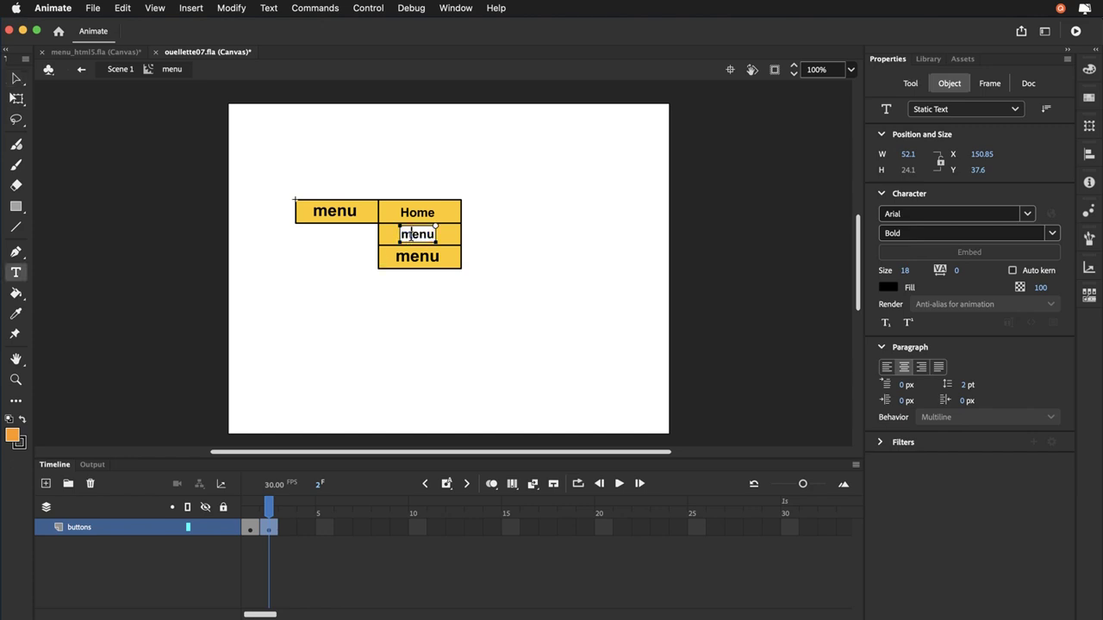
{"action": "left_click_drag", "start_coordinate": [411, 235], "coordinate": [400, 235]}
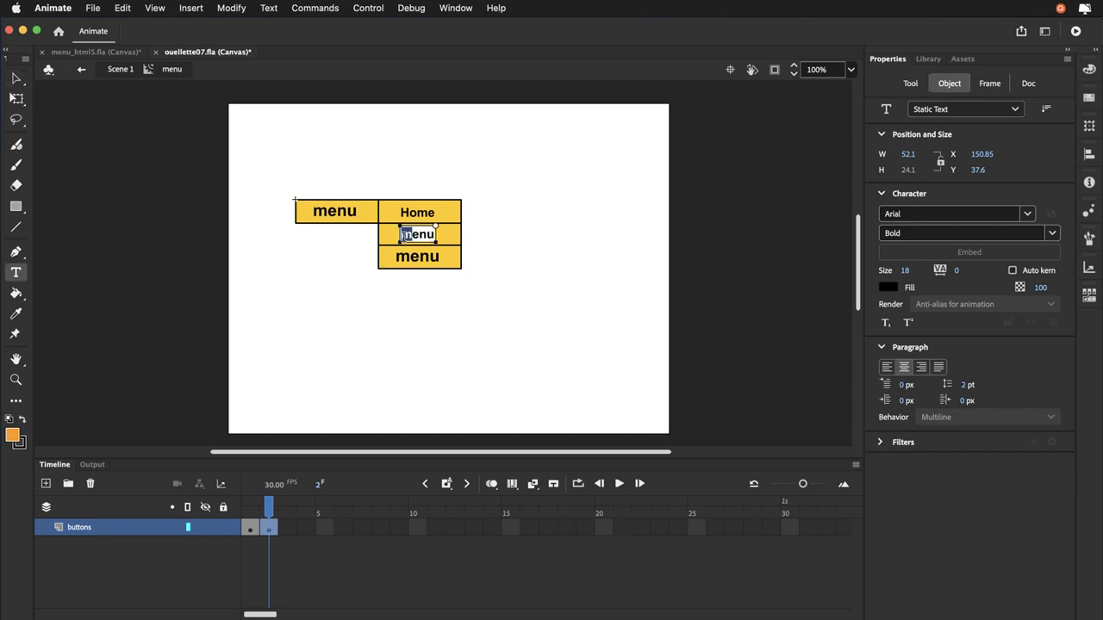
{"action": "double_click", "coordinate": [417, 234]}
{"action": "type", "text": "Pa"}
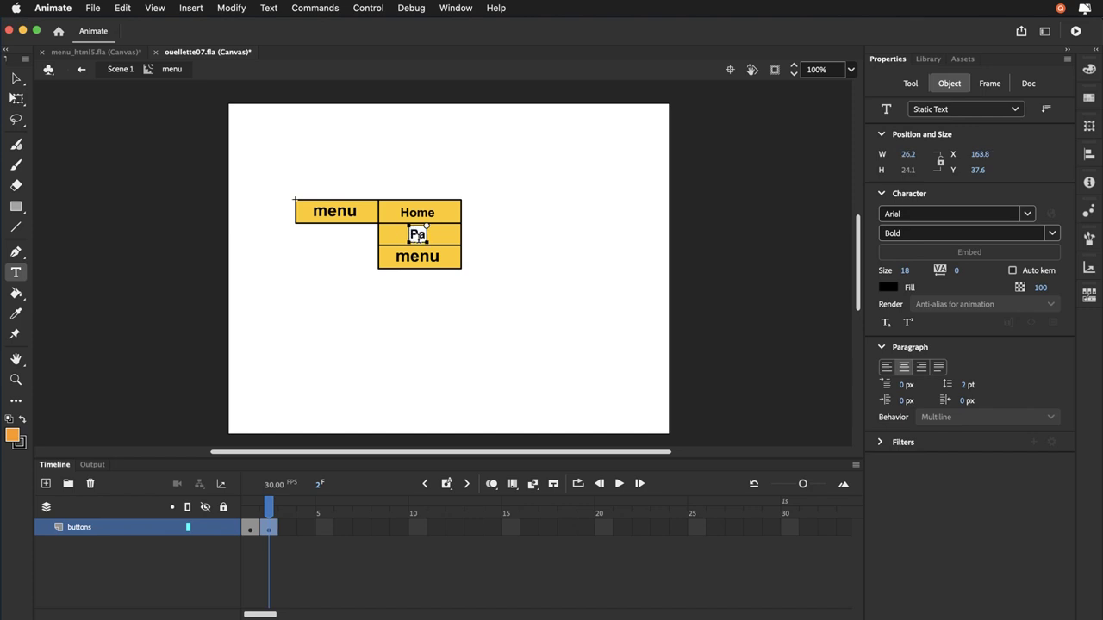
{"action": "type", "text": "ge 2"}
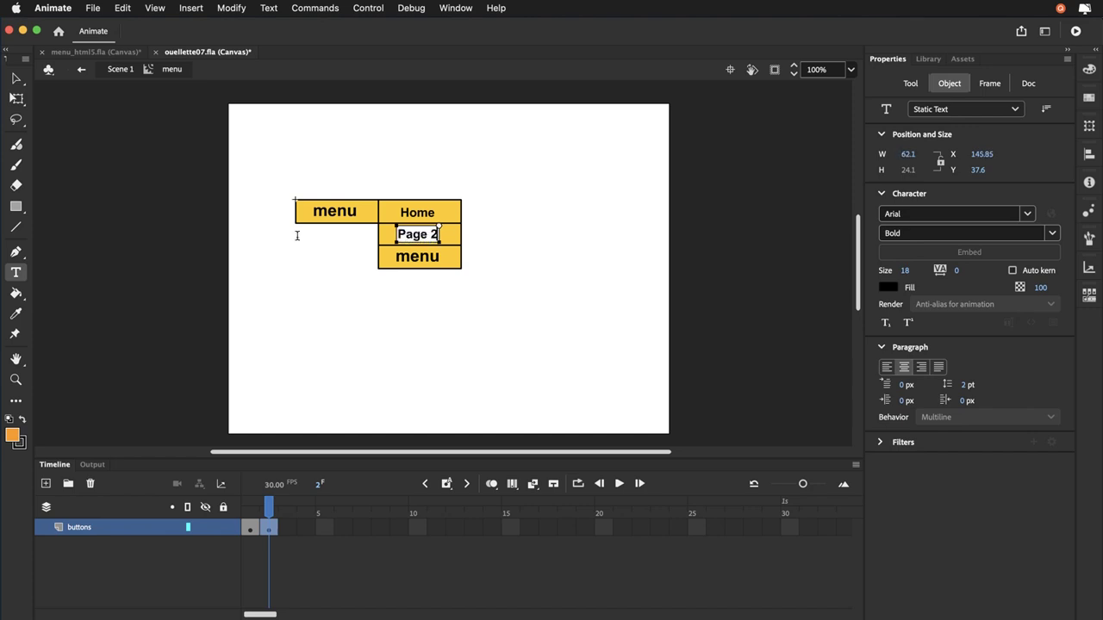
{"action": "left_click", "coordinate": [15, 78]}
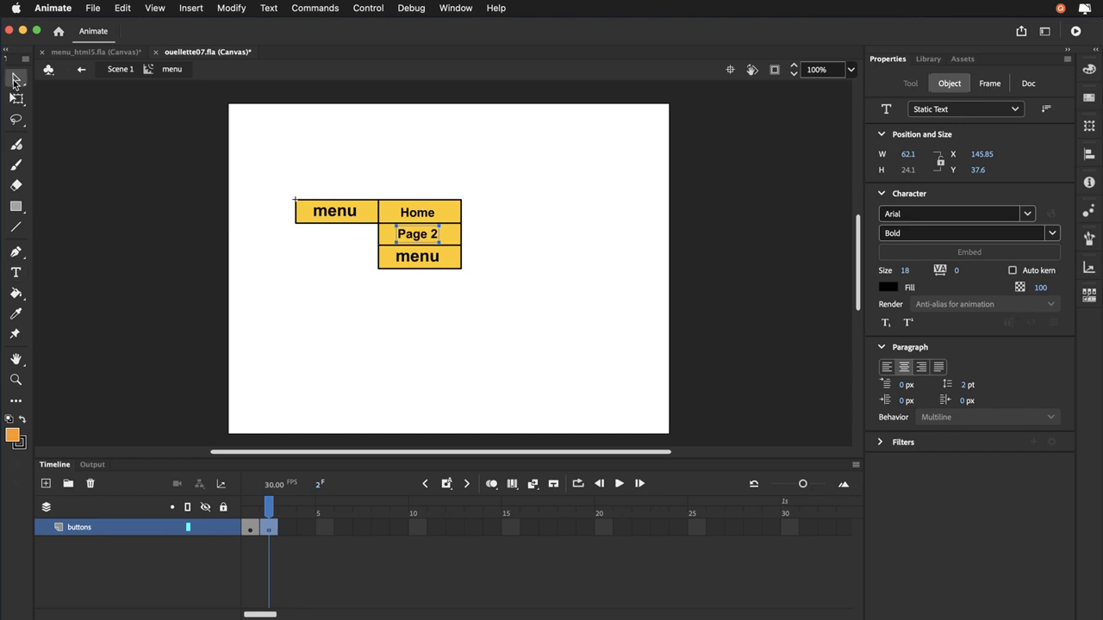
- Set the third submenu label's text size to 18 and change its text to Web Link
{"action": "double_click", "coordinate": [417, 257]}
{"action": "double_click", "coordinate": [417, 257]}
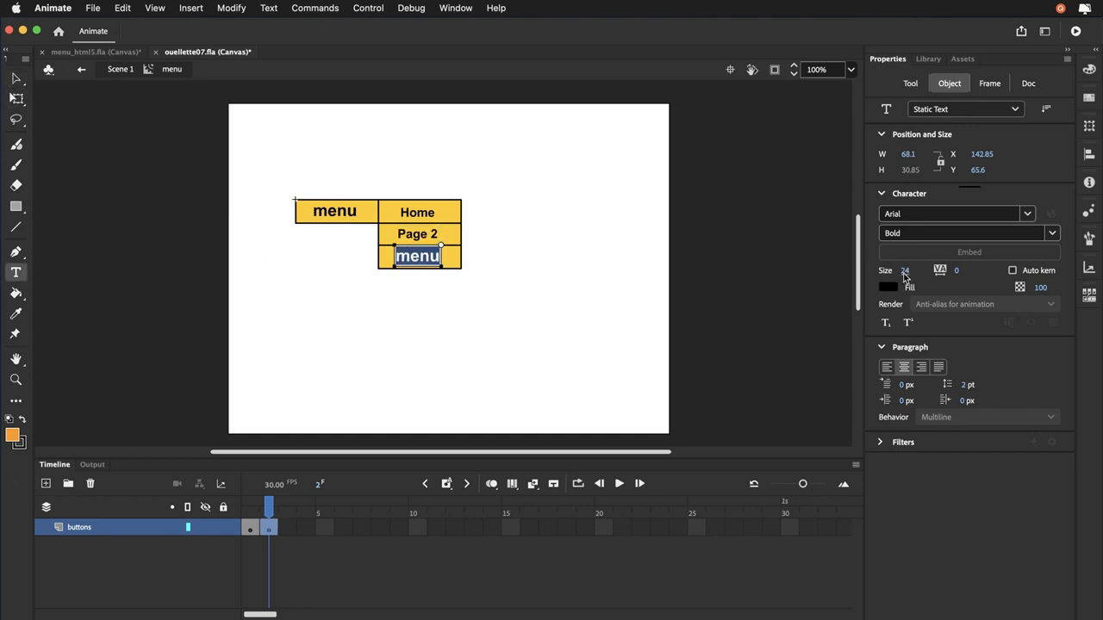
{"action": "left_click_drag", "start_coordinate": [909, 274], "coordinate": [902, 279]}
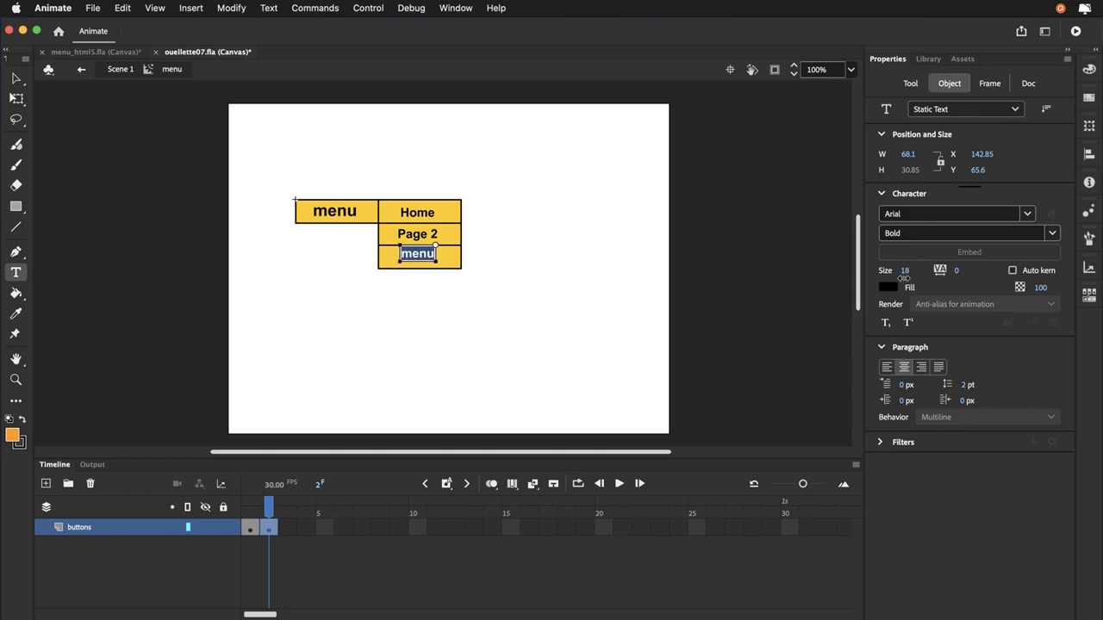
{"action": "type", "text": "W"}
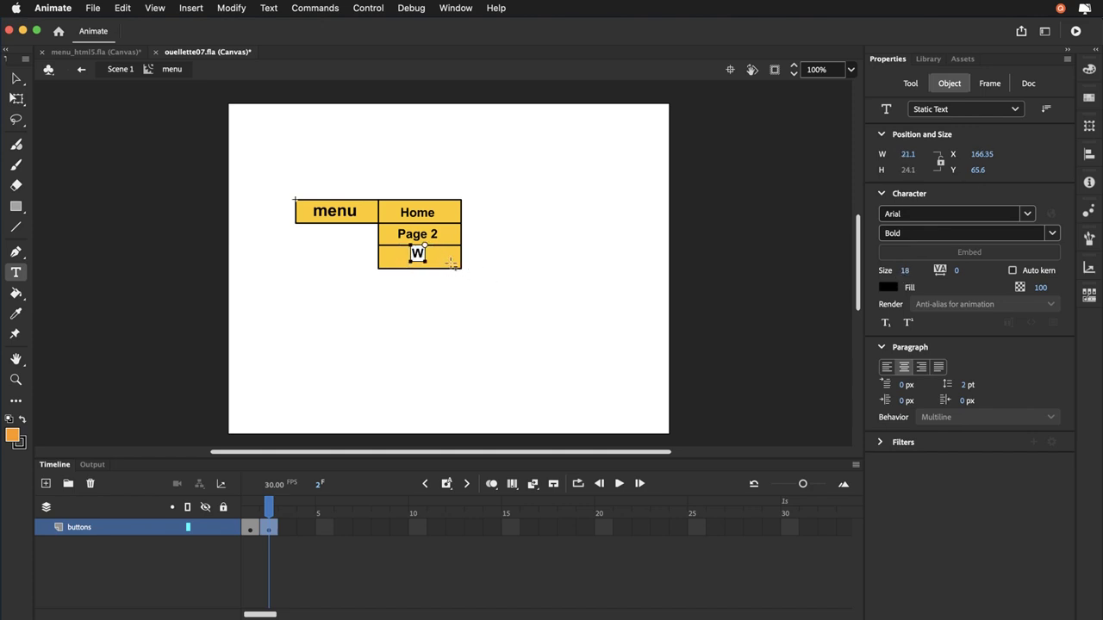
{"action": "type", "text": "eb Lin"}
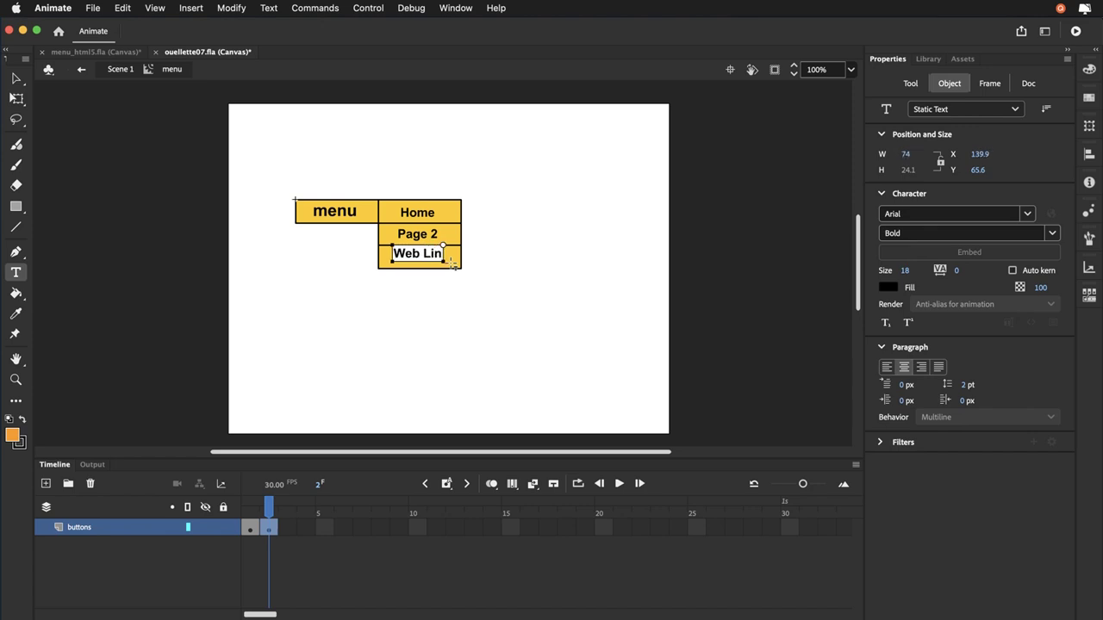
{"action": "type", "text": "k"}
{"action": "left_click", "coordinate": [16, 78]}
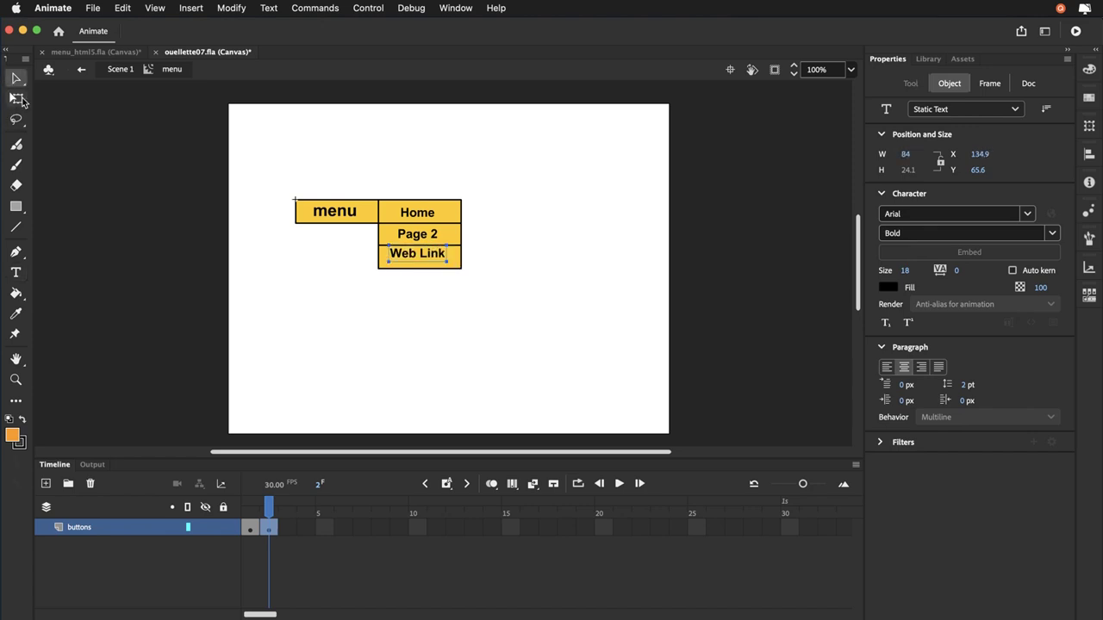
- Centre the Web Link label in its button at X 135.9, Y 70.95 and save the document
{"action": "left_click_drag", "start_coordinate": [408, 257], "coordinate": [411, 262]}
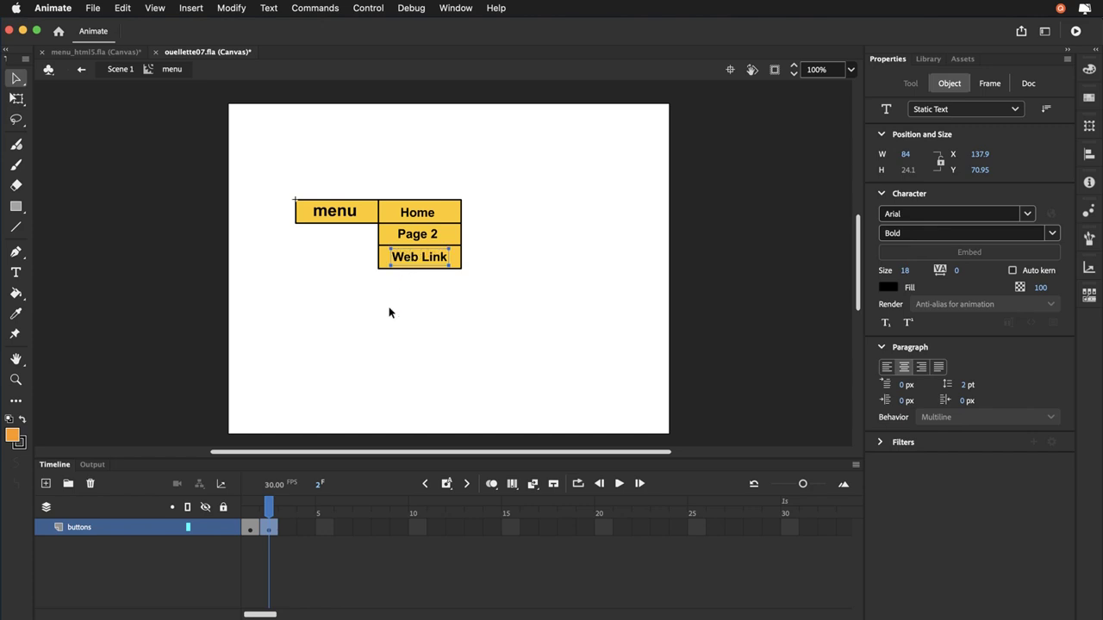
{"action": "key", "text": "Up"}
{"action": "key", "text": "Left"}
{"action": "key", "text": "Left"}
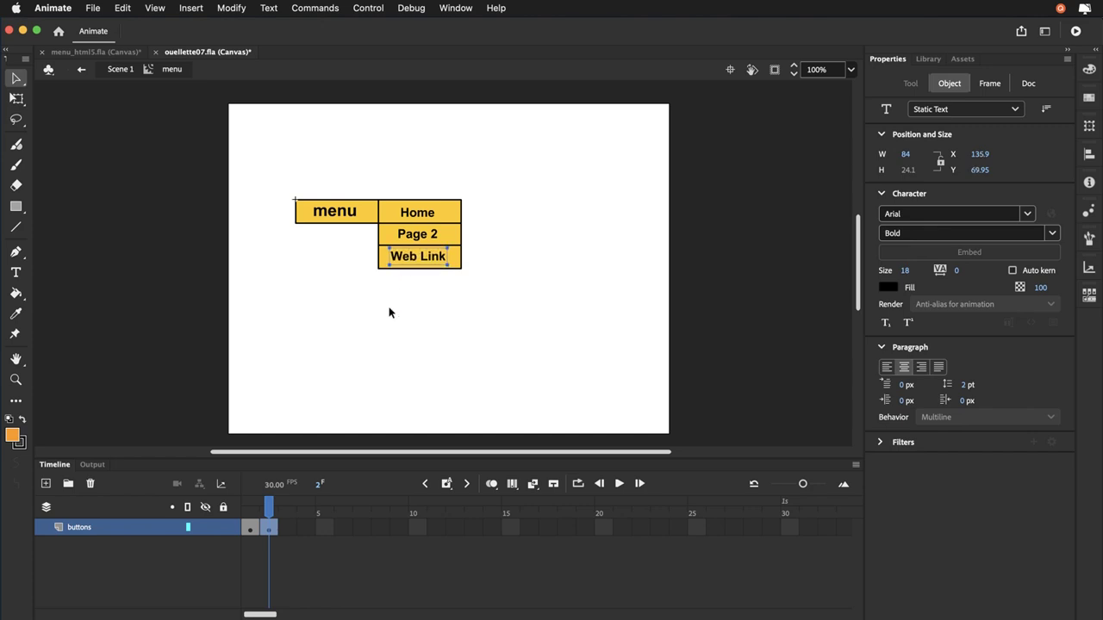
{"action": "key", "text": "Down"}
{"action": "key", "text": "super+s"}
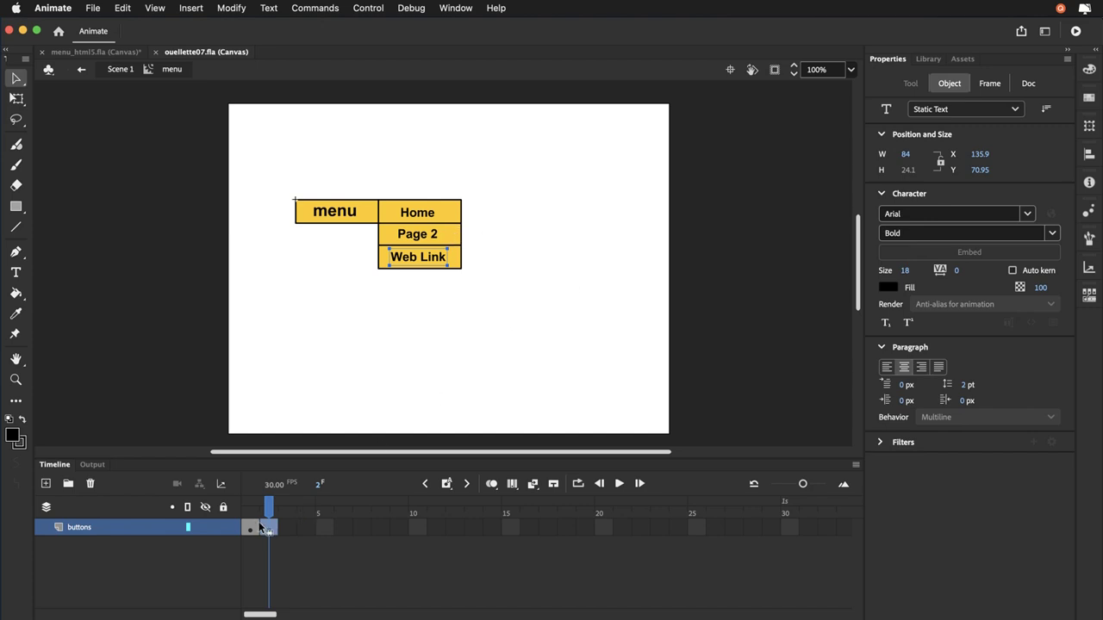
- Set up the Rectangle tool with no stroke and a red fill
{"action": "left_click", "coordinate": [16, 208]}
{"action": "left_click", "coordinate": [16, 209]}
{"action": "left_click", "coordinate": [53, 210]}
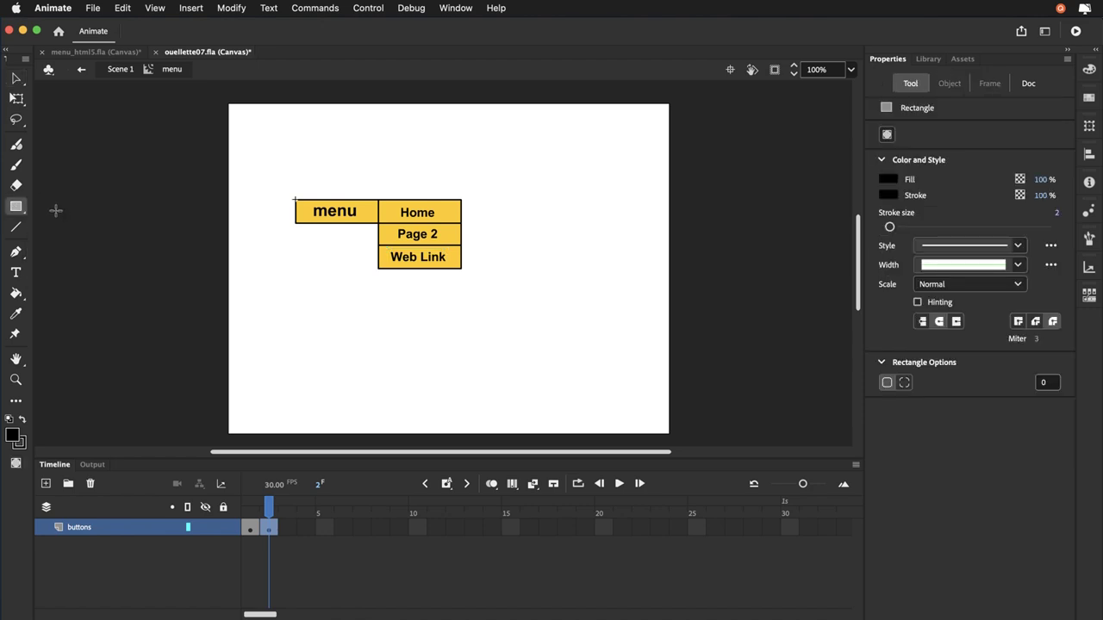
{"action": "left_click", "coordinate": [21, 447]}
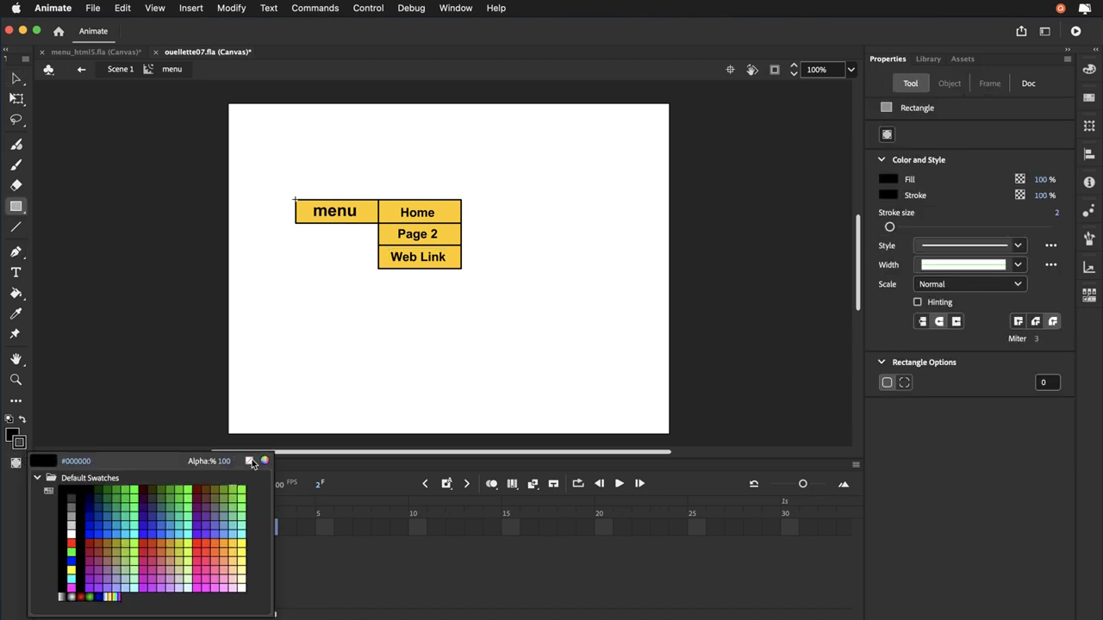
{"action": "left_click", "coordinate": [247, 465]}
{"action": "left_click", "coordinate": [14, 435]}
{"action": "left_click", "coordinate": [77, 546]}
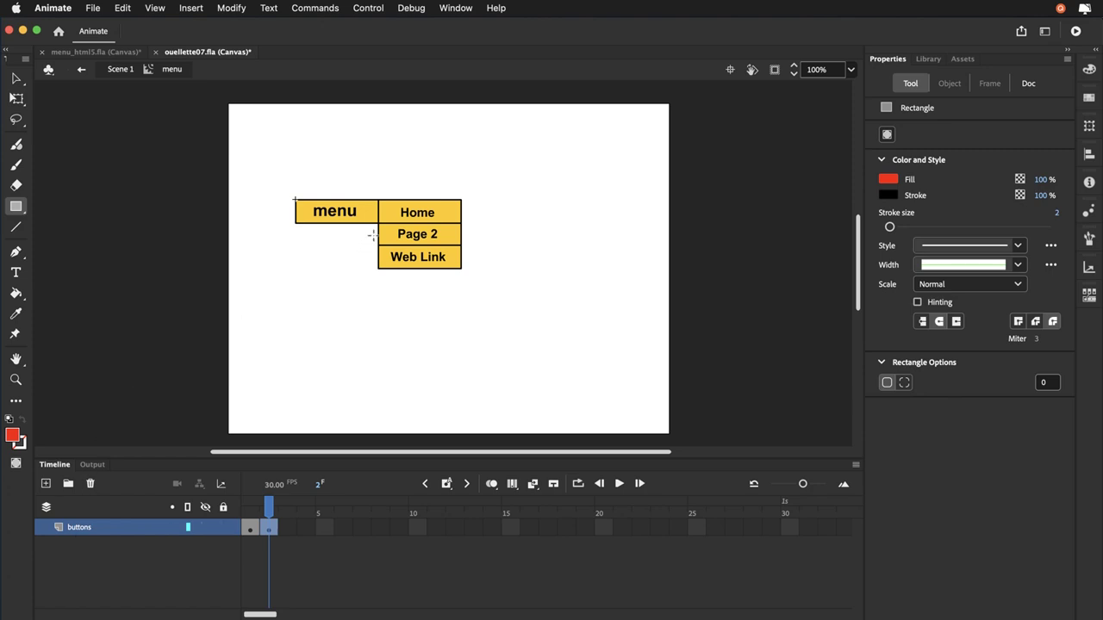
- Draw overlapping red rectangles that frame the menu buttons on all sides with a small gap, about 415 by 310 px overall
{"action": "left_click_drag", "start_coordinate": [372, 232], "coordinate": [245, 345]}
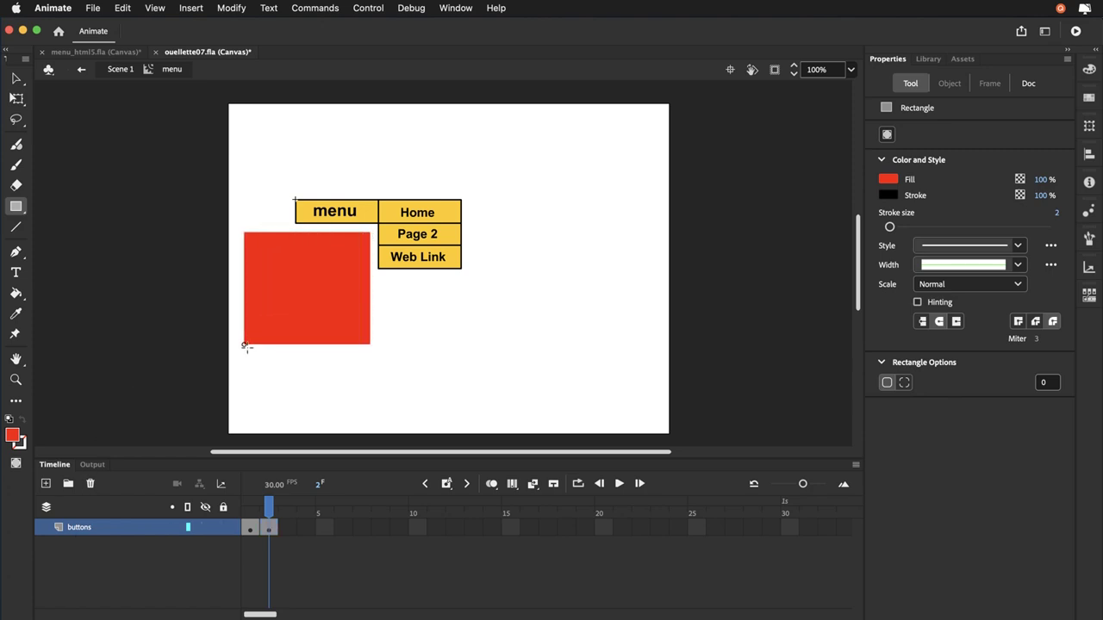
{"action": "left_click_drag", "start_coordinate": [243, 160], "coordinate": [286, 234]}
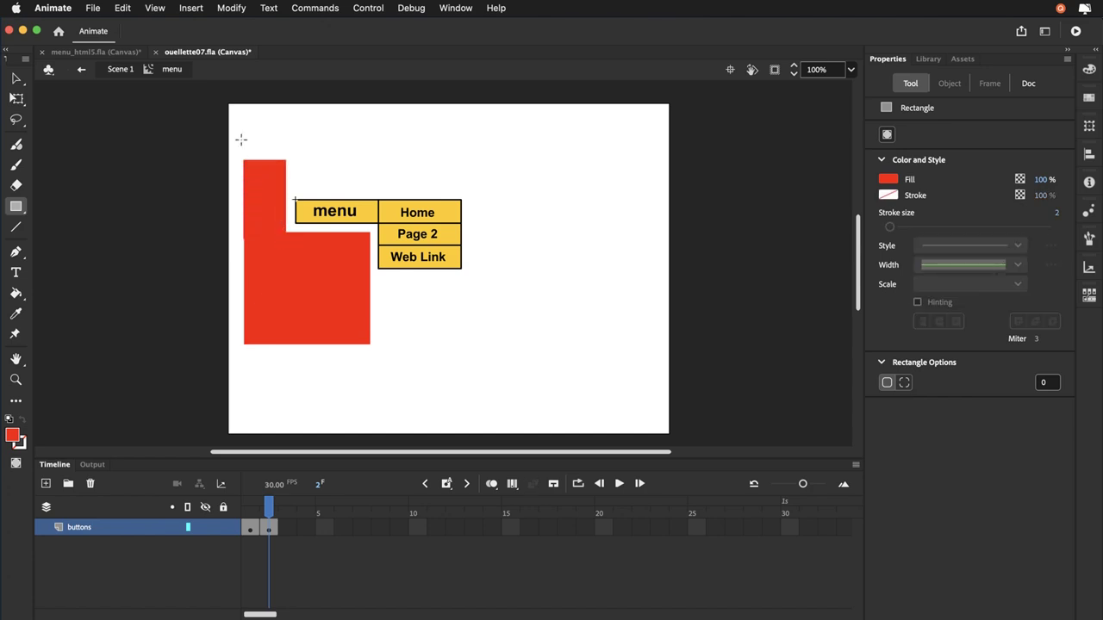
{"action": "left_click_drag", "start_coordinate": [245, 131], "coordinate": [504, 192]}
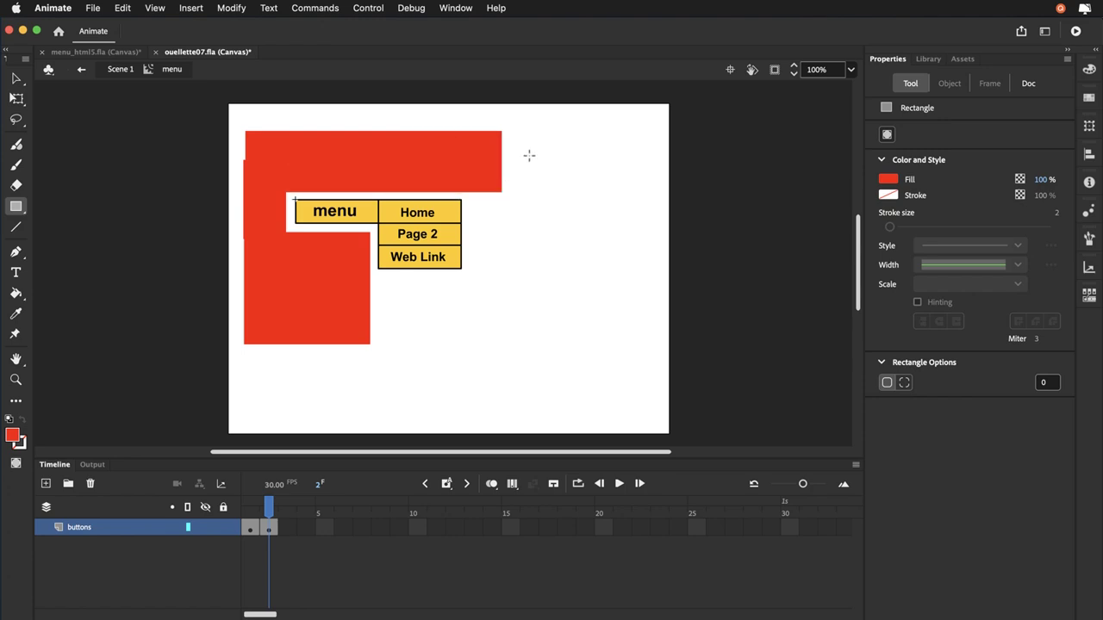
{"action": "left_click_drag", "start_coordinate": [529, 138], "coordinate": [313, 277]}
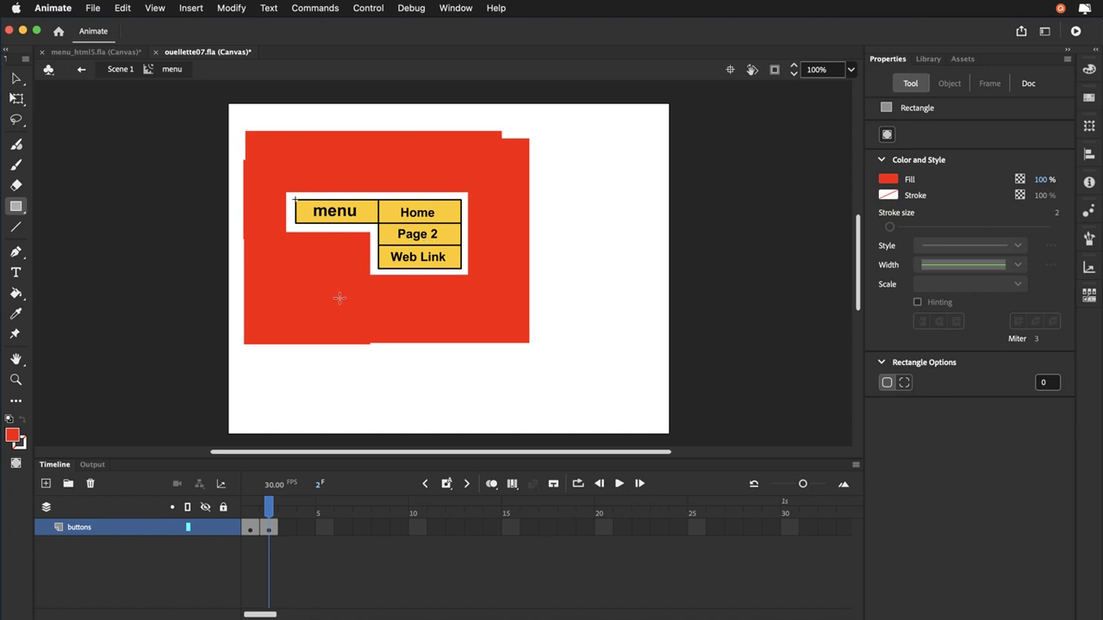
- Convert the red shape around the menu buttons to a Button symbol named invisible
{"action": "left_click", "coordinate": [16, 80]}
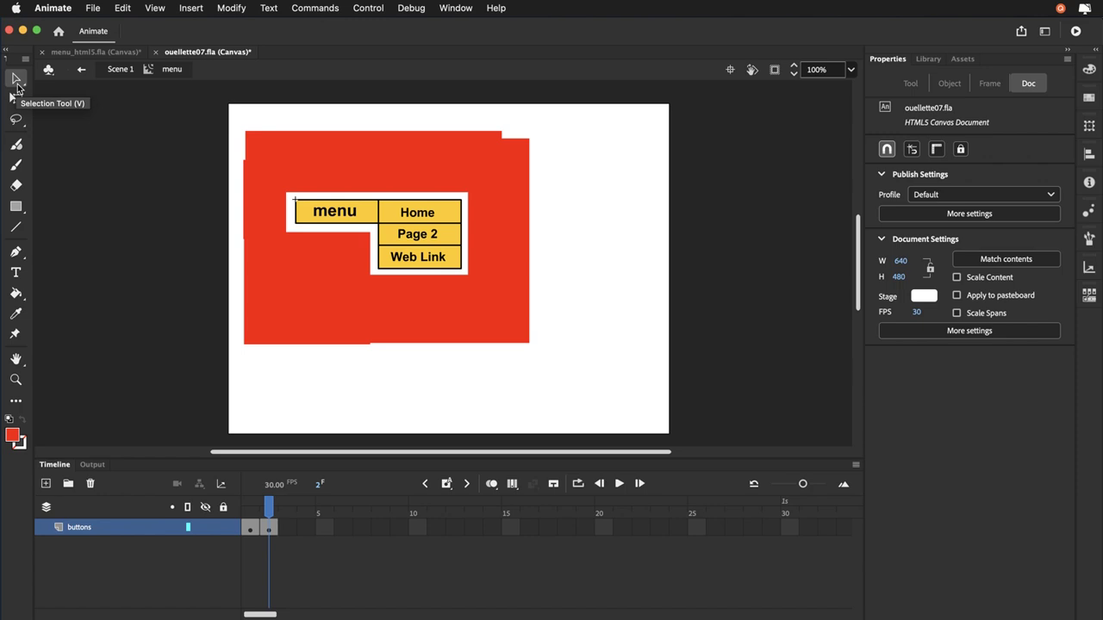
{"action": "left_click", "coordinate": [303, 264]}
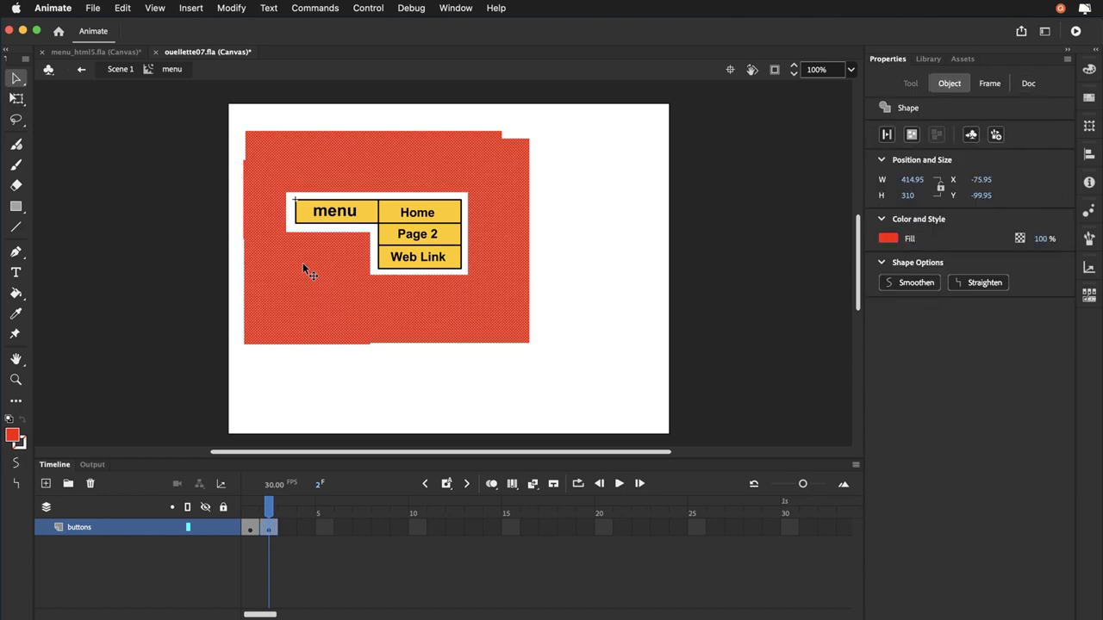
{"action": "left_click", "coordinate": [230, 8]}
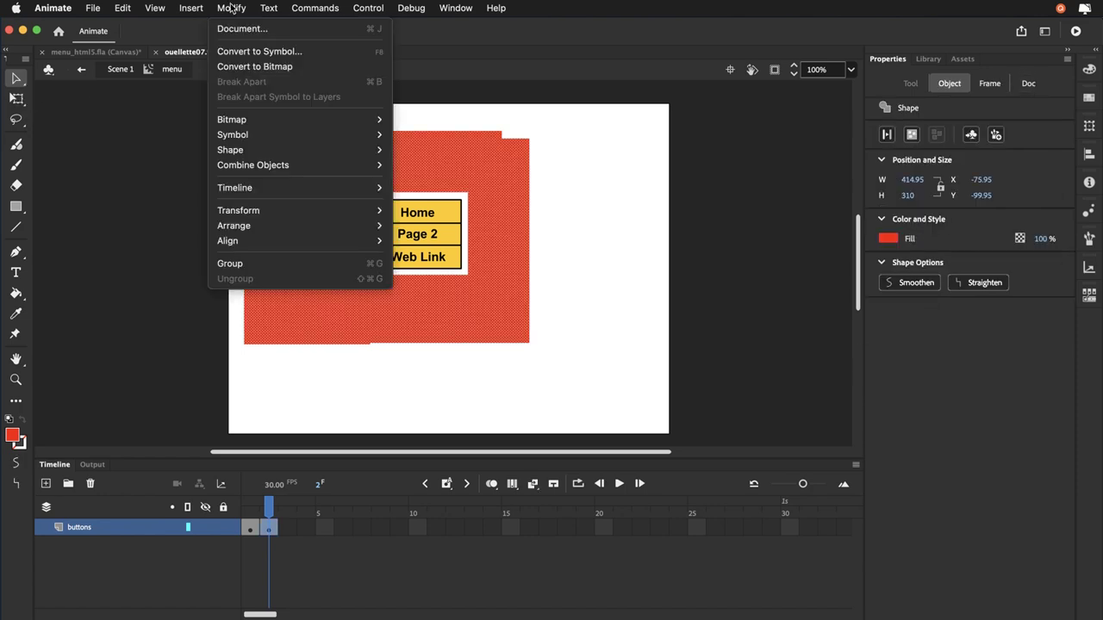
{"action": "left_click", "coordinate": [234, 52]}
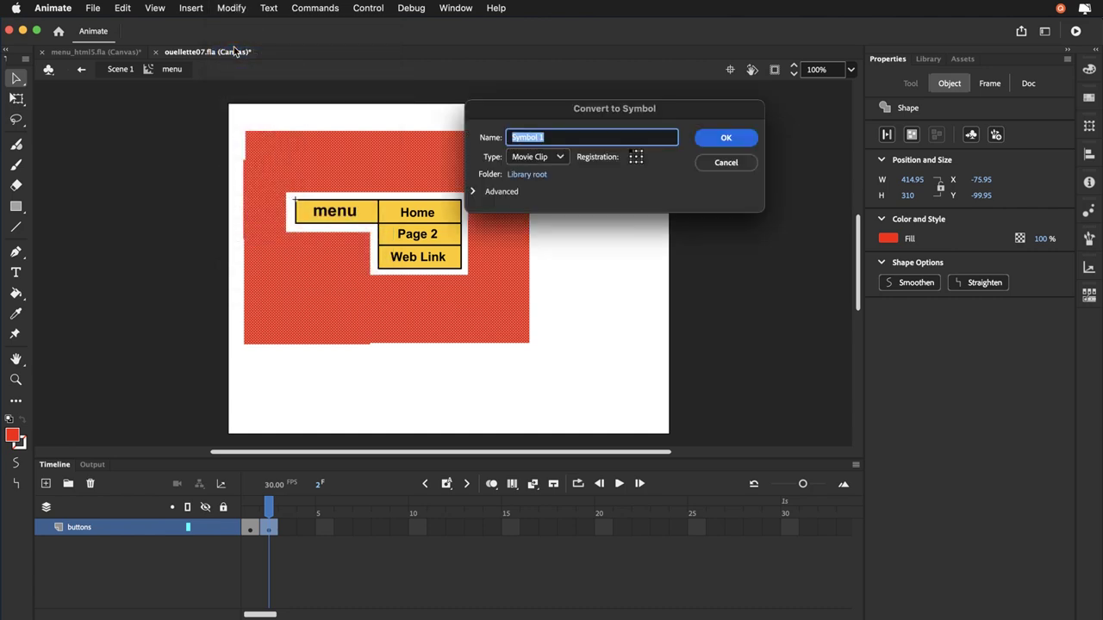
{"action": "left_click", "coordinate": [539, 157]}
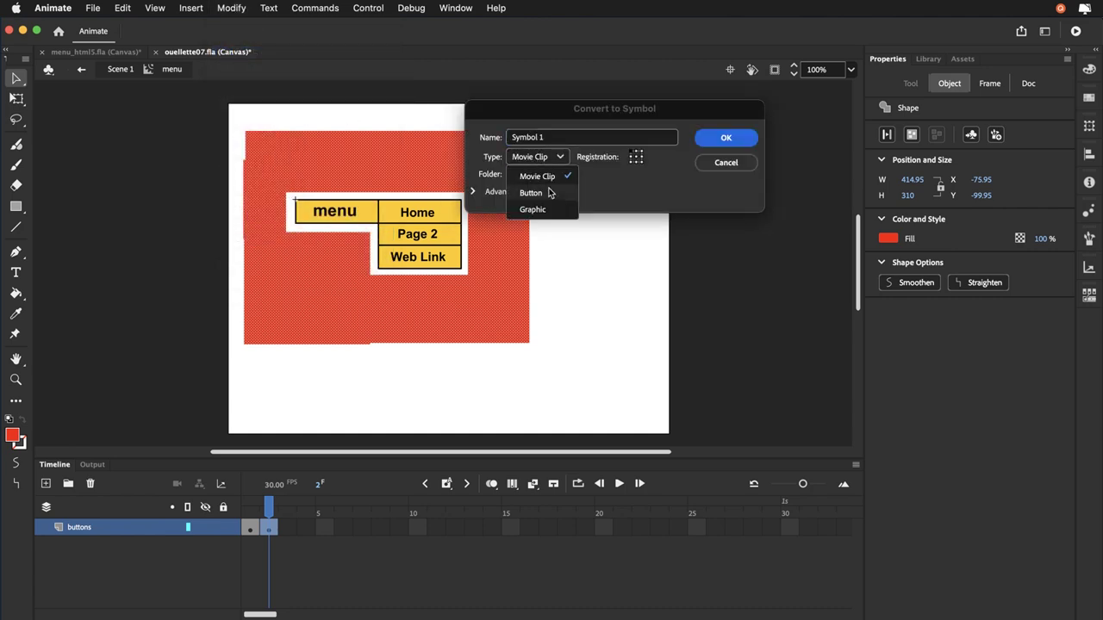
{"action": "left_click", "coordinate": [548, 191]}
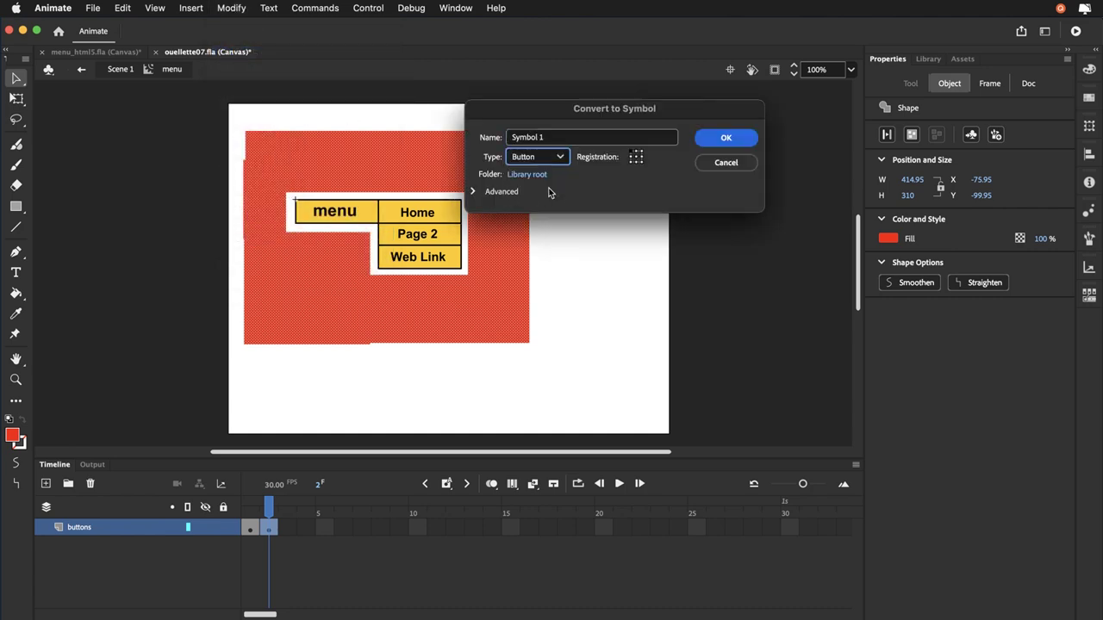
{"action": "left_click", "coordinate": [549, 138]}
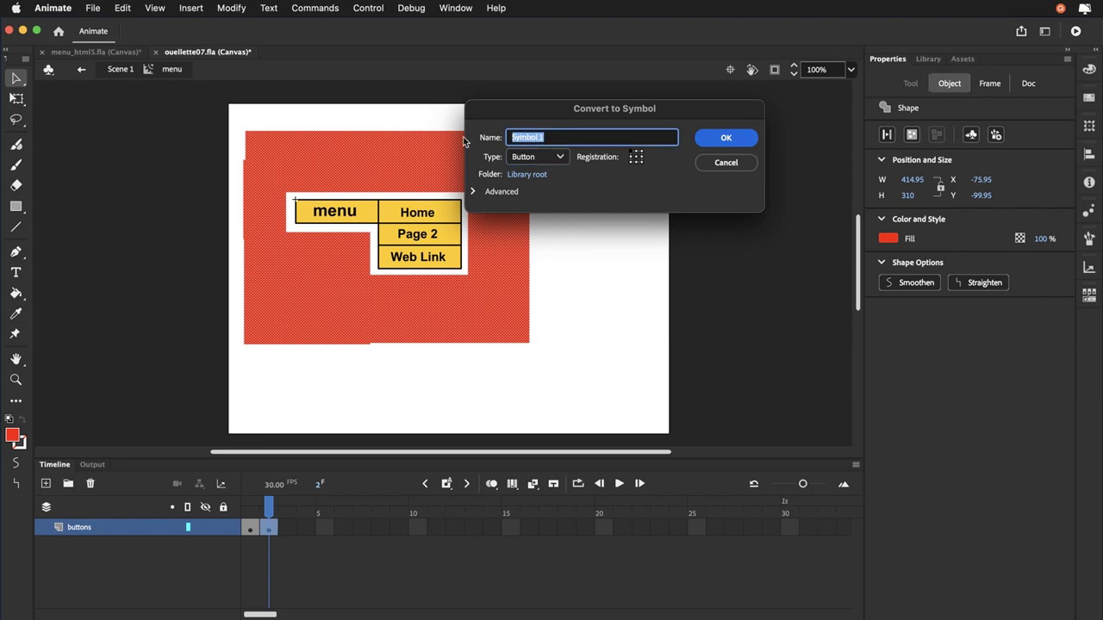
{"action": "type", "text": "invisible"}
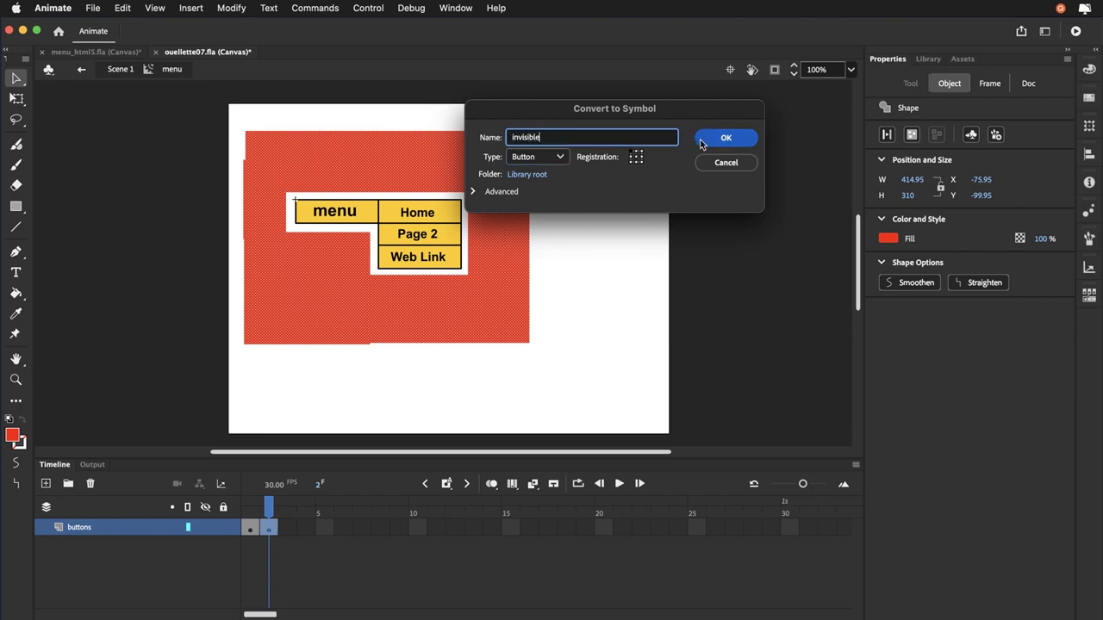
{"action": "left_click", "coordinate": [702, 144]}
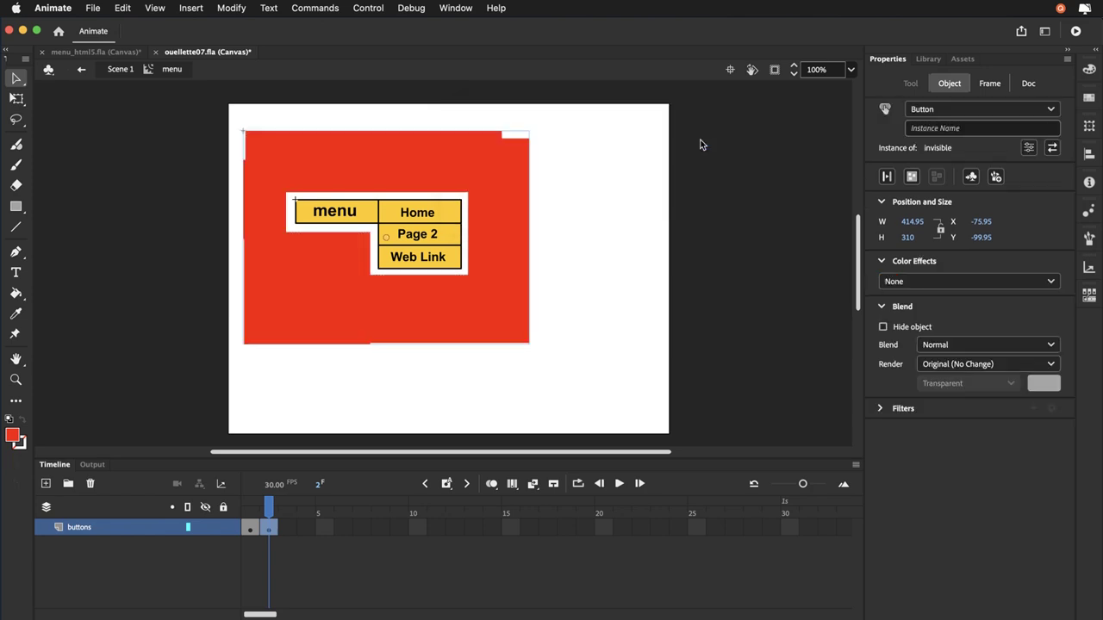
- Move the invisible button's keyframe from the Up to the Hit state, then return to the menu clip and save the document
{"action": "double_click", "coordinate": [313, 319]}
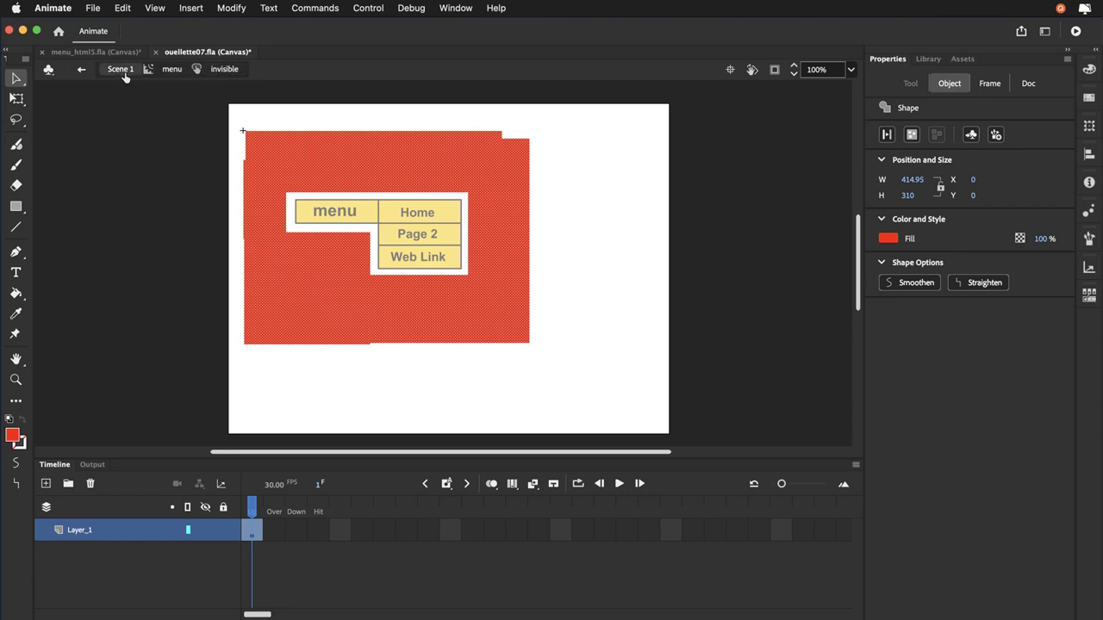
{"action": "mouse_move", "coordinate": [67, 533]}
{"action": "left_click", "coordinate": [250, 533]}
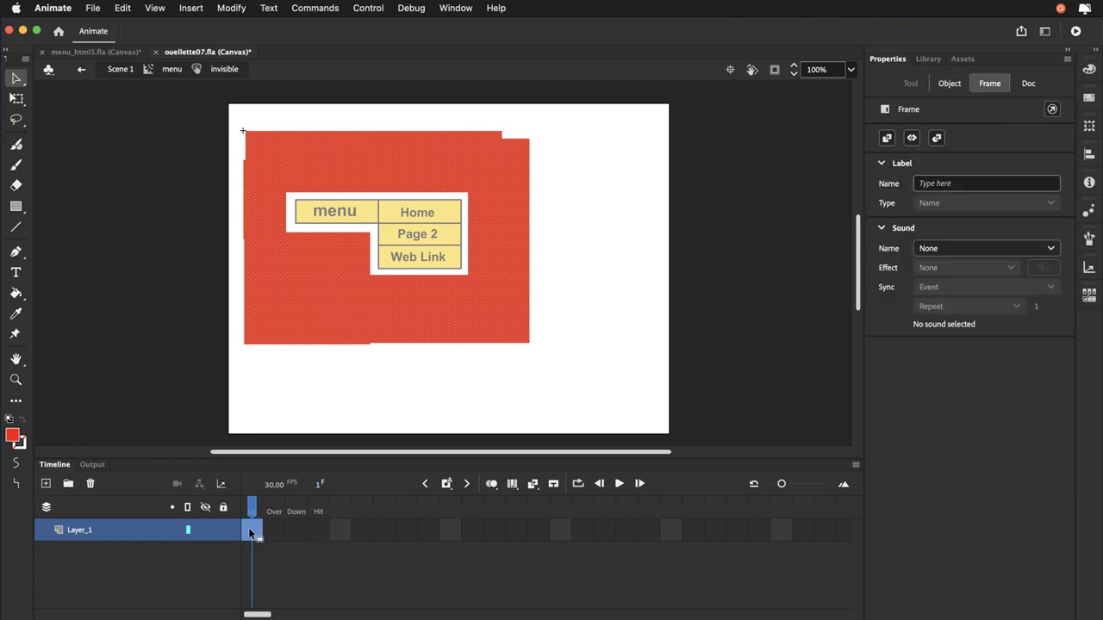
{"action": "left_click_drag", "start_coordinate": [250, 534], "coordinate": [318, 534]}
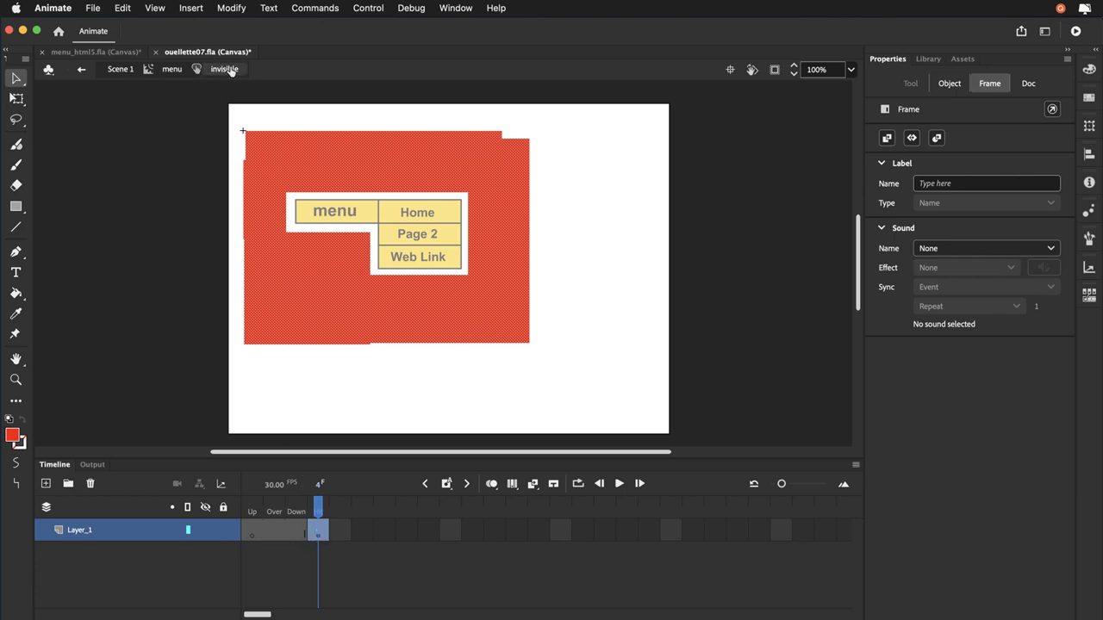
{"action": "left_click", "coordinate": [171, 71]}
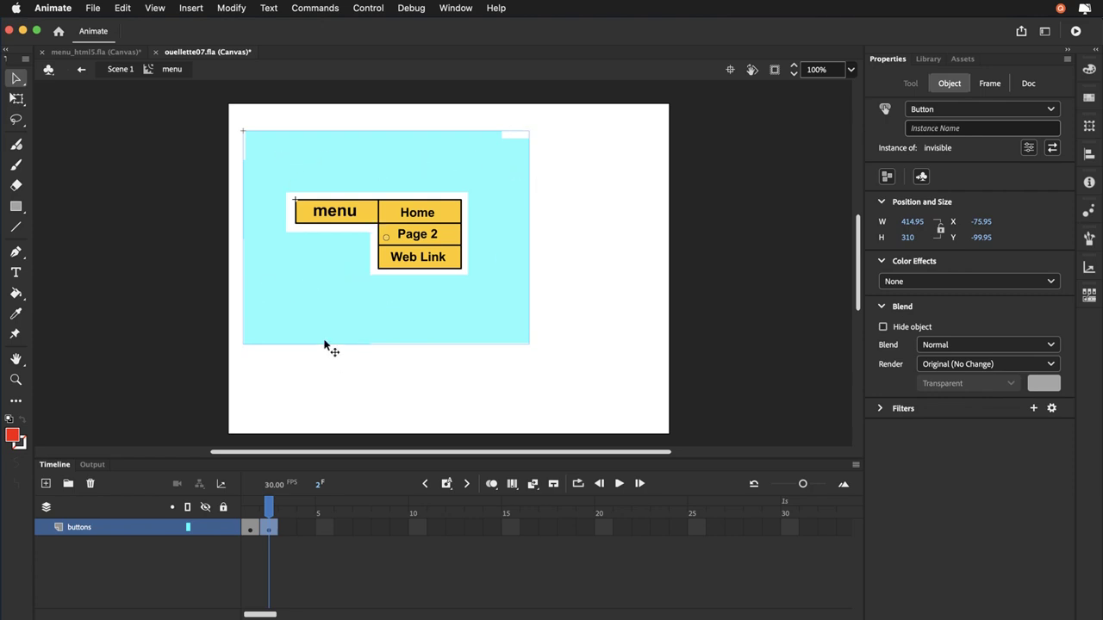
{"action": "left_click", "coordinate": [93, 8]}
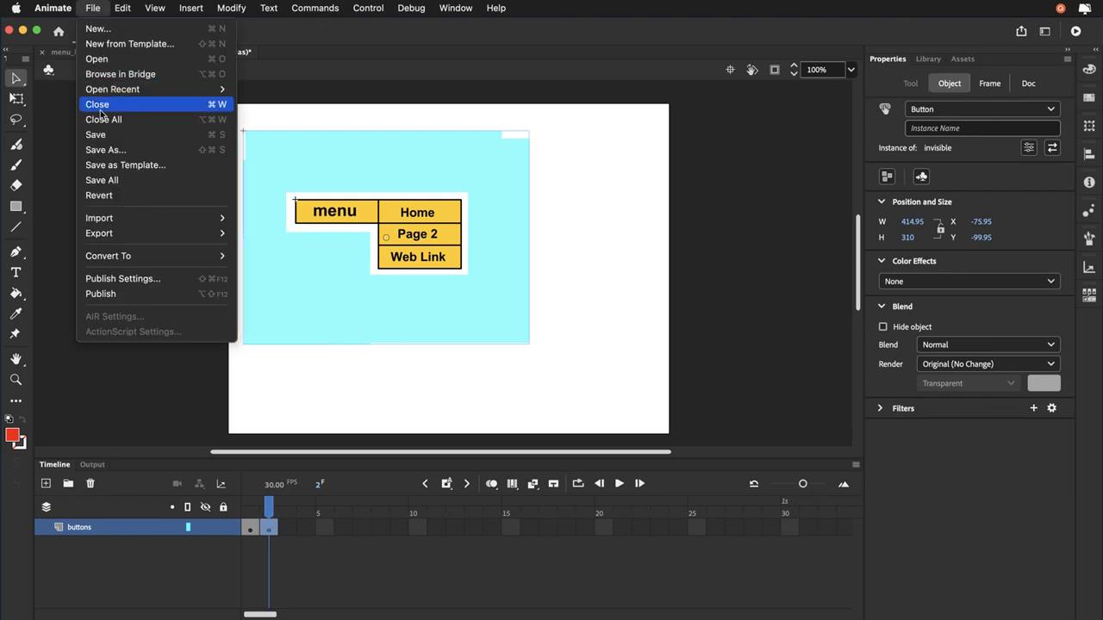
{"action": "left_click", "coordinate": [98, 135]}
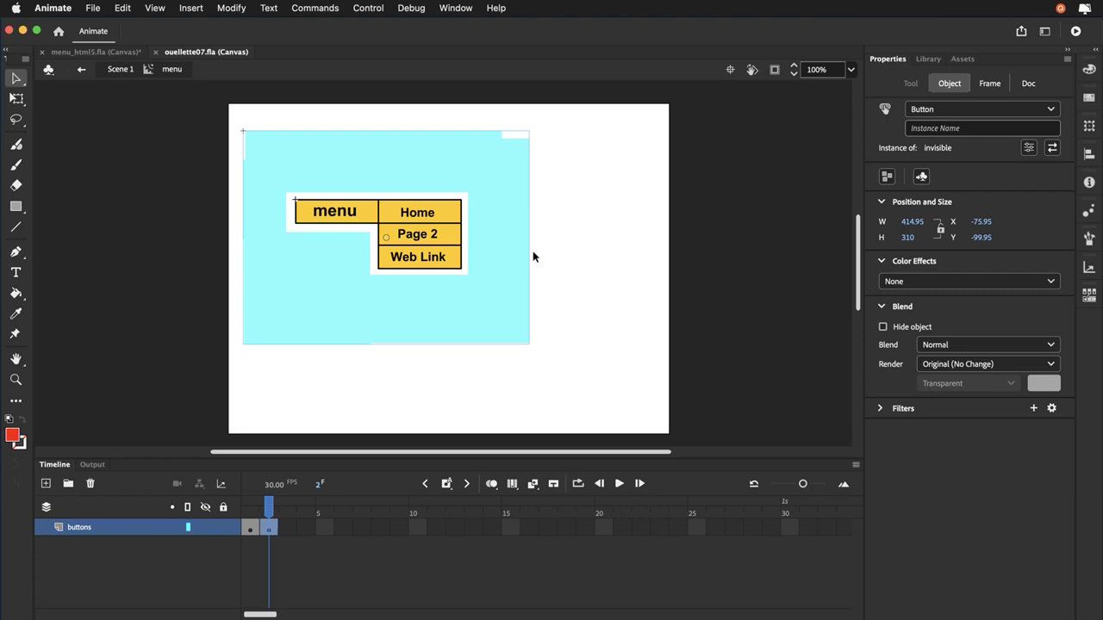
- On frame 1 of the menu clip, give the yellow button behind the menu label the instance name menu_btn
{"action": "left_click", "coordinate": [255, 517]}
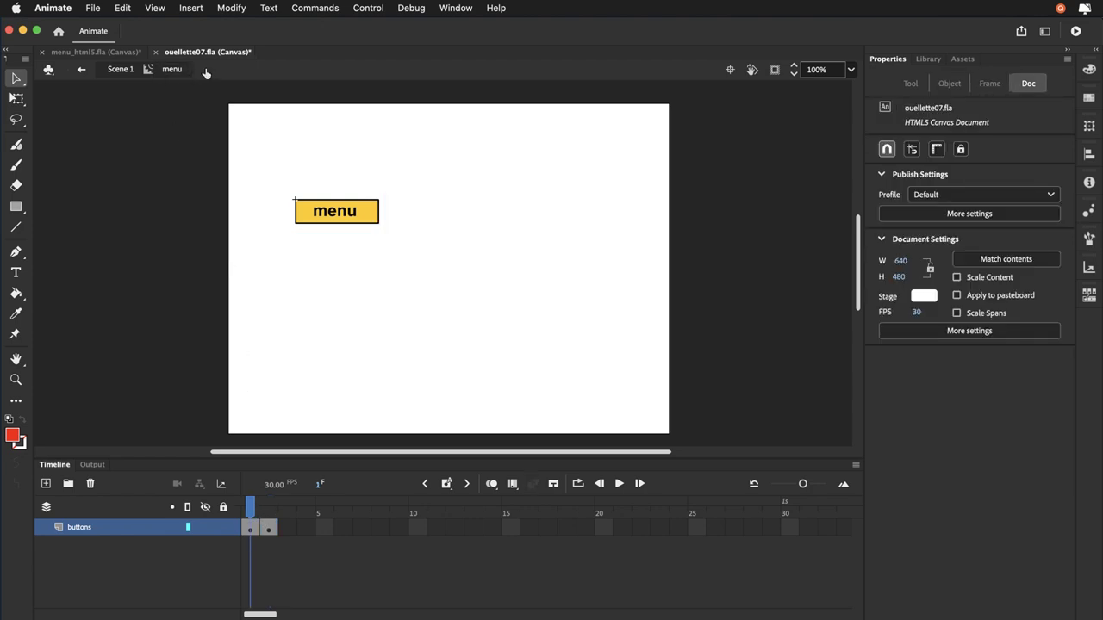
{"action": "left_click", "coordinate": [299, 223]}
{"action": "left_click", "coordinate": [346, 220]}
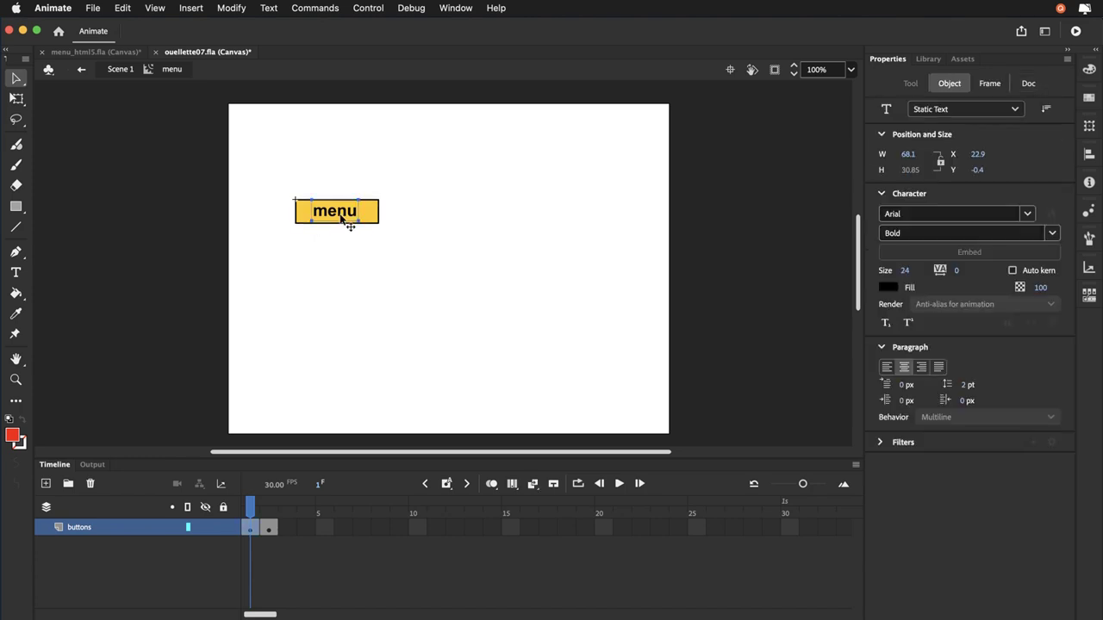
{"action": "left_click", "coordinate": [307, 222]}
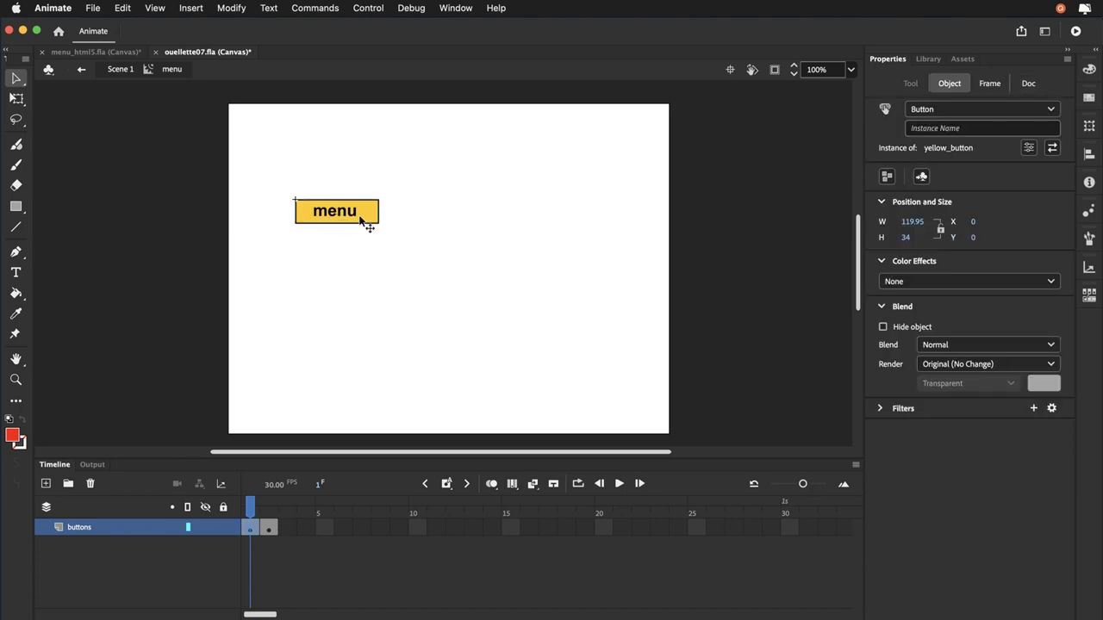
{"action": "left_click", "coordinate": [931, 131]}
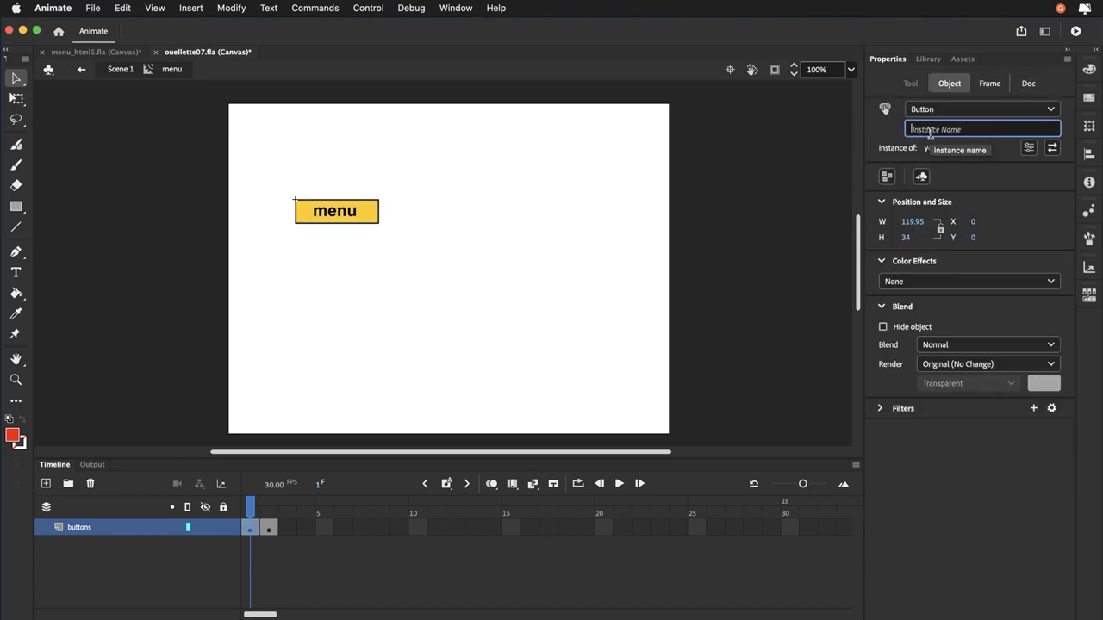
{"action": "type", "text": "menu_btn"}
{"action": "key", "text": "Return"}
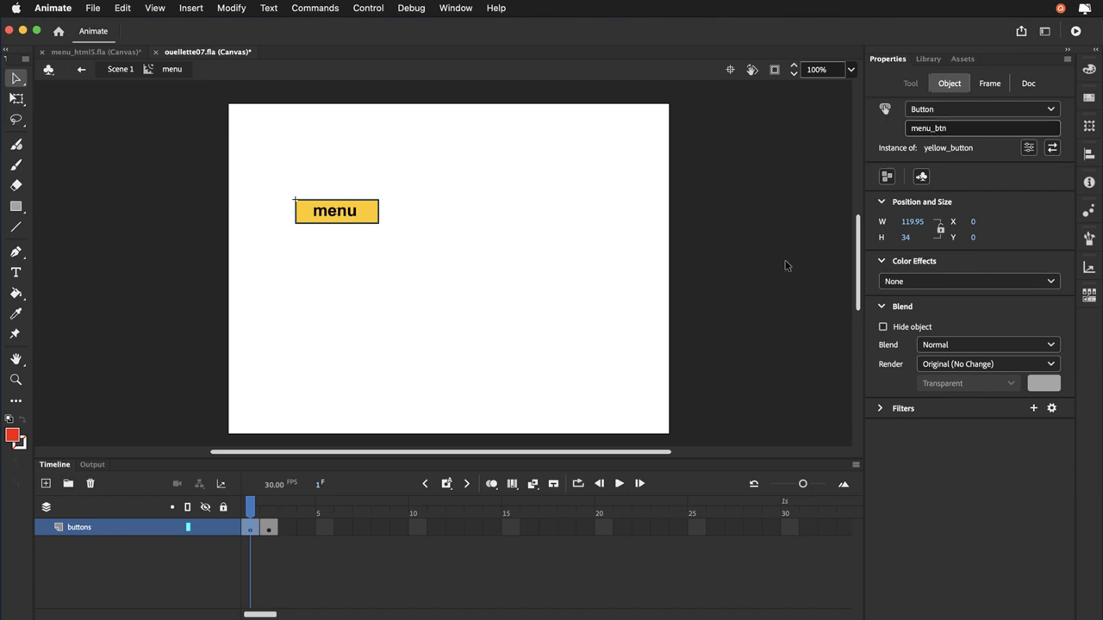
- On frame 2 of the menu clip, give the button behind the Home label the instance name home_btn
{"action": "left_click", "coordinate": [272, 509]}
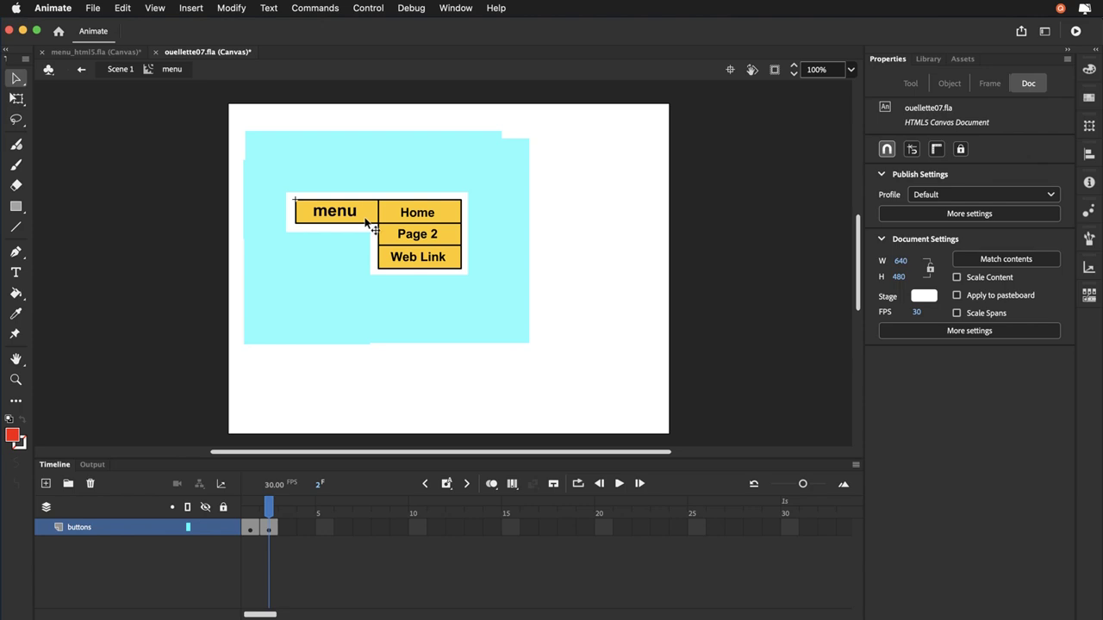
{"action": "left_click", "coordinate": [446, 220]}
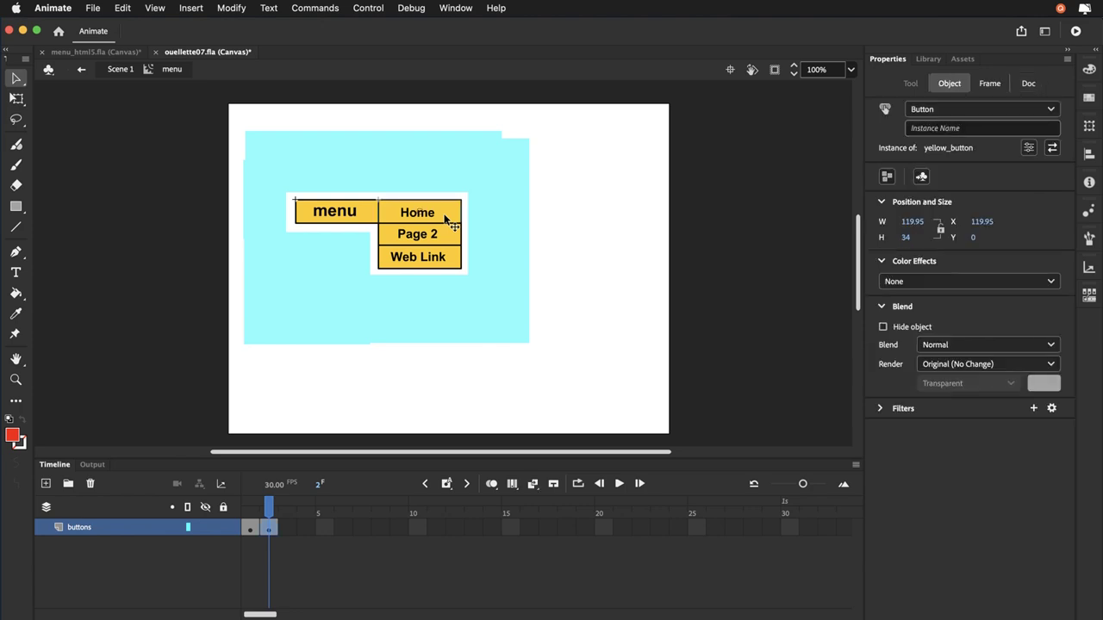
{"action": "left_click", "coordinate": [932, 130]}
{"action": "type", "text": "hom"}
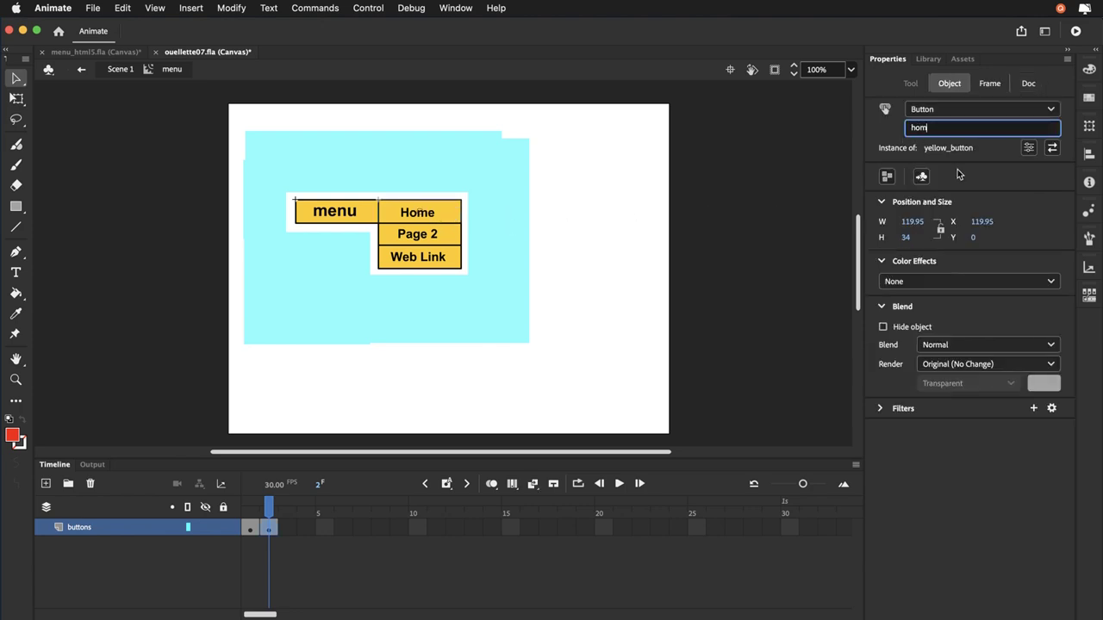
{"action": "type", "text": "e_btn"}
{"action": "key", "text": "Return"}
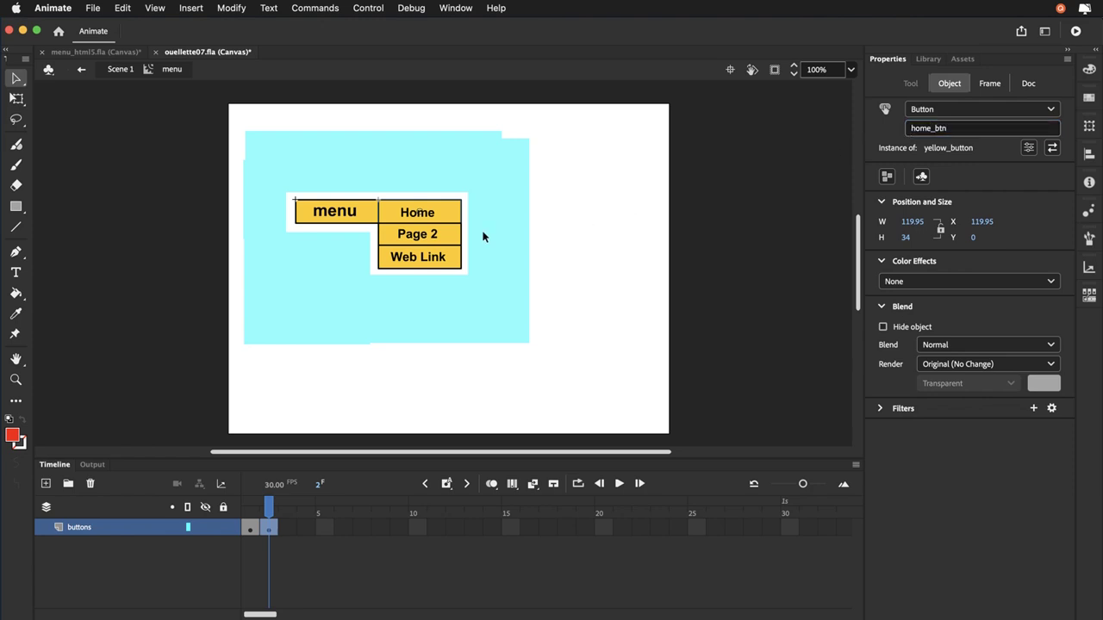
- Give the button behind the Page 2 label the instance name page2_btn
{"action": "left_click", "coordinate": [455, 234]}
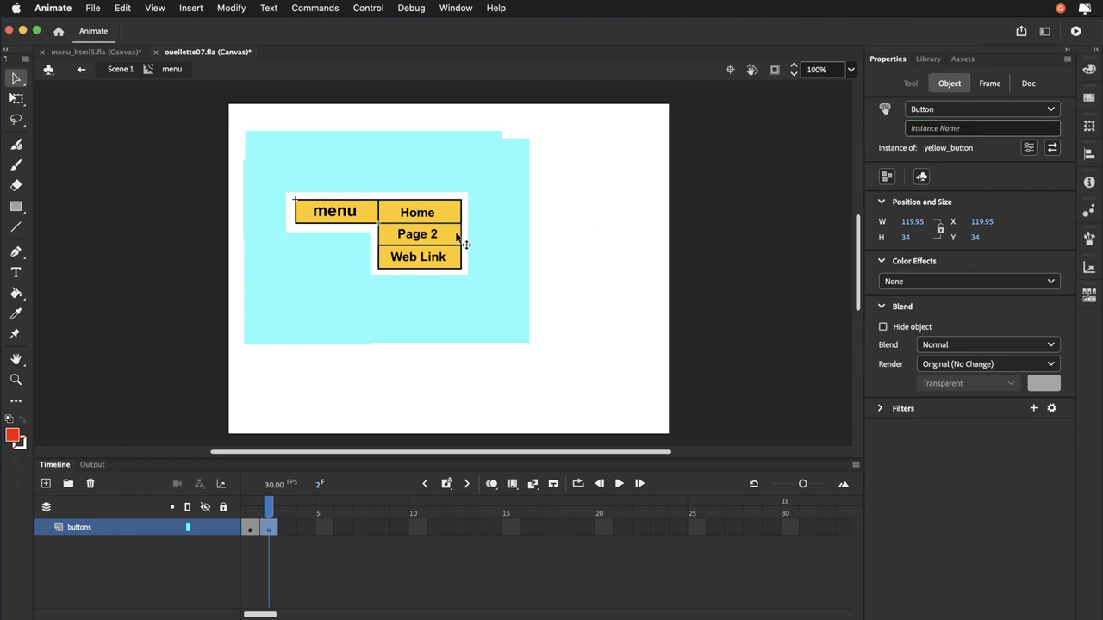
{"action": "left_click", "coordinate": [922, 128]}
{"action": "type", "text": "page2"}
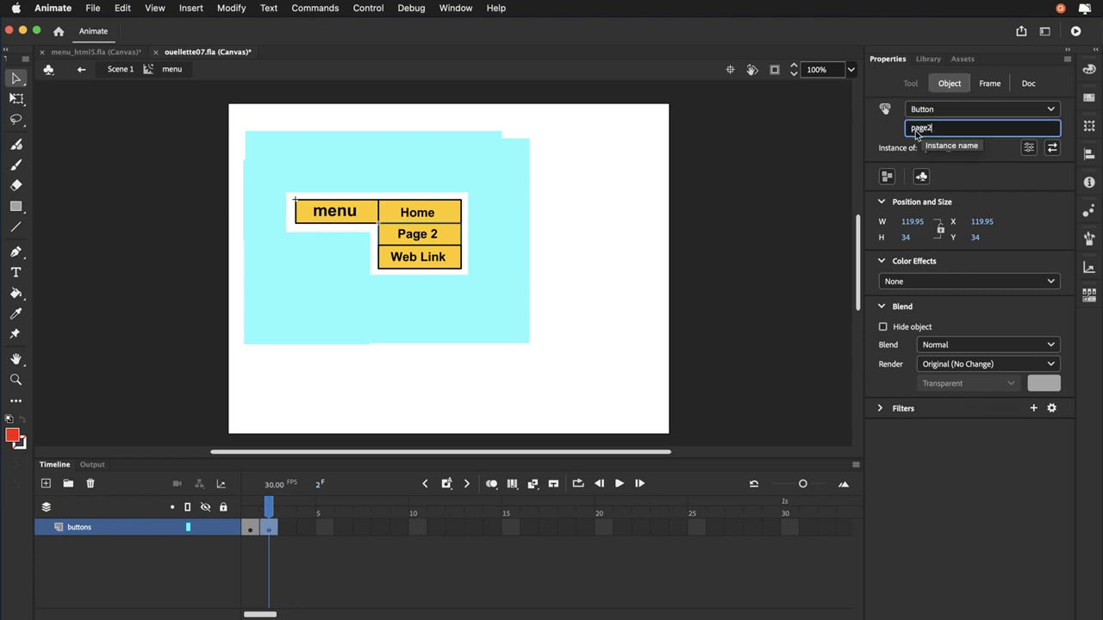
{"action": "type", "text": "_btn"}
{"action": "key", "text": "Return"}
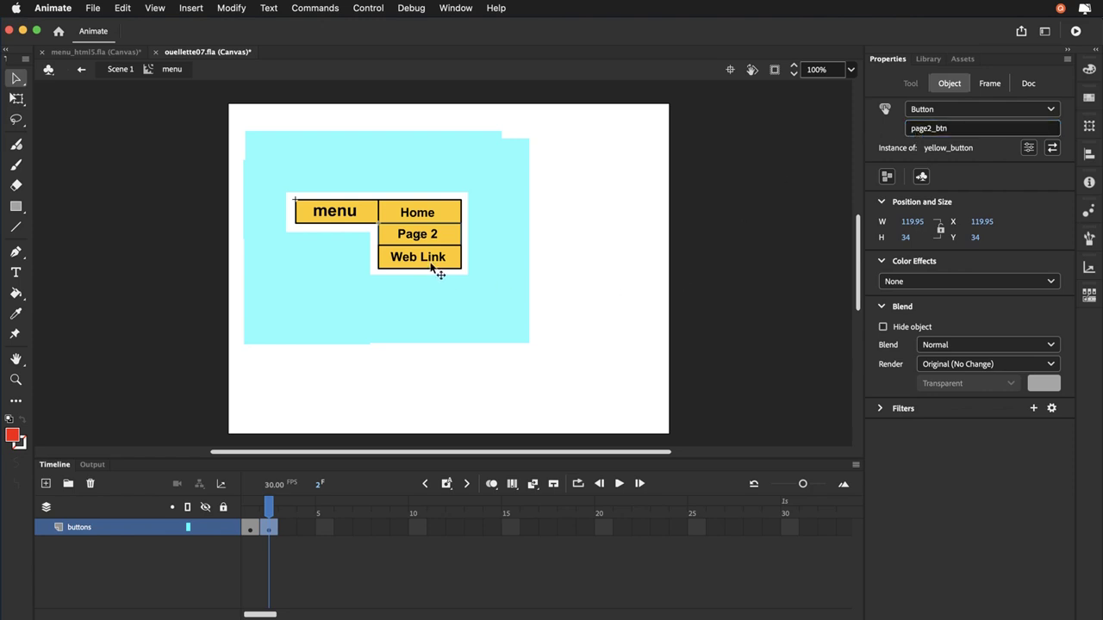
- Give the button behind the Web Link label the instance name web_btn
{"action": "left_click", "coordinate": [457, 265]}
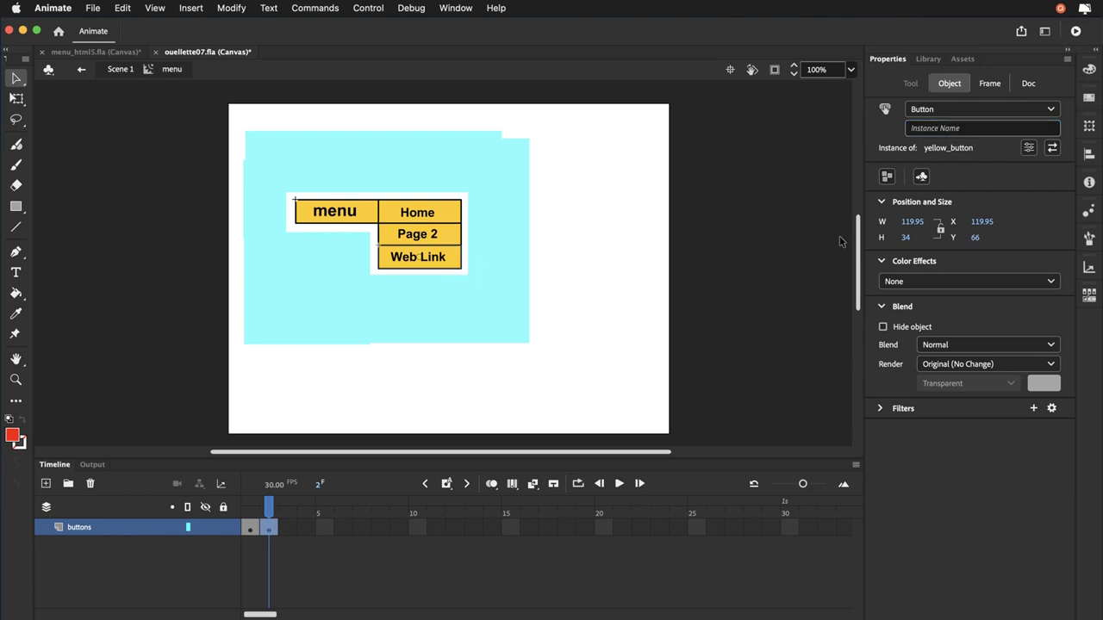
{"action": "left_click", "coordinate": [943, 133]}
{"action": "type", "text": "web_nt"}
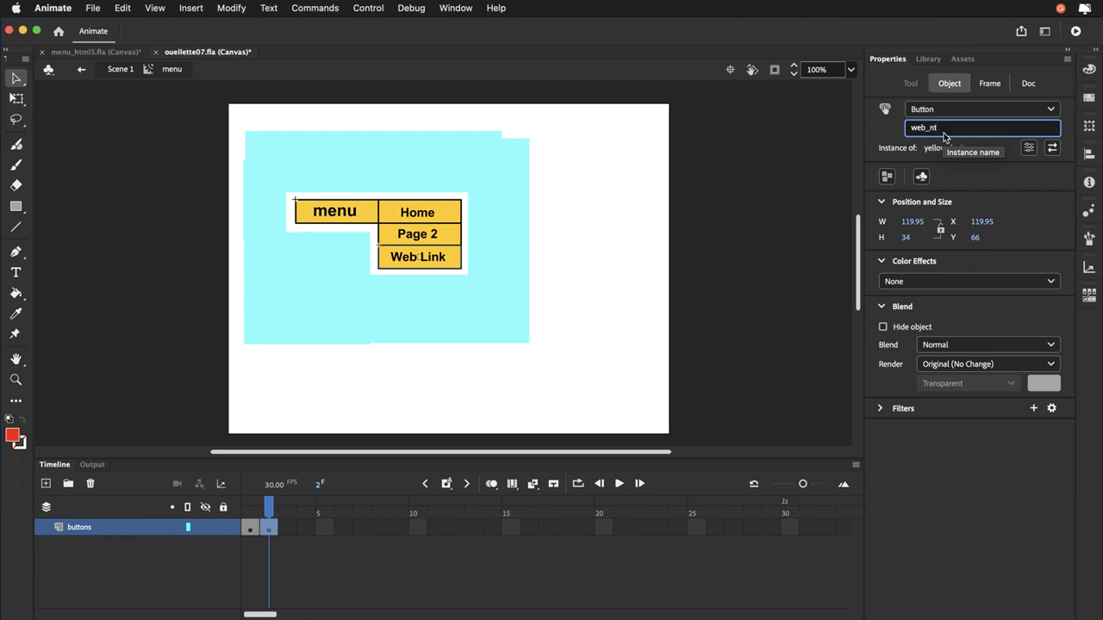
{"action": "key", "text": "BackSpace"}
{"action": "key", "text": "Return"}
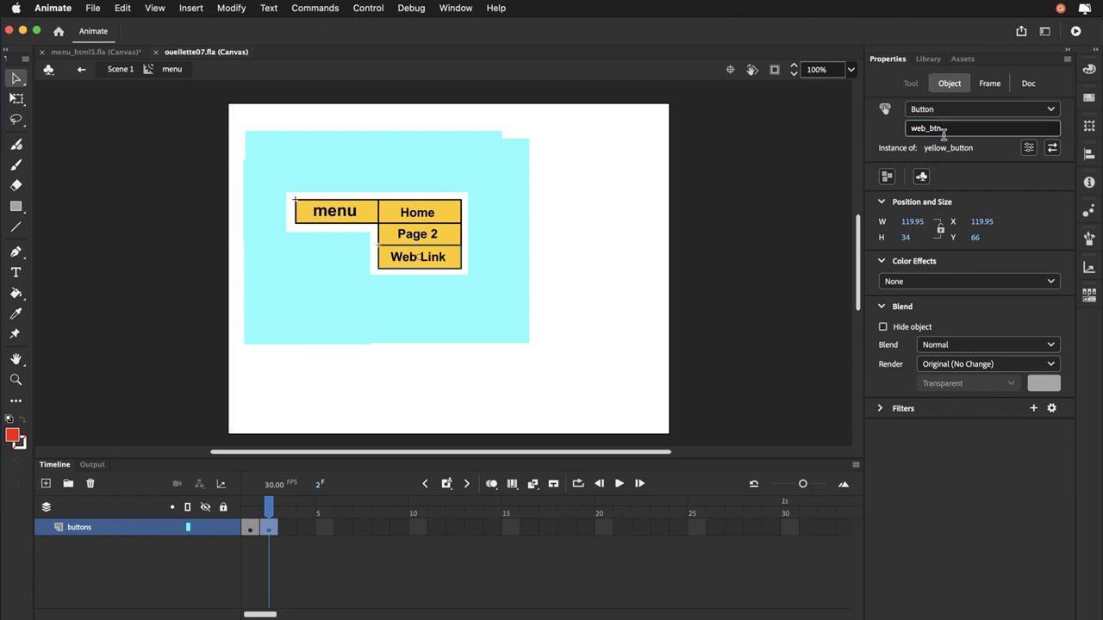
- Give the invisible button surrounding the menu the instance name invisible_btn and save the document
{"action": "left_click", "coordinate": [304, 315]}
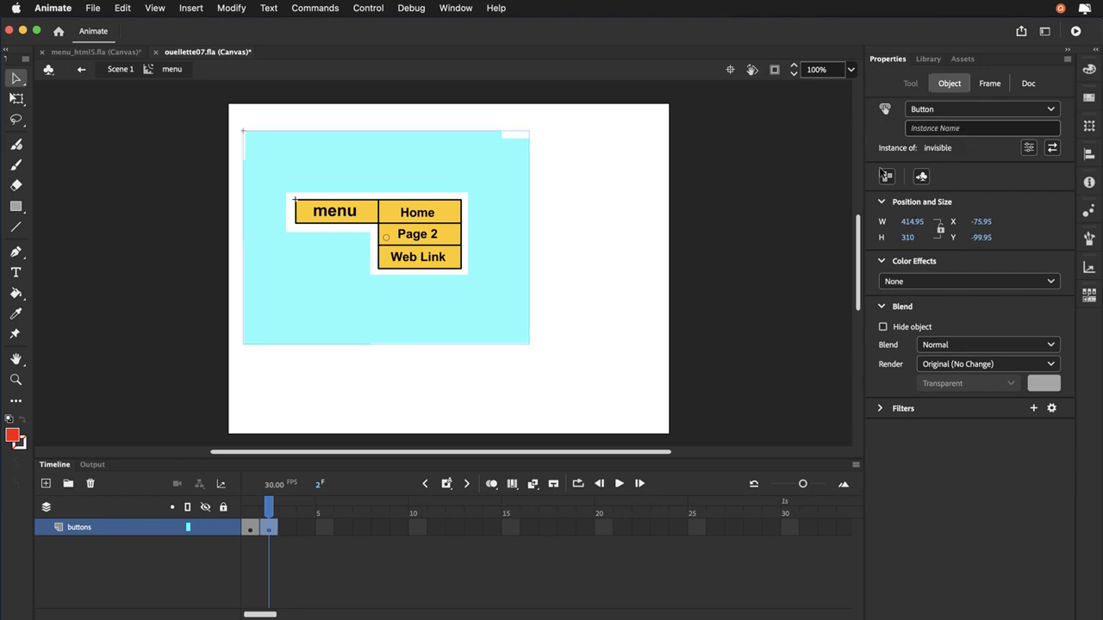
{"action": "left_click", "coordinate": [918, 133]}
{"action": "type", "text": "invi"}
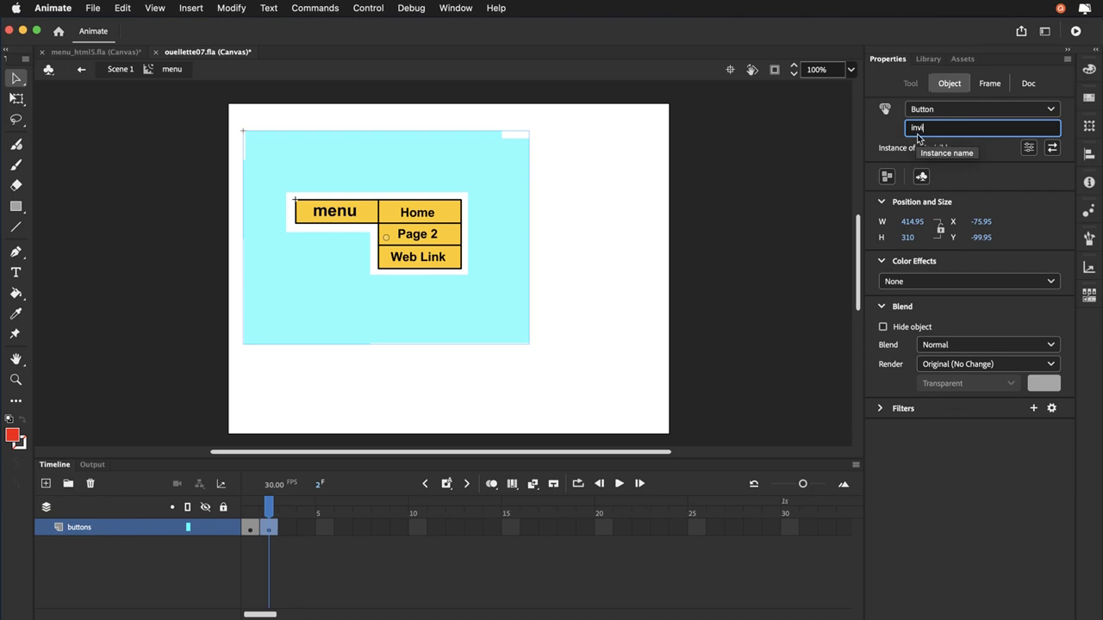
{"action": "type", "text": "sible_btn"}
{"action": "key", "text": "Return"}
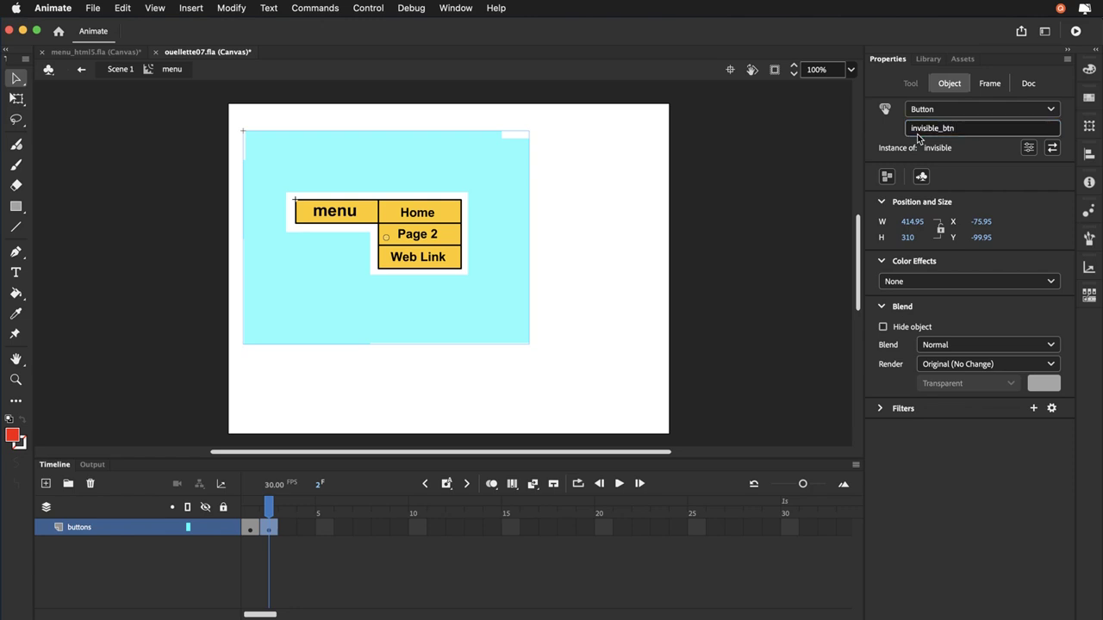
{"action": "key", "text": "super+s"}
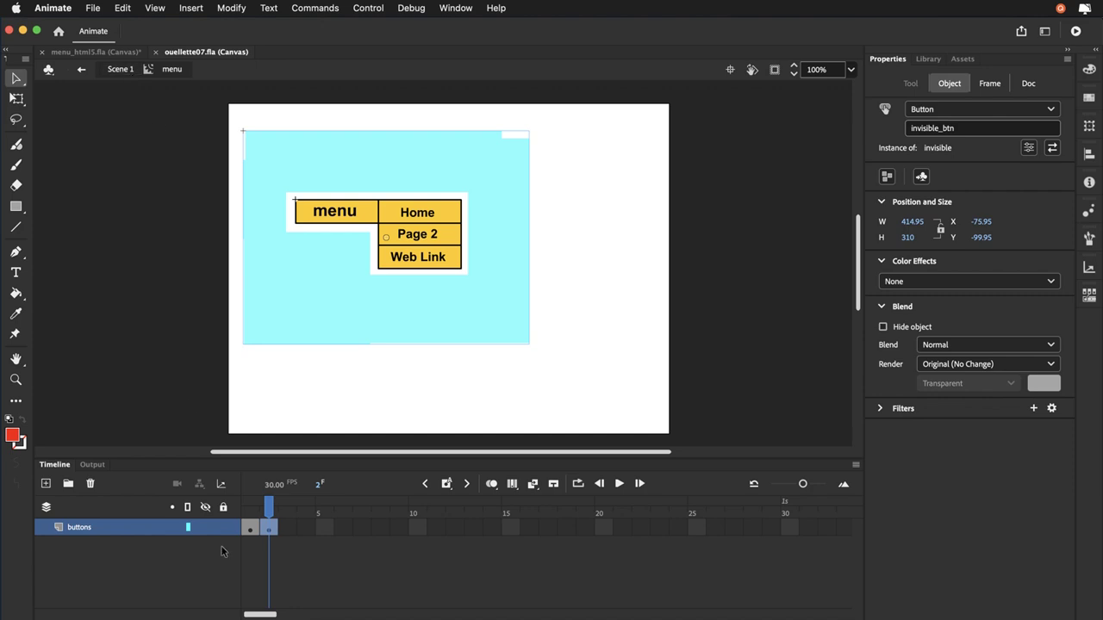
{"action": "left_click", "coordinate": [249, 518]}
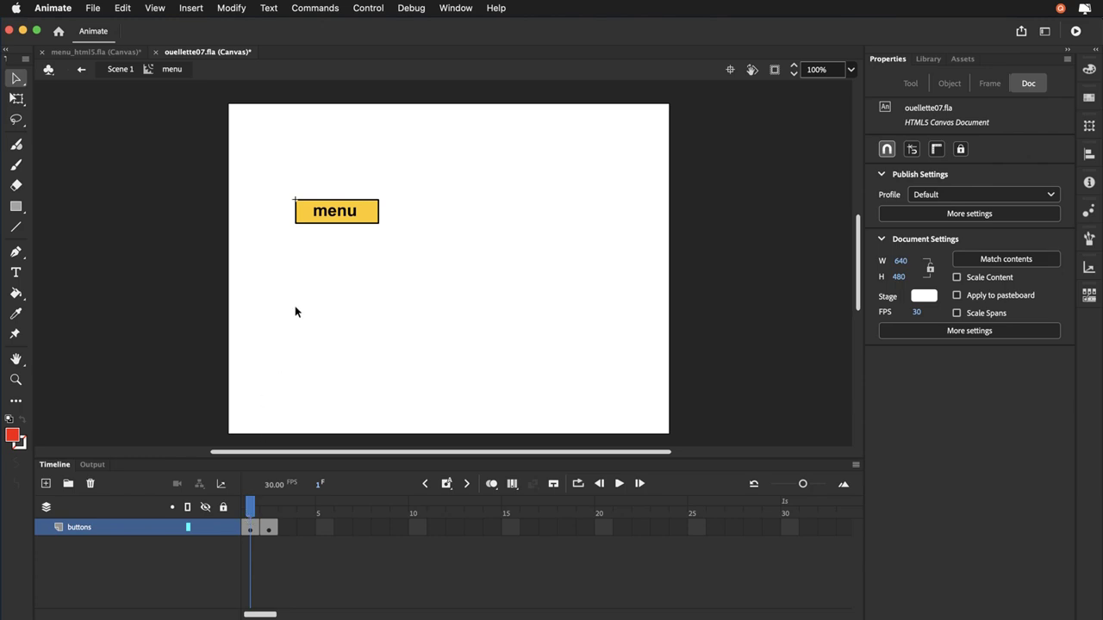
{"action": "left_click", "coordinate": [269, 517]}
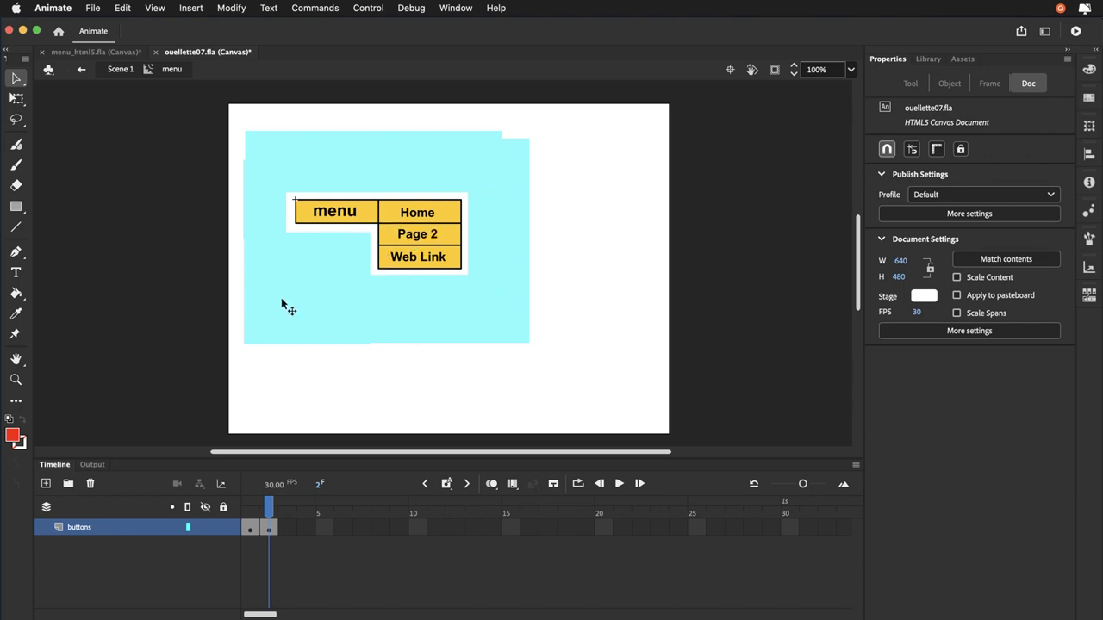
{"action": "left_click", "coordinate": [252, 507]}
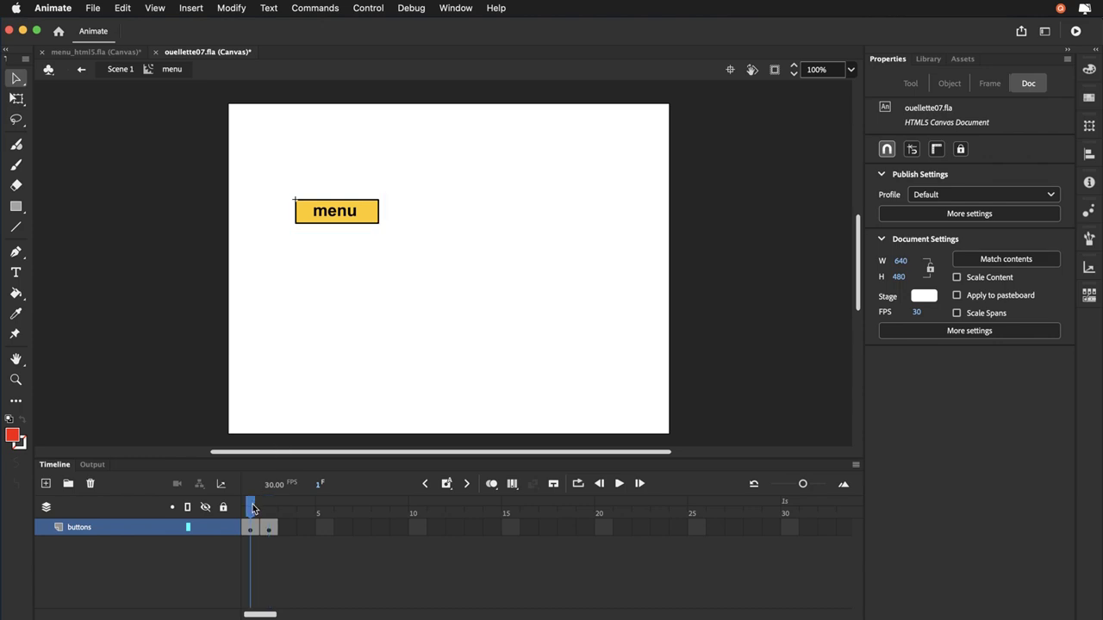
- Return to Scene 1, extend the Actions, frame_labels, pages and menu layers to frame 20, and save the document
{"action": "left_click", "coordinate": [121, 70]}
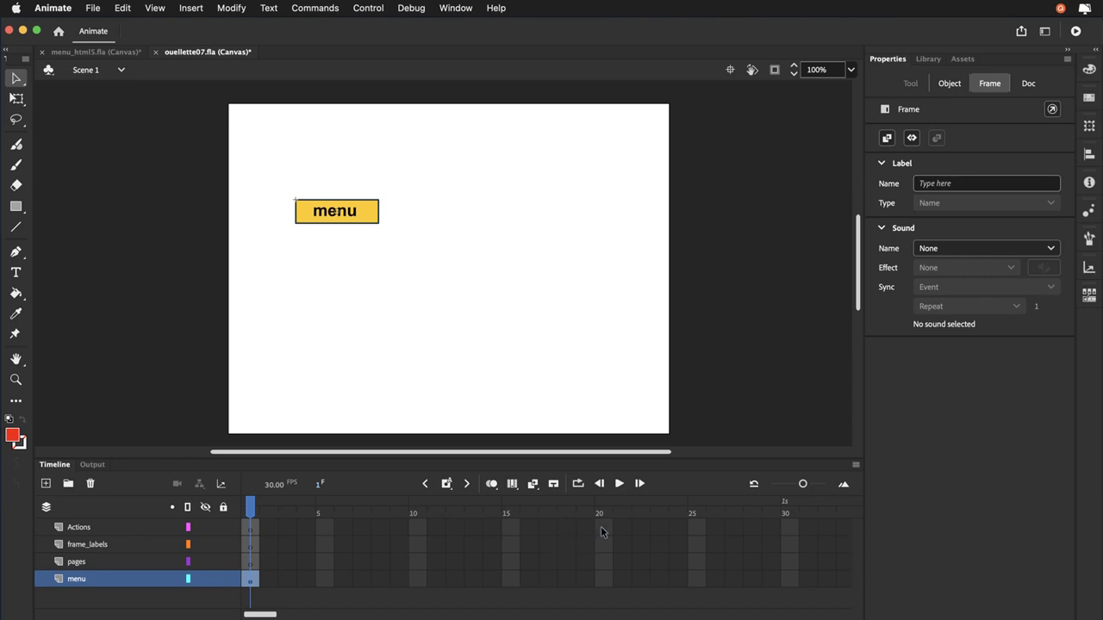
{"action": "left_click_drag", "start_coordinate": [602, 527], "coordinate": [601, 581]}
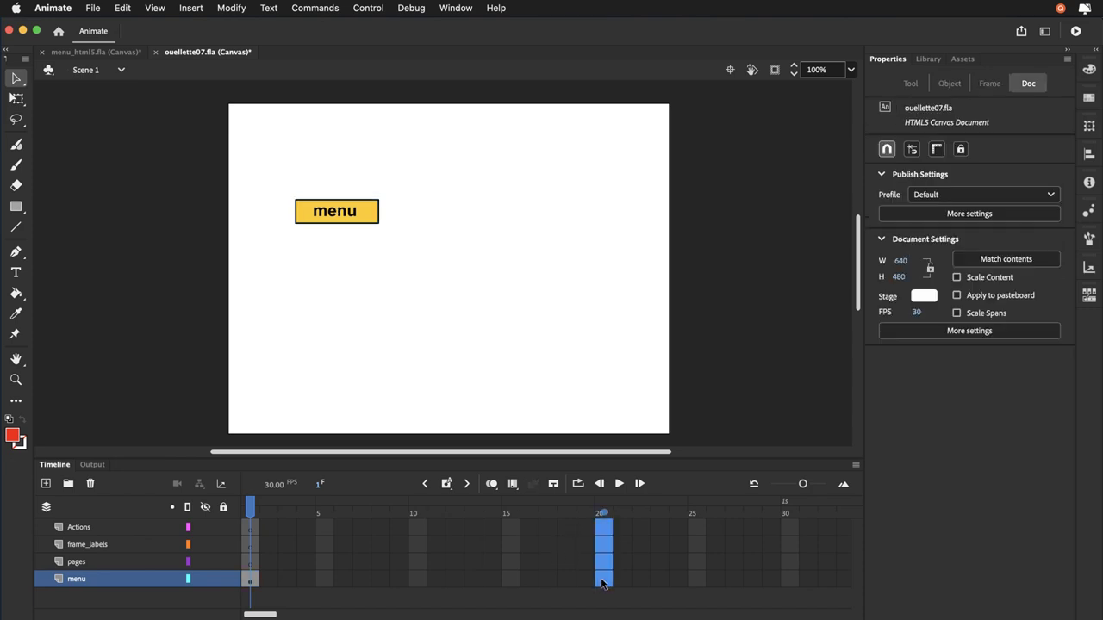
{"action": "key", "text": "F5"}
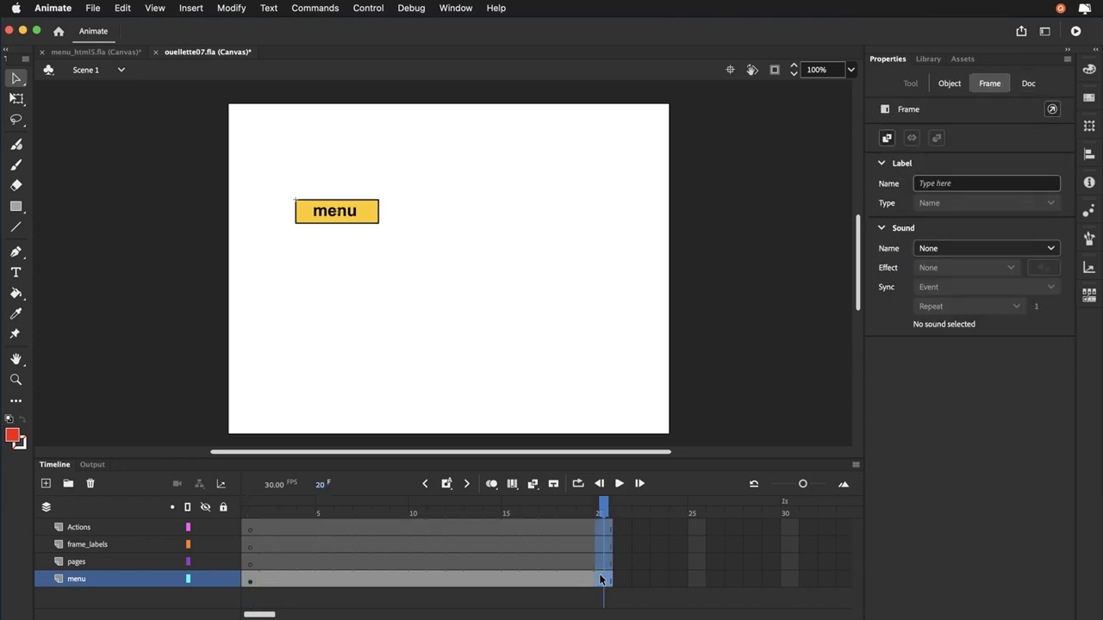
{"action": "key", "text": "super+s"}
- On frame 1 of the pages layer, add the static text Home at size 96
{"action": "left_click", "coordinate": [252, 509]}
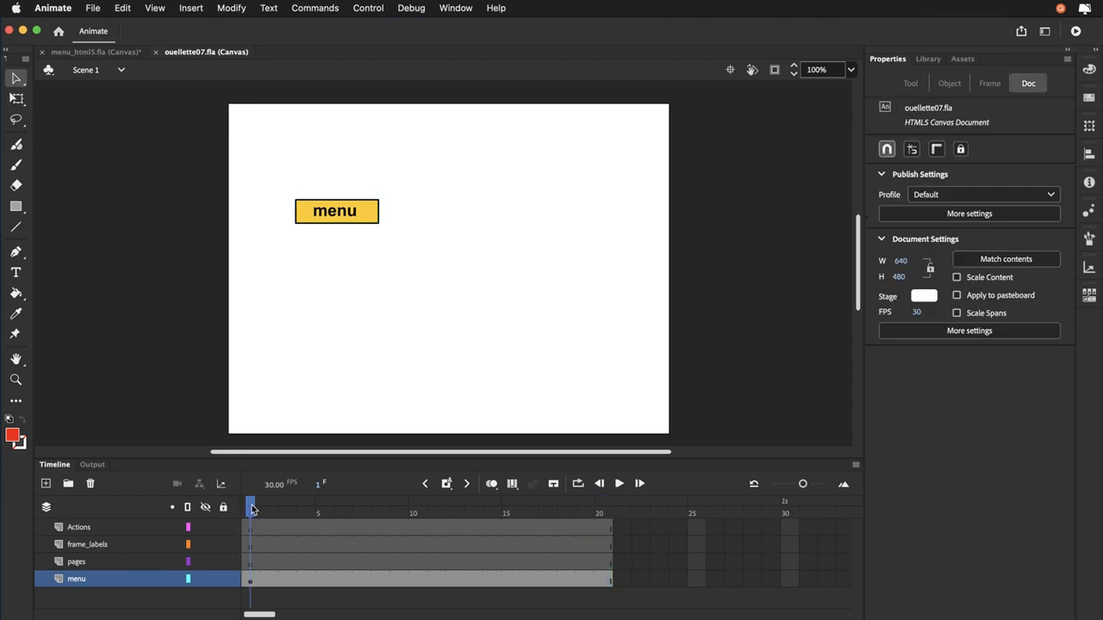
{"action": "left_click", "coordinate": [252, 562]}
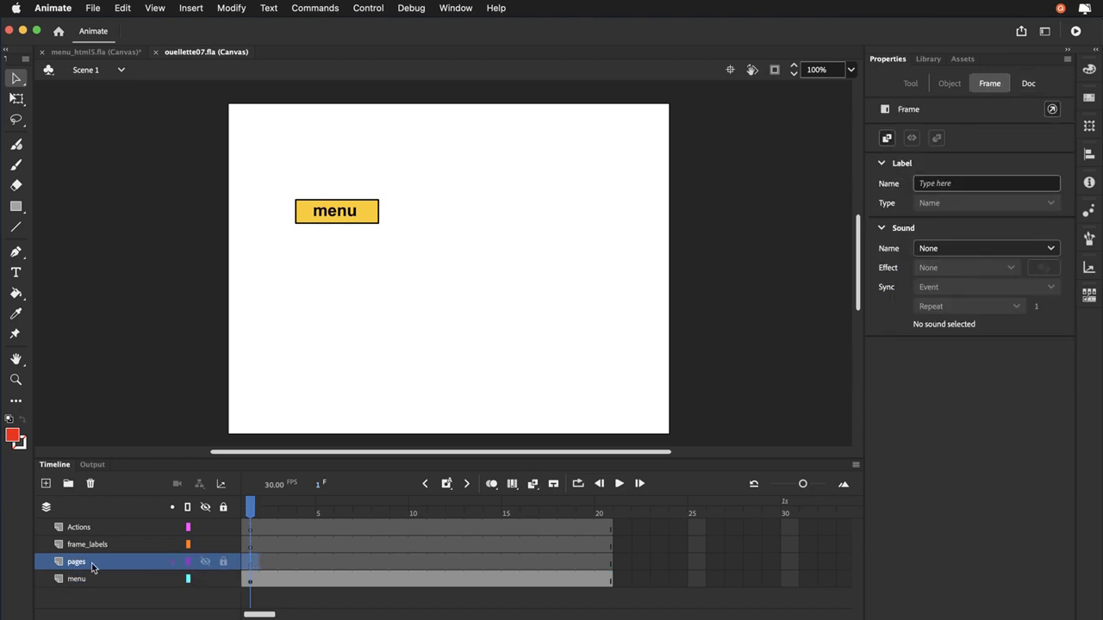
{"action": "left_click", "coordinate": [15, 274]}
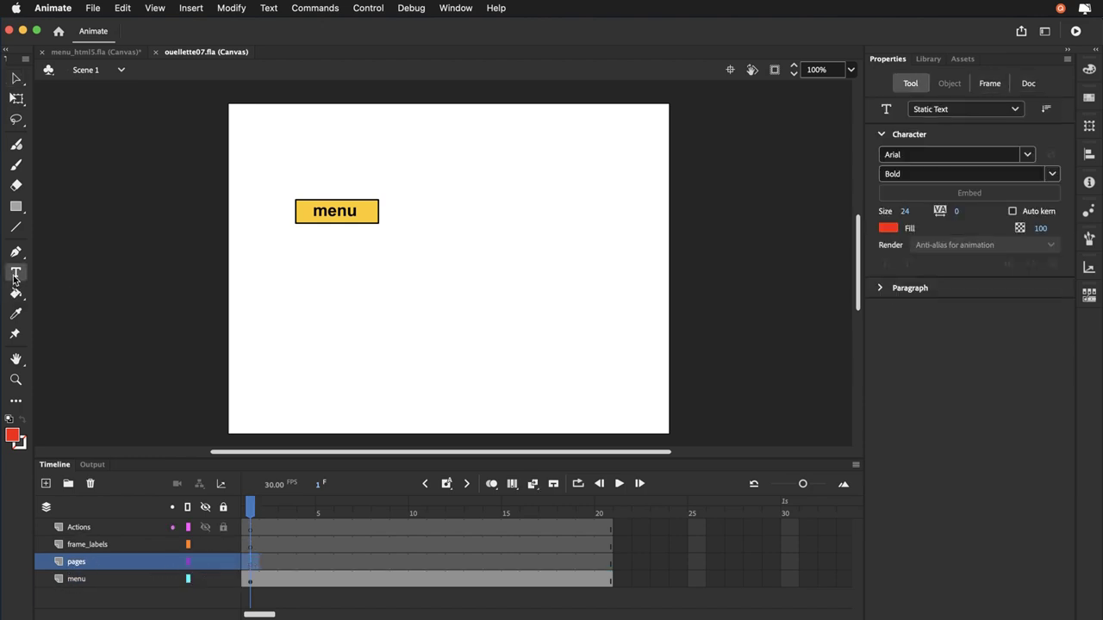
{"action": "left_click", "coordinate": [420, 401]}
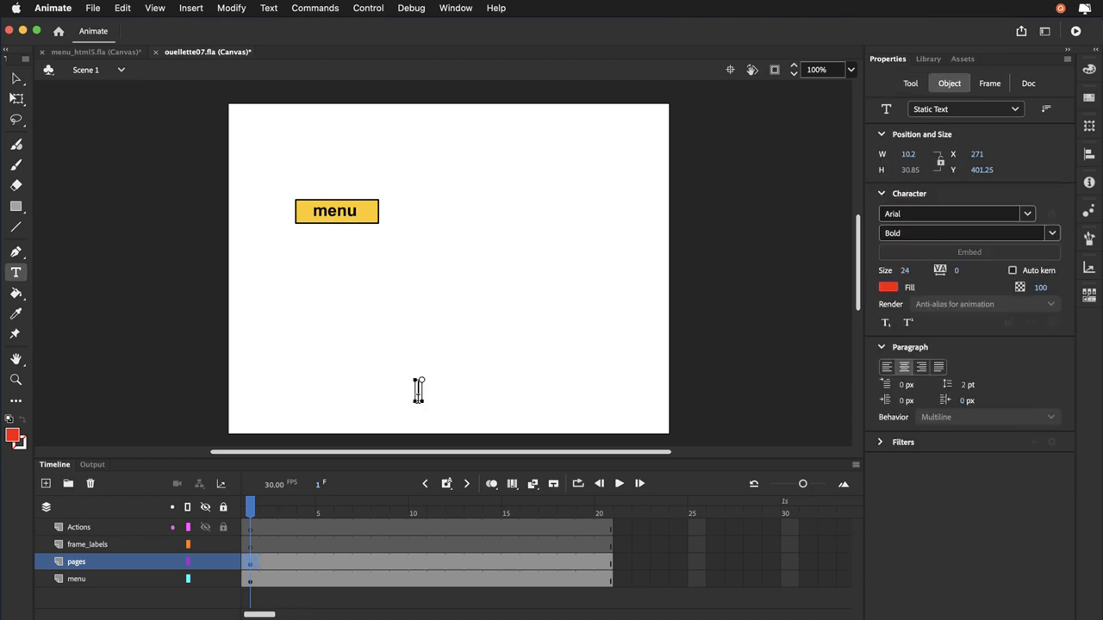
{"action": "type", "text": "Home"}
{"action": "double_click", "coordinate": [406, 393]}
{"action": "left_click_drag", "start_coordinate": [906, 272], "coordinate": [973, 274]}
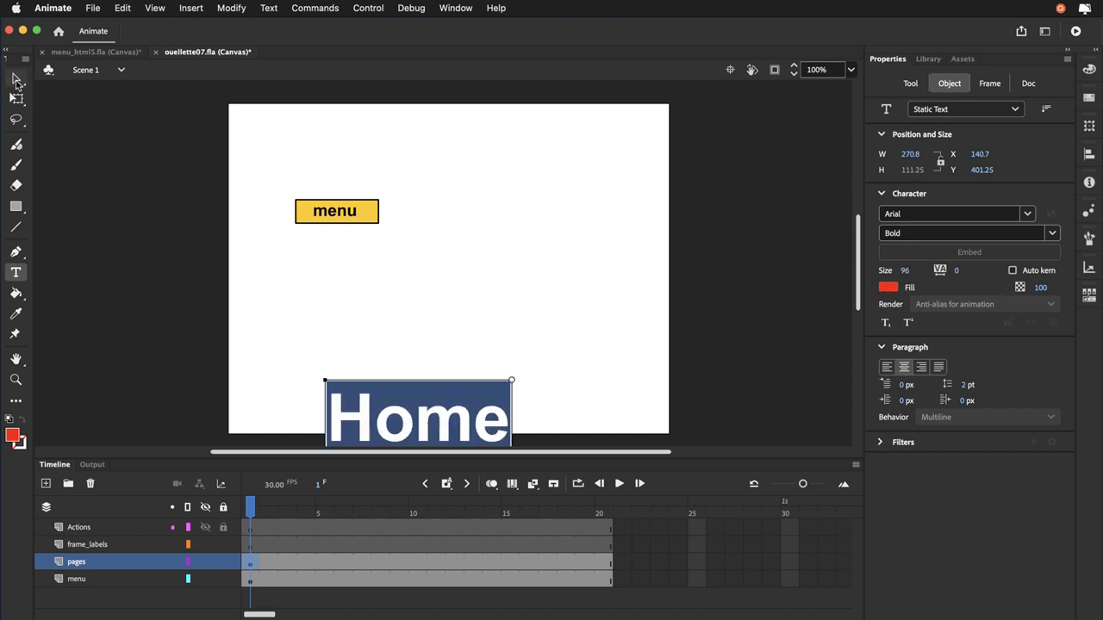
- Move the Home text to the stage's lower-right area, at about X 318, Y 353, and colour it orange
{"action": "left_click", "coordinate": [15, 78]}
{"action": "left_click_drag", "start_coordinate": [365, 413], "coordinate": [474, 380]}
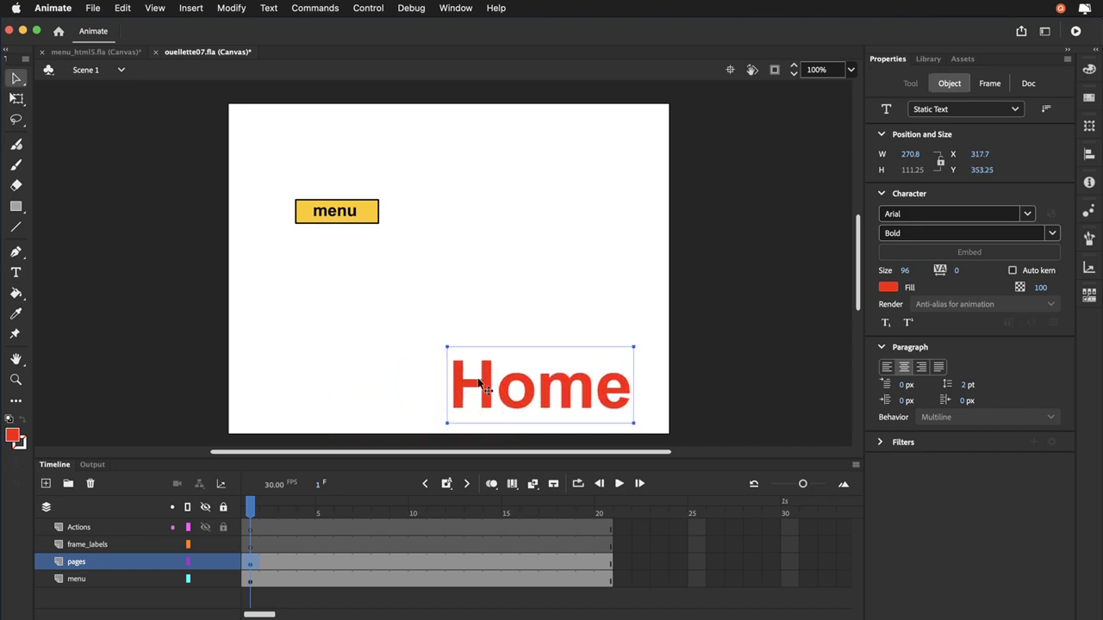
{"action": "double_click", "coordinate": [475, 379]}
{"action": "double_click", "coordinate": [475, 379]}
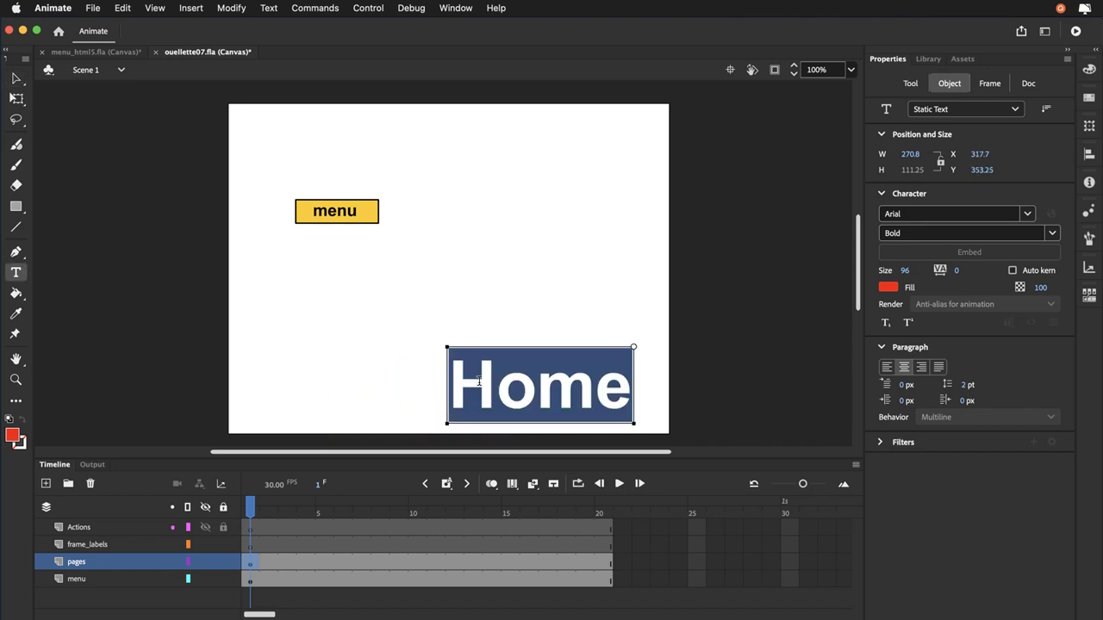
{"action": "left_click", "coordinate": [12, 436]}
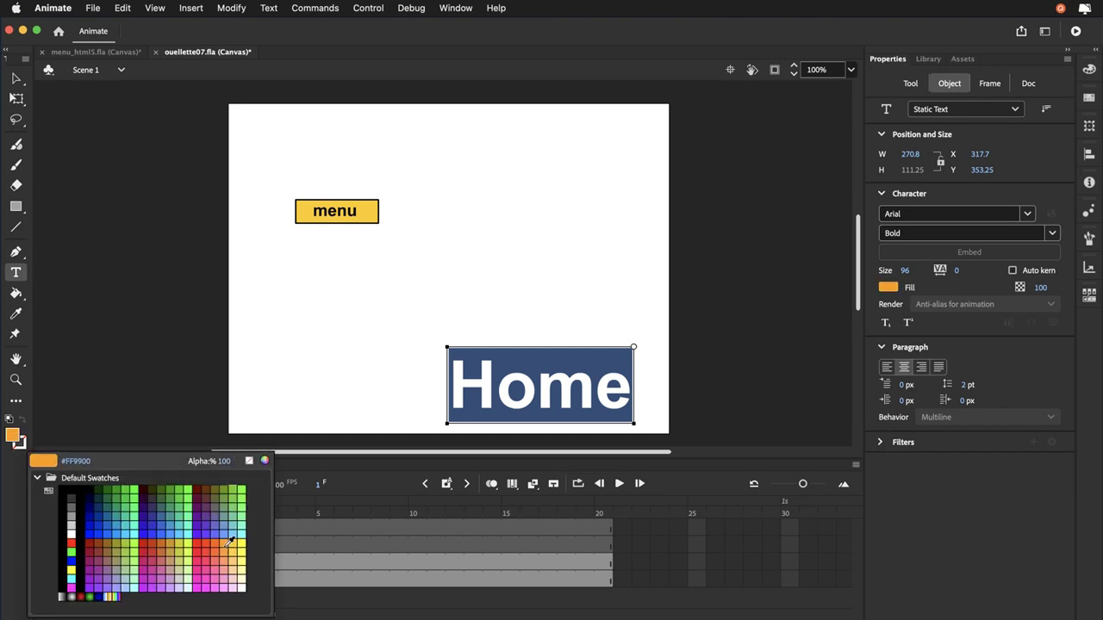
{"action": "left_click", "coordinate": [215, 545]}
{"action": "left_click", "coordinate": [15, 81]}
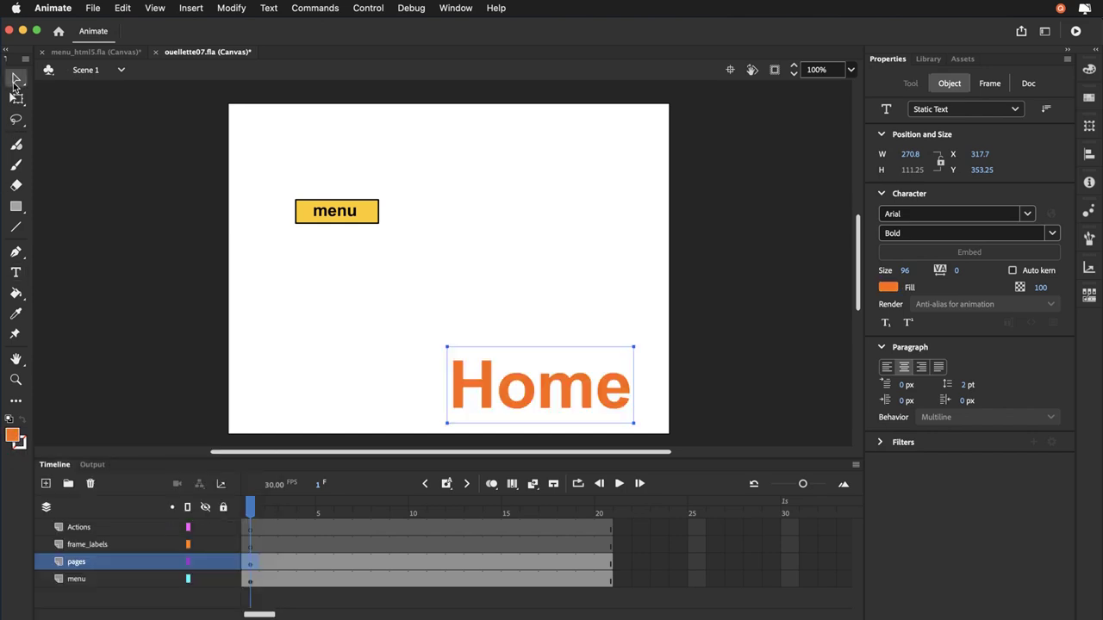
{"action": "left_click", "coordinate": [300, 303]}
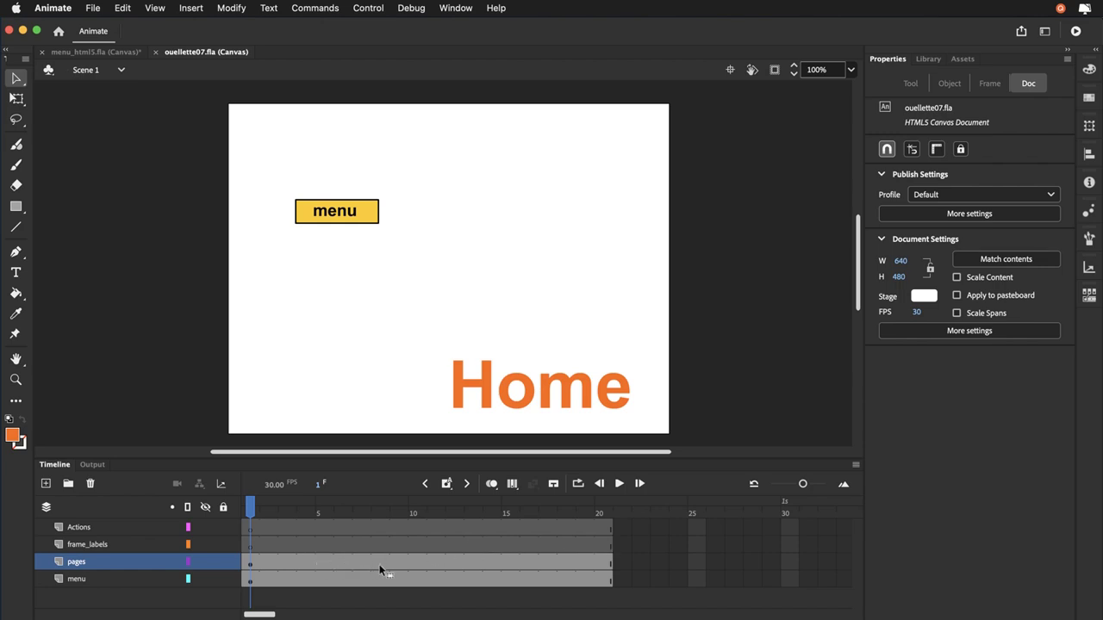
- Insert a keyframe at frame 5 of the pages layer and change its text to Page 2
{"action": "left_click", "coordinate": [321, 513]}
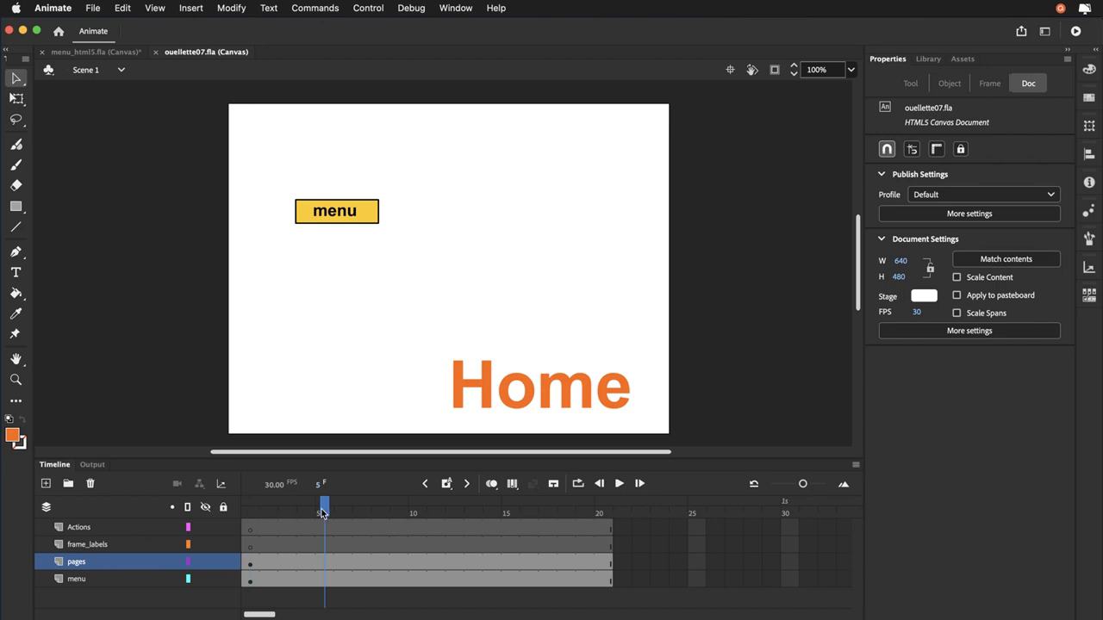
{"action": "left_click", "coordinate": [324, 565]}
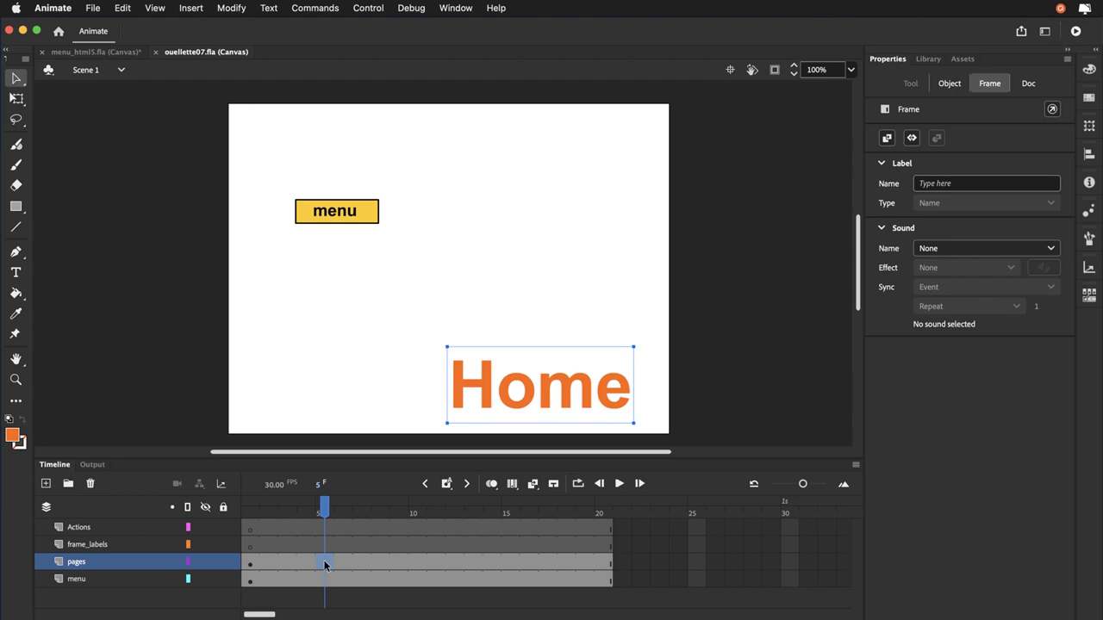
{"action": "key", "text": "F6"}
{"action": "double_click", "coordinate": [542, 402]}
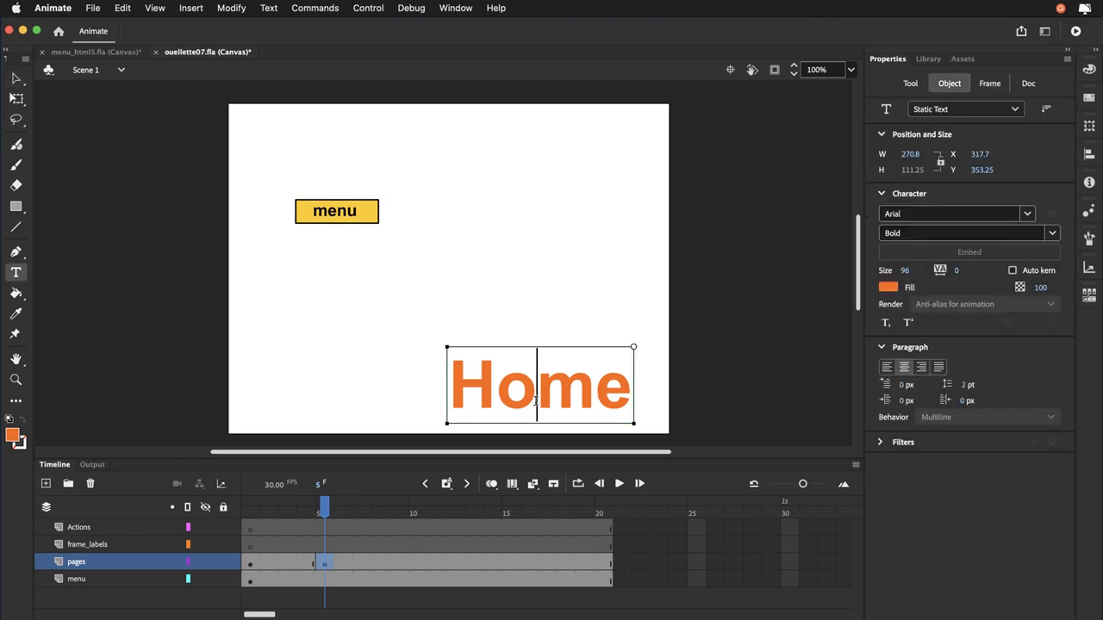
{"action": "double_click", "coordinate": [535, 401]}
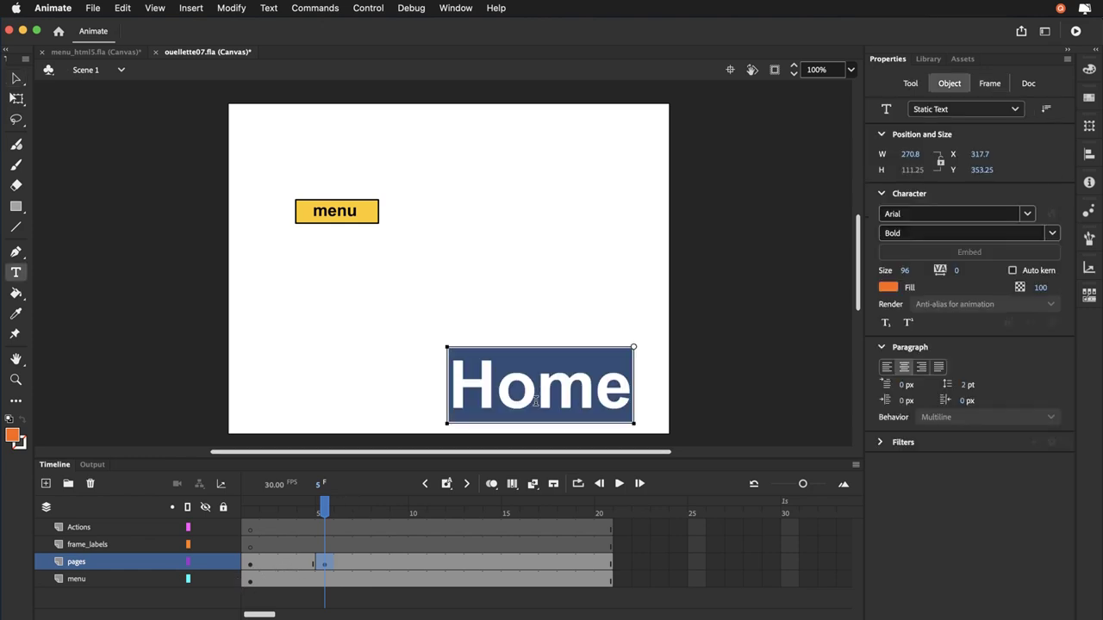
{"action": "type", "text": "Page 2"}
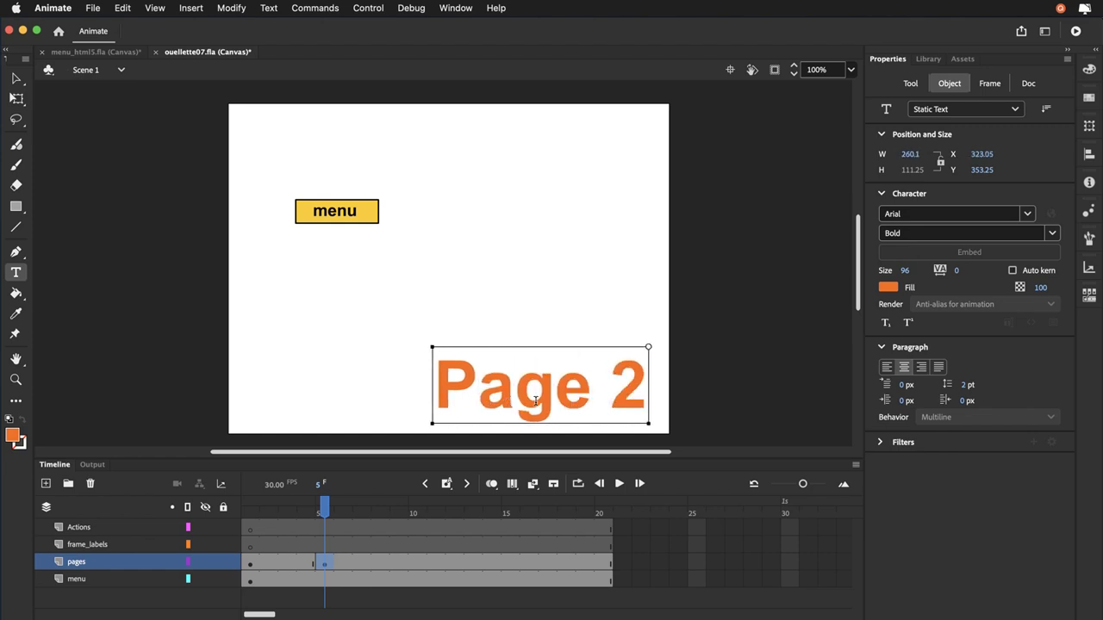
{"action": "left_click", "coordinate": [15, 79]}
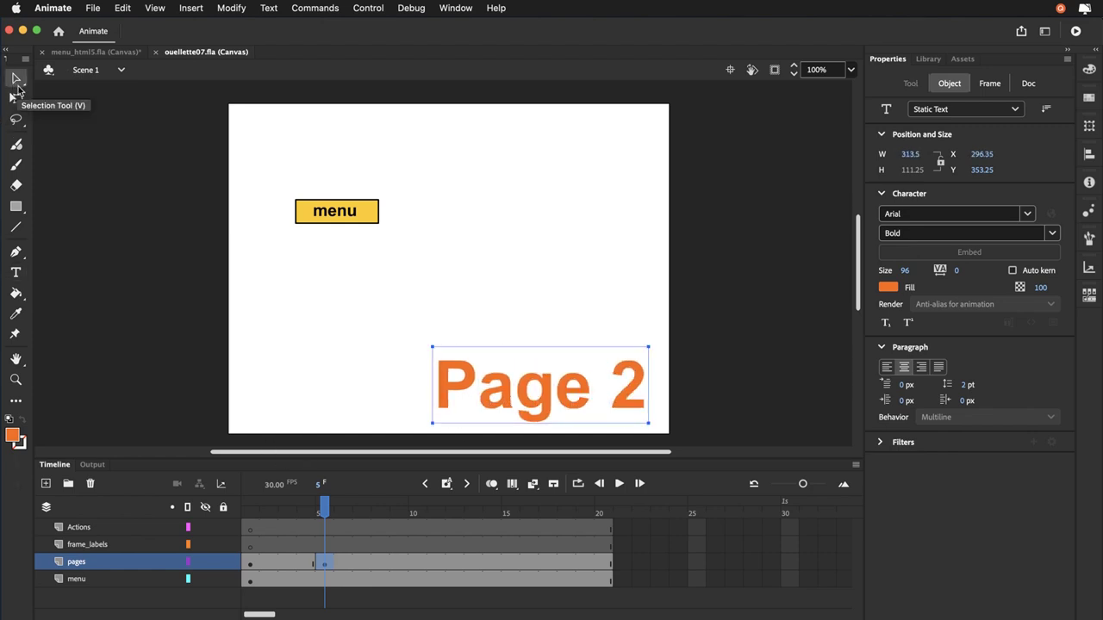
{"action": "left_click", "coordinate": [250, 514]}
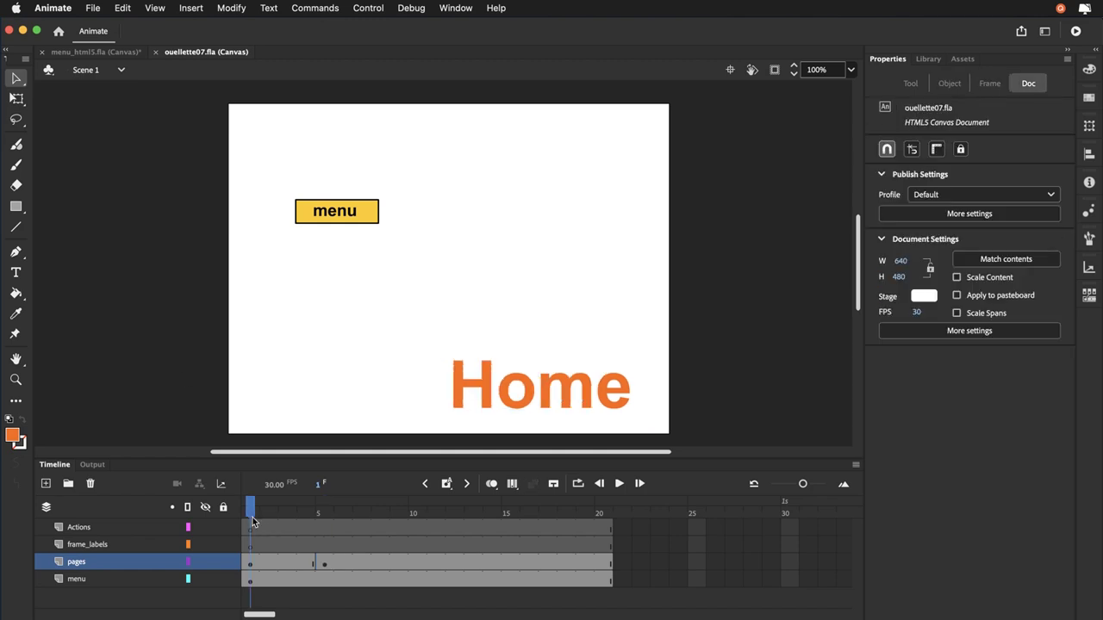
{"action": "left_click", "coordinate": [325, 508]}
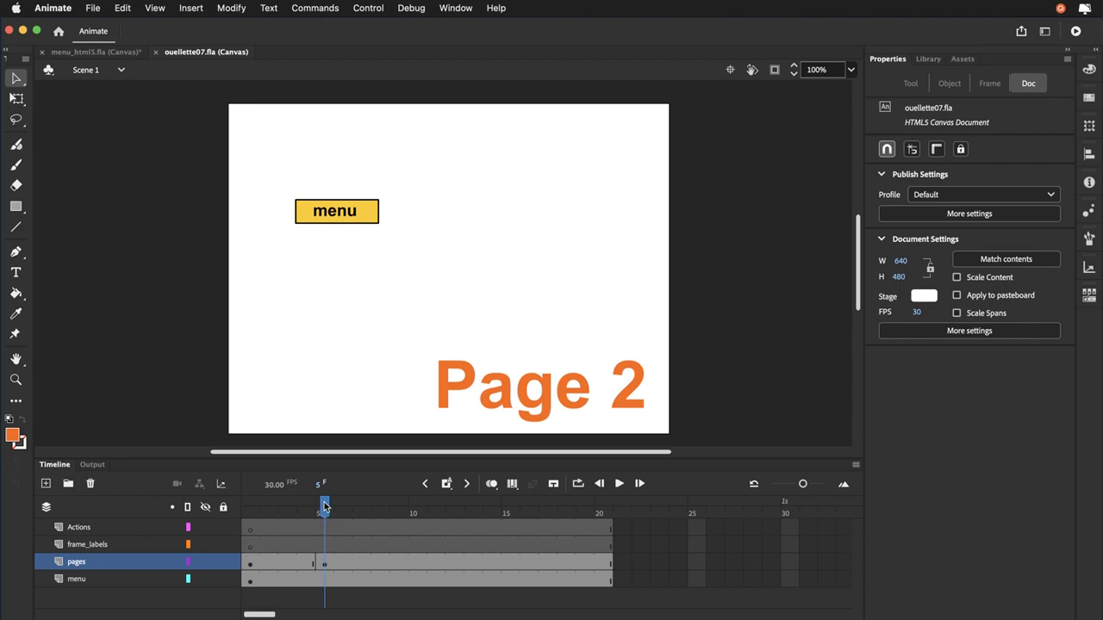
{"action": "left_click_drag", "start_coordinate": [325, 517], "coordinate": [248, 510]}
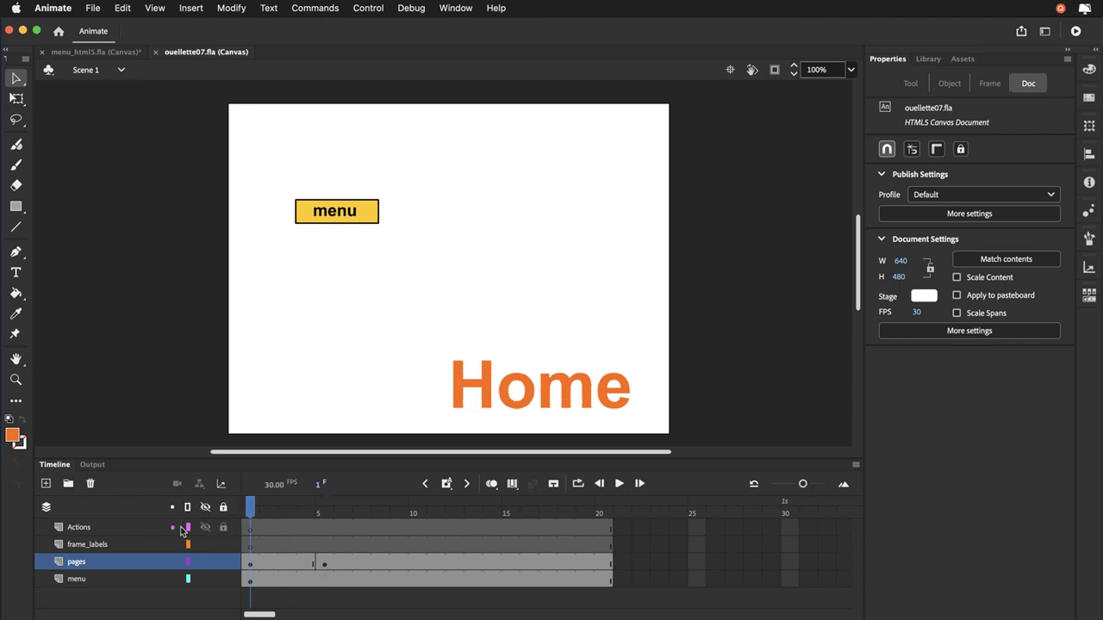
- Give frame 1 of the frame_labels layer the frame label home
{"action": "left_click", "coordinate": [252, 550]}
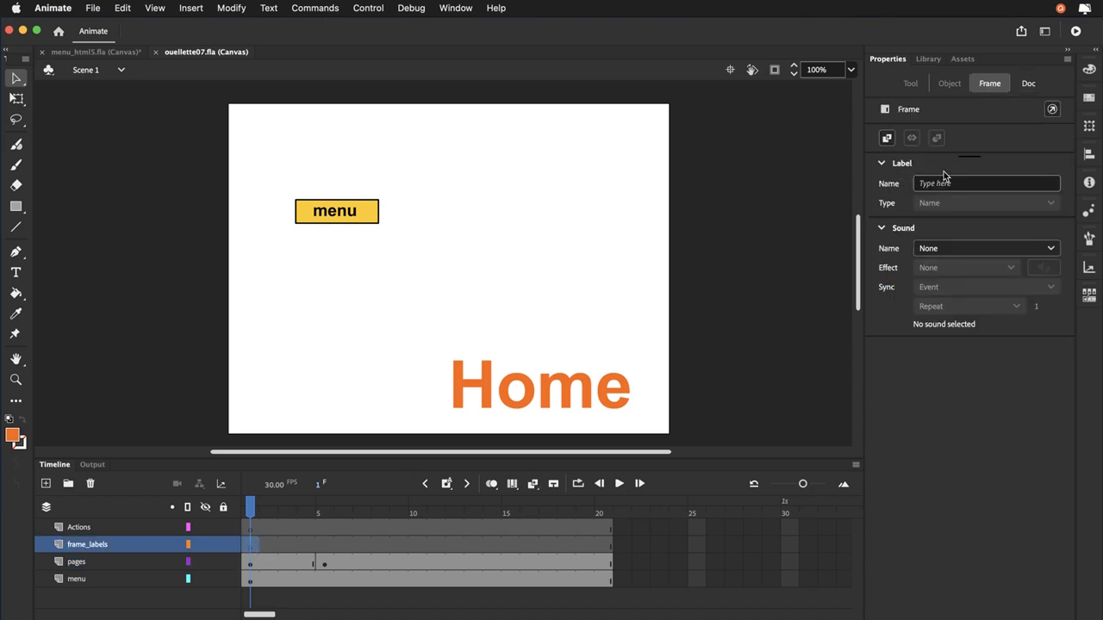
{"action": "left_click", "coordinate": [935, 189]}
{"action": "type", "text": "pg01"}
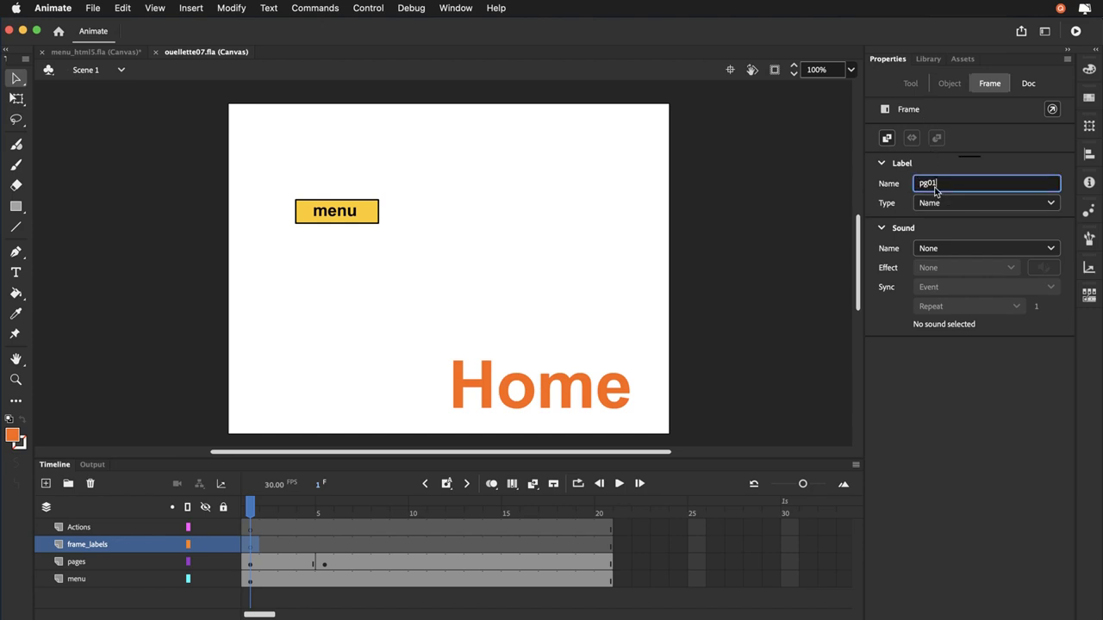
{"action": "key", "text": "BackSpace"}
{"action": "key", "text": "BackSpace"}
{"action": "key", "text": "BackSpace"}
{"action": "key", "text": "BackSpace"}
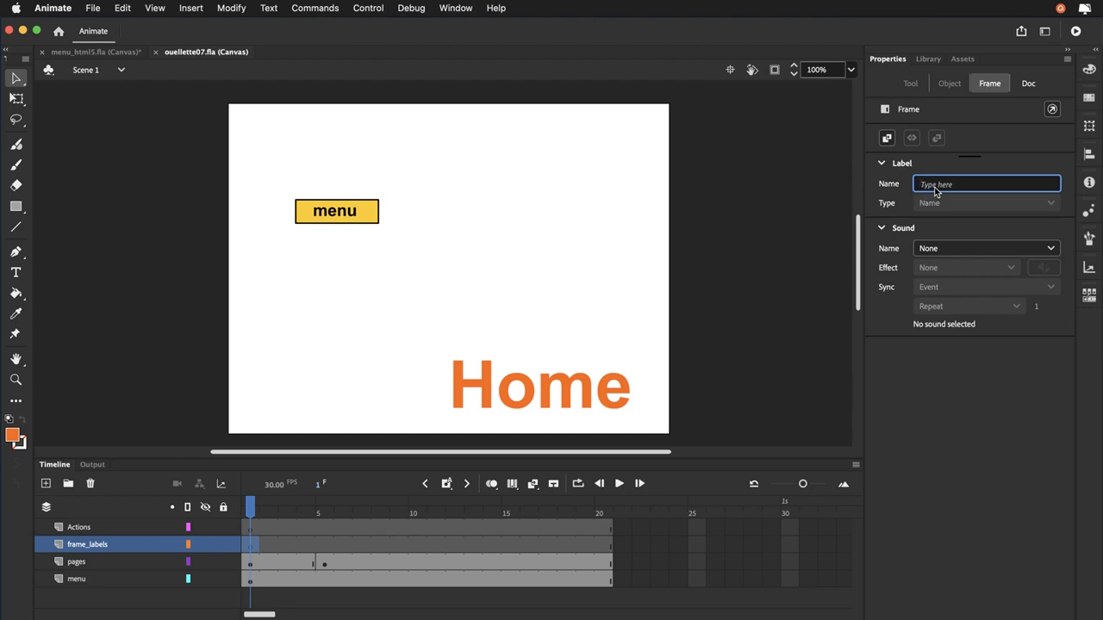
{"action": "type", "text": "home"}
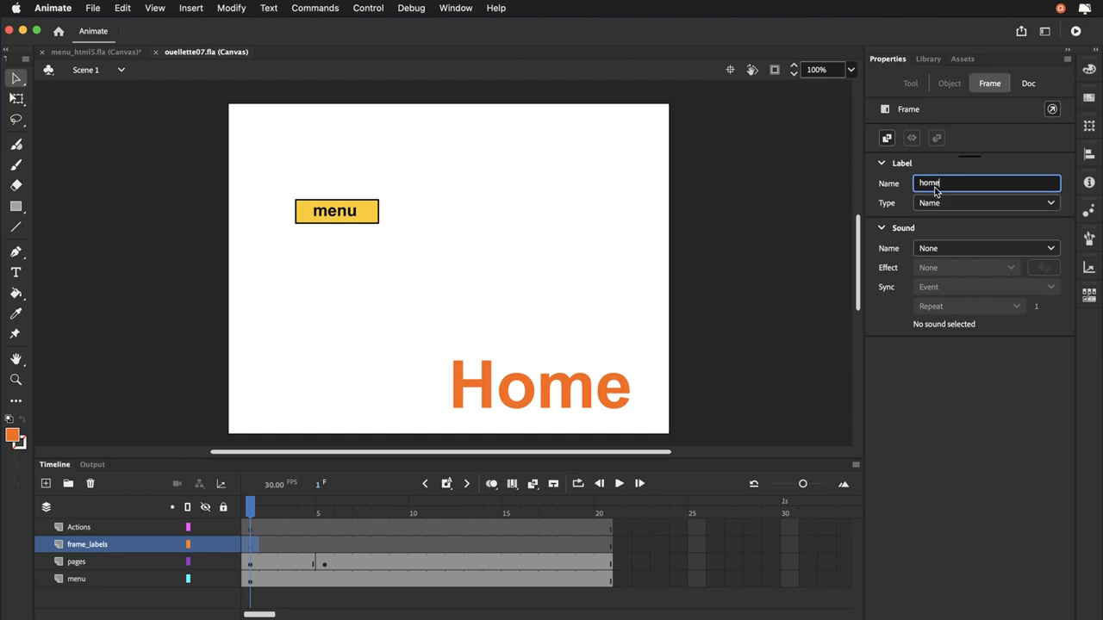
{"action": "key", "text": "Return"}
- Try giving frame 5 of the pages layer the label page2, and undo that label
{"action": "left_click", "coordinate": [319, 511]}
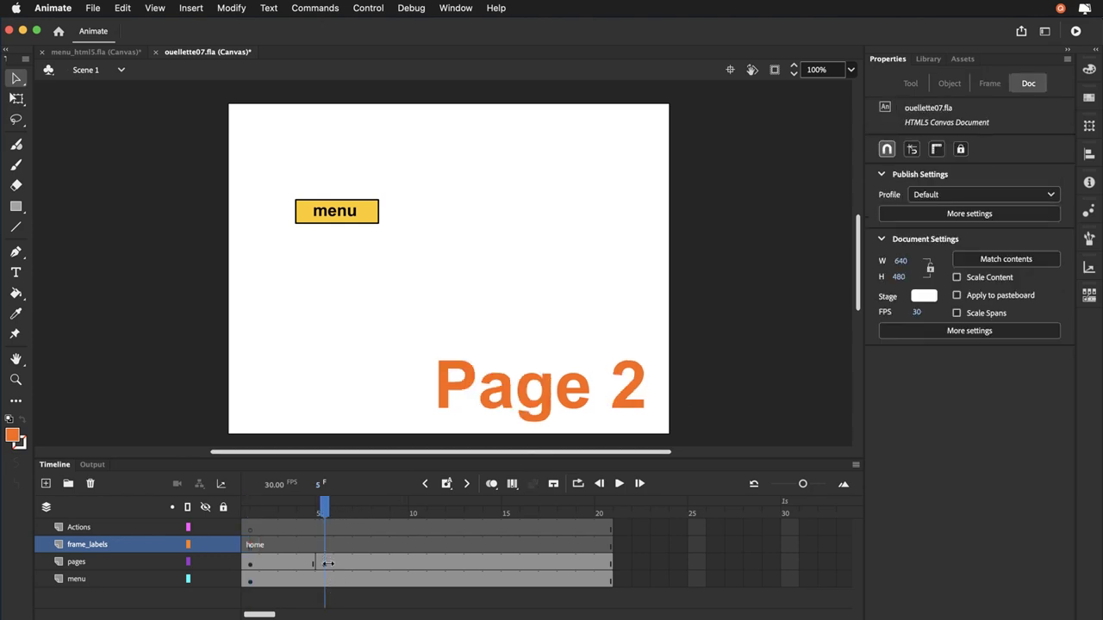
{"action": "left_click", "coordinate": [326, 564]}
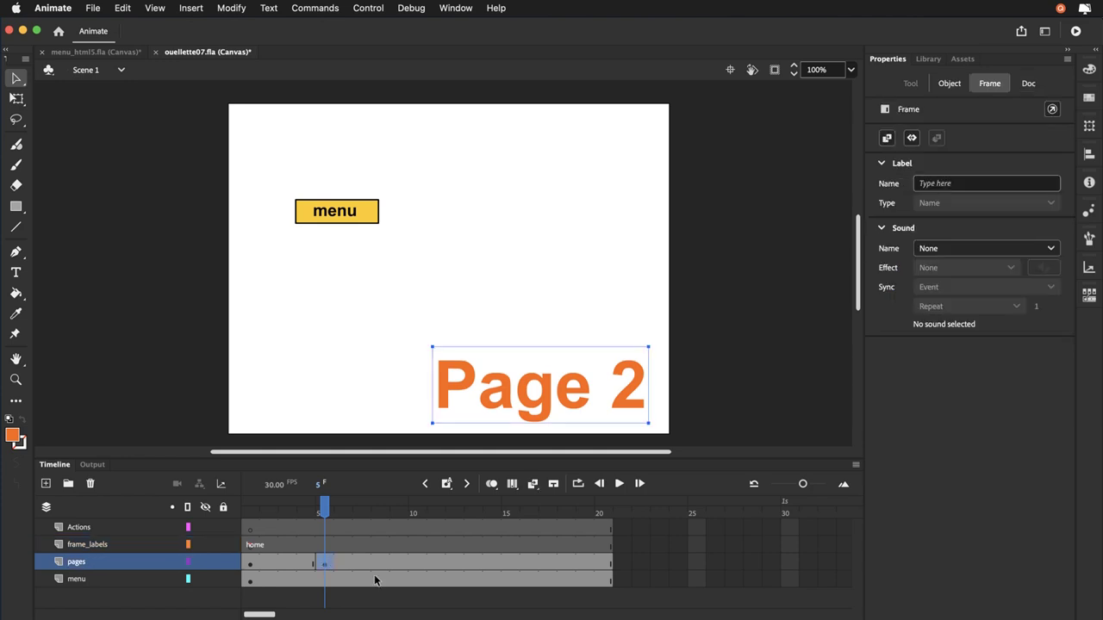
{"action": "left_click", "coordinate": [940, 184]}
{"action": "type", "text": "page2"}
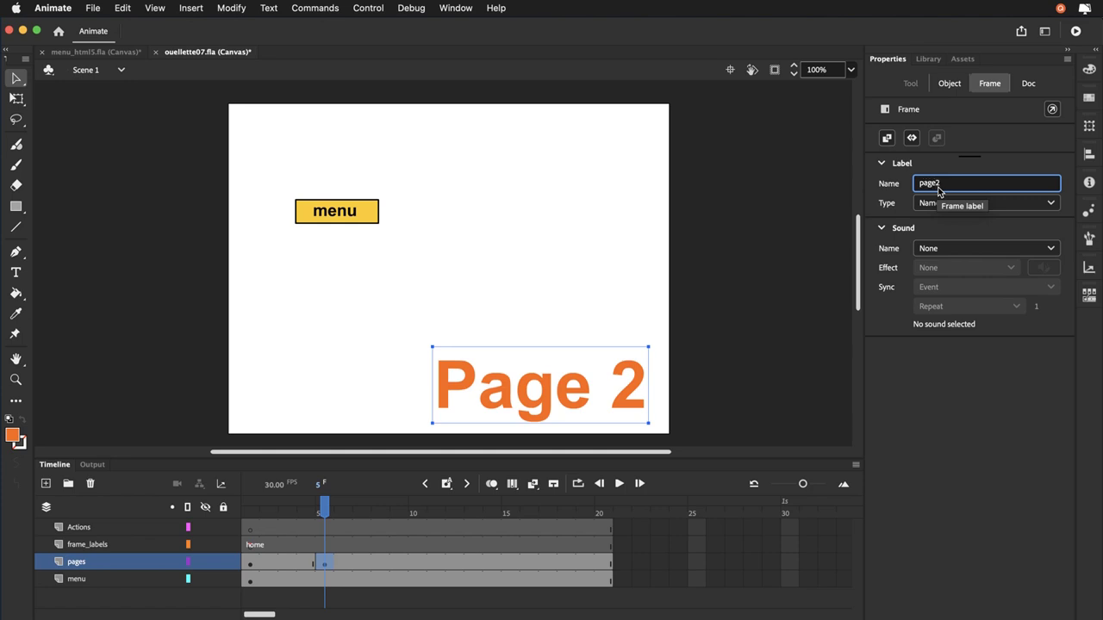
{"action": "key", "text": "Return"}
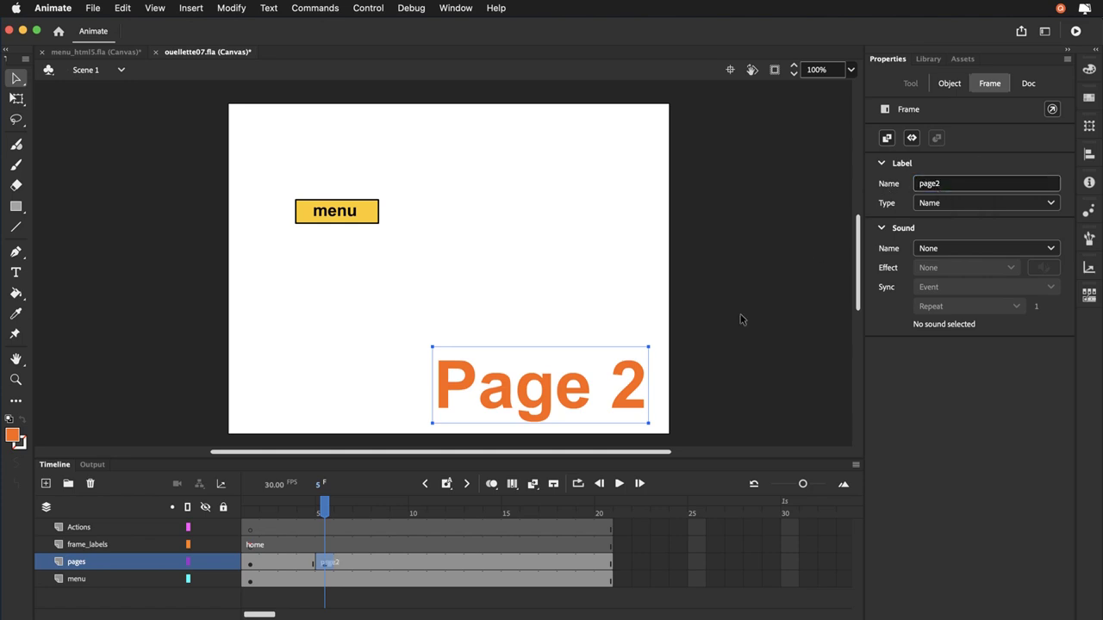
{"action": "key", "text": "super+z"}
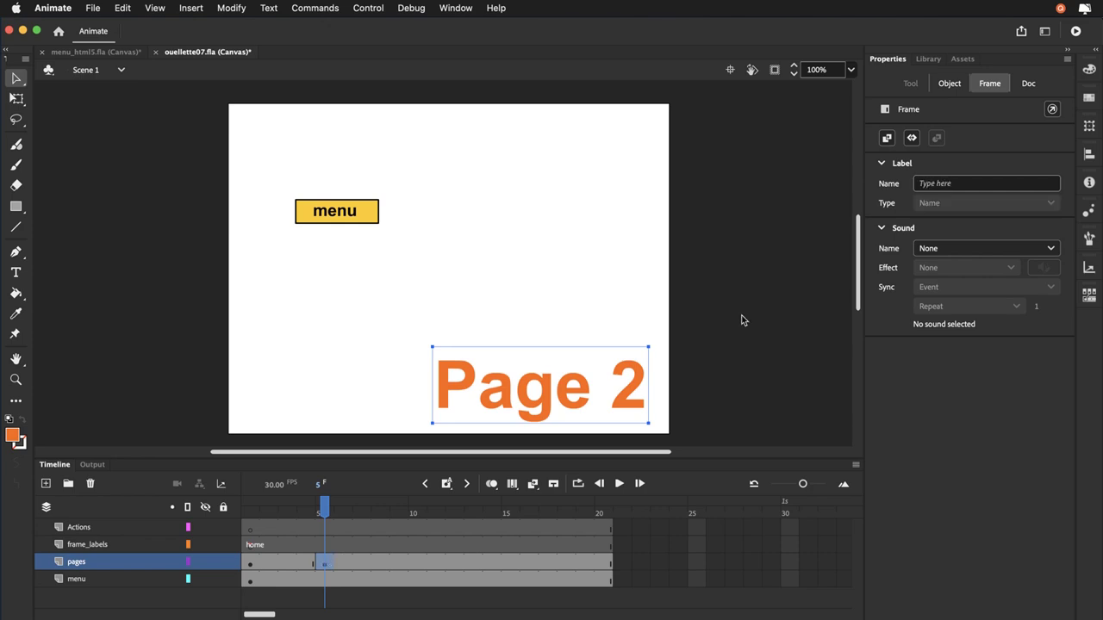
- Insert a blank keyframe at frame 5 of the frame_labels layer
{"action": "left_click", "coordinate": [319, 545]}
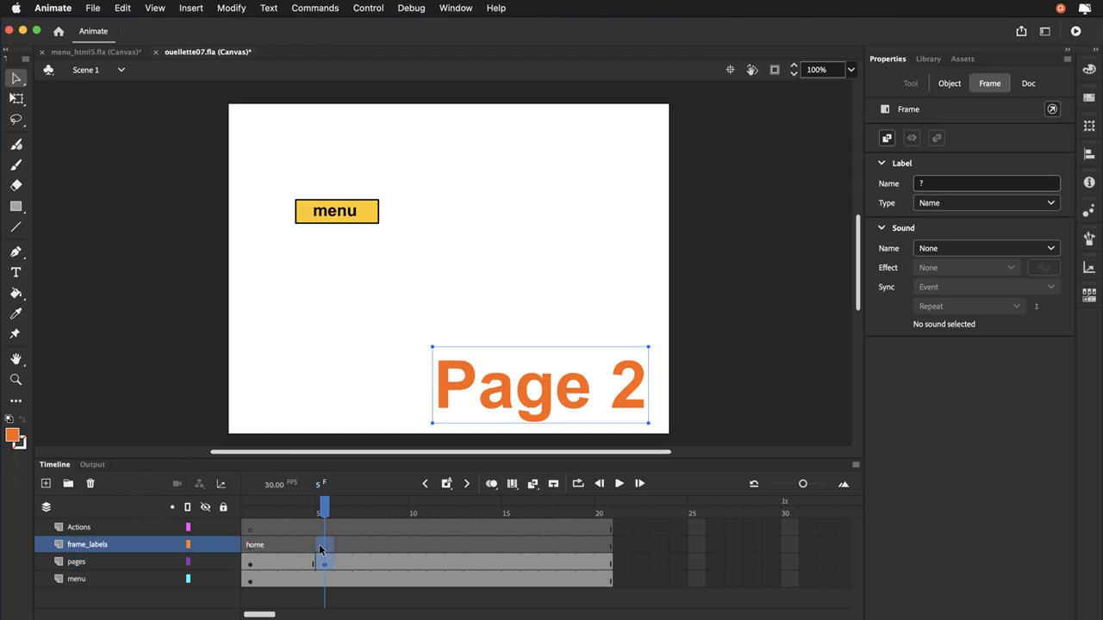
{"action": "left_click", "coordinate": [312, 512]}
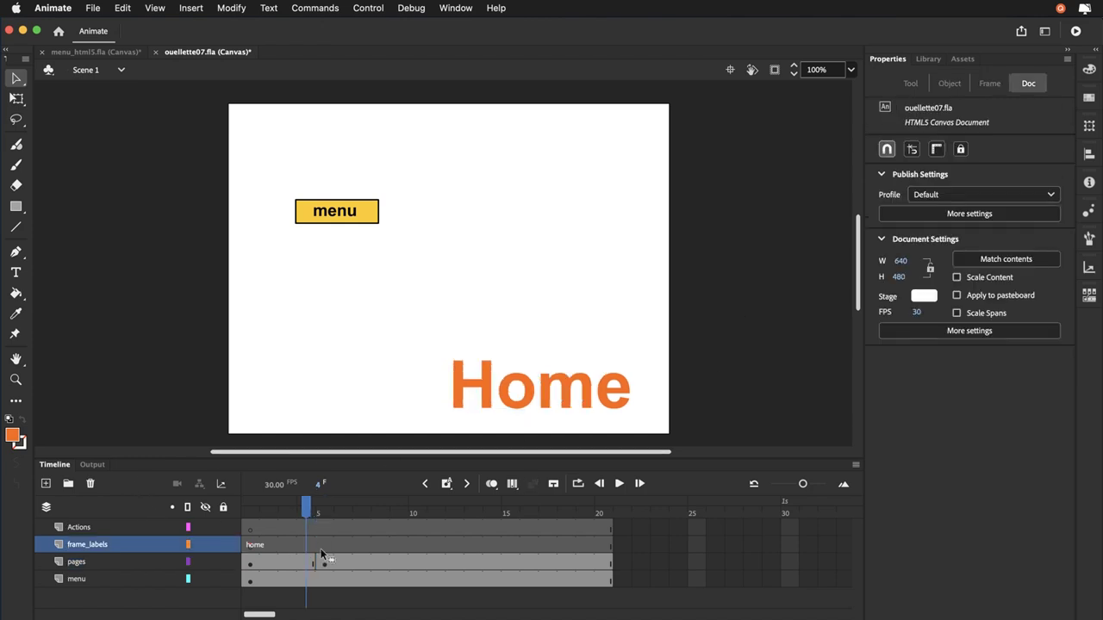
{"action": "left_click", "coordinate": [325, 510]}
{"action": "left_click", "coordinate": [325, 544]}
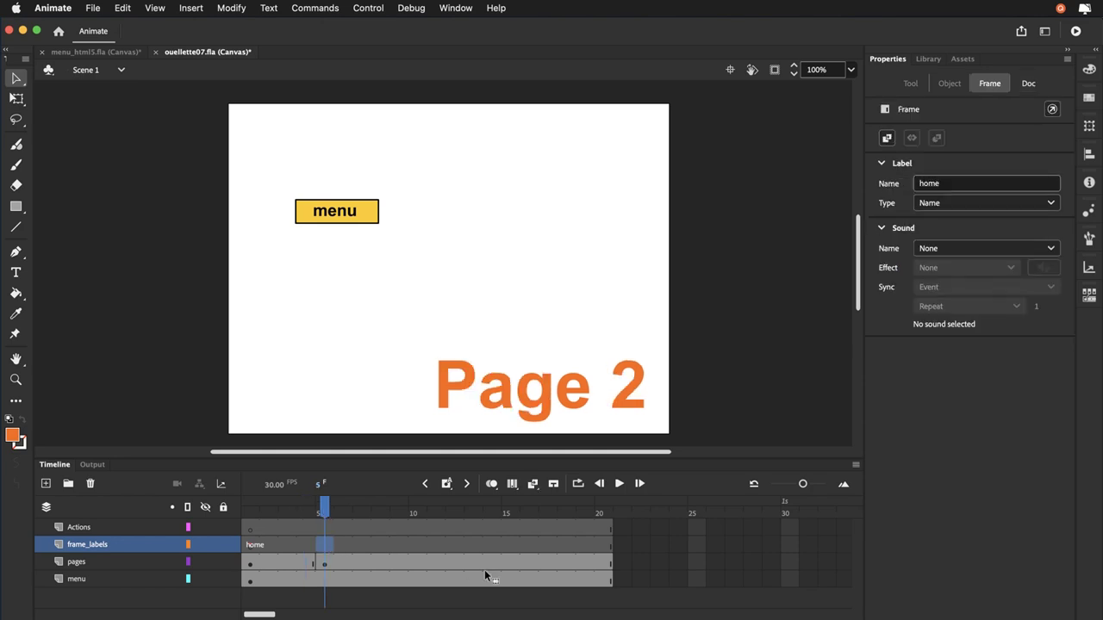
{"action": "key", "text": "F7"}
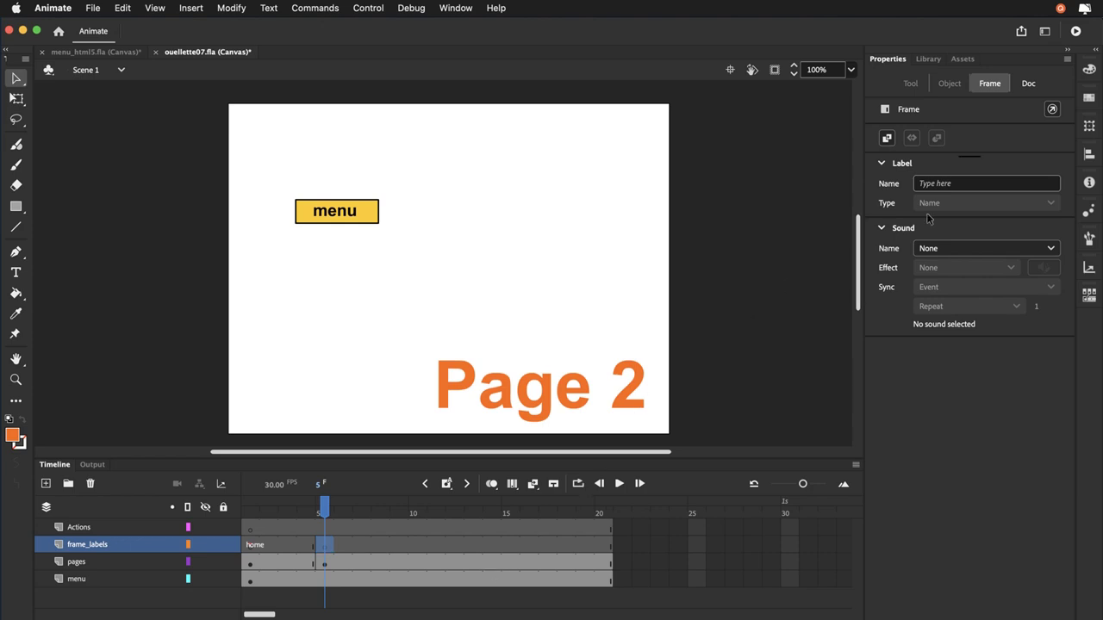
- Give frame 5 of the frame_labels layer the frame label page2 and save the document
{"action": "left_click", "coordinate": [966, 184]}
{"action": "type", "text": "p"}
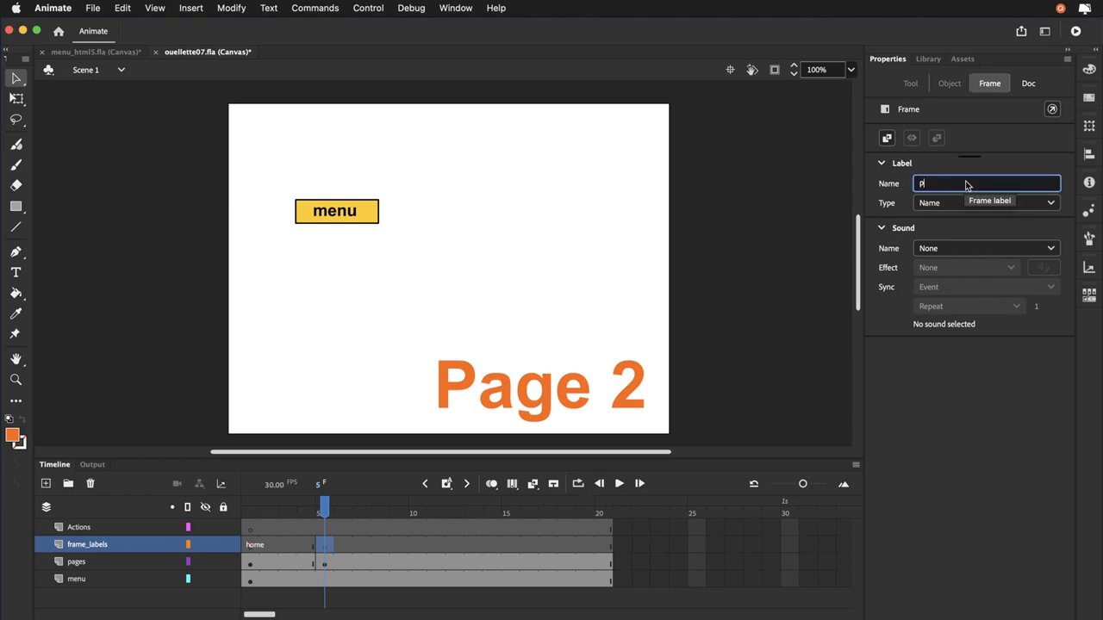
{"action": "type", "text": "age2"}
{"action": "key", "text": "Return"}
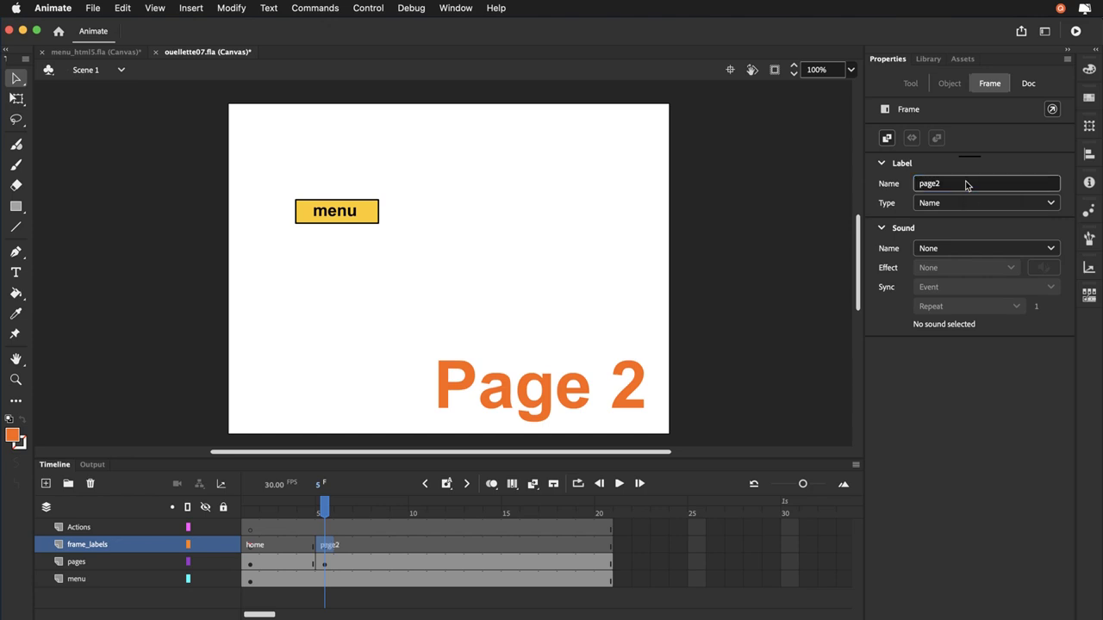
{"action": "key", "text": "super+s"}
- Remove the surplus frames from all layers so that the main timeline ends at frame 9
{"action": "left_click", "coordinate": [255, 547]}
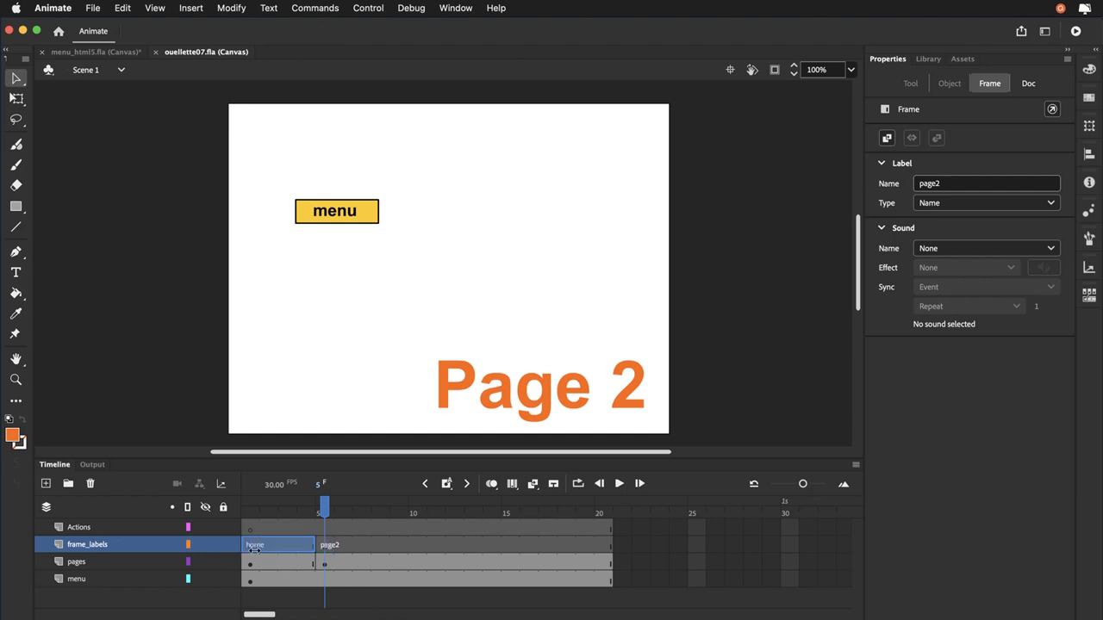
{"action": "left_click", "coordinate": [328, 548]}
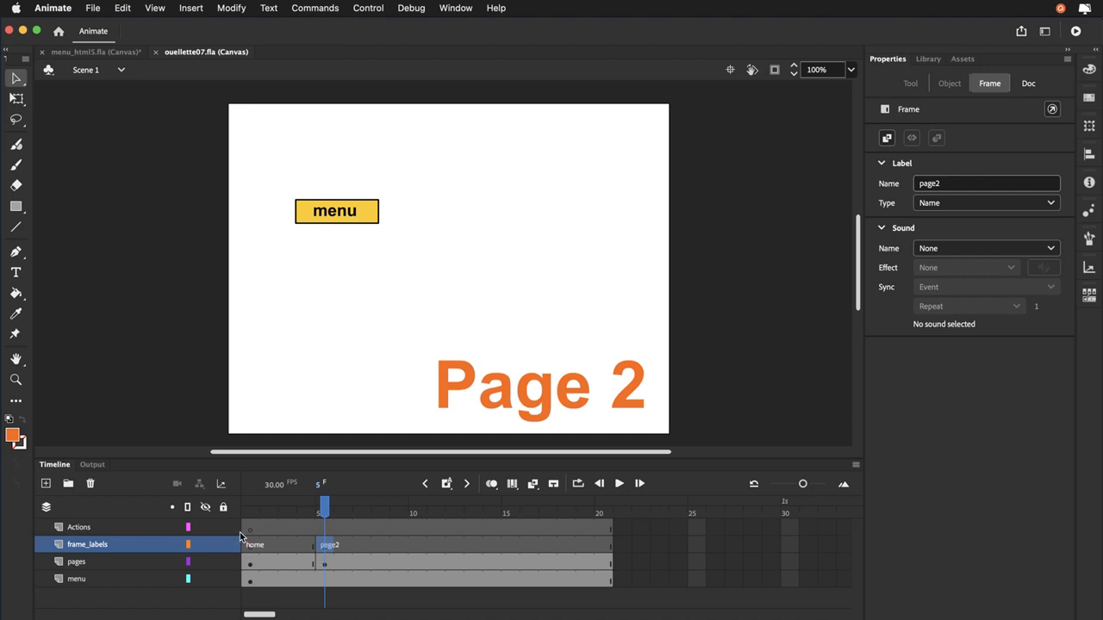
{"action": "left_click_drag", "start_coordinate": [308, 510], "coordinate": [246, 508]}
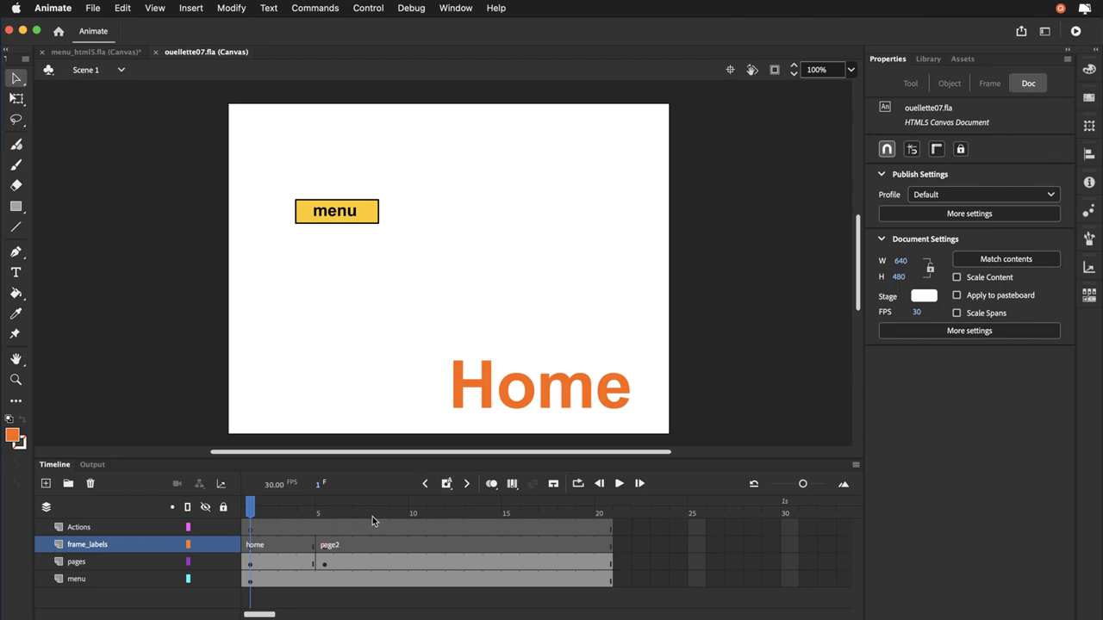
{"action": "left_click", "coordinate": [403, 515]}
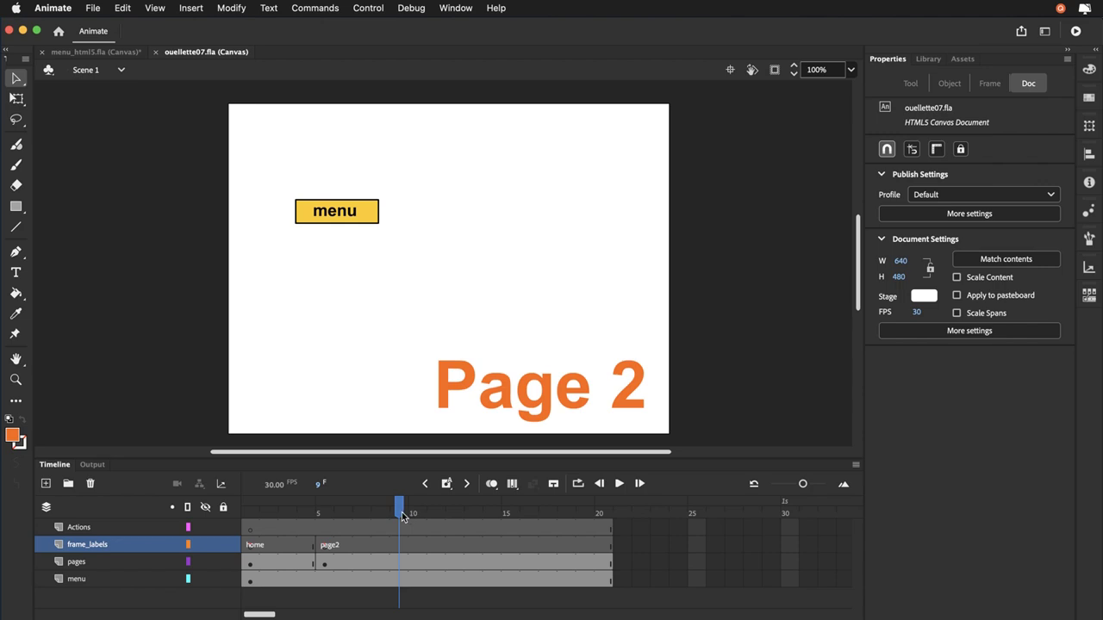
{"action": "key", "text": "shift+F5"}
{"action": "key", "text": "shift+F5"}
{"action": "key", "text": "shift+F5"}
{"action": "key", "text": "shift+F5"}
{"action": "key", "text": "shift+F5"}
{"action": "key", "text": "shift+F5"}
{"action": "key", "text": "shift+F5"}
{"action": "key", "text": "shift+F5"}
{"action": "key", "text": "shift+F5"}
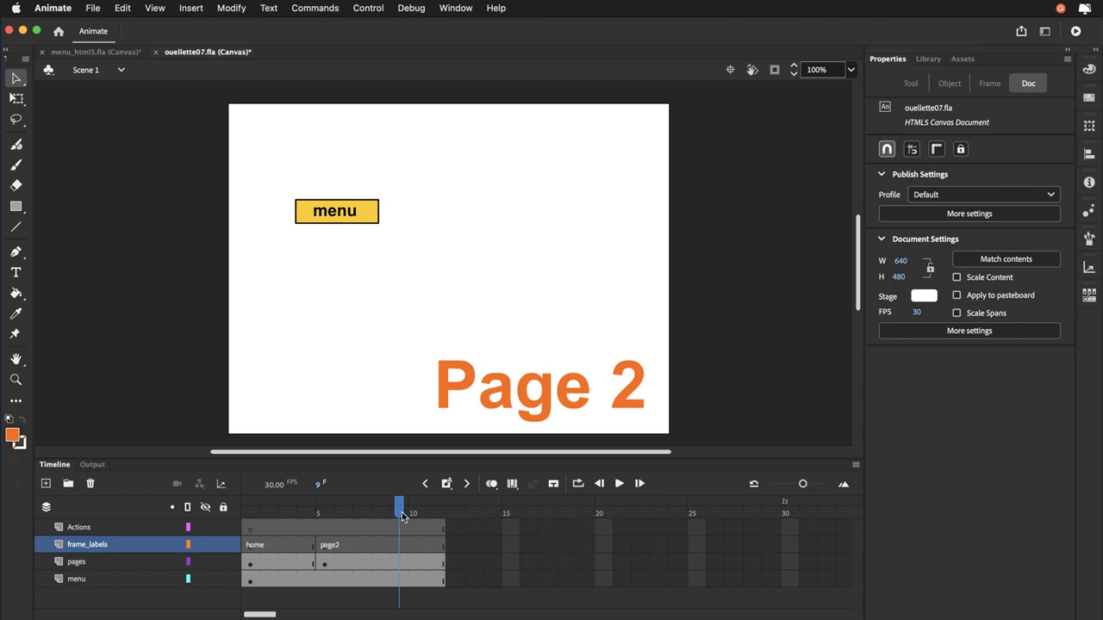
{"action": "key", "text": "shift+F5"}
{"action": "key", "text": "shift+F5"}
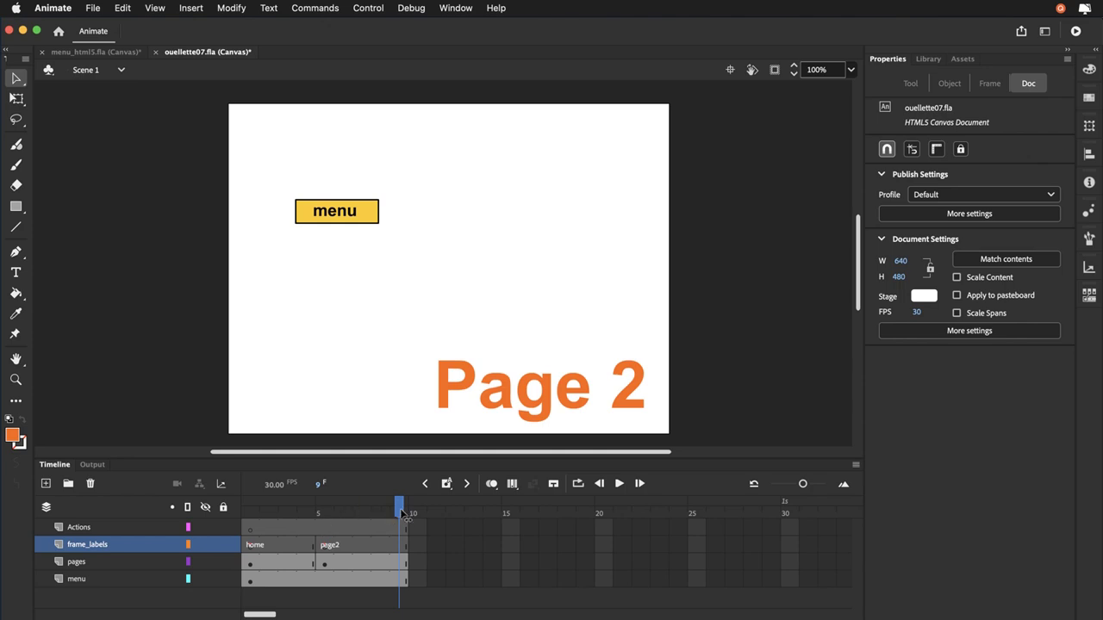
- Test the movie in the browser, close its preview page and return to Animate
{"action": "left_click", "coordinate": [344, 512]}
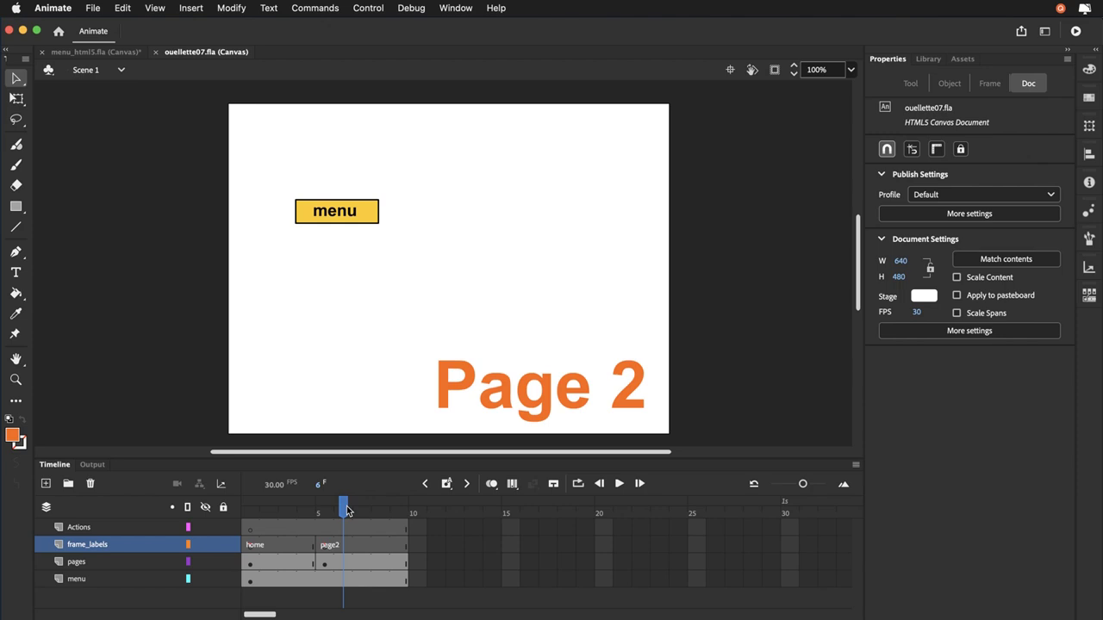
{"action": "key", "text": "super+Return"}
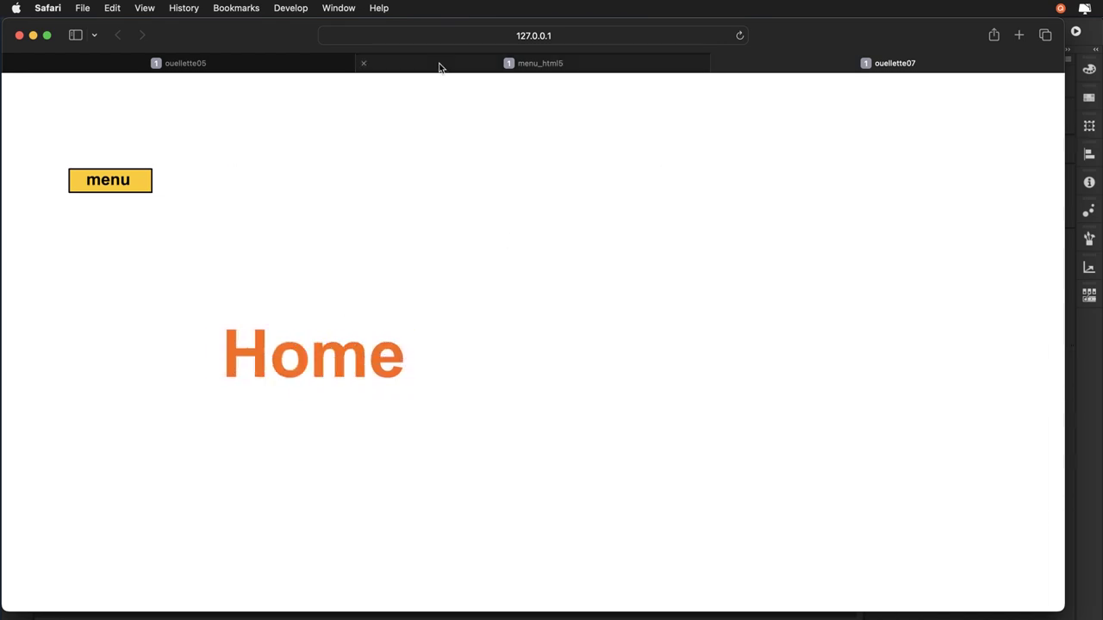
{"action": "left_click", "coordinate": [720, 65]}
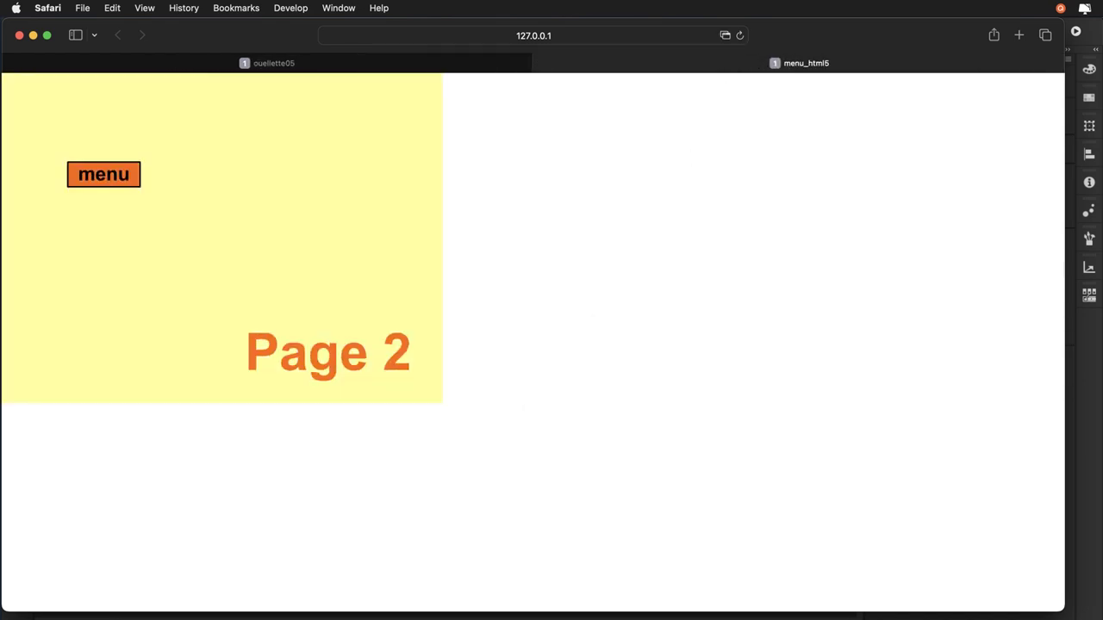
{"action": "key", "text": "super+Tab"}
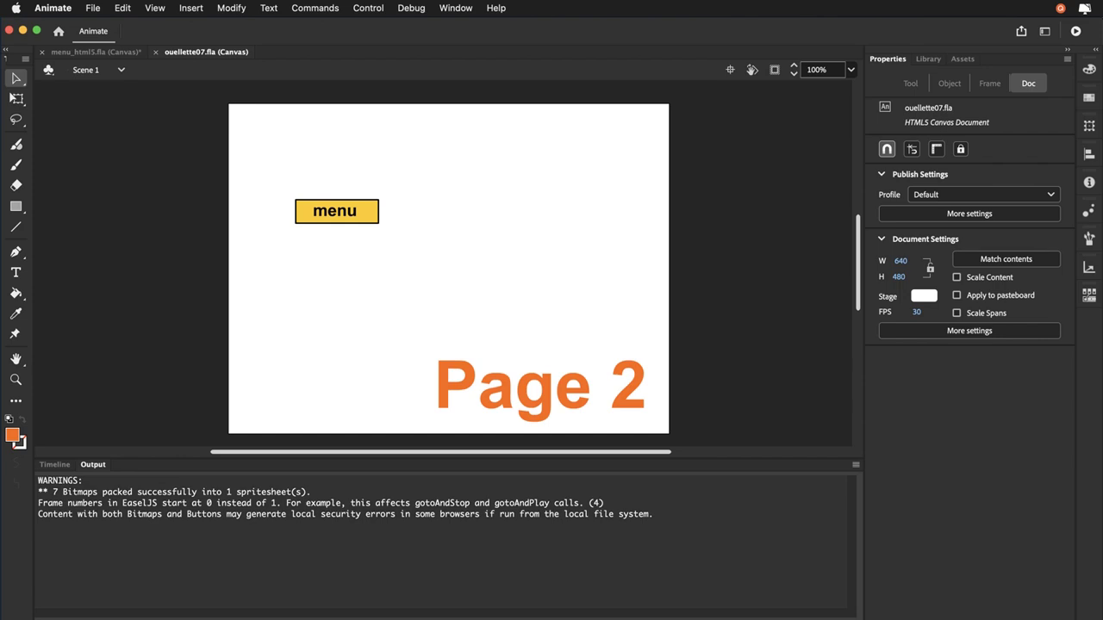
- Open the script editor for frame 1 of the Actions layer
{"action": "left_click", "coordinate": [54, 465]}
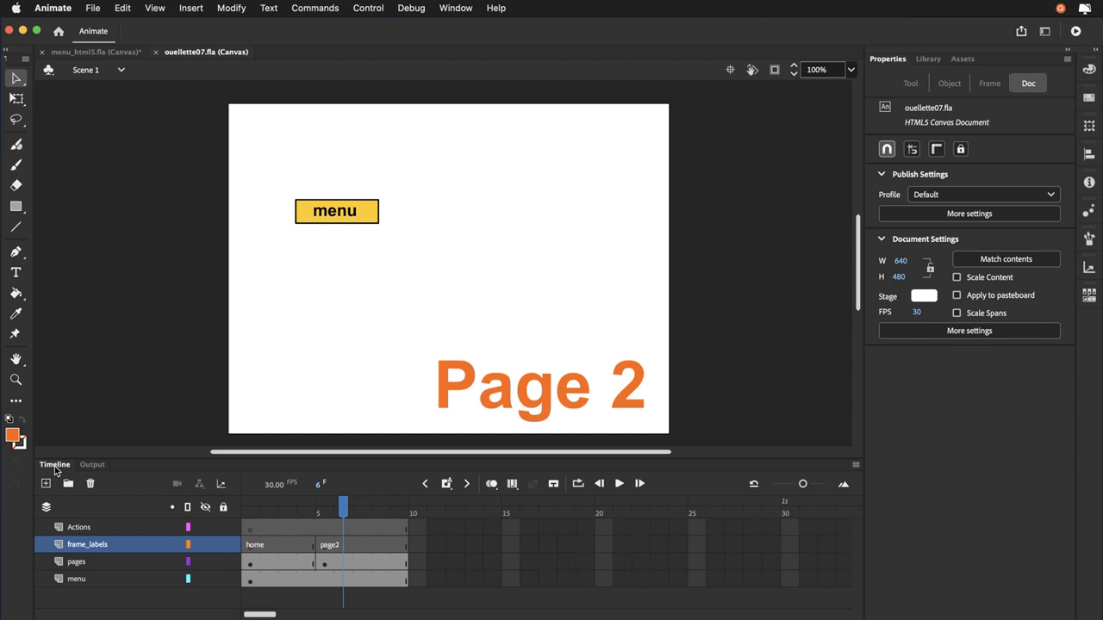
{"action": "left_click", "coordinate": [252, 515]}
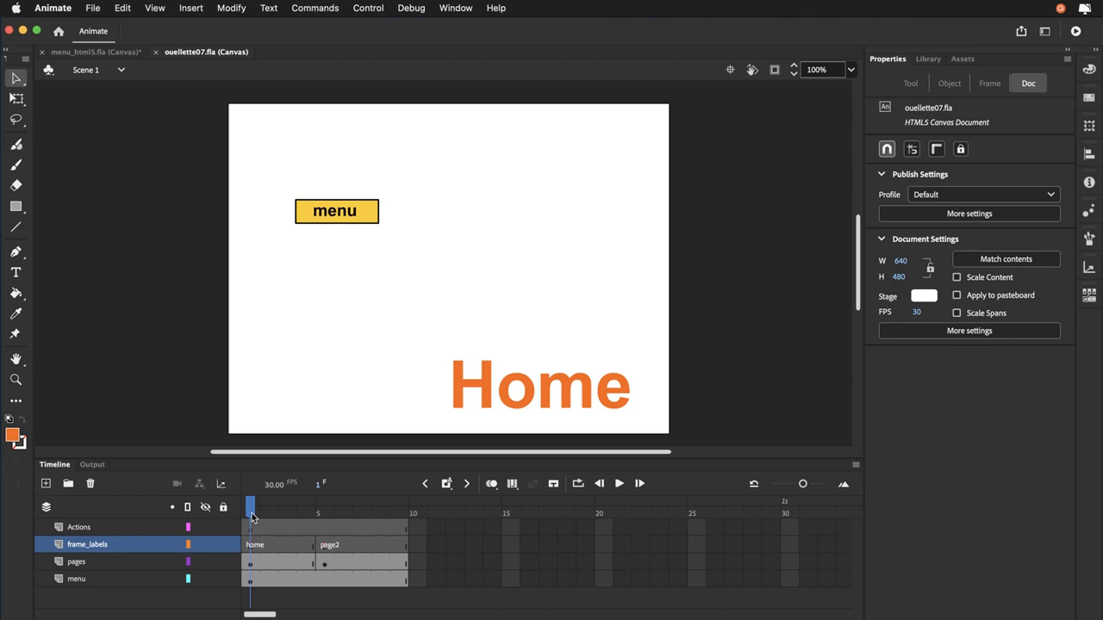
{"action": "left_click", "coordinate": [251, 529]}
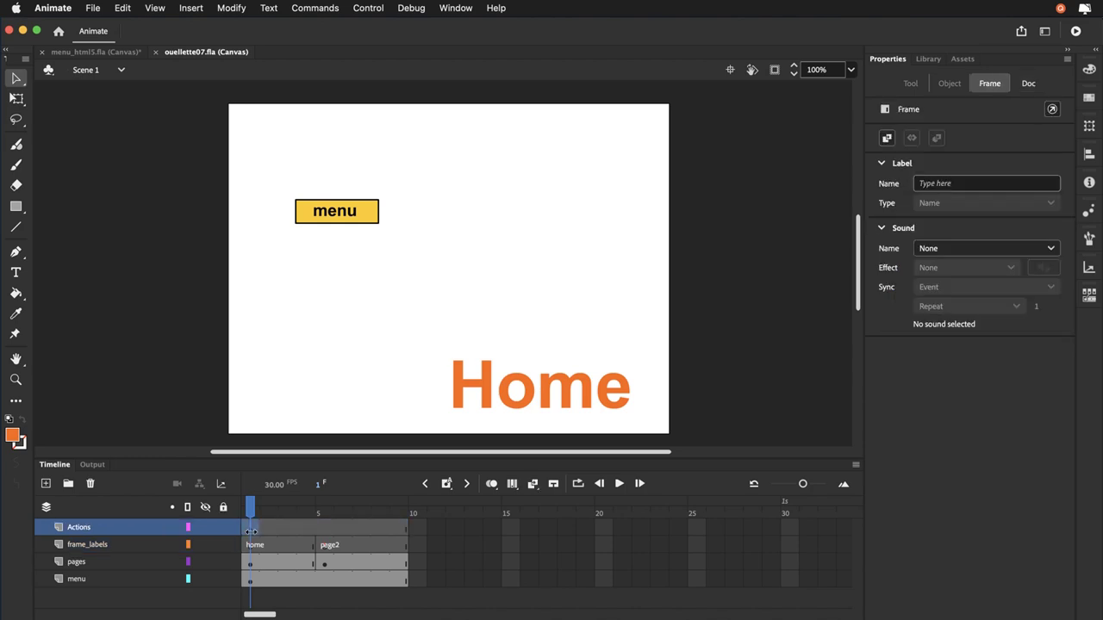
{"action": "left_click", "coordinate": [454, 8]}
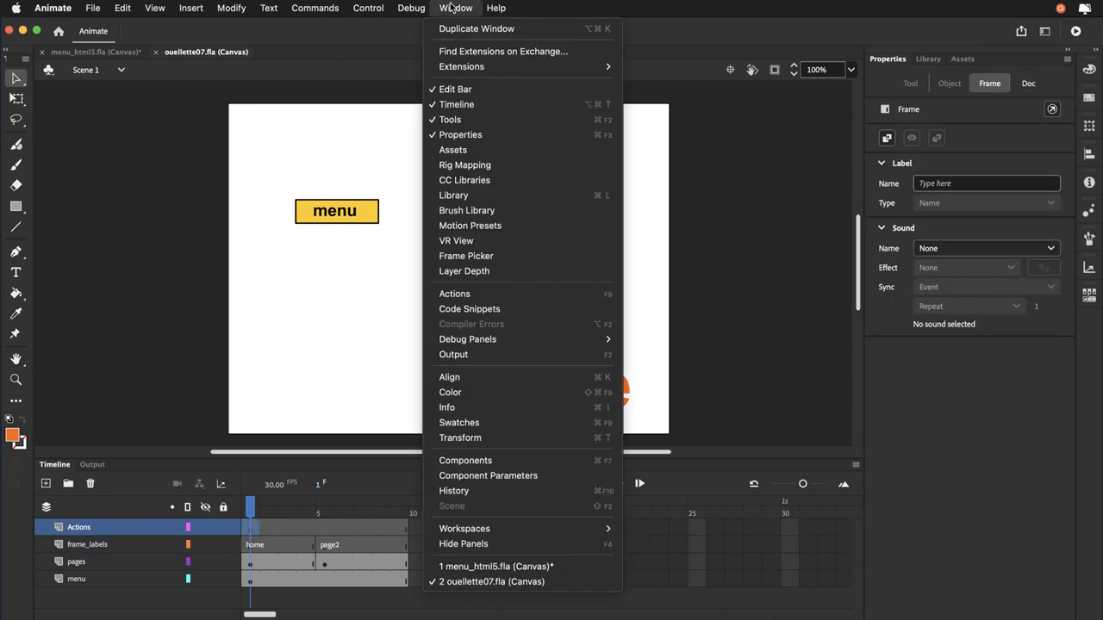
{"action": "left_click", "coordinate": [482, 294]}
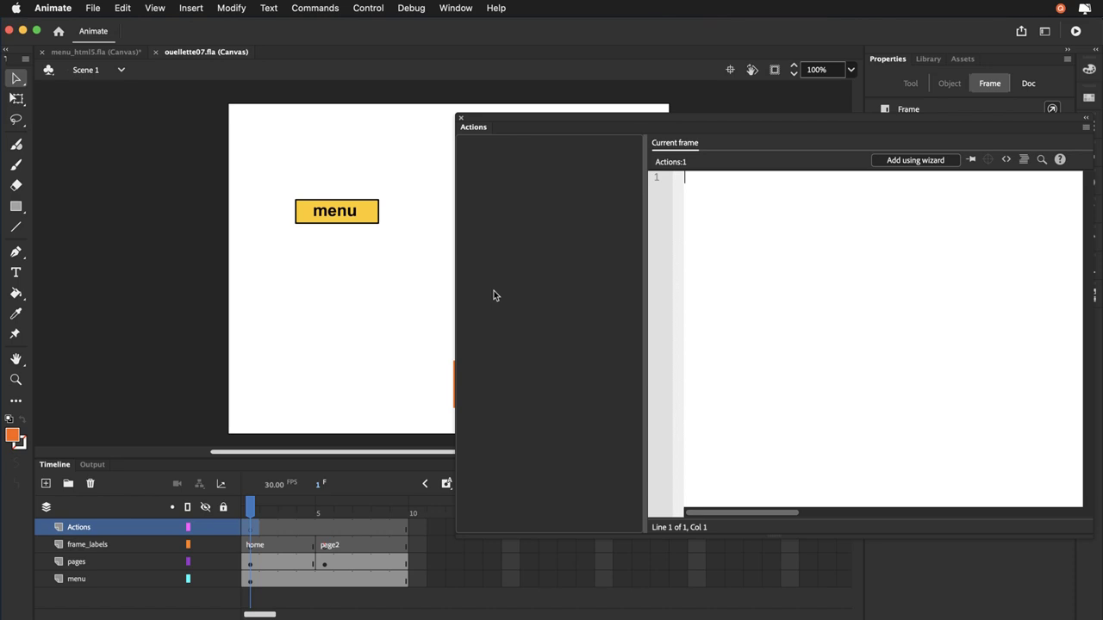
{"action": "left_click_drag", "start_coordinate": [525, 118], "coordinate": [473, 135]}
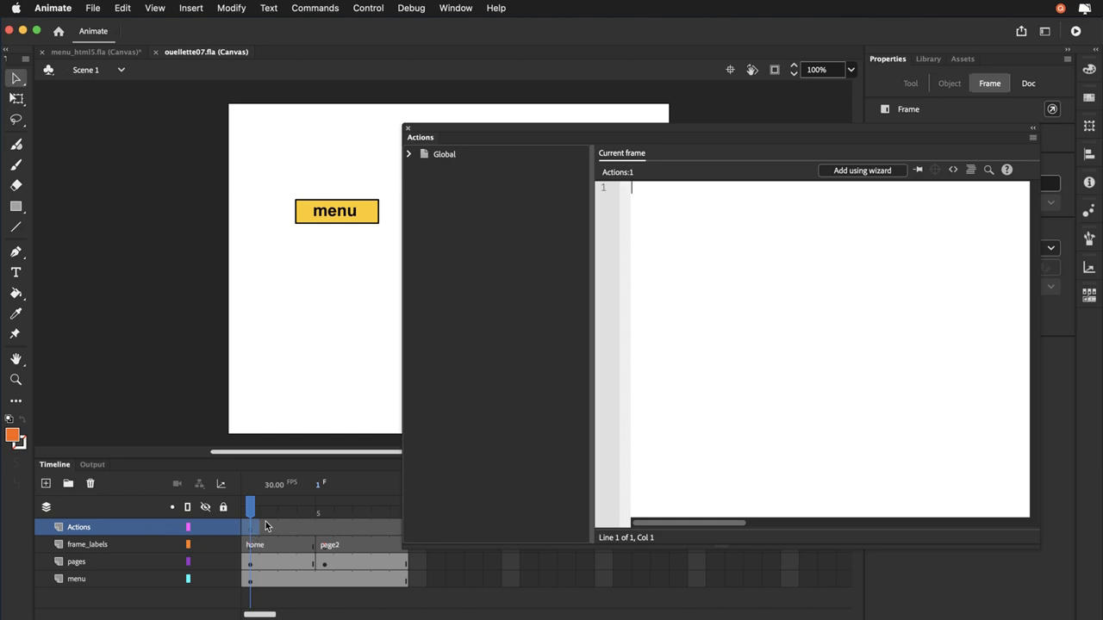
- Use the action wizard to add a Stop action for this timeline to frame 1, triggered with this frame
{"action": "left_click", "coordinate": [849, 174]}
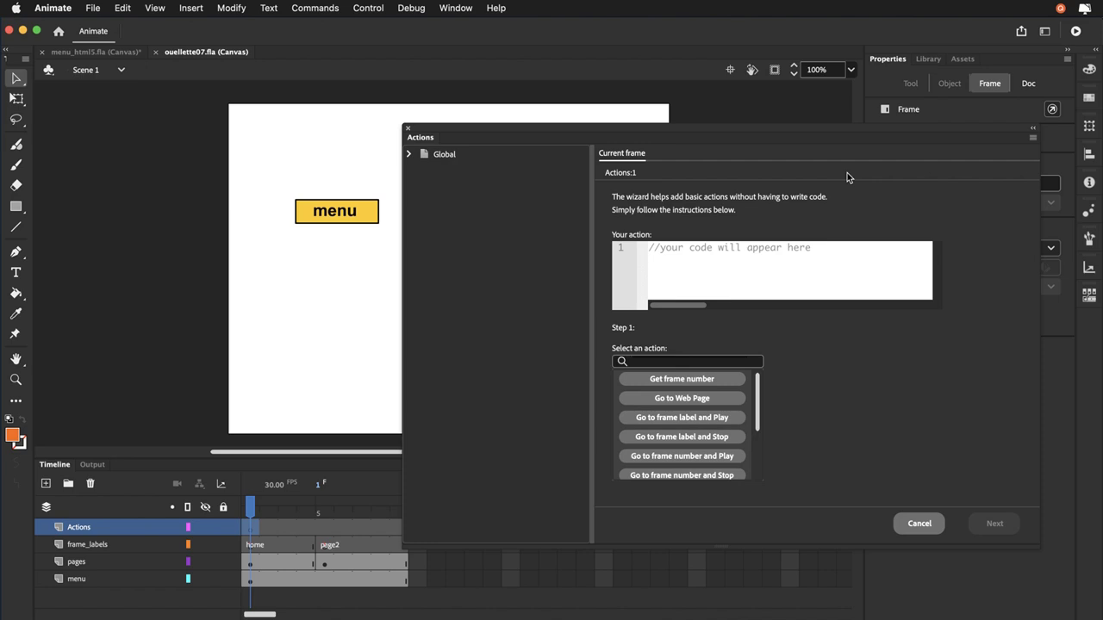
{"action": "scroll", "coordinate": [707, 387], "scroll_direction": "down", "scroll_amount": 4}
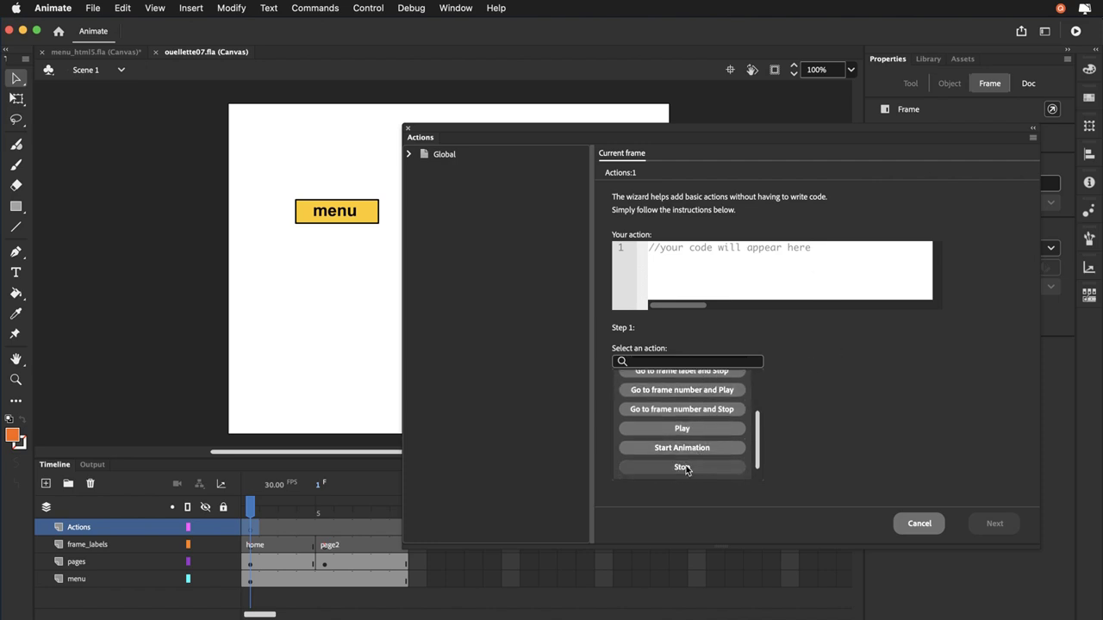
{"action": "left_click", "coordinate": [684, 468]}
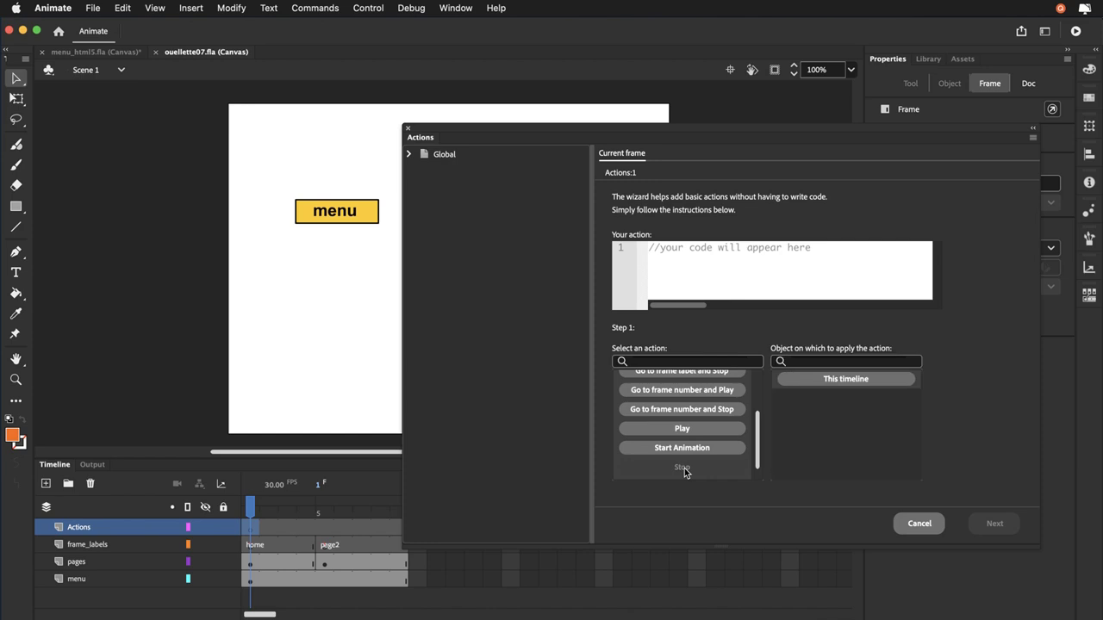
{"action": "left_click", "coordinate": [838, 381]}
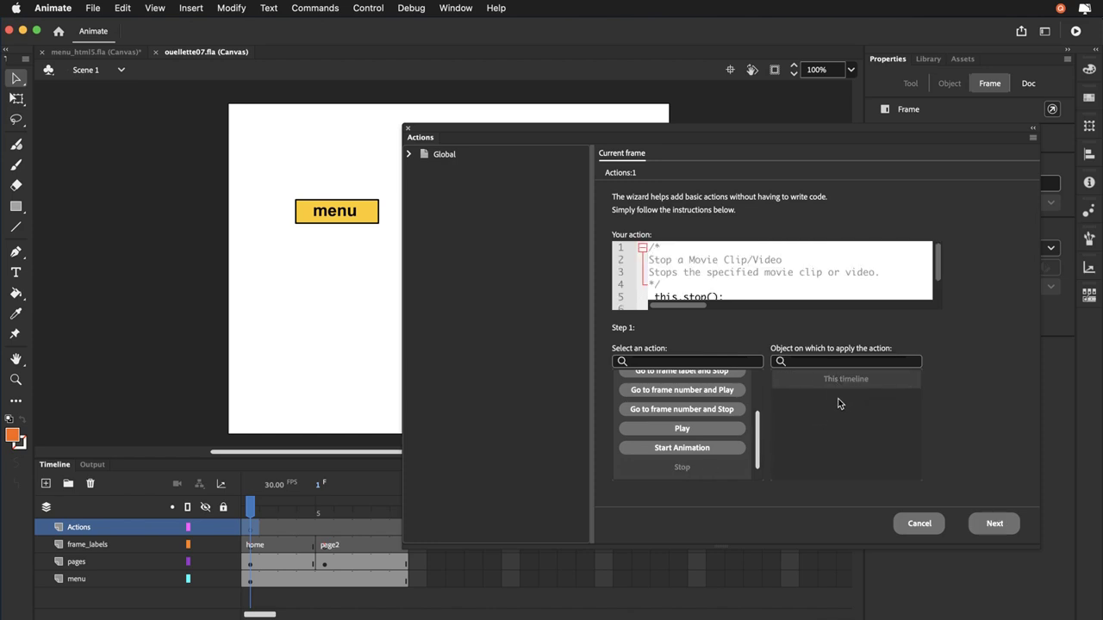
{"action": "left_click", "coordinate": [995, 525]}
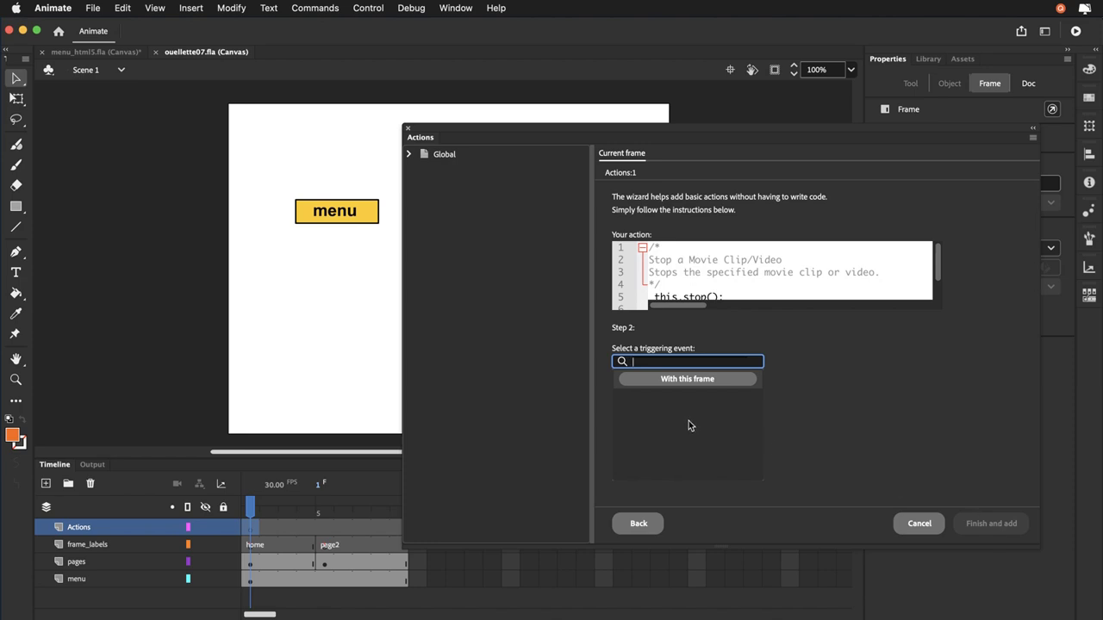
{"action": "left_click", "coordinate": [661, 382]}
{"action": "left_click", "coordinate": [666, 387]}
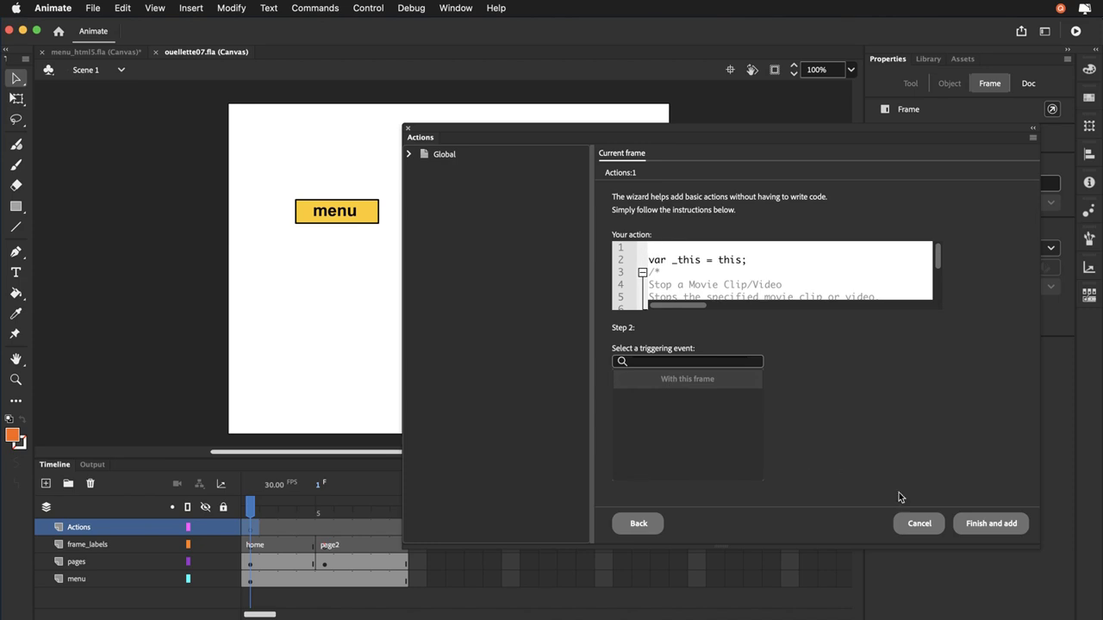
{"action": "left_click", "coordinate": [991, 524]}
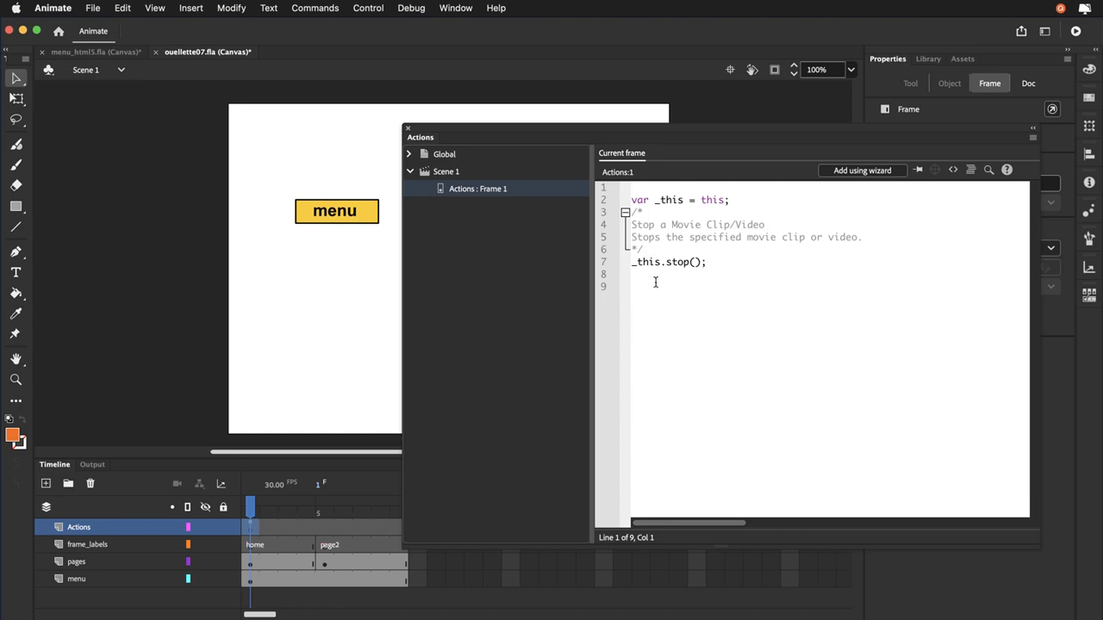
- Save the document, test the stopped Home page in the browser and return to Animate
{"action": "key", "text": "super+s"}
{"action": "key", "text": "super+Return"}
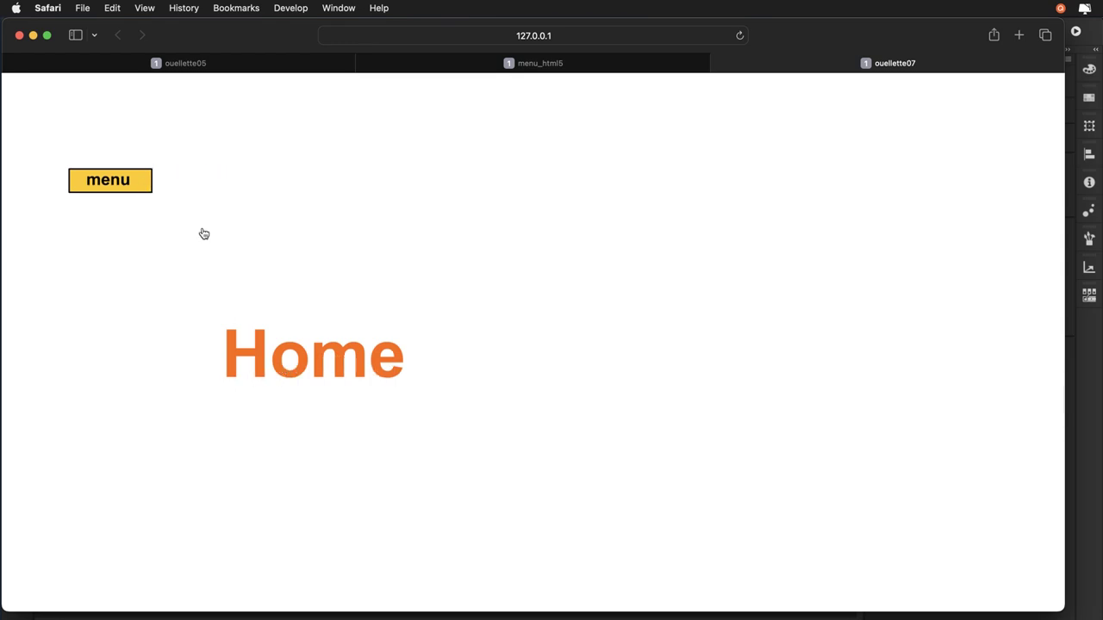
{"action": "left_click", "coordinate": [719, 63]}
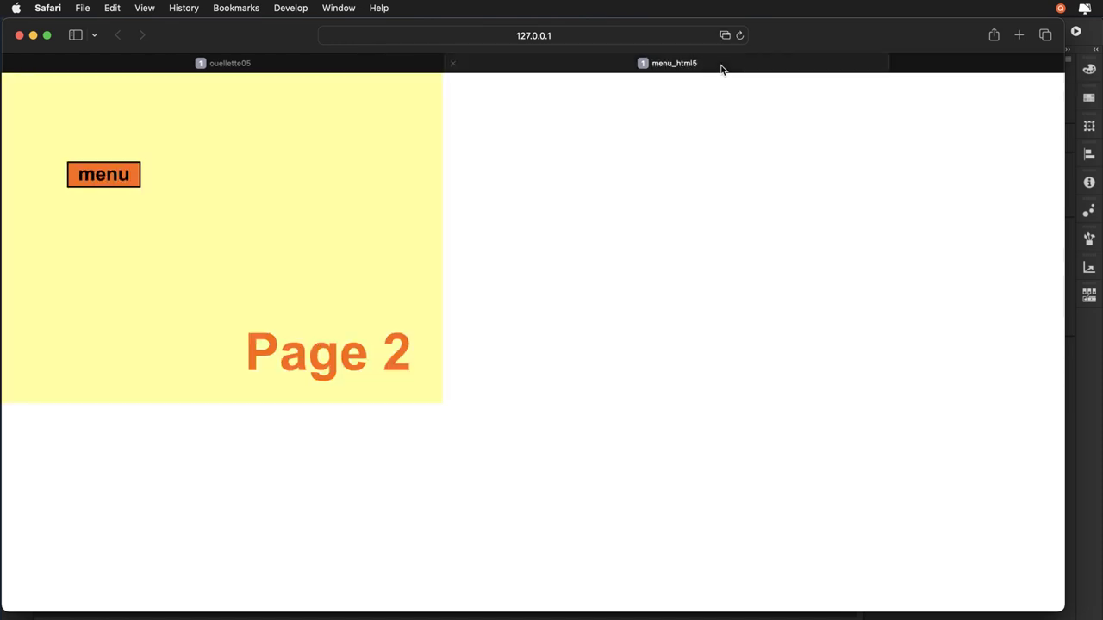
{"action": "key", "text": "super+Tab"}
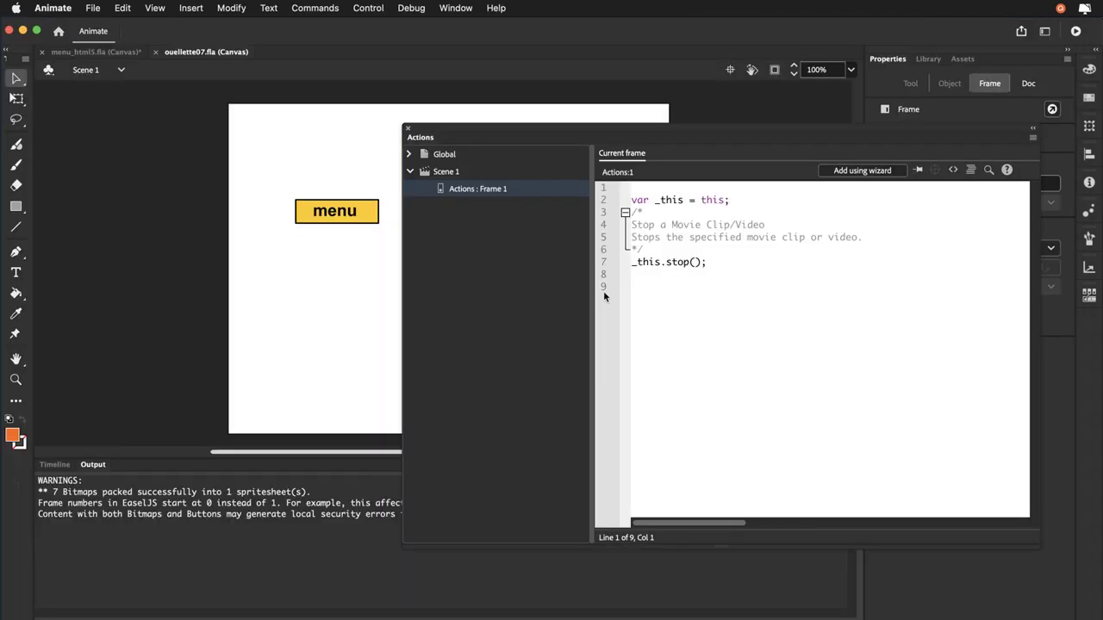
- Enter the menu symbol on the stage and add a new layer named Actions above its buttons layer
{"action": "left_click", "coordinate": [841, 172]}
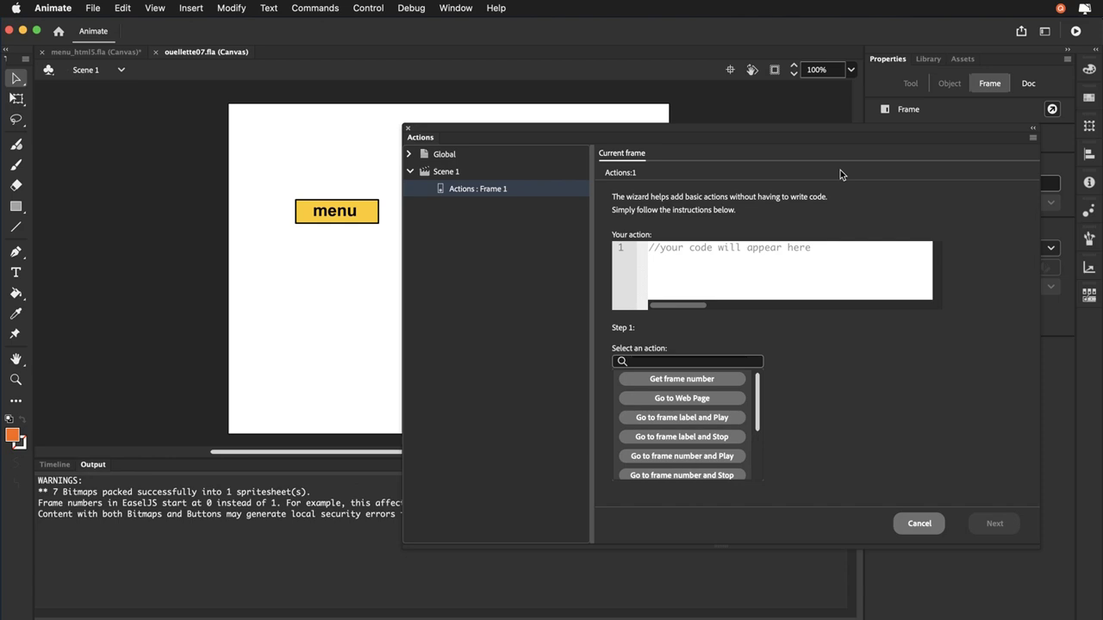
{"action": "left_click", "coordinate": [920, 524]}
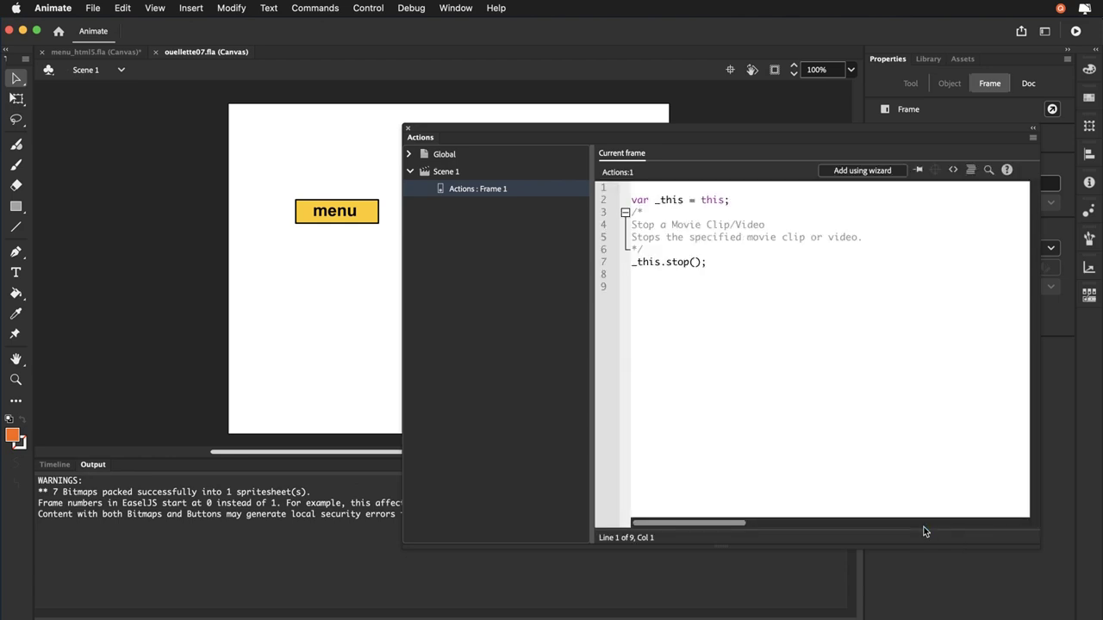
{"action": "double_click", "coordinate": [302, 220]}
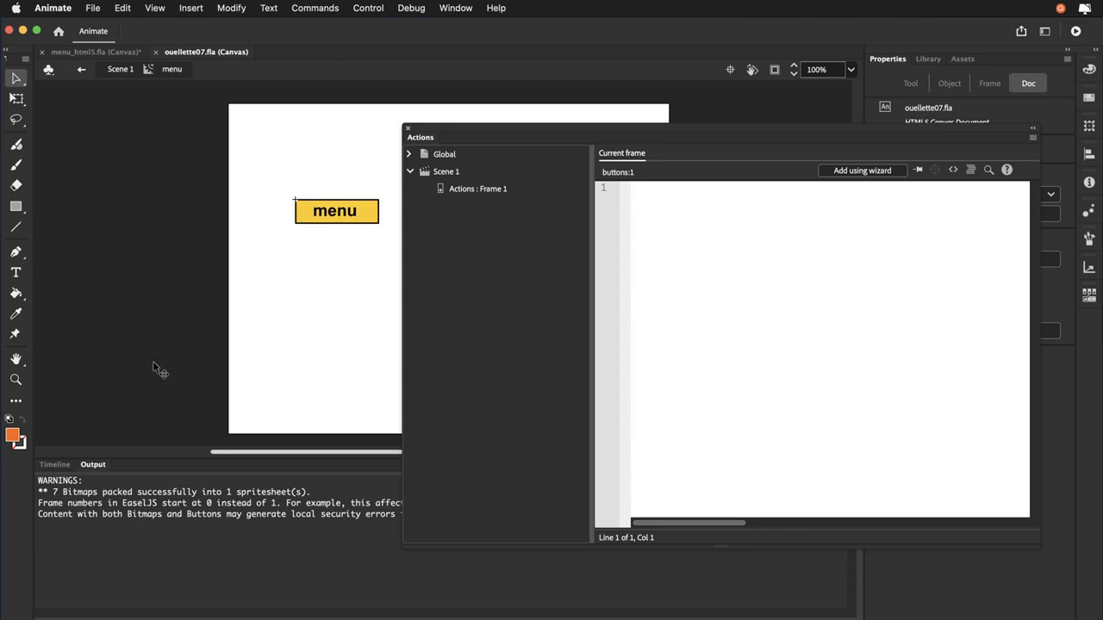
{"action": "left_click", "coordinate": [55, 466]}
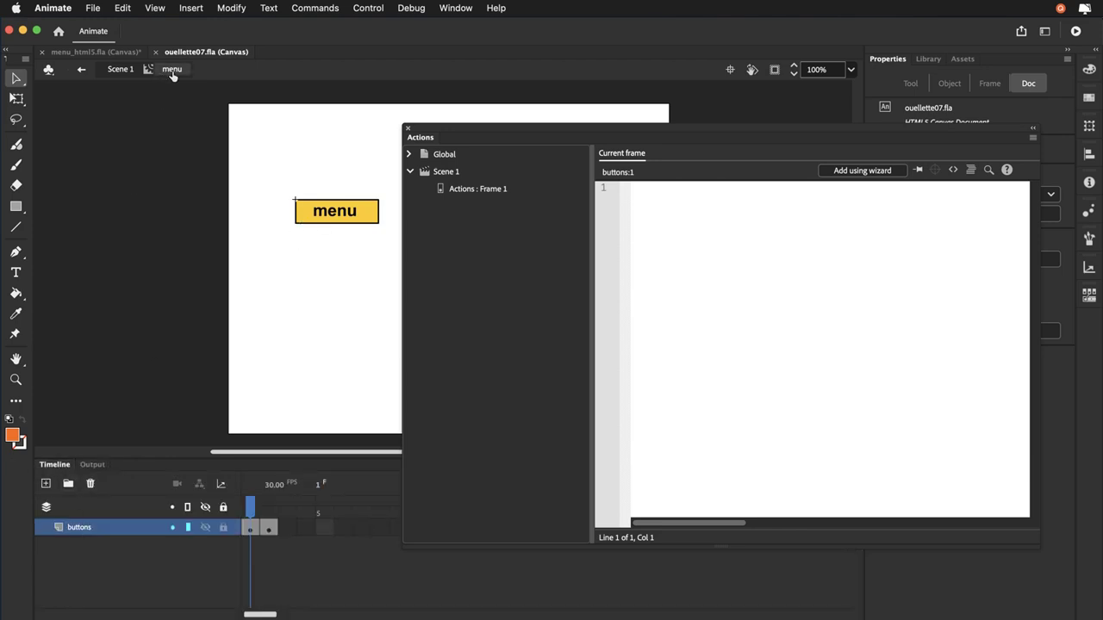
{"action": "left_click", "coordinate": [45, 485]}
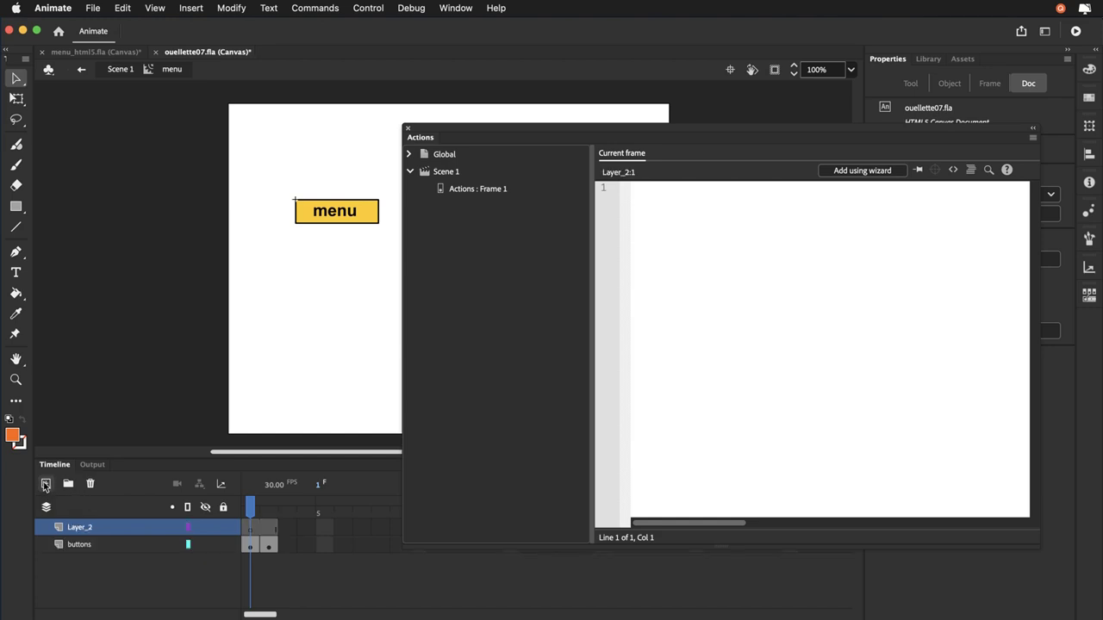
{"action": "double_click", "coordinate": [82, 528]}
{"action": "type", "text": "Actions"}
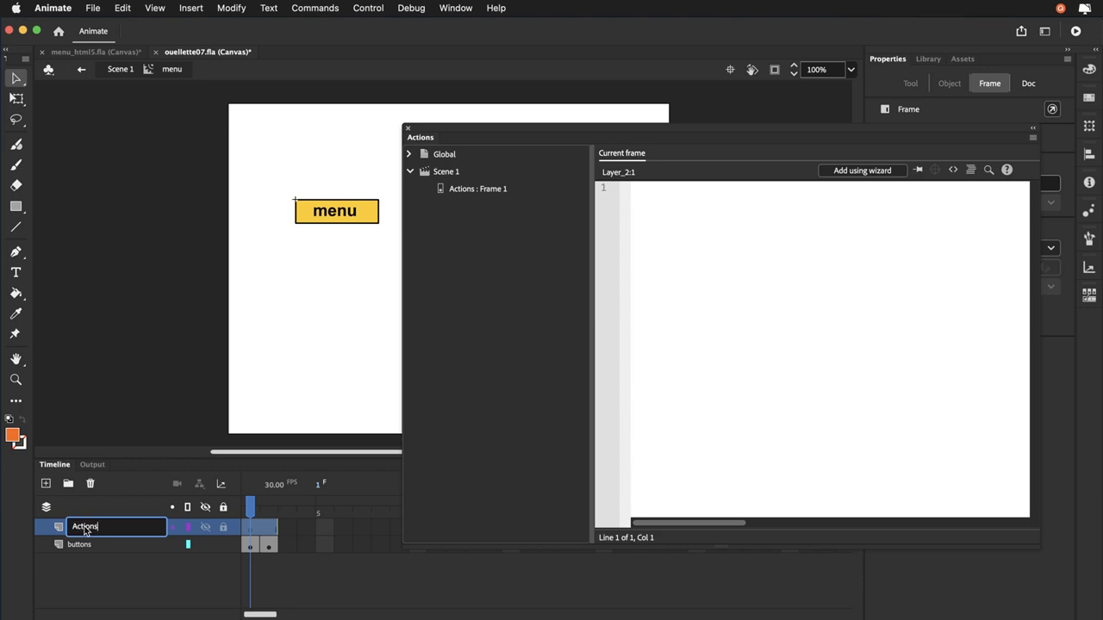
{"action": "key", "text": "Return"}
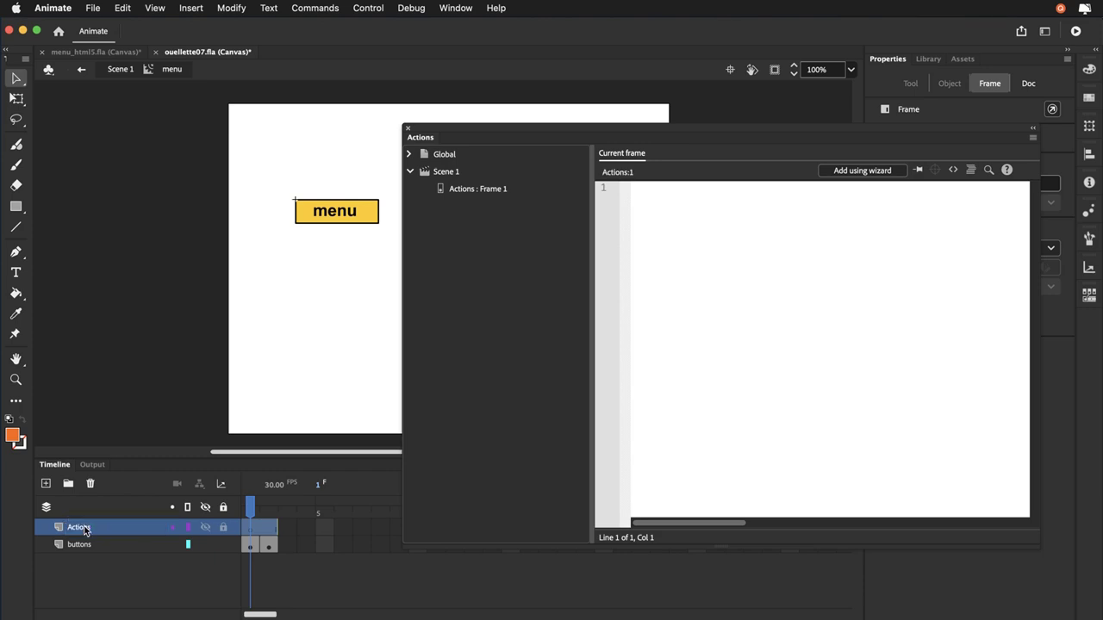
- Insert a blank keyframe at frame 2 of the menu symbol's Actions layer and return to frame 1
{"action": "left_click", "coordinate": [270, 515]}
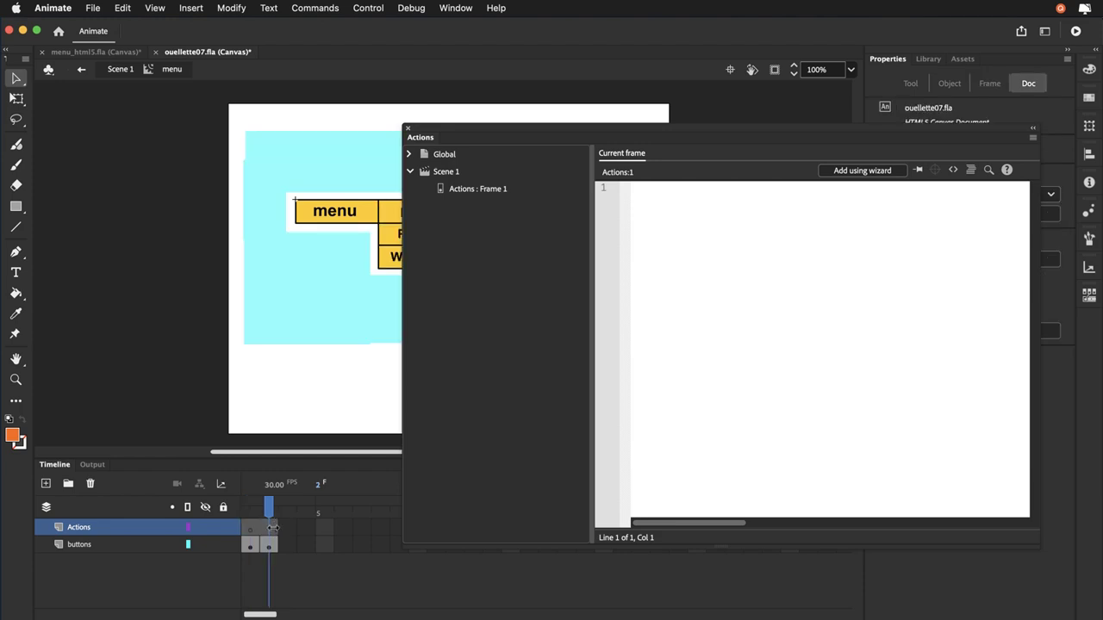
{"action": "left_click", "coordinate": [270, 528]}
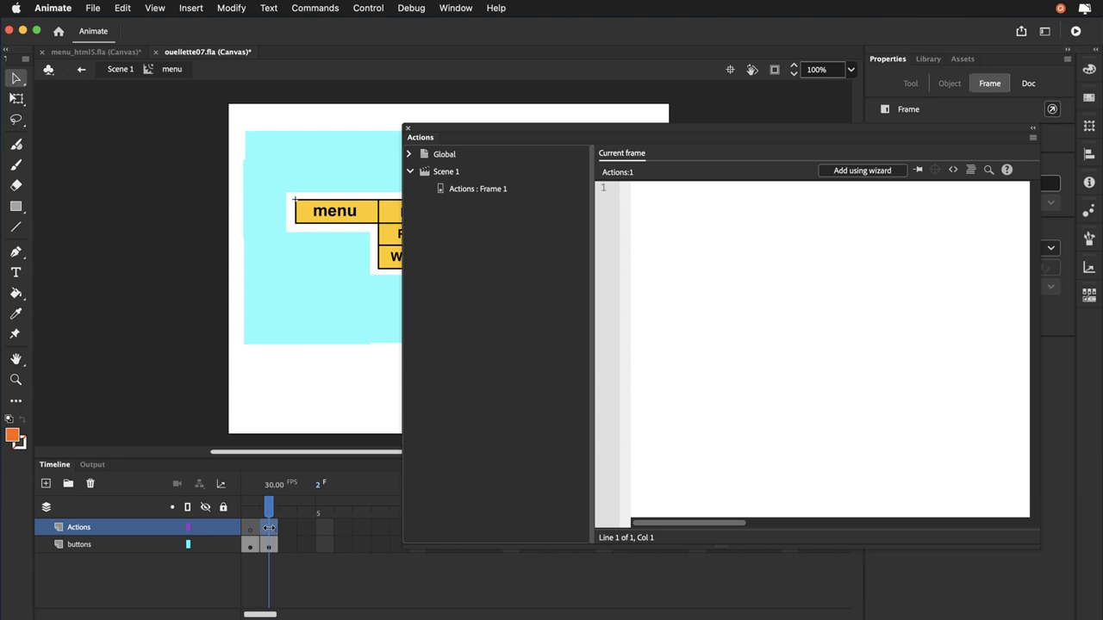
{"action": "left_click", "coordinate": [269, 527]}
{"action": "left_click", "coordinate": [81, 533]}
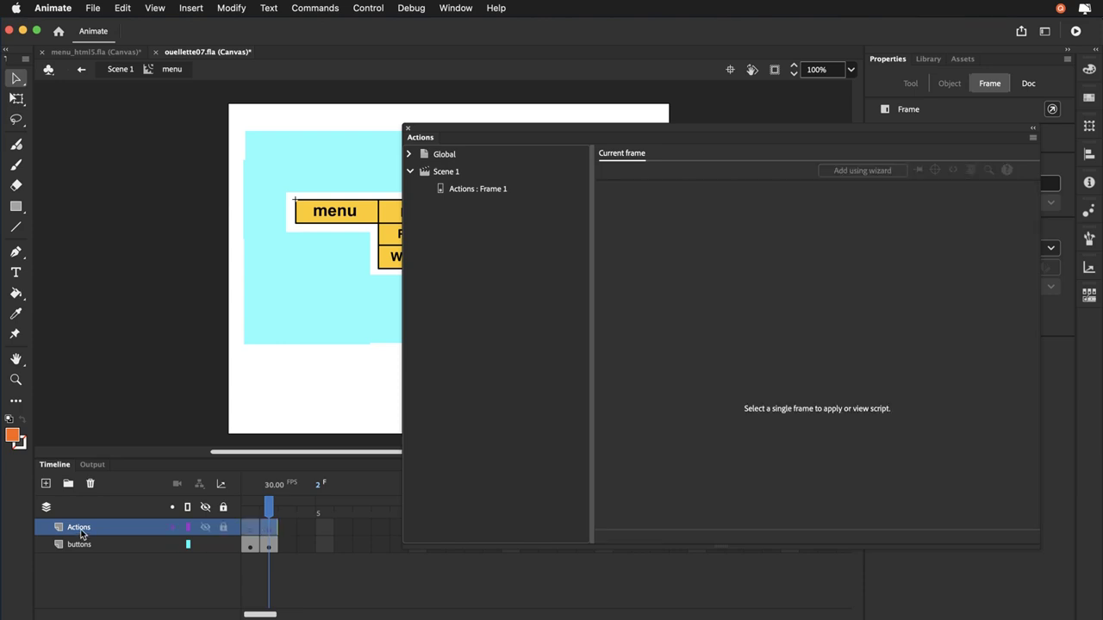
{"action": "left_click", "coordinate": [184, 581]}
{"action": "left_click", "coordinate": [248, 529]}
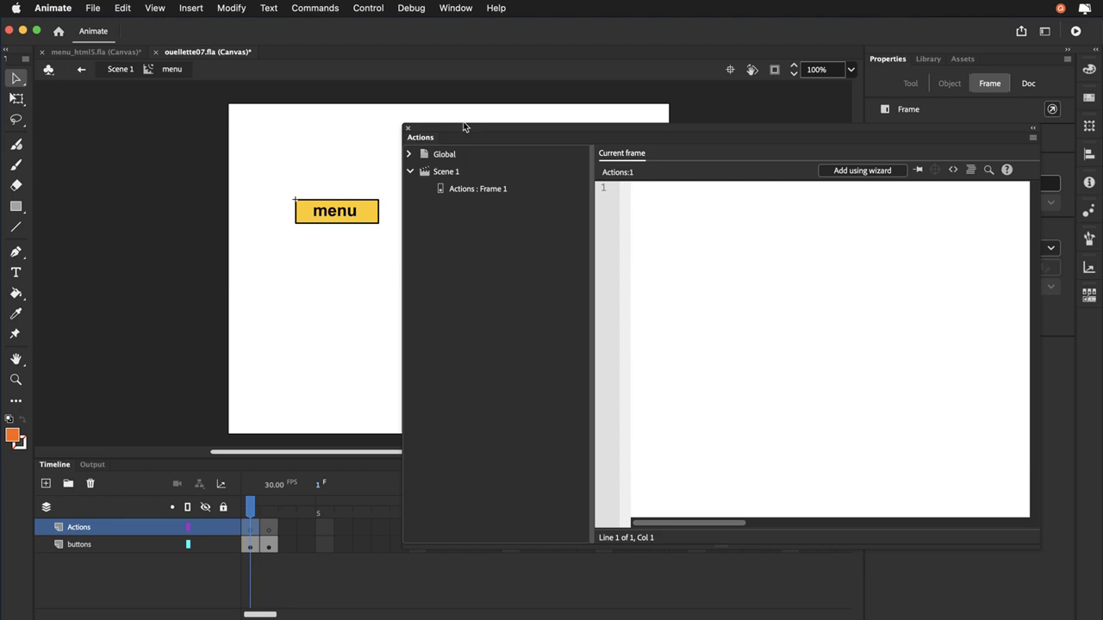
- Move the script editor off the artwork and check the instance name of the menu button on frame 1
{"action": "left_click_drag", "start_coordinate": [465, 129], "coordinate": [491, 110]}
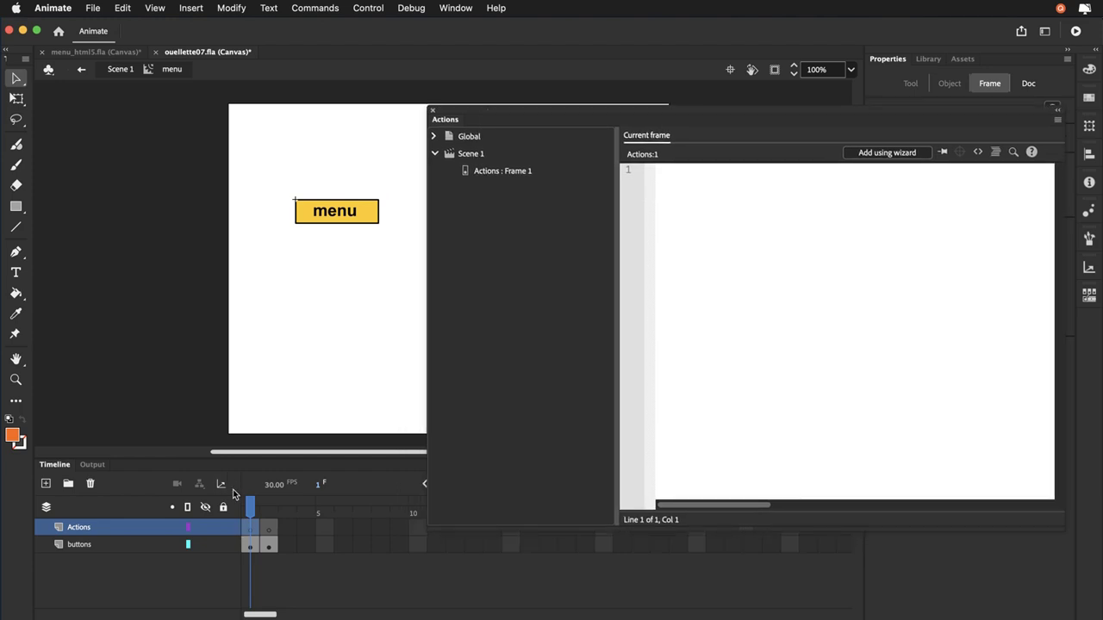
{"action": "mouse_move", "coordinate": [251, 506]}
{"action": "left_mouse_down"}
{"action": "mouse_move", "coordinate": [270, 507]}
{"action": "mouse_move", "coordinate": [250, 507]}
{"action": "left_mouse_up"}
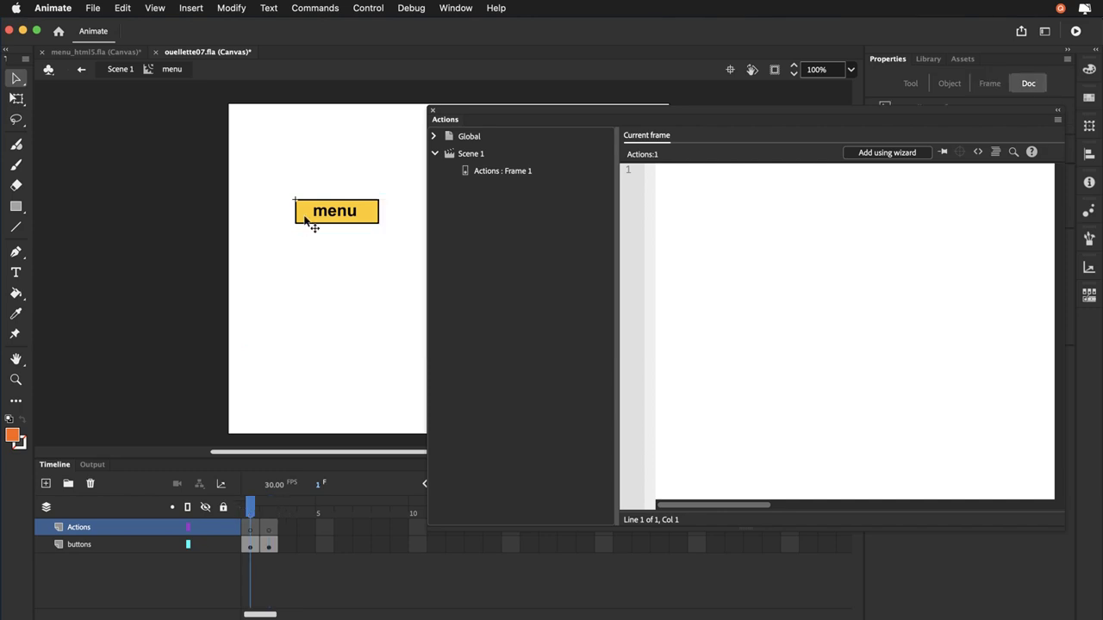
{"action": "left_click_drag", "start_coordinate": [467, 122], "coordinate": [434, 219]}
{"action": "left_click", "coordinate": [373, 224]}
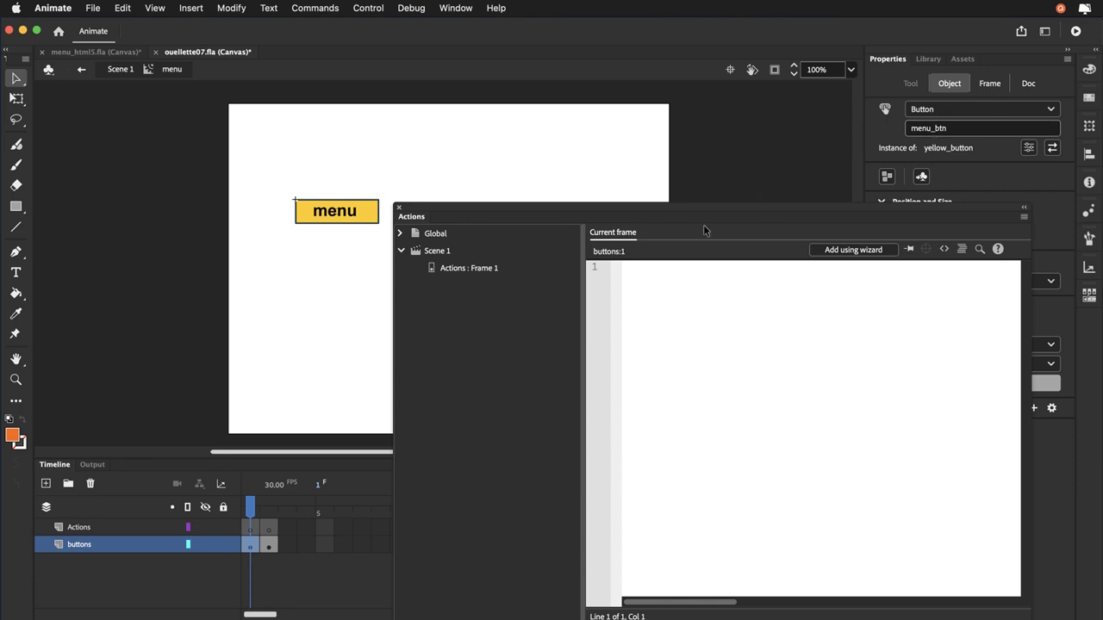
{"action": "left_click", "coordinate": [251, 528]}
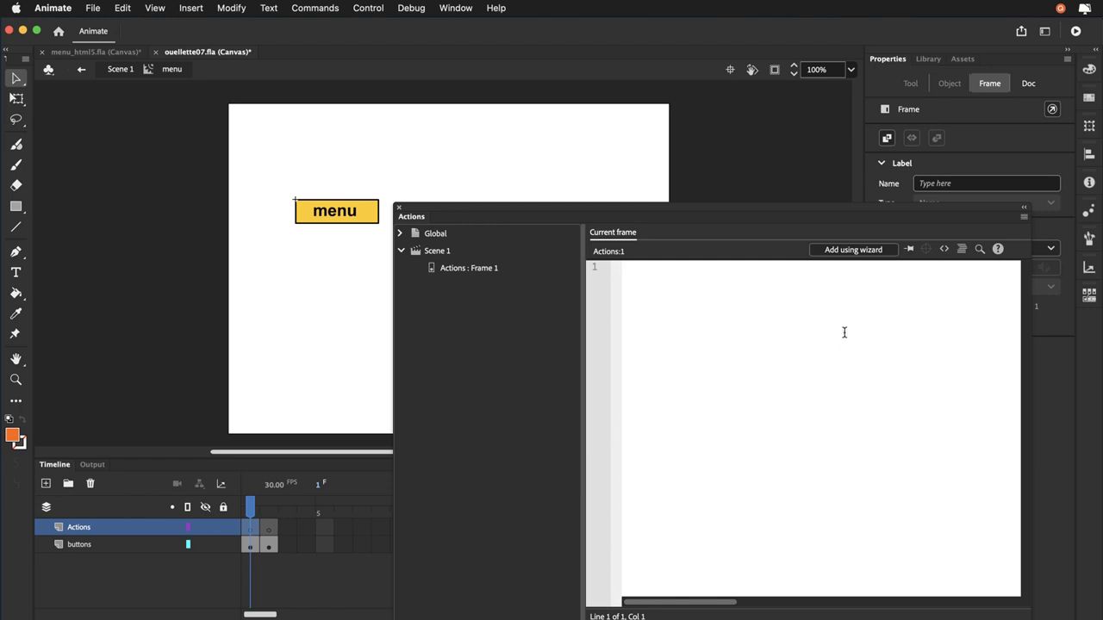
{"action": "left_click", "coordinate": [832, 254]}
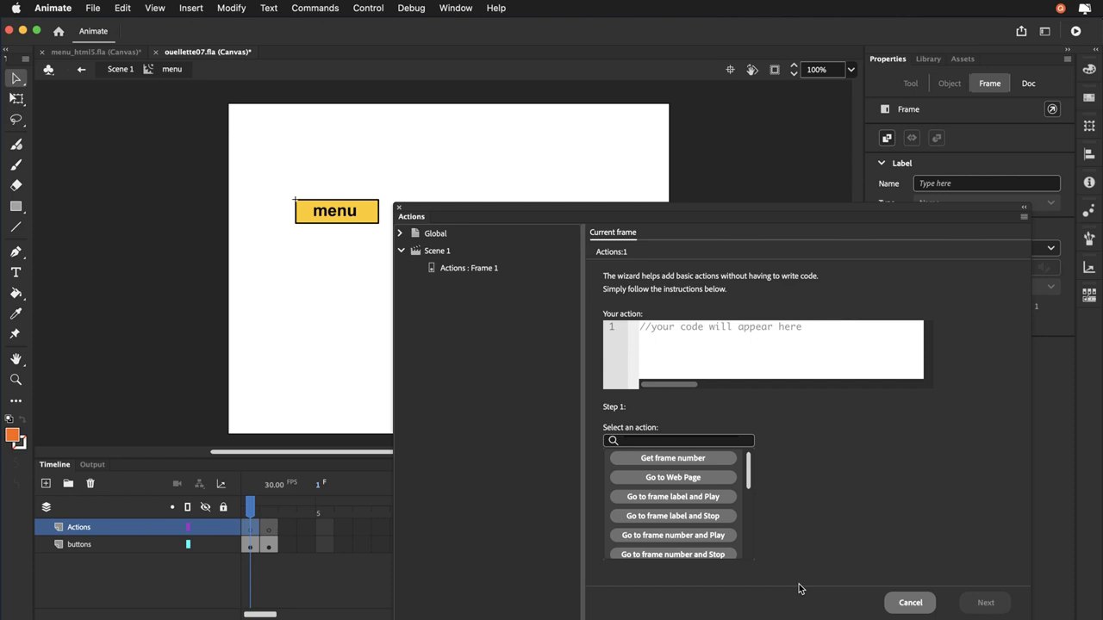
{"action": "left_click", "coordinate": [903, 603]}
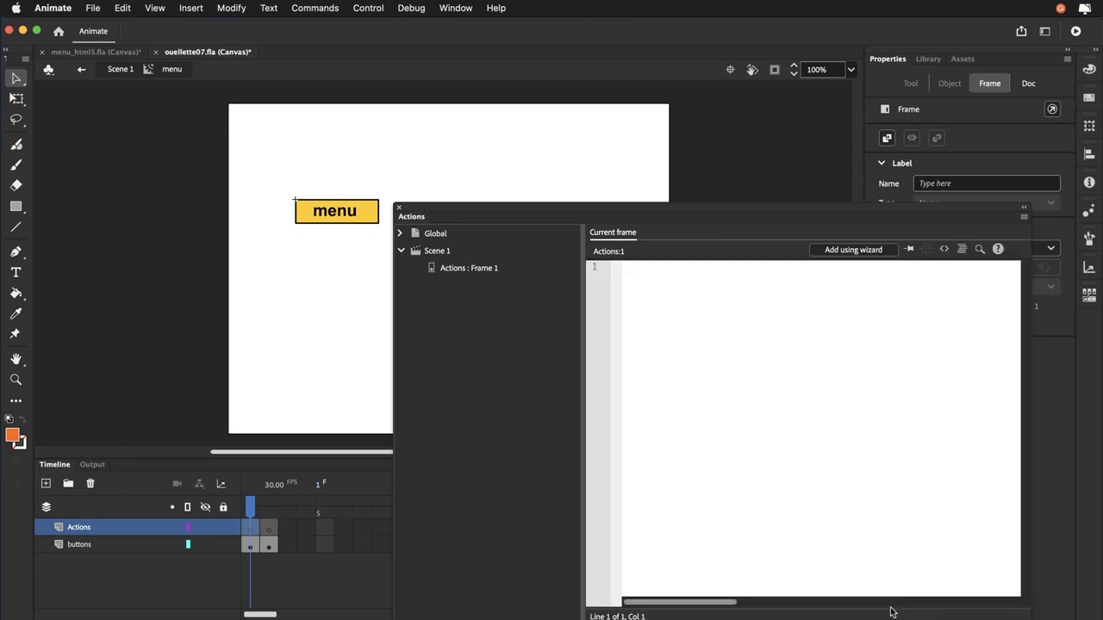
- Add a layer directly above the buttons layer, insert a blank keyframe at its frame 2 and close the script editor
{"action": "left_click", "coordinate": [62, 547]}
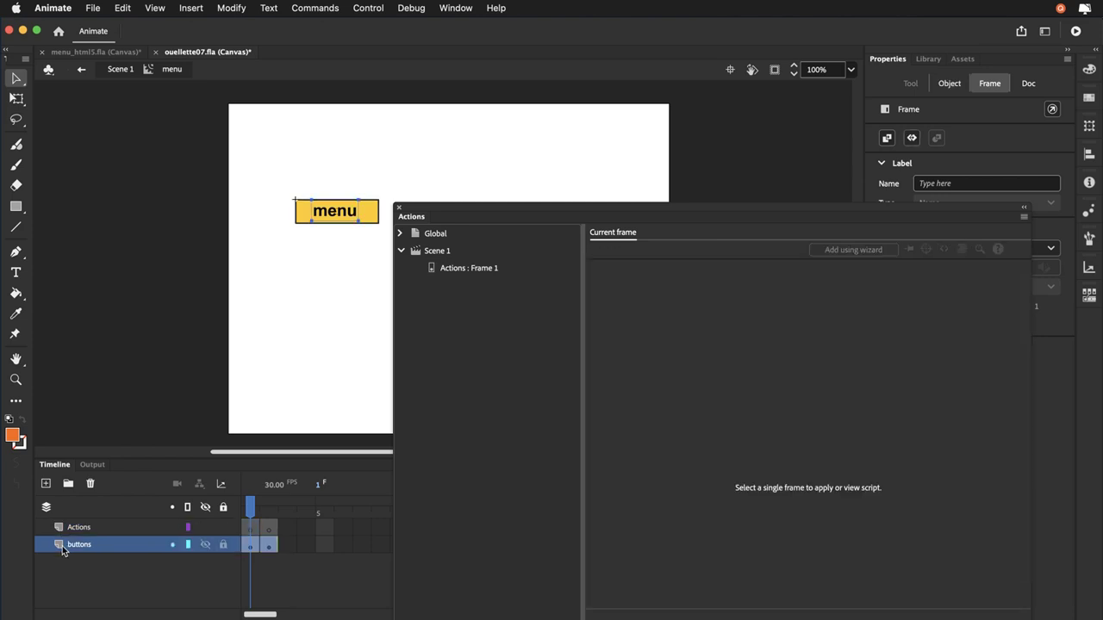
{"action": "left_click", "coordinate": [46, 484]}
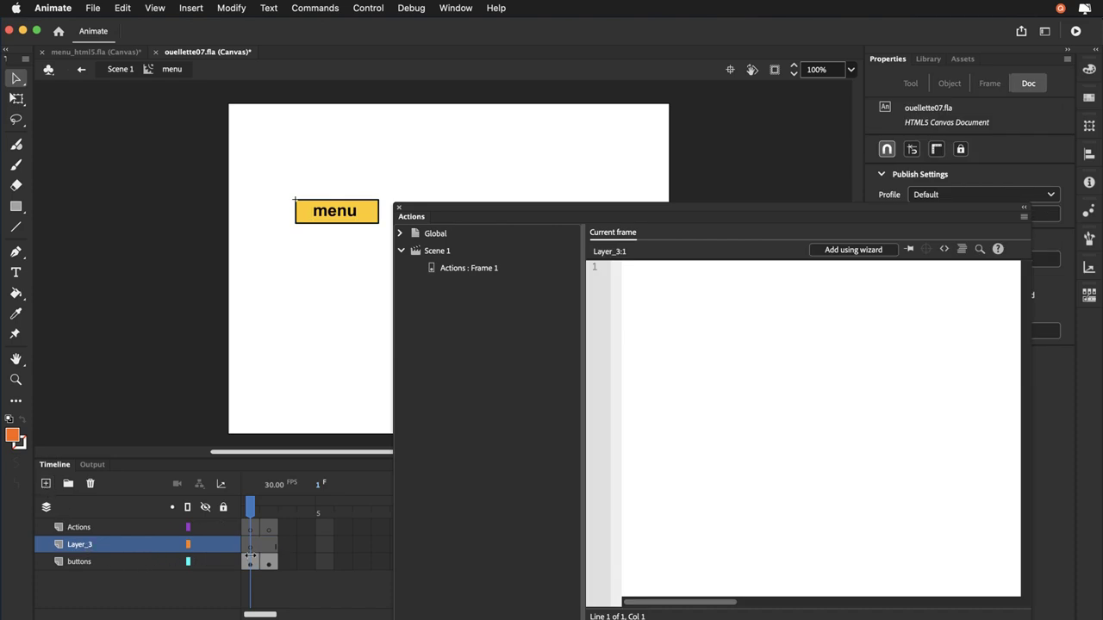
{"action": "left_click", "coordinate": [269, 513]}
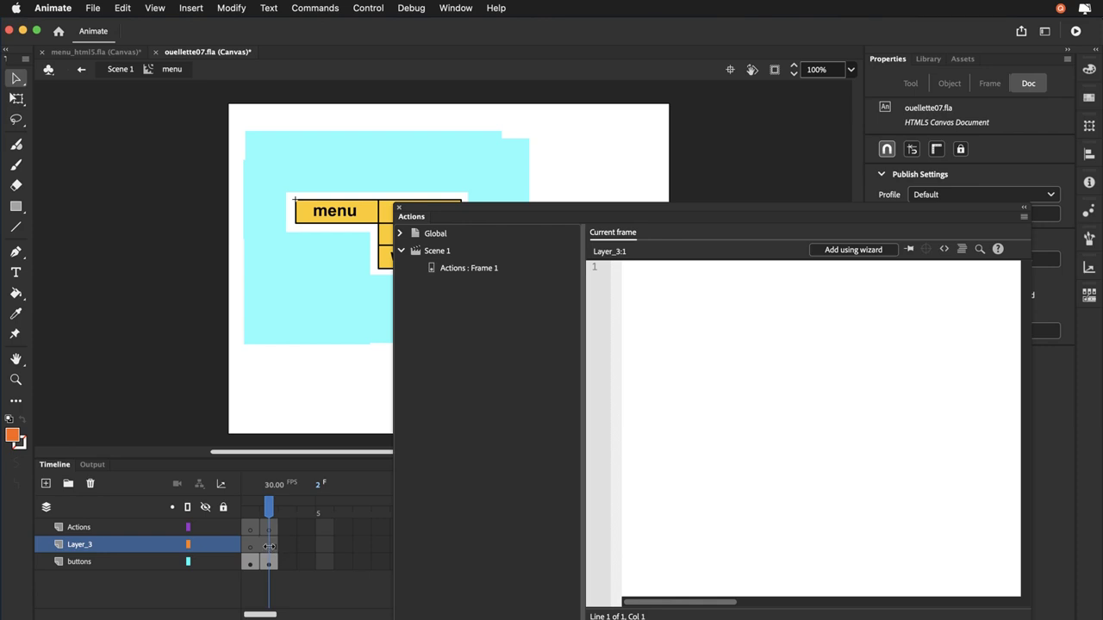
{"action": "left_click", "coordinate": [270, 546]}
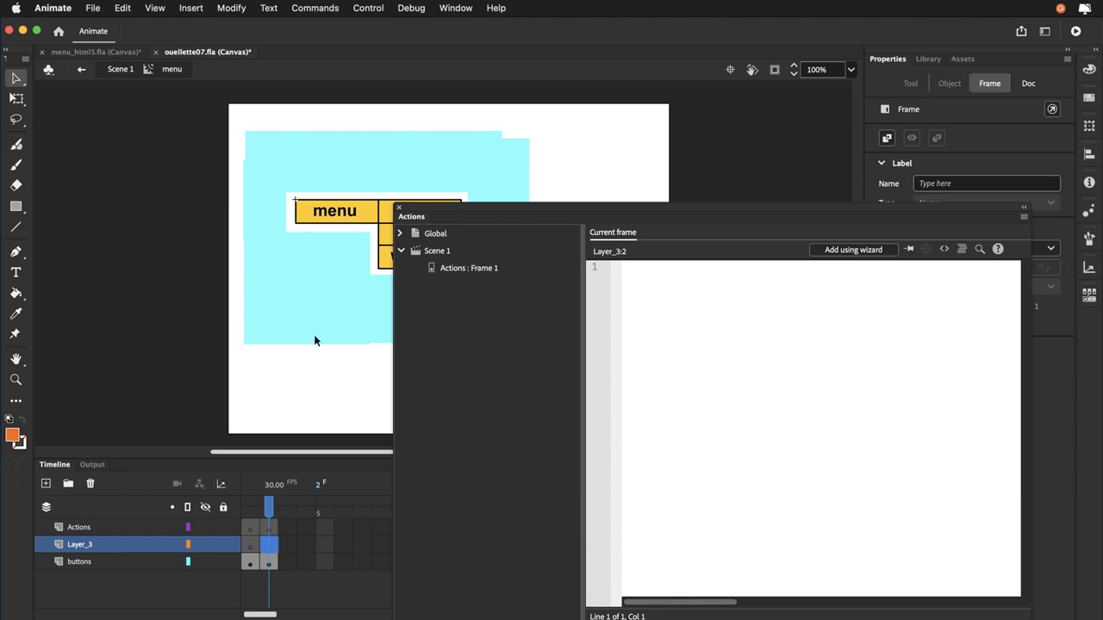
{"action": "left_click", "coordinate": [399, 210]}
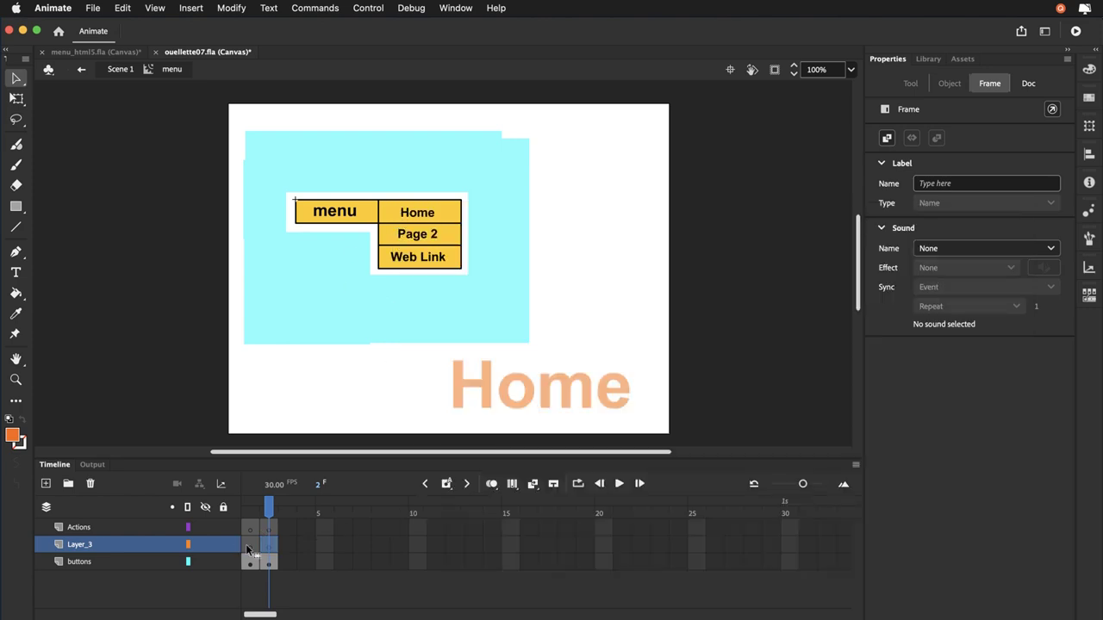
- Rename the new layer between Actions and buttons as Frame_labels
{"action": "left_click", "coordinate": [249, 545]}
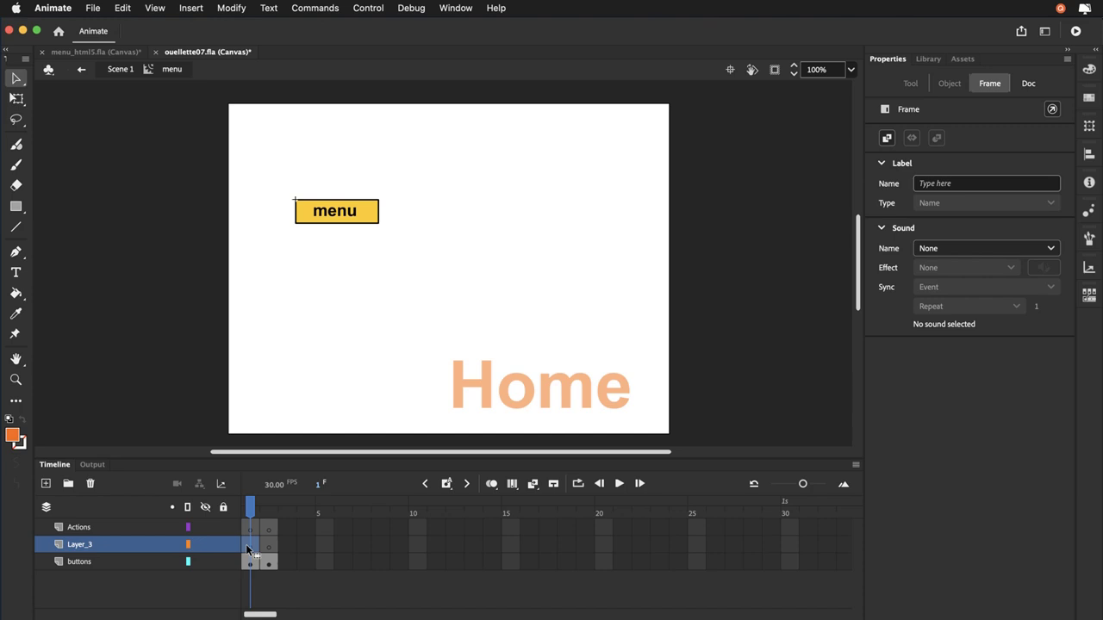
{"action": "double_click", "coordinate": [78, 548]}
{"action": "type", "text": "Fr"}
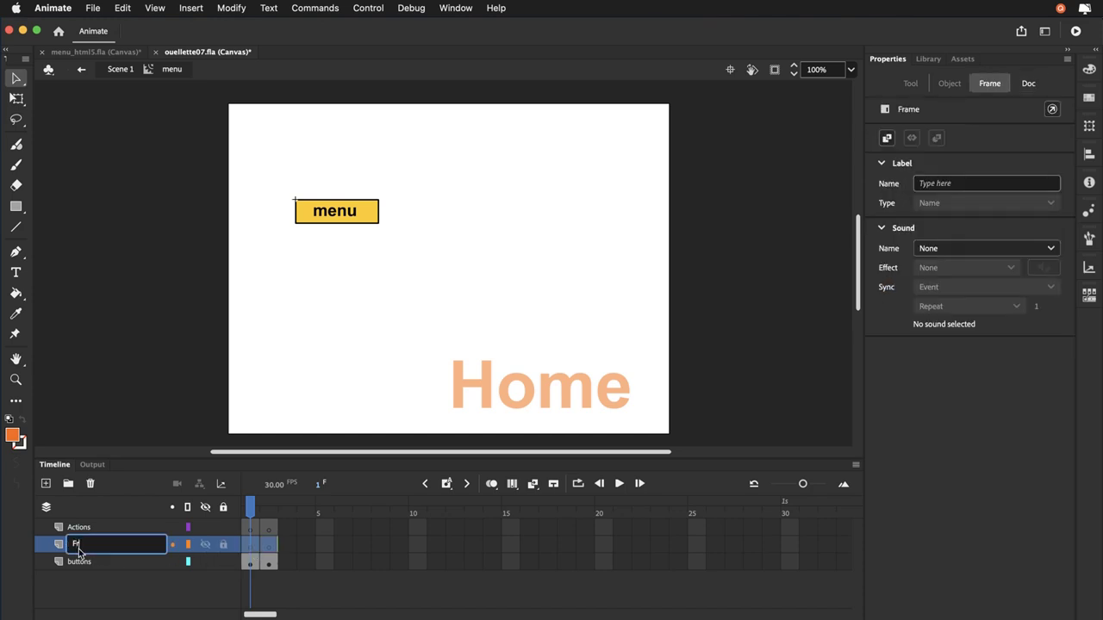
{"action": "type", "text": "ame_labels"}
{"action": "key", "text": "Return"}
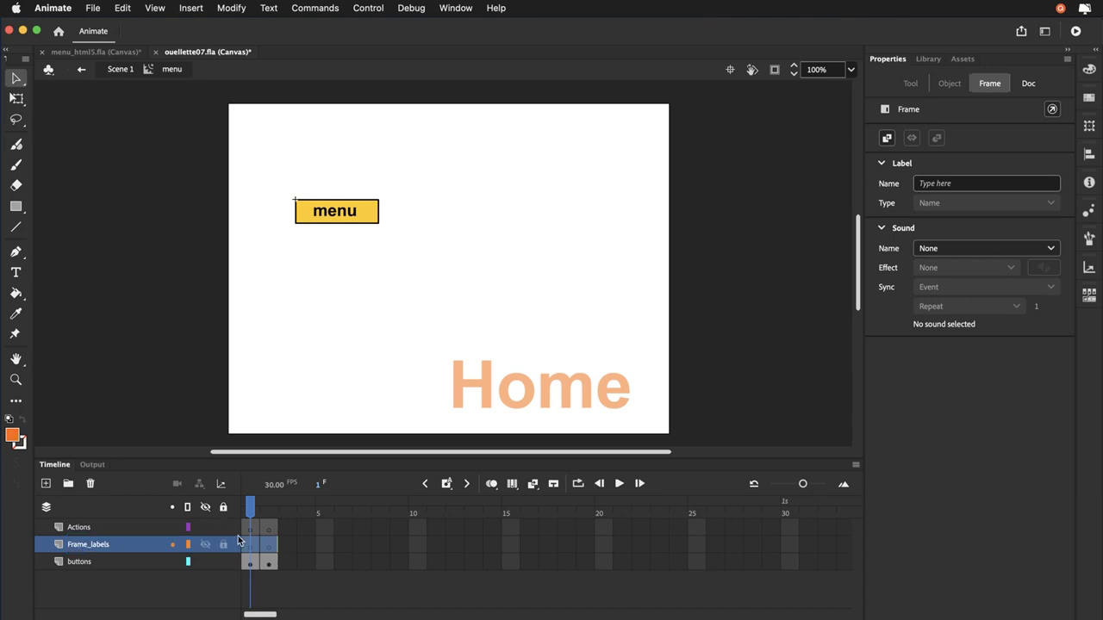
- Give frame 1 of the Frame_labels layer the frame label menu1
{"action": "left_click", "coordinate": [250, 555]}
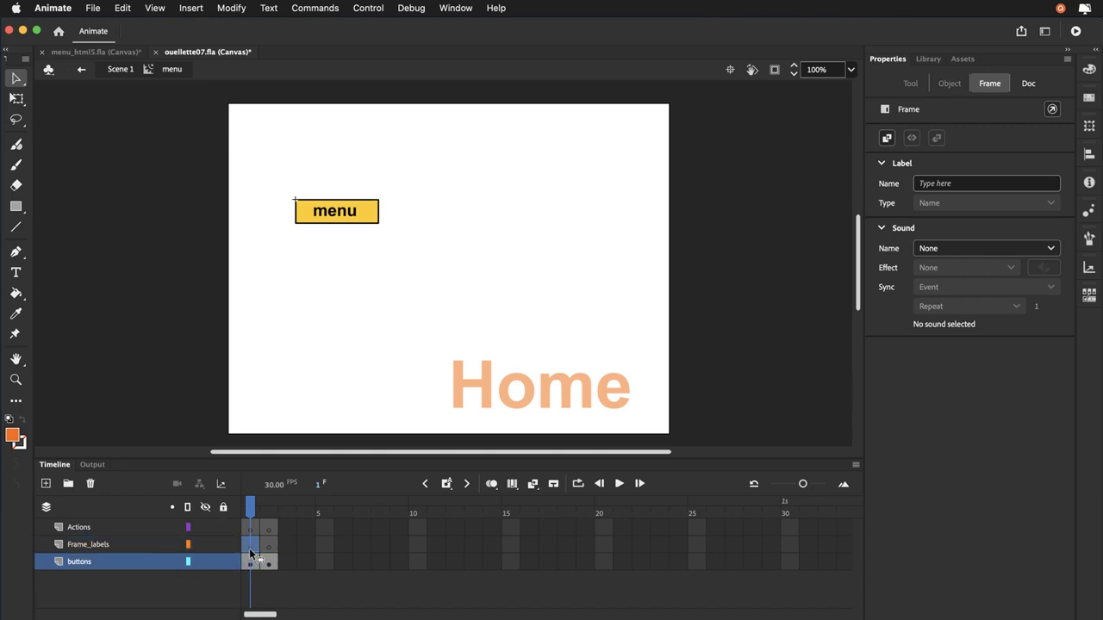
{"action": "left_click", "coordinate": [250, 544]}
{"action": "left_click", "coordinate": [934, 185]}
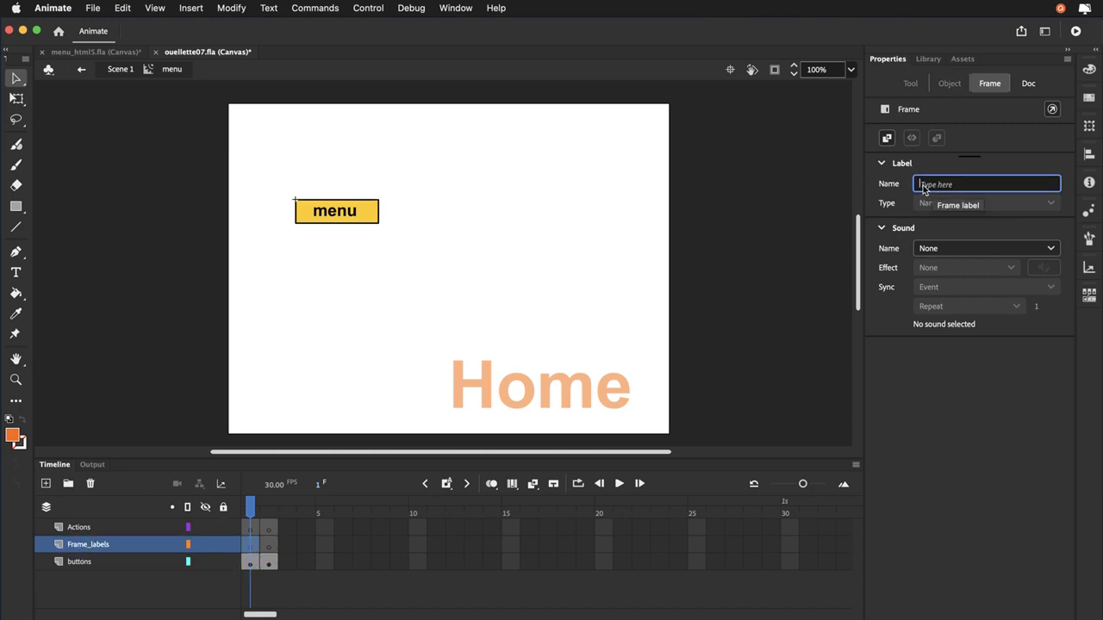
{"action": "type", "text": "menu1"}
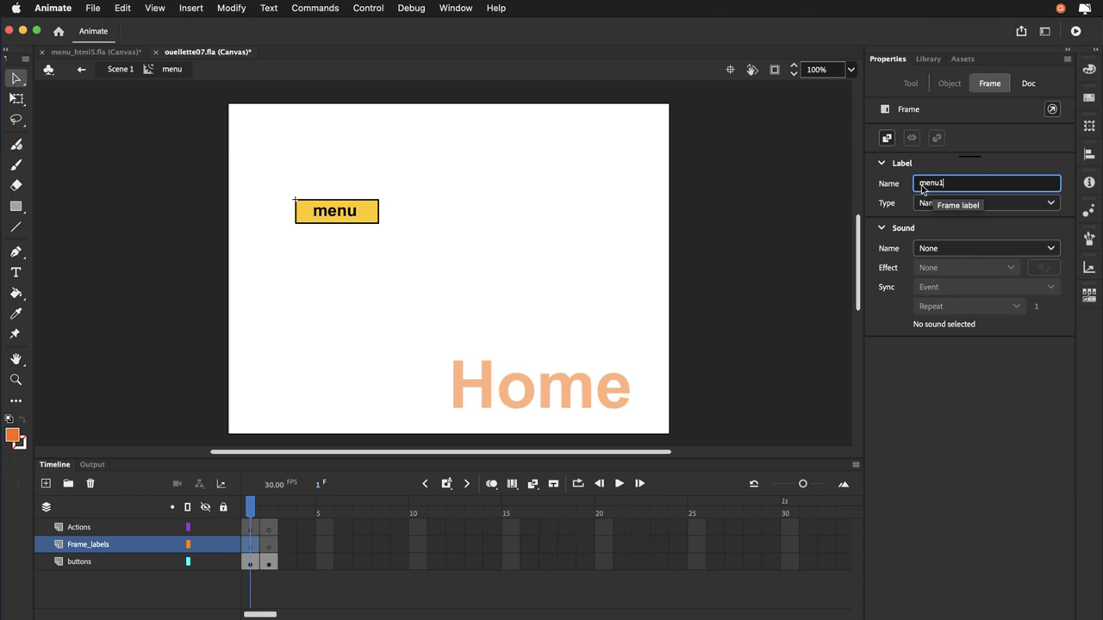
{"action": "key", "text": "Return"}
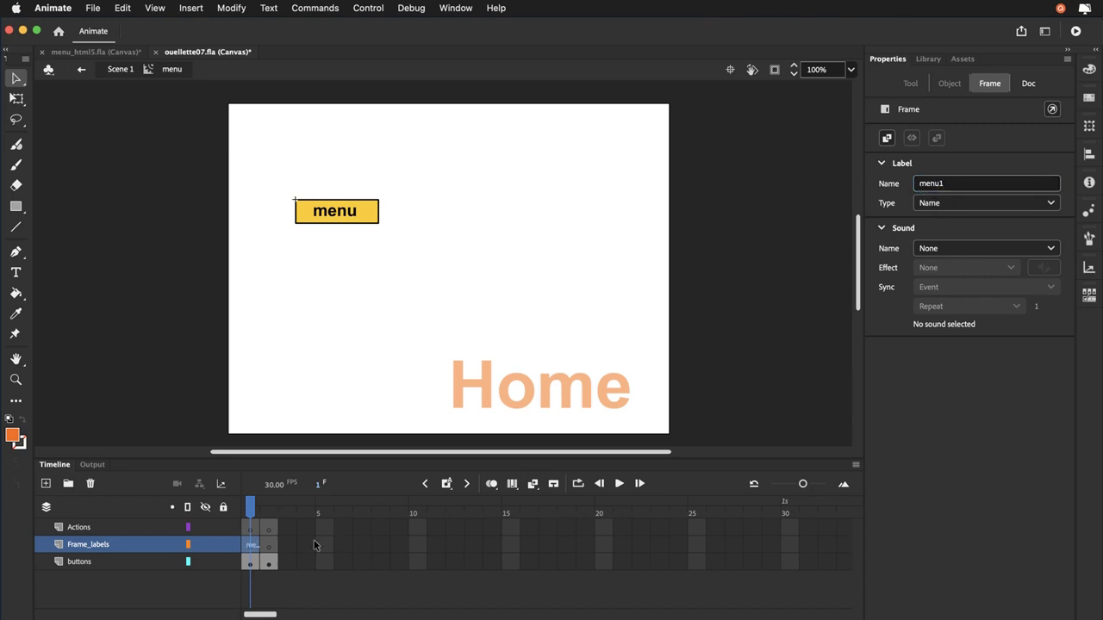
- Give frame 2 of the Frame_labels layer the frame label menu2
{"action": "left_click", "coordinate": [275, 548]}
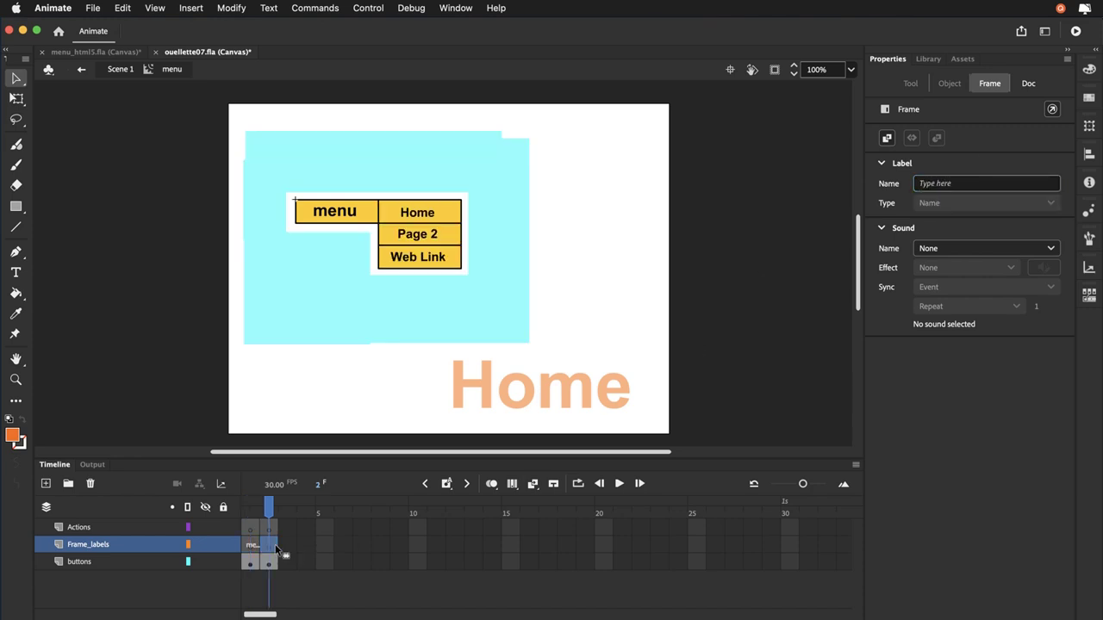
{"action": "left_click", "coordinate": [929, 186]}
{"action": "type", "text": "me"}
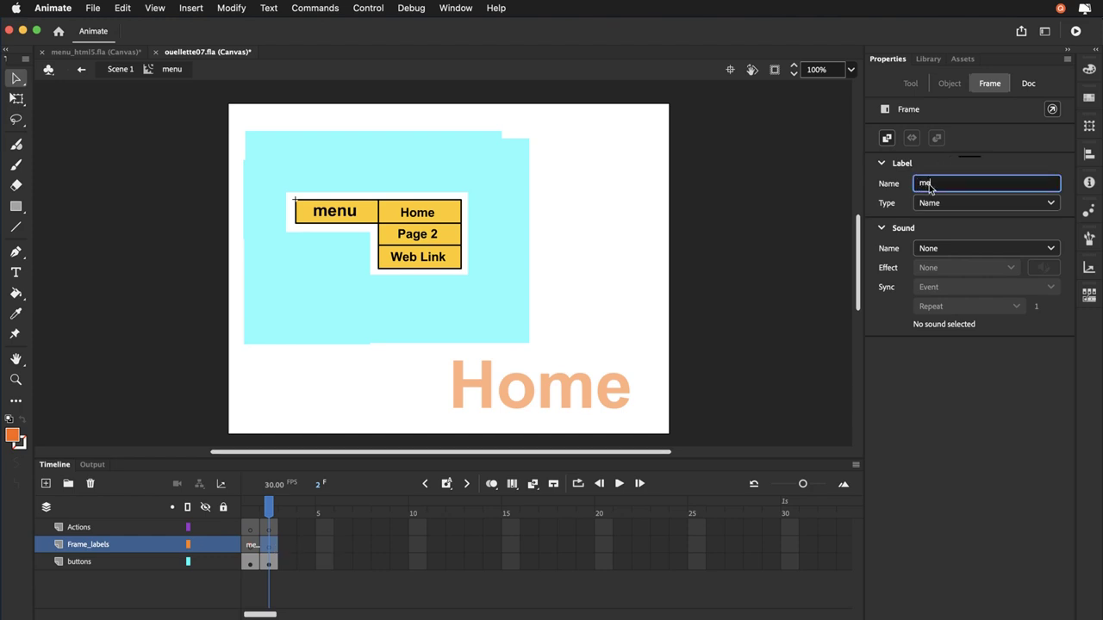
{"action": "type", "text": "nu2"}
{"action": "key", "text": "Return"}
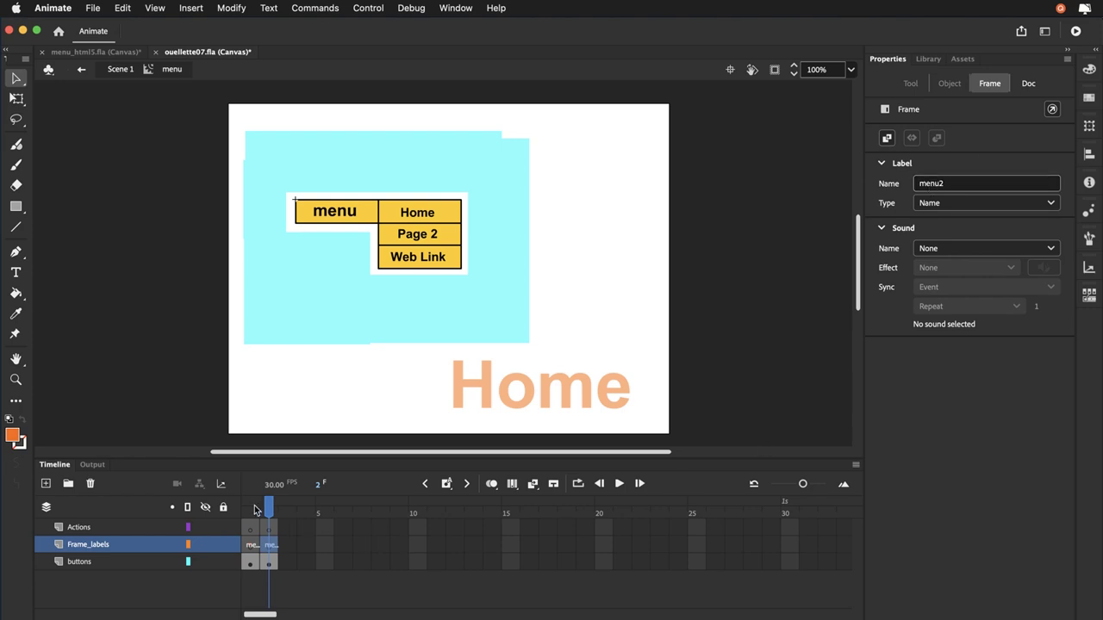
{"action": "key", "text": "super+s"}
- Open the script editor for frame 1 of the menu symbol's Actions layer
{"action": "left_click", "coordinate": [249, 511]}
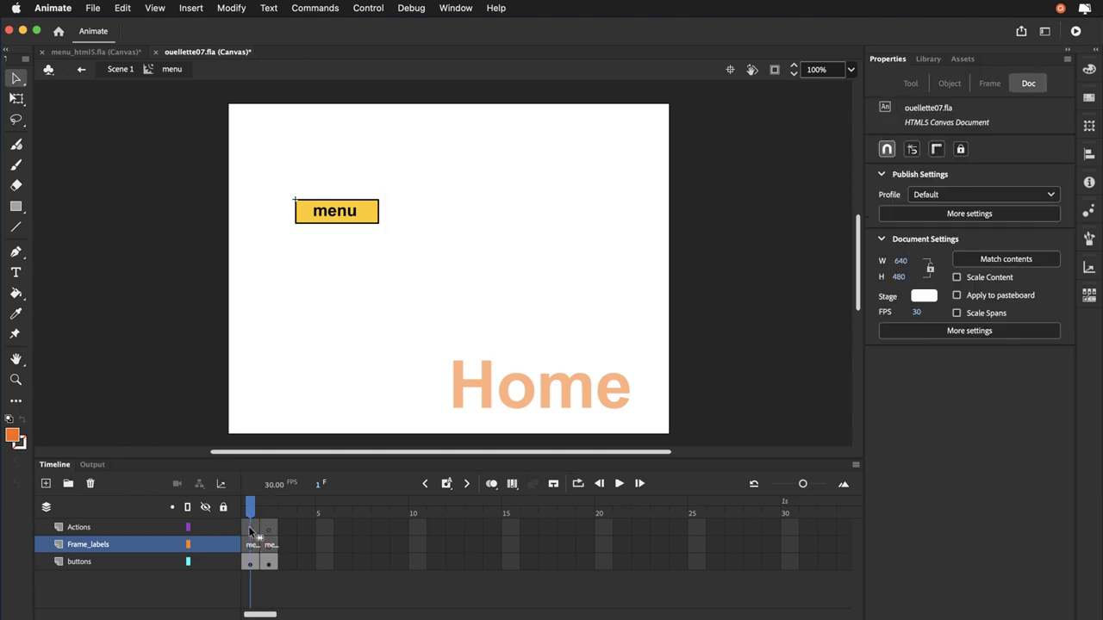
{"action": "left_click", "coordinate": [251, 543]}
{"action": "left_click", "coordinate": [250, 526]}
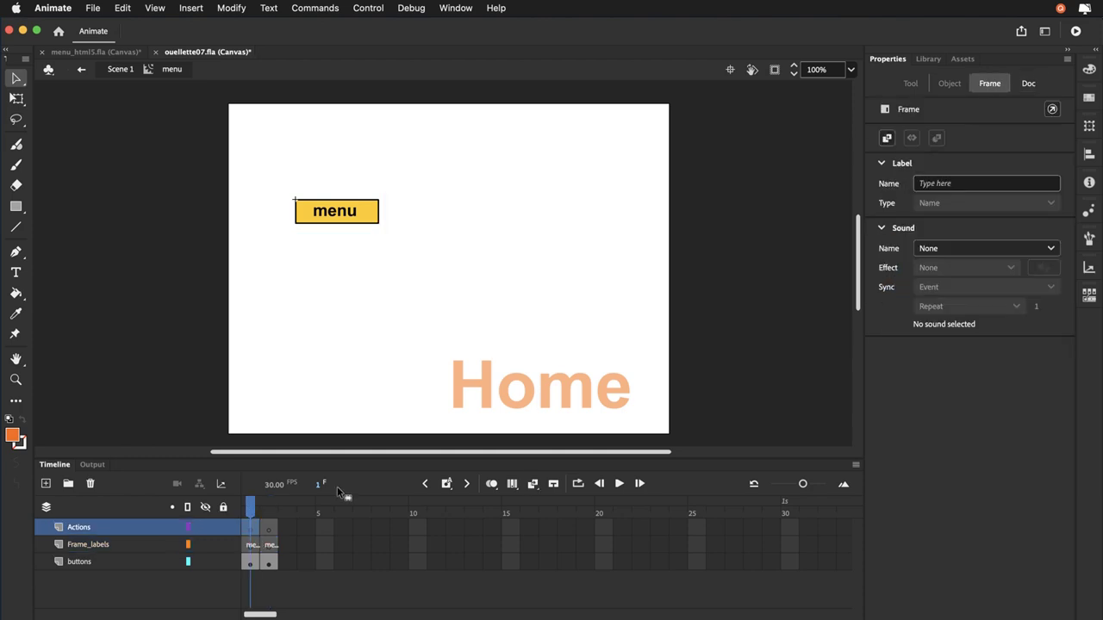
{"action": "left_click", "coordinate": [470, 9]}
{"action": "left_click", "coordinate": [469, 296]}
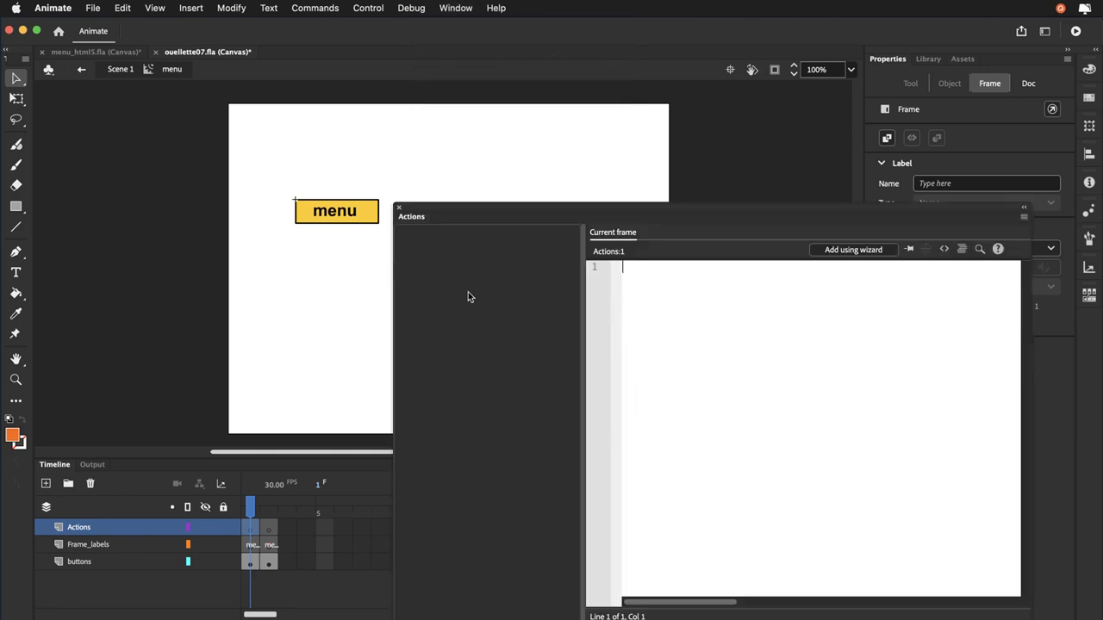
- Add a wizard action to frame 1 that goes to frame label menu2 on this timeline and stops when the mouse moves over menu_btn
{"action": "left_click", "coordinate": [834, 250]}
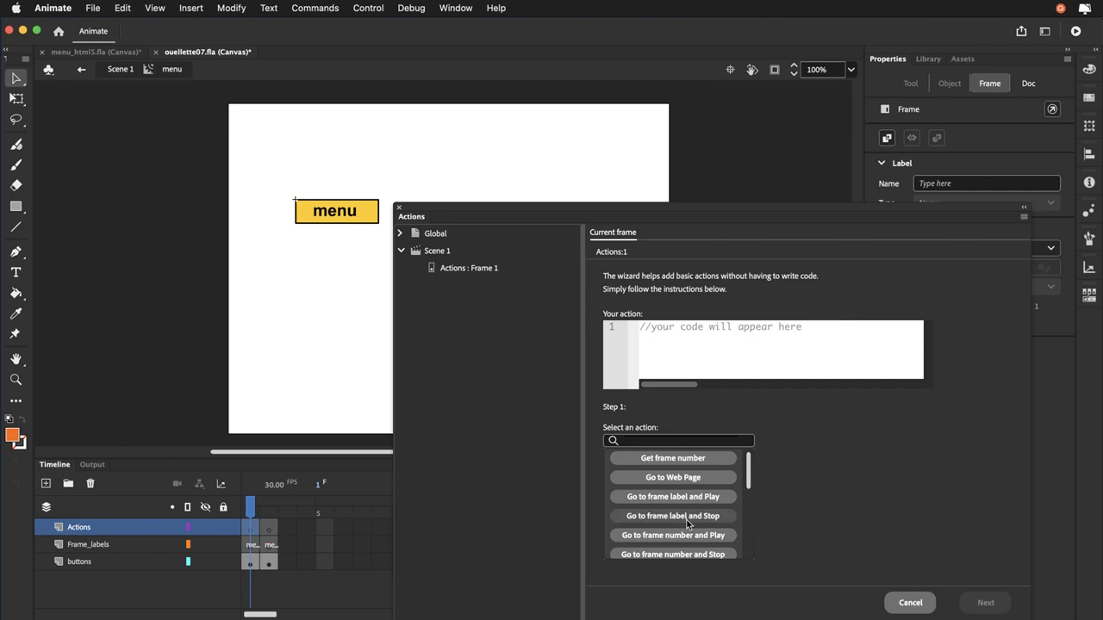
{"action": "left_click", "coordinate": [631, 519]}
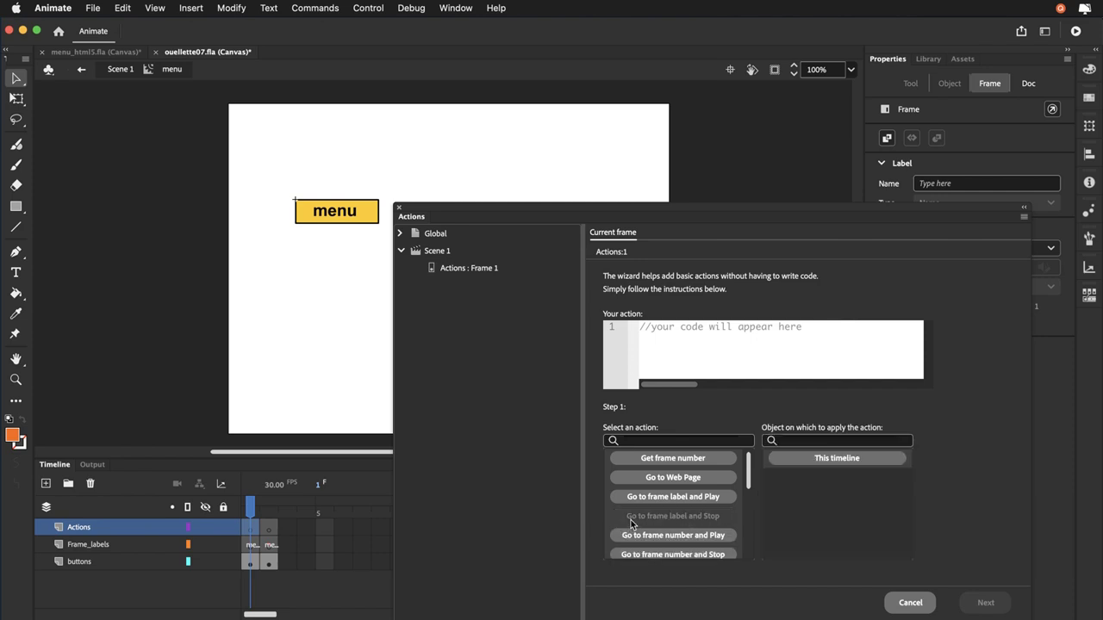
{"action": "left_click", "coordinate": [819, 465]}
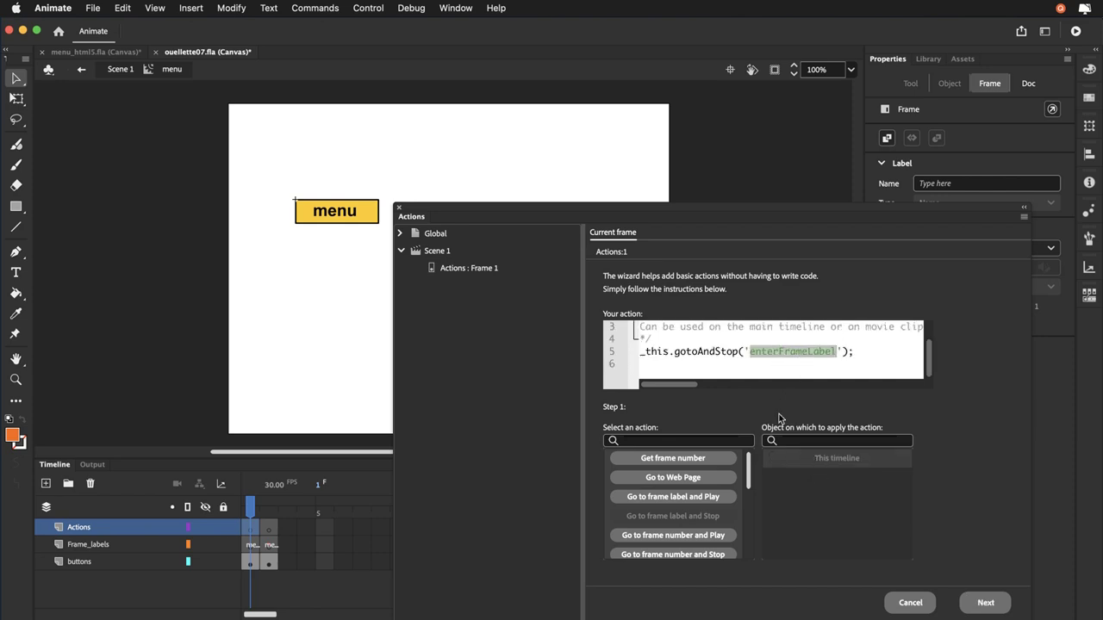
{"action": "type", "text": "menu"}
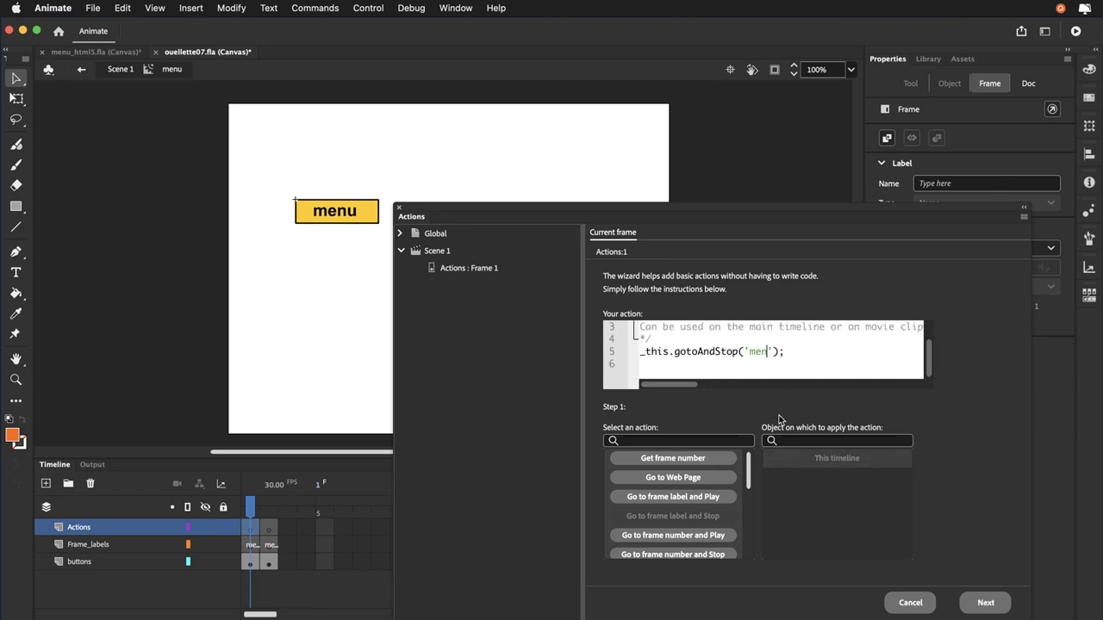
{"action": "type", "text": "2"}
{"action": "left_click", "coordinate": [983, 603]}
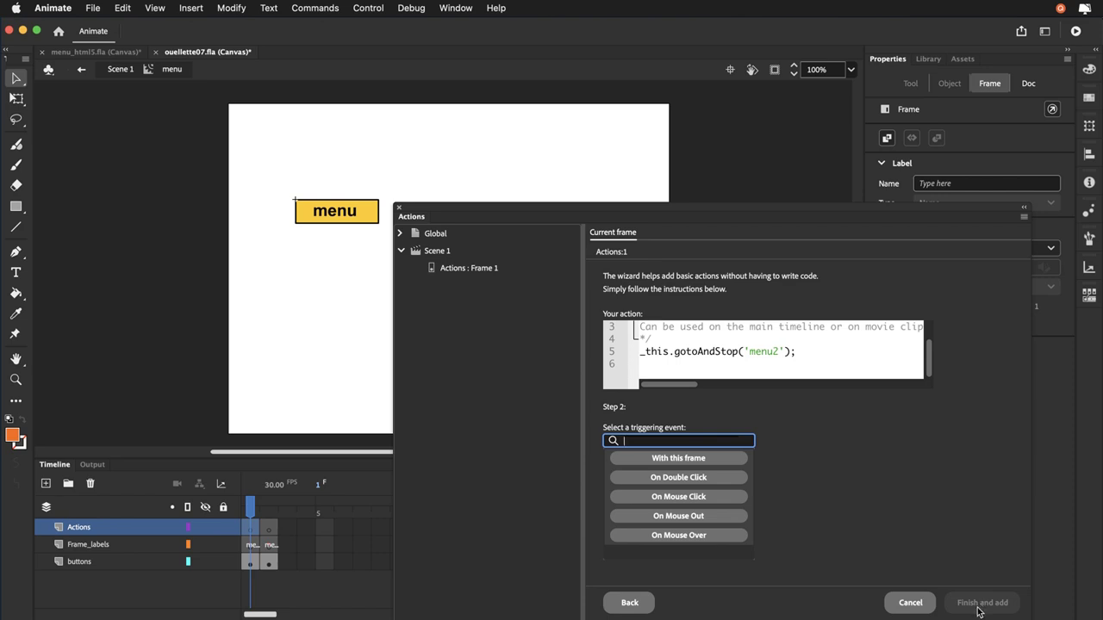
{"action": "left_click", "coordinate": [690, 536]}
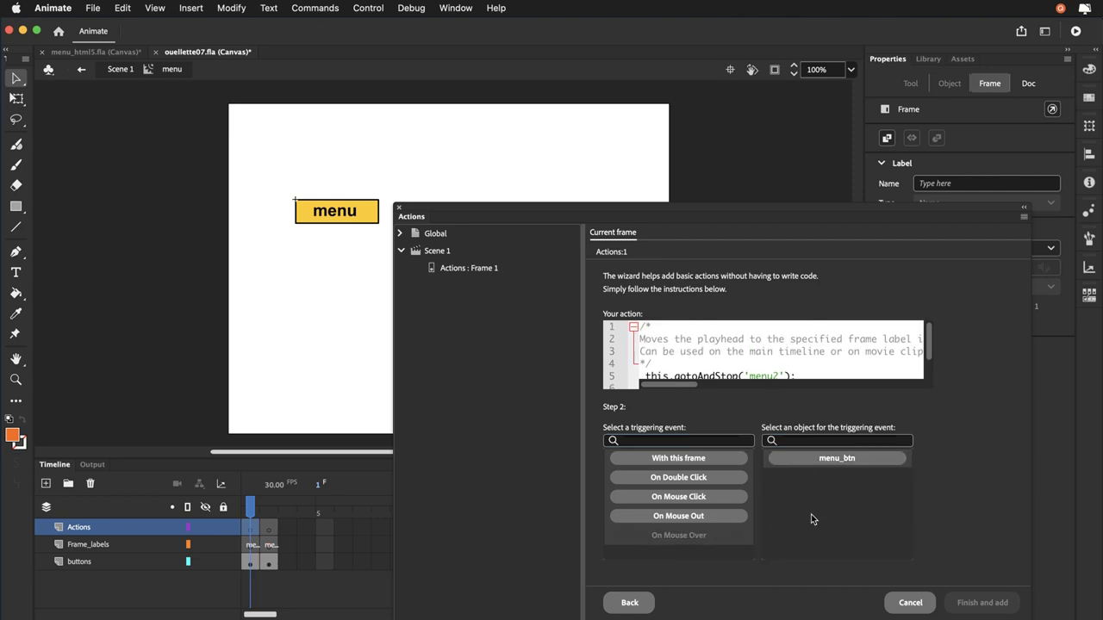
{"action": "left_click", "coordinate": [807, 460]}
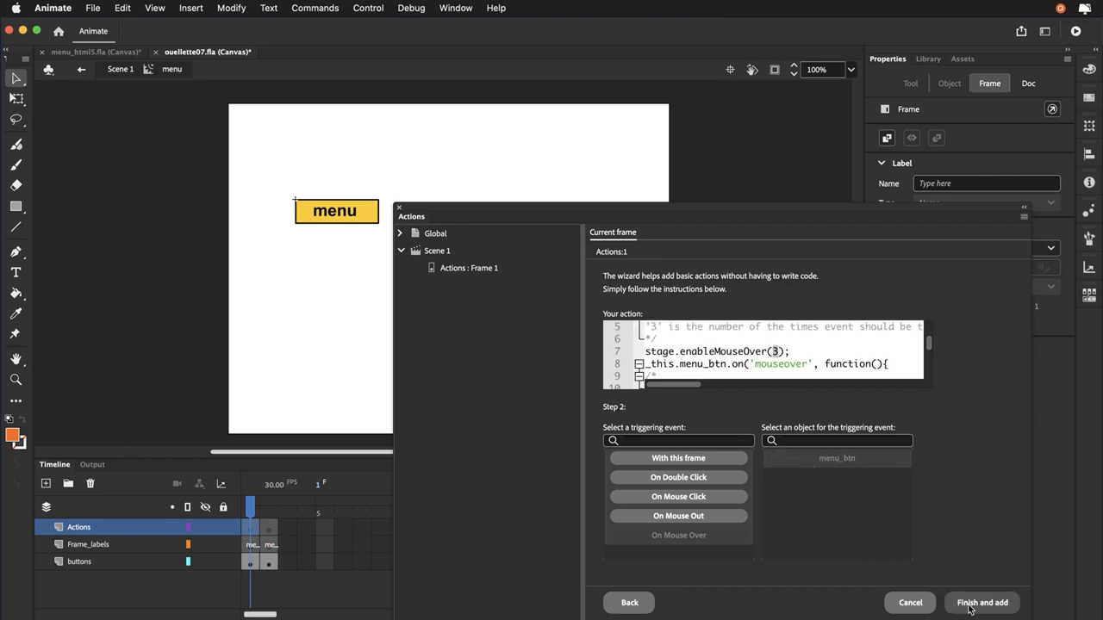
{"action": "left_click", "coordinate": [970, 603]}
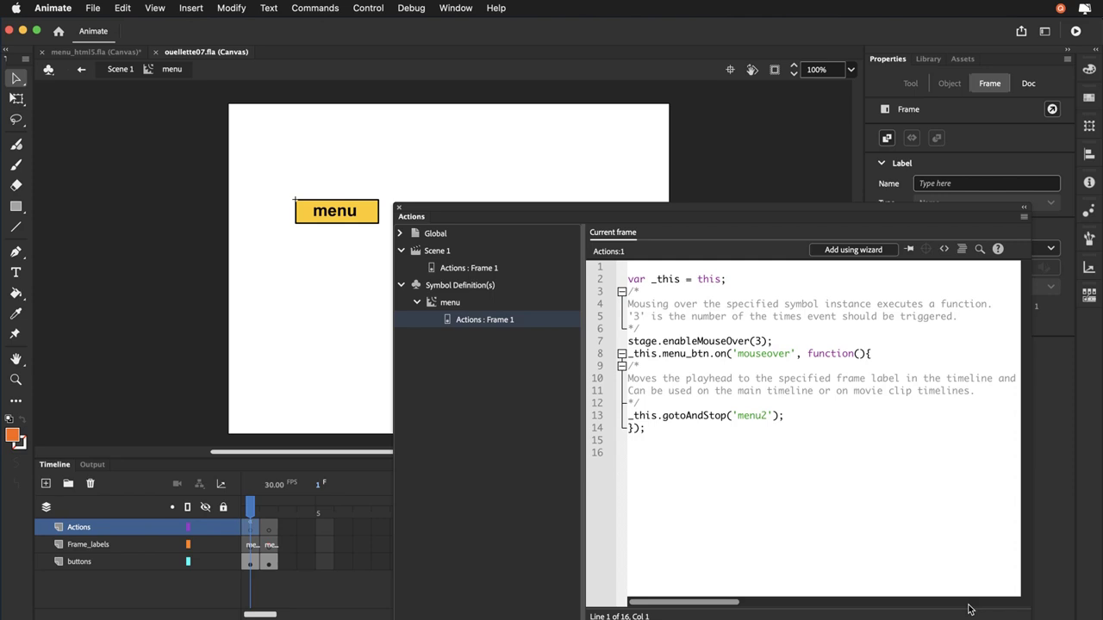
- Test the movie in the browser, close its preview page, and return to the menu symbol's timeline in Animate
{"action": "key", "text": "super+Return"}
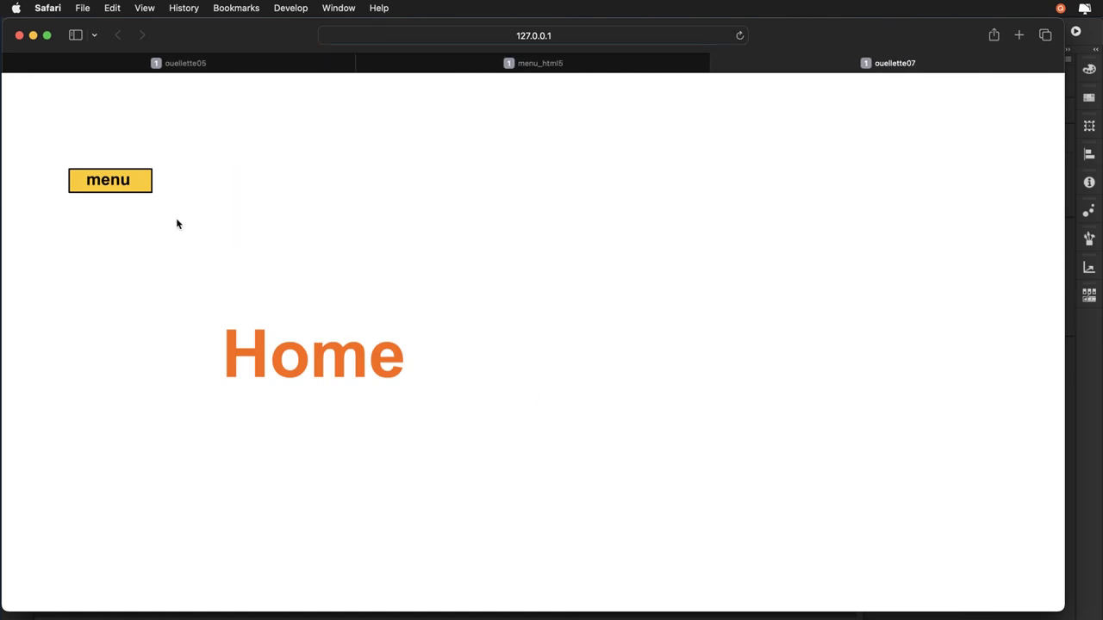
{"action": "left_click", "coordinate": [716, 64]}
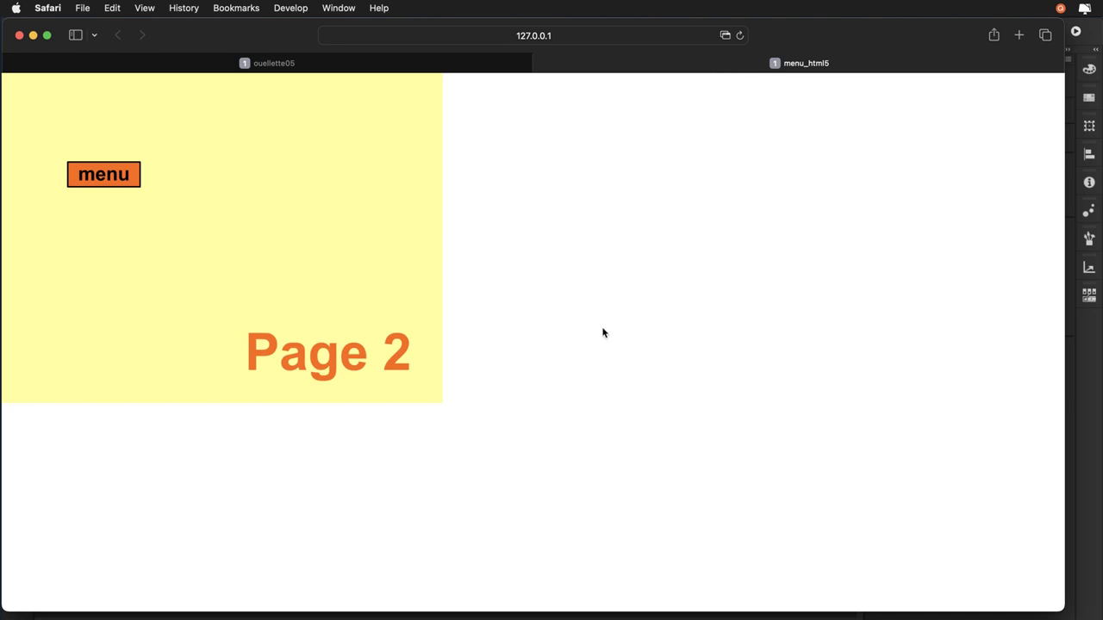
{"action": "key", "text": "super+Tab"}
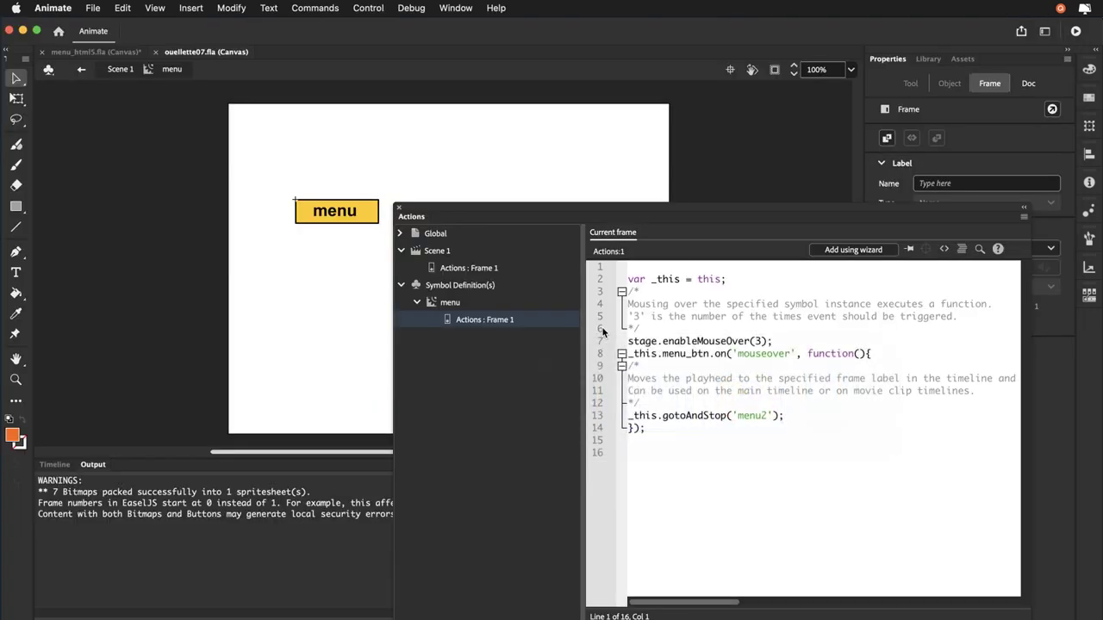
{"action": "left_click", "coordinate": [702, 529]}
{"action": "left_click", "coordinate": [54, 465]}
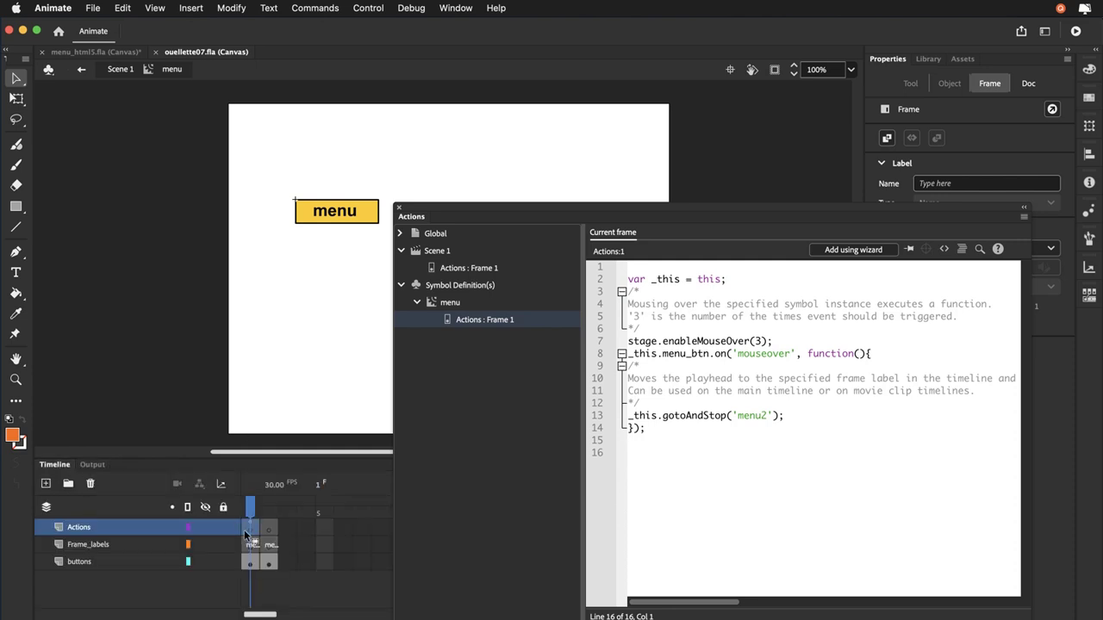
- Add a wizard Stop action for this timeline to frame 1 of the Actions layer, triggered with this frame
{"action": "left_click", "coordinate": [869, 250]}
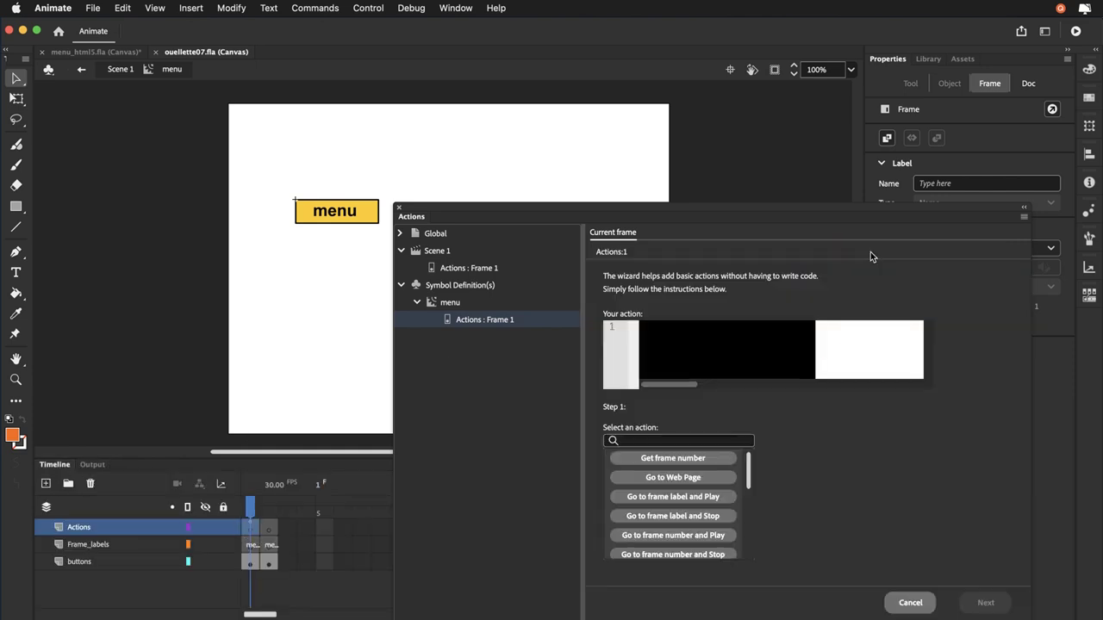
{"action": "scroll", "coordinate": [690, 480], "scroll_direction": "down", "scroll_amount": 5}
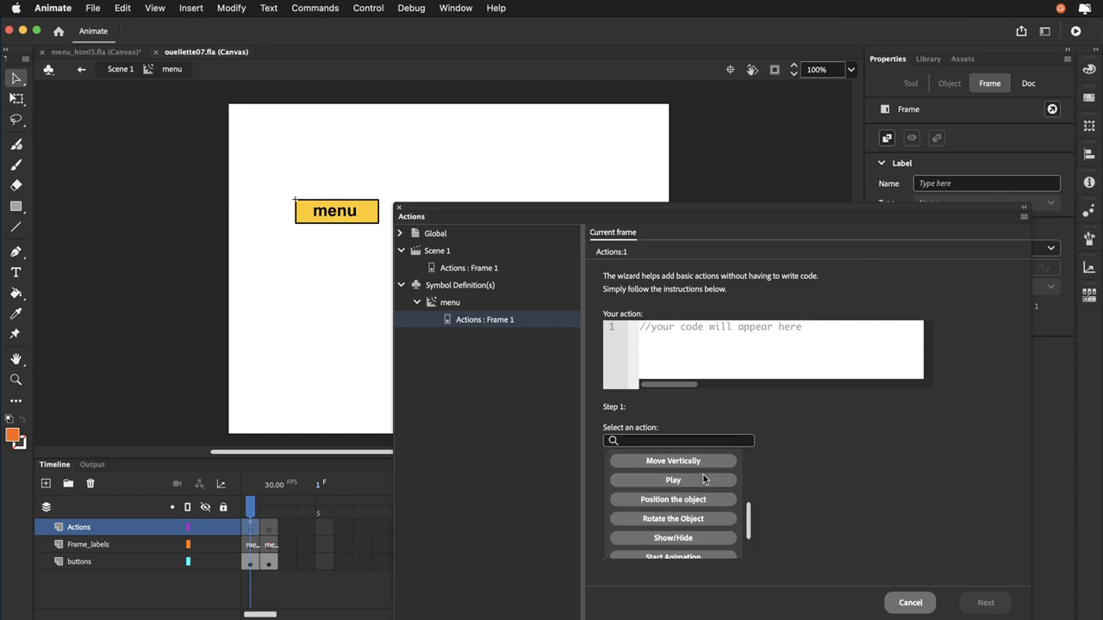
{"action": "scroll", "coordinate": [703, 480], "scroll_direction": "down", "scroll_amount": 2}
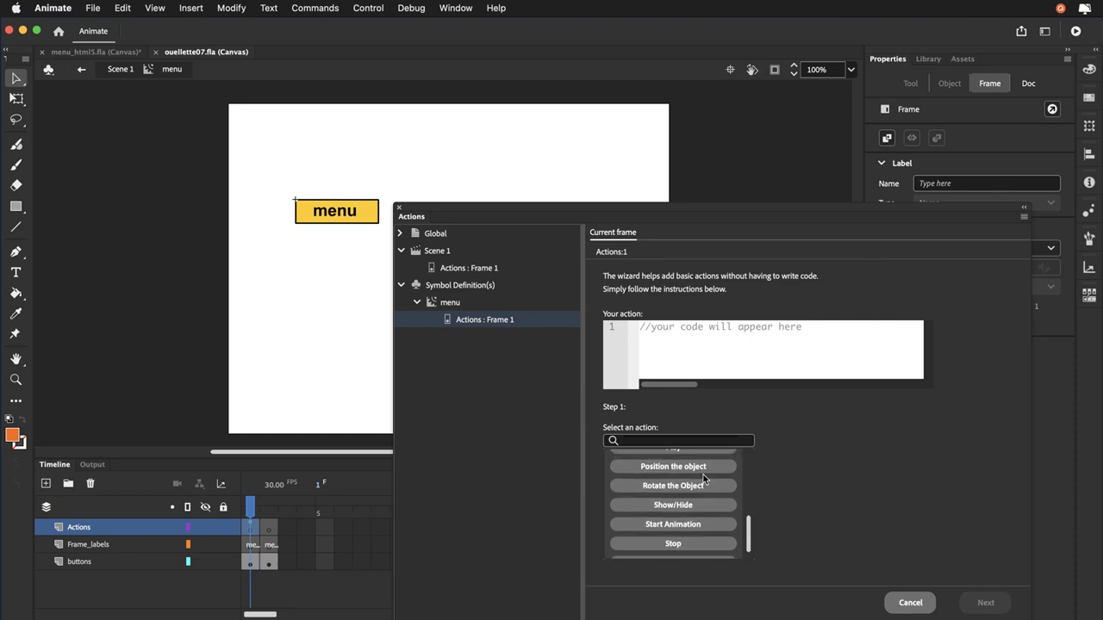
{"action": "left_click", "coordinate": [667, 546]}
{"action": "left_click", "coordinate": [807, 459]}
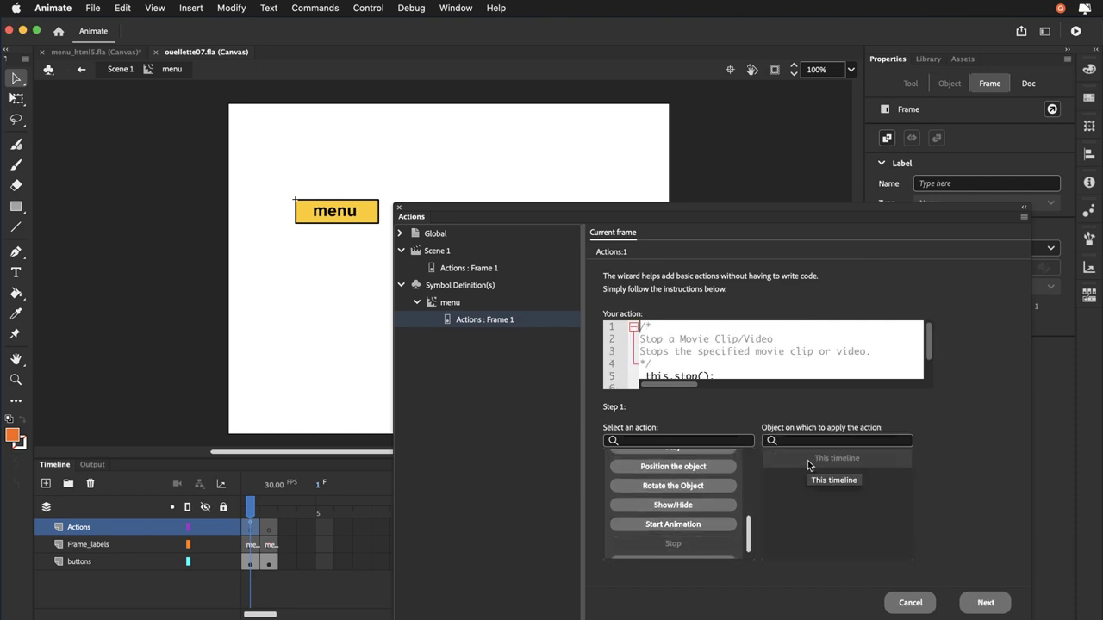
{"action": "left_click", "coordinate": [985, 603]}
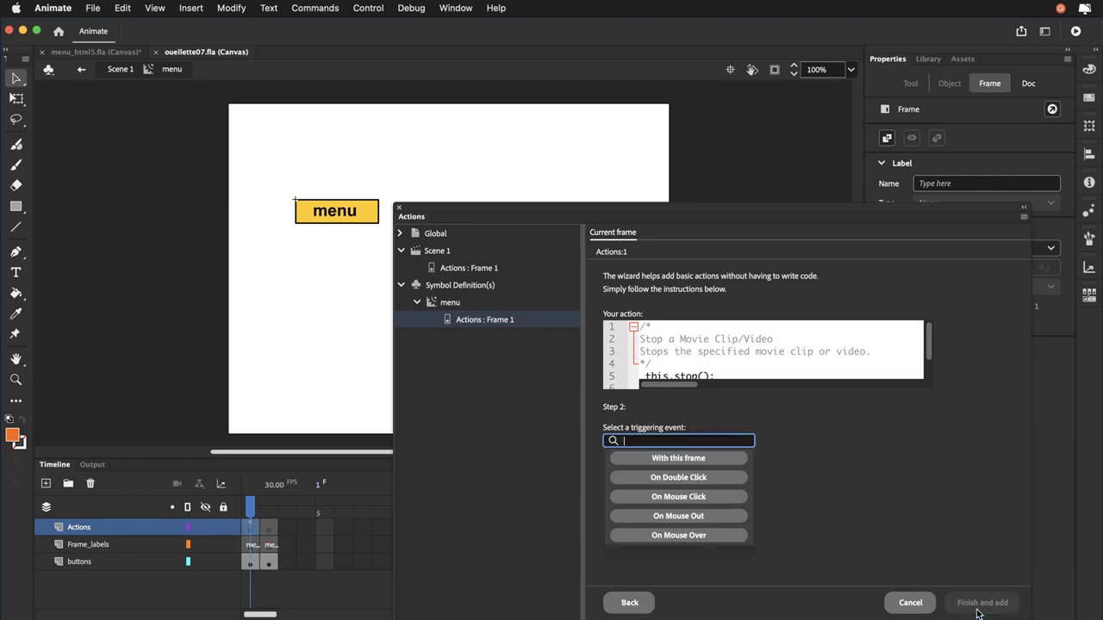
{"action": "left_click", "coordinate": [677, 458]}
{"action": "left_click", "coordinate": [982, 602]}
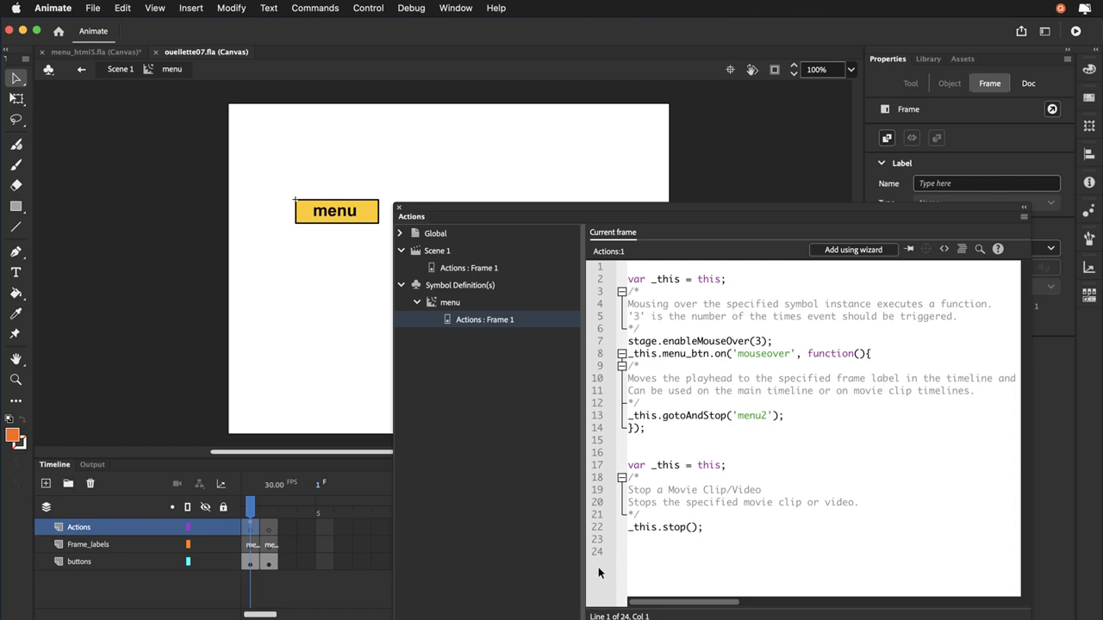
- Test the menu button's mouse-over behaviour in the browser and return to the symbol's timeline in Animate
{"action": "key", "text": "super+Return"}
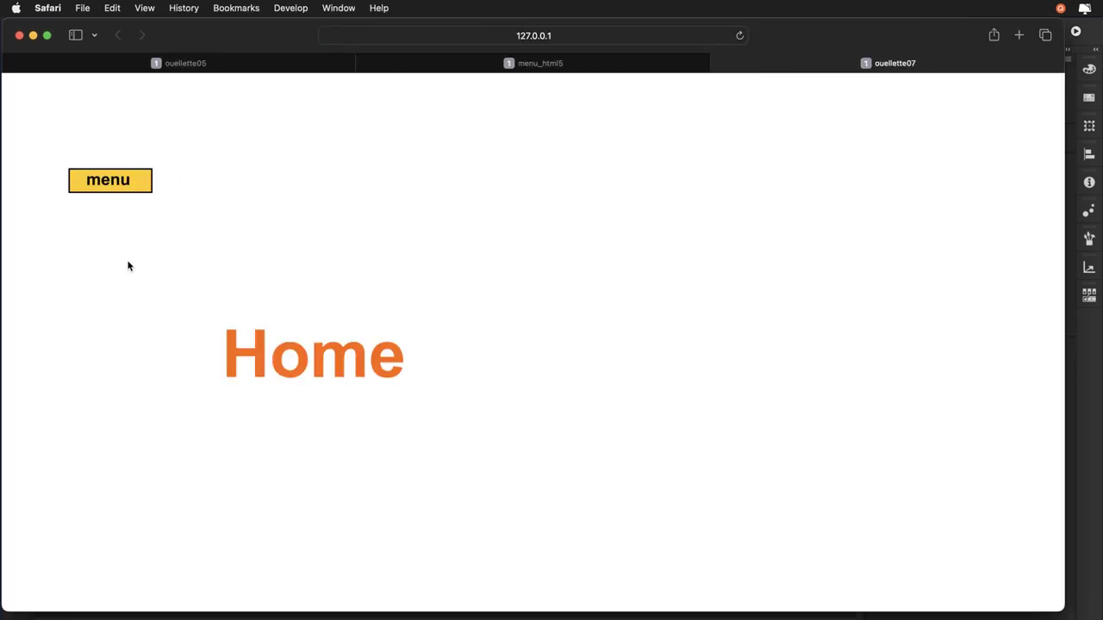
{"action": "mouse_move", "coordinate": [140, 188]}
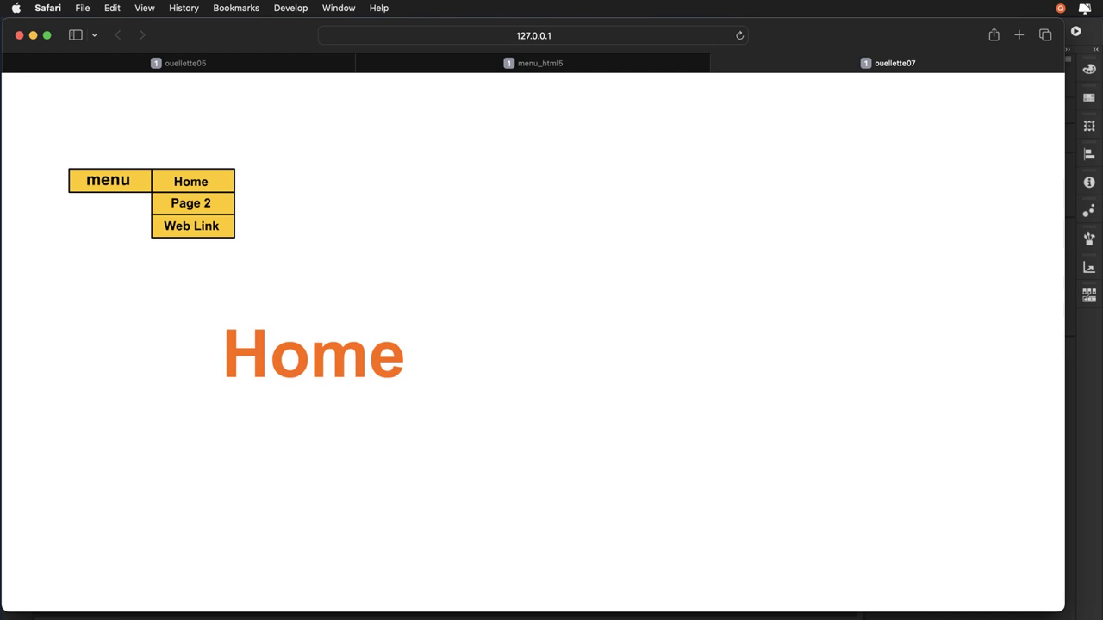
{"action": "key", "text": "super+Tab"}
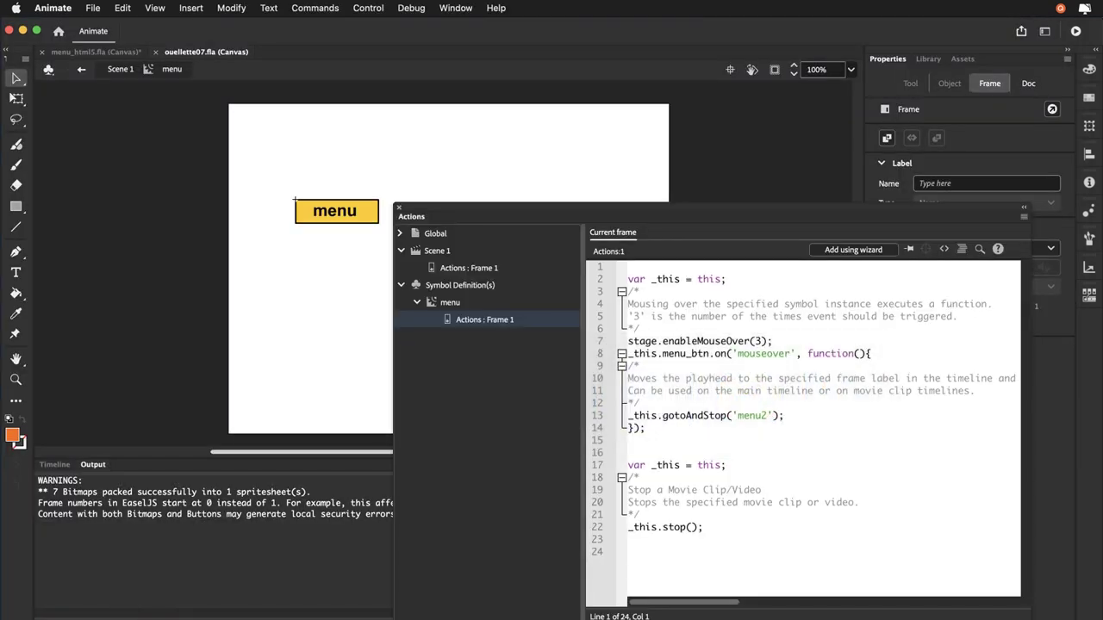
{"action": "left_click", "coordinate": [52, 465]}
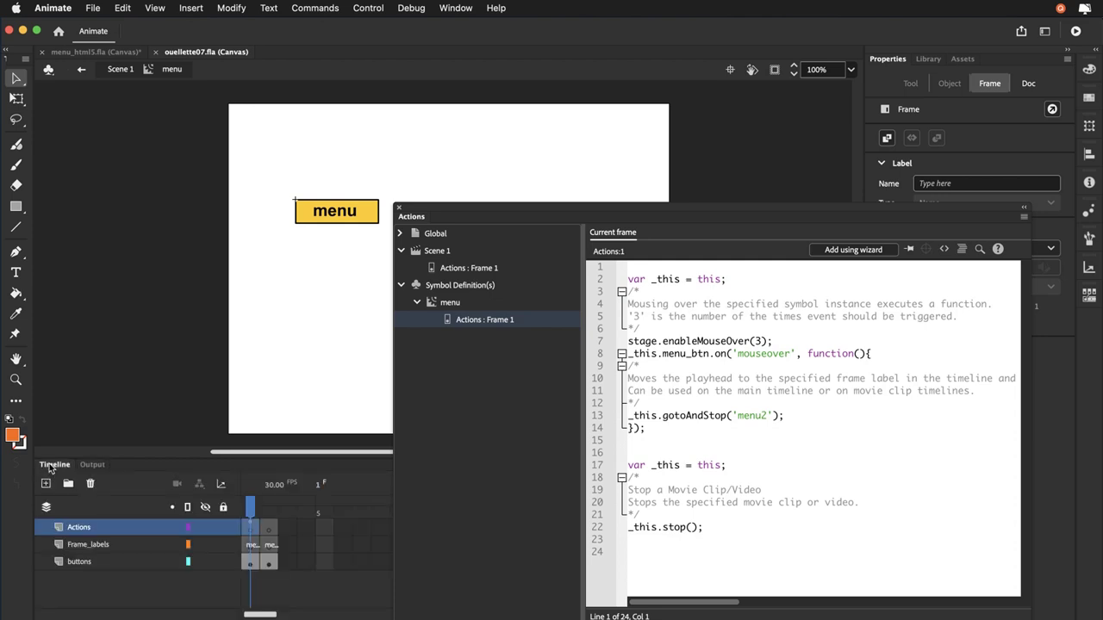
- Add a wizard action to frame 2 of the Actions layer that goes to frame label menu1 and stops on mouse over of invisible_btn
{"action": "left_click", "coordinate": [267, 512]}
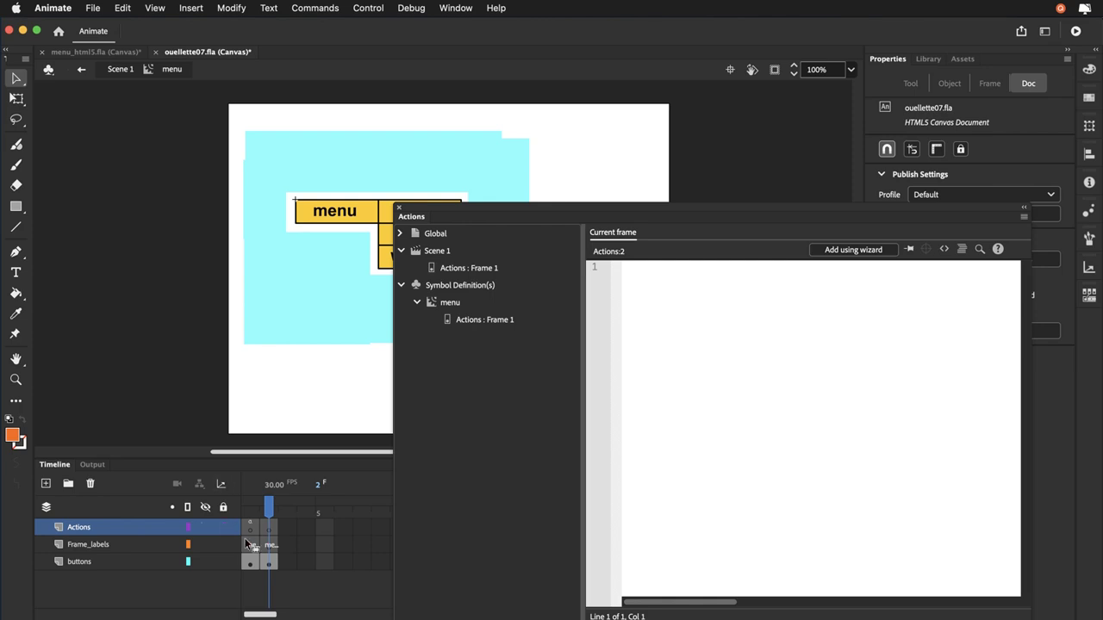
{"action": "left_click_drag", "start_coordinate": [788, 209], "coordinate": [829, 207]}
{"action": "left_click", "coordinate": [269, 528]}
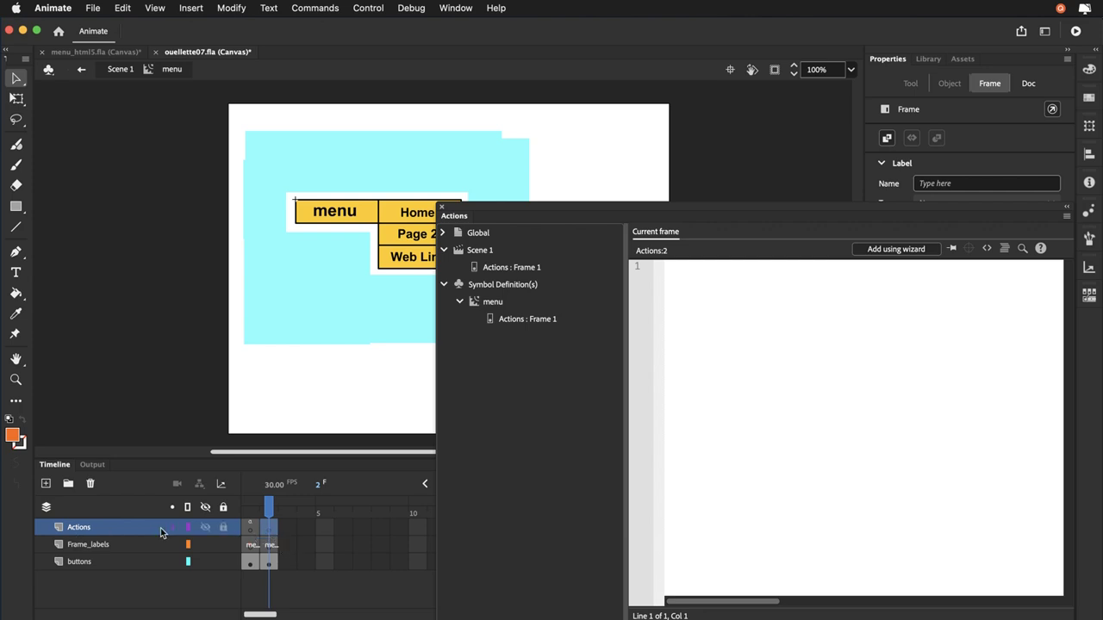
{"action": "left_click", "coordinate": [901, 249]}
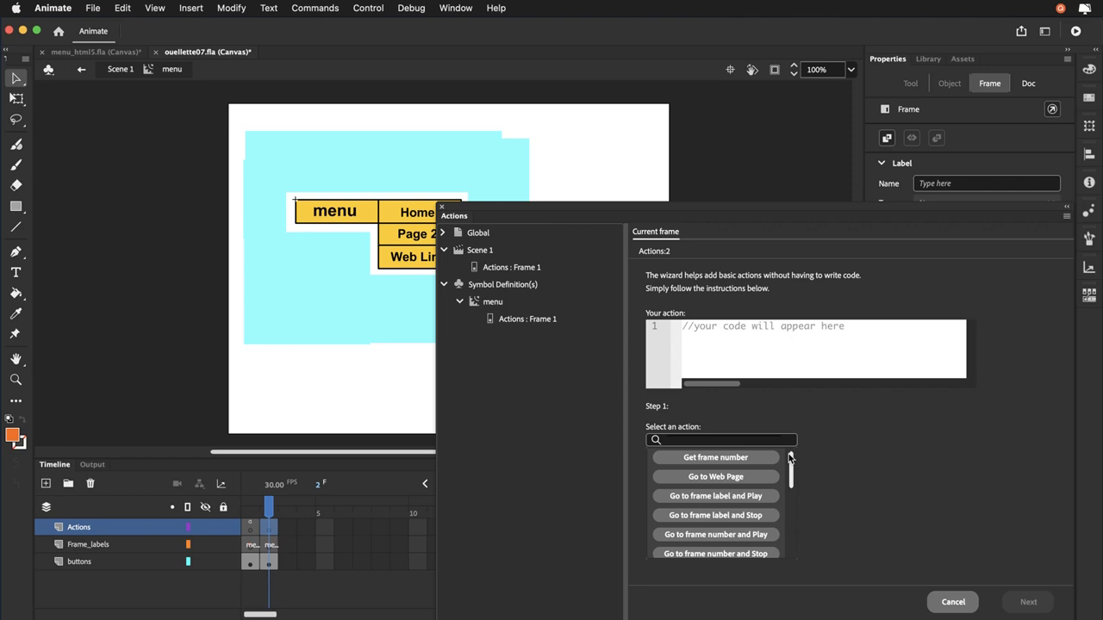
{"action": "left_click", "coordinate": [730, 517]}
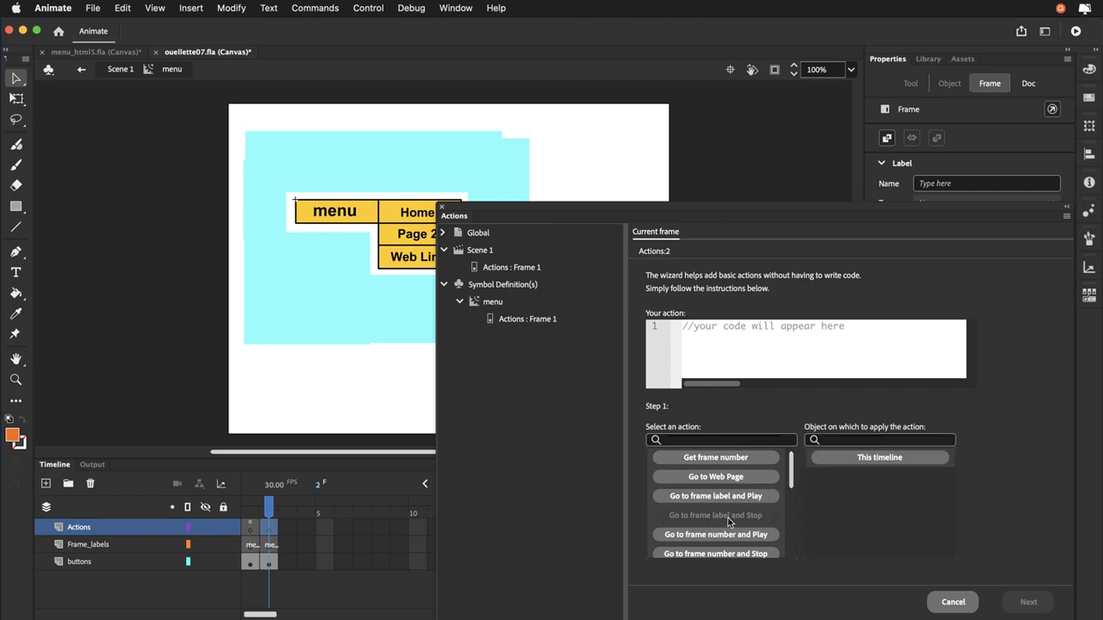
{"action": "left_click", "coordinate": [833, 461]}
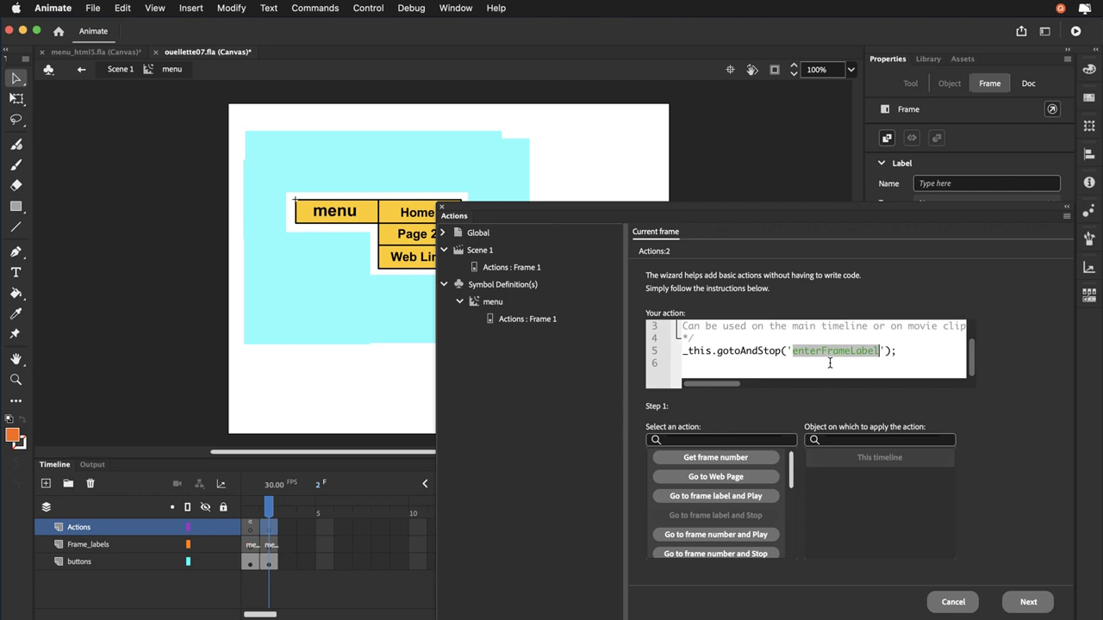
{"action": "type", "text": "menu1"}
{"action": "left_click", "coordinate": [1046, 602]}
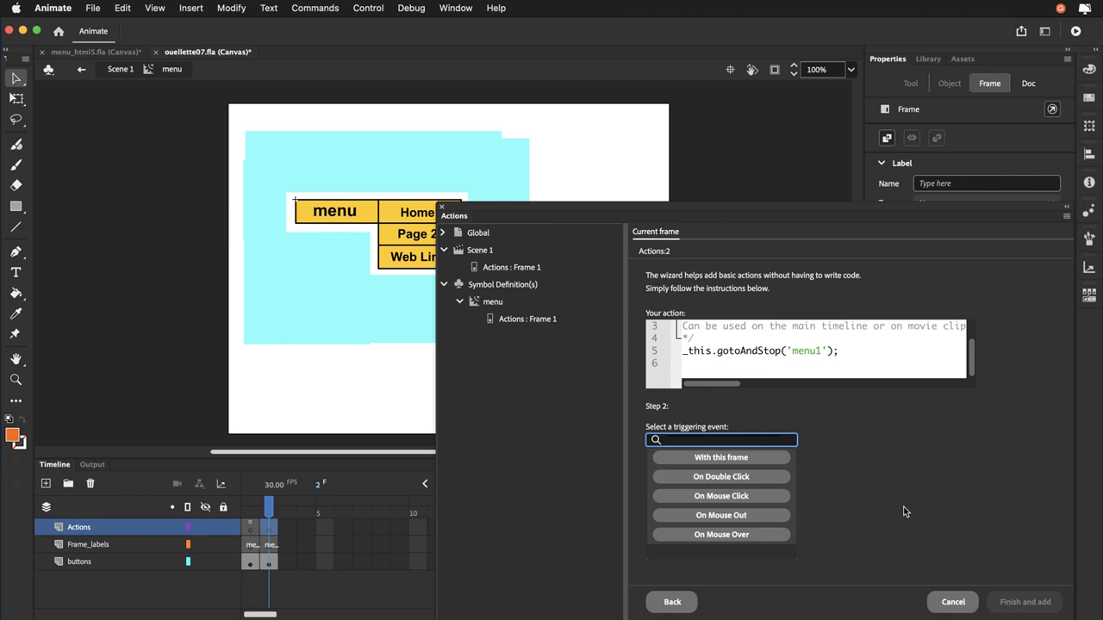
{"action": "left_click", "coordinate": [768, 535]}
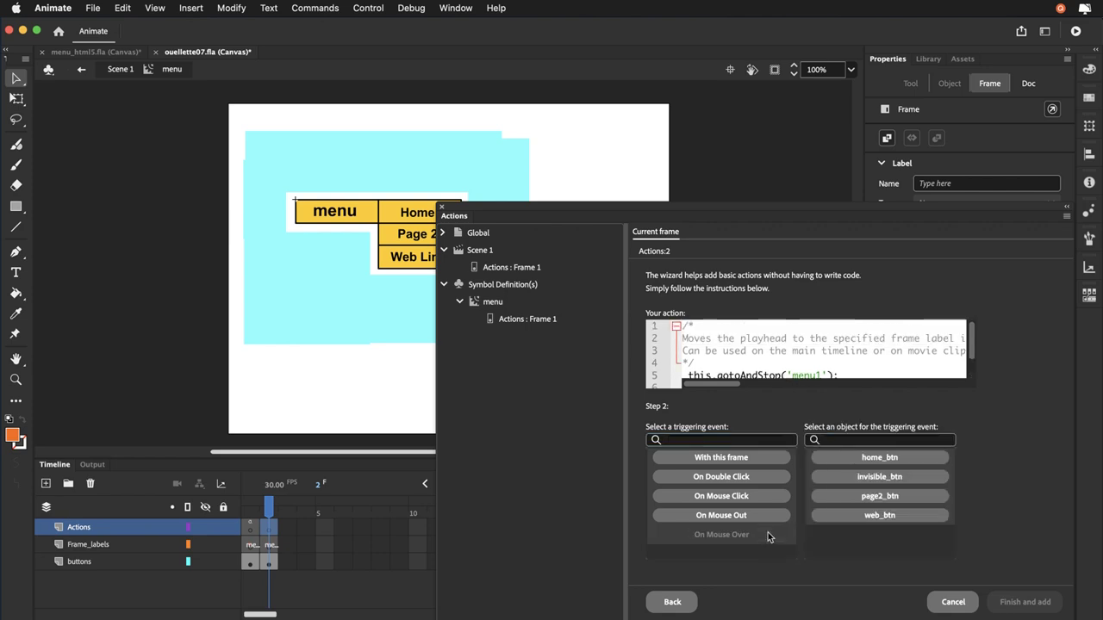
{"action": "left_click", "coordinate": [833, 477]}
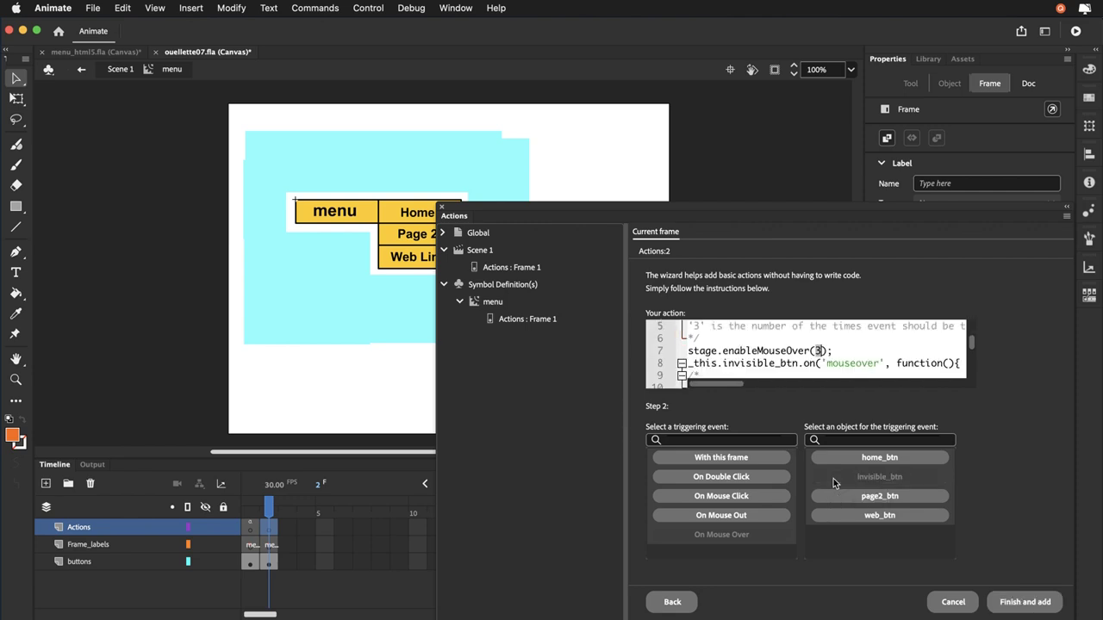
{"action": "left_click", "coordinate": [1003, 601]}
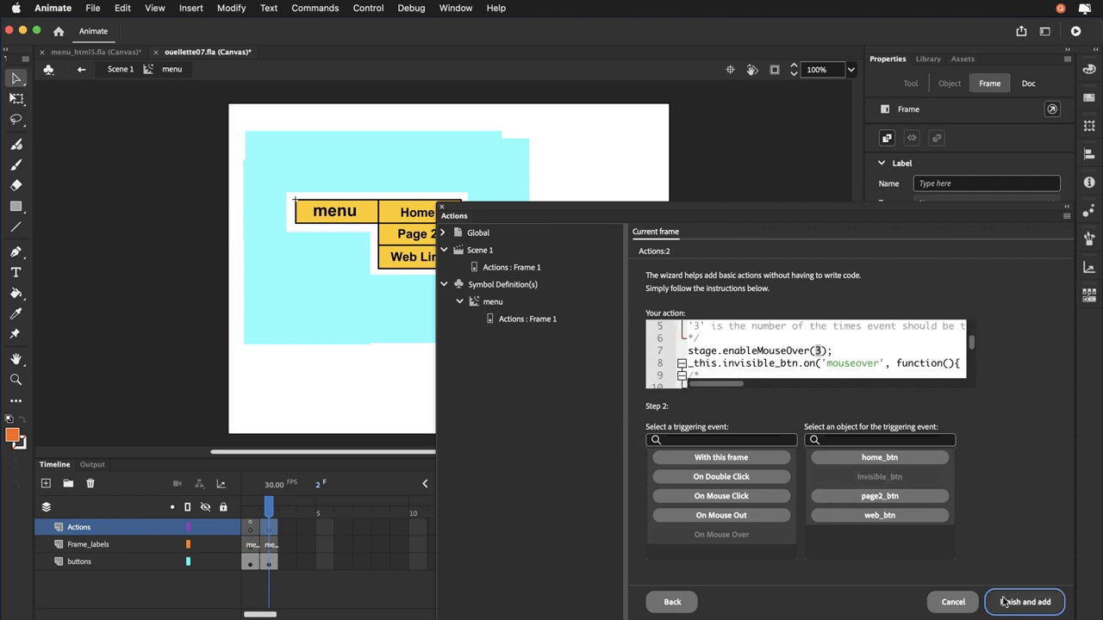
- Save the document, test the drop-down menu's mouse-over behaviour in the browser, and return to the symbol's timeline in Animate
{"action": "key", "text": "super+s"}
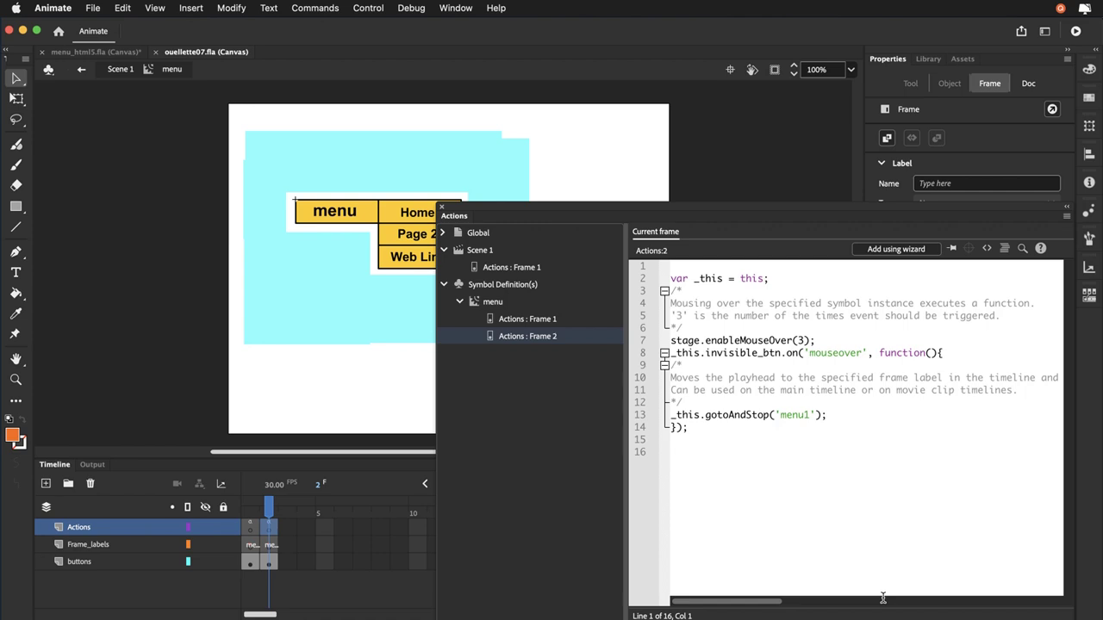
{"action": "key", "text": "super+Return"}
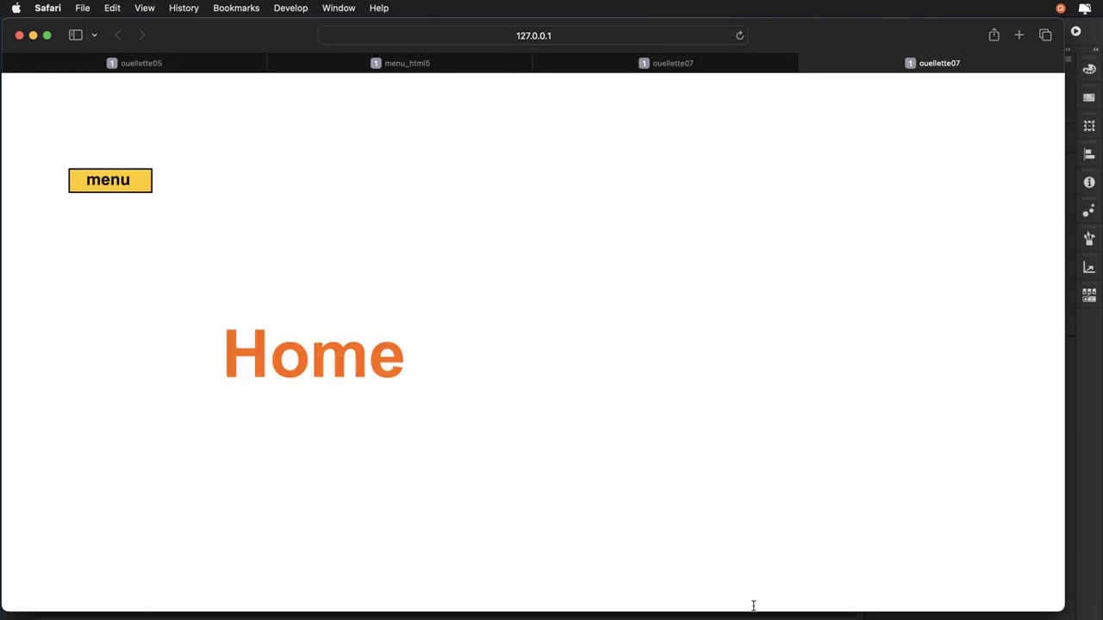
{"action": "mouse_move", "coordinate": [125, 185]}
{"action": "key", "text": "super+Tab"}
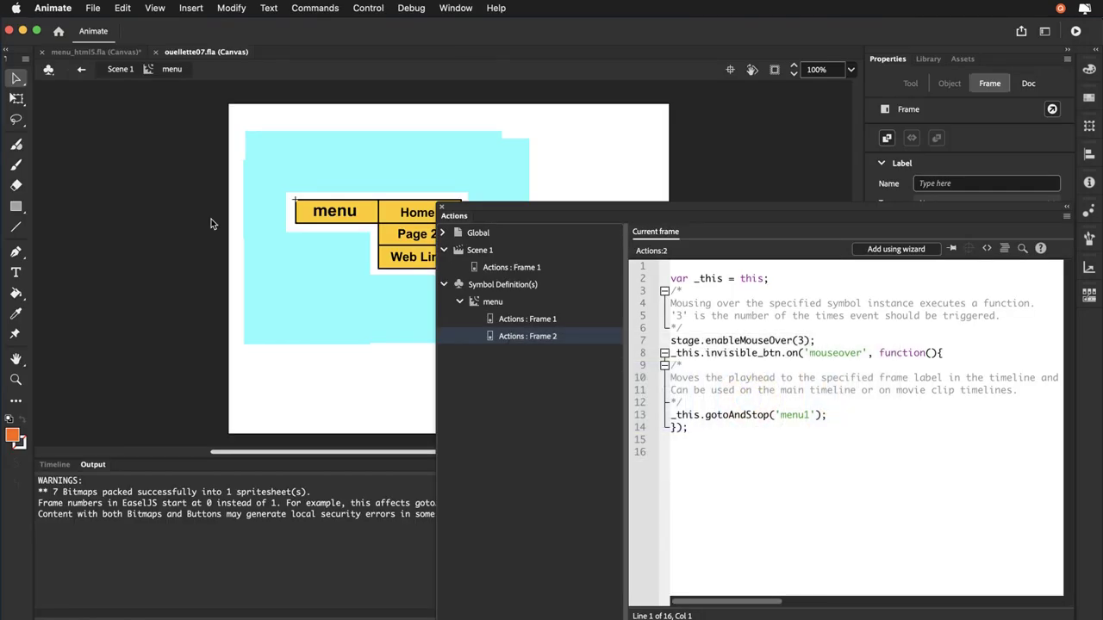
{"action": "left_click", "coordinate": [57, 470]}
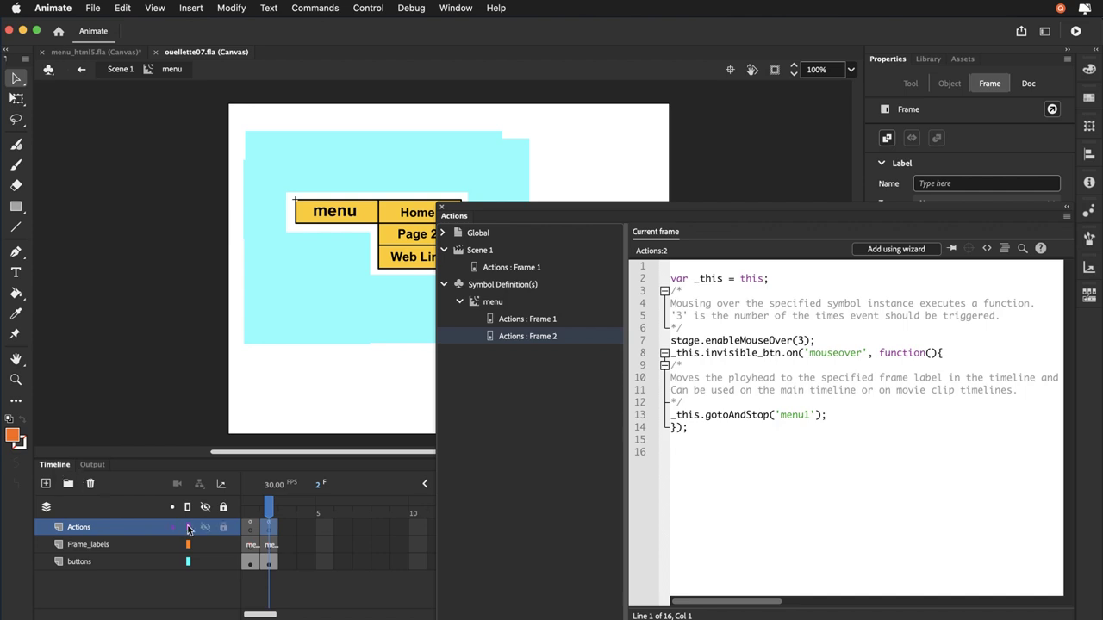
- Add a wizard action to frame 2 of the Actions layer that goes to frame label home and stops on mouse click of home_btn
{"action": "left_click", "coordinate": [911, 252]}
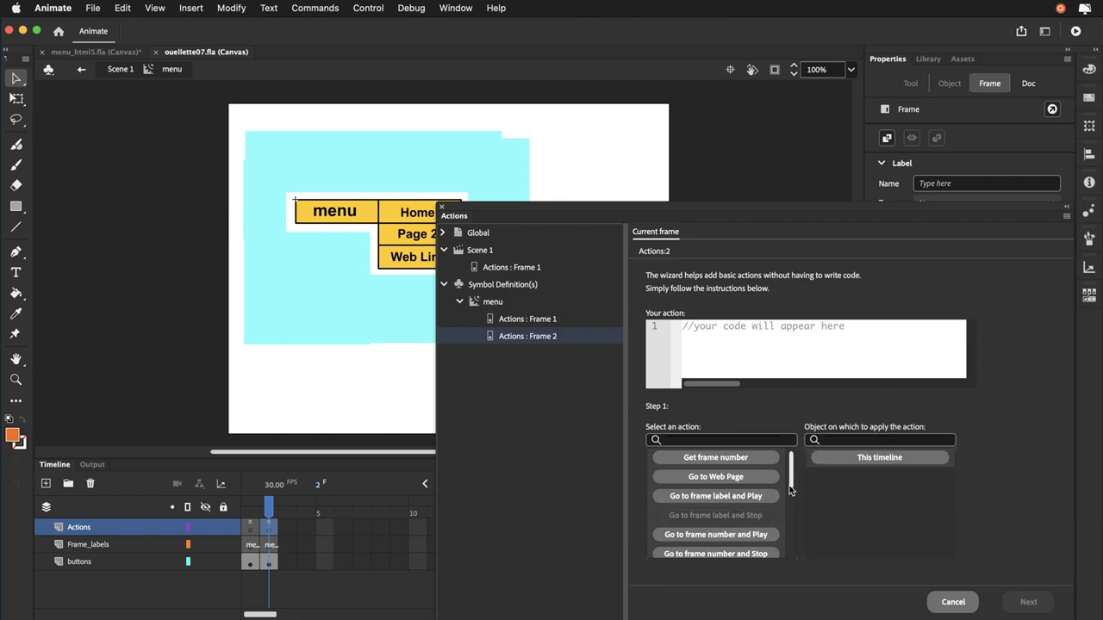
{"action": "left_click", "coordinate": [828, 462]}
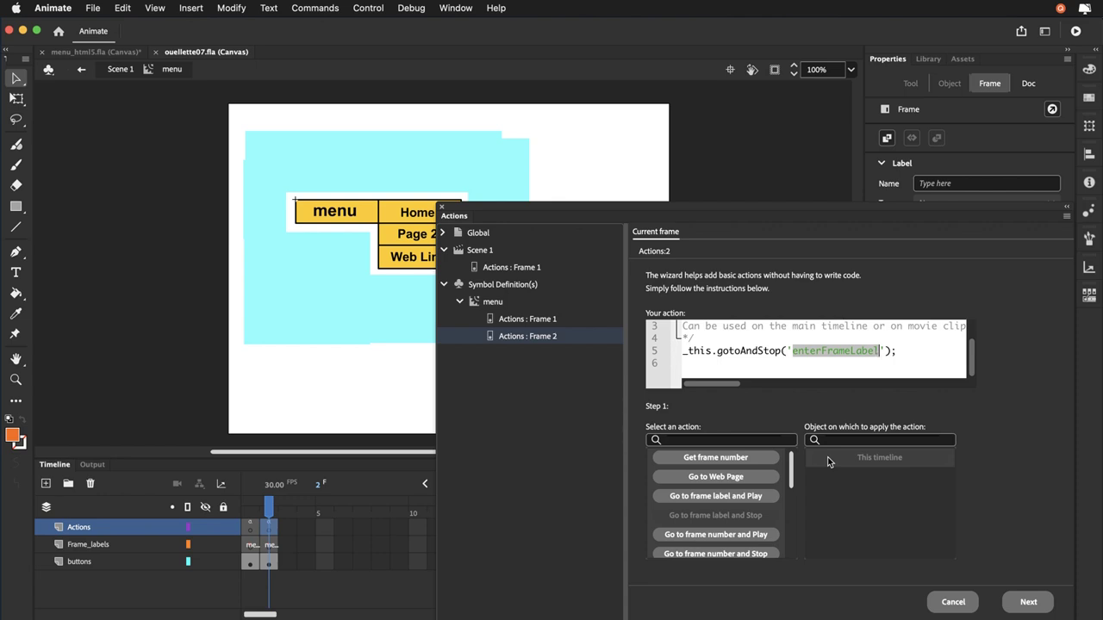
{"action": "type", "text": "home"}
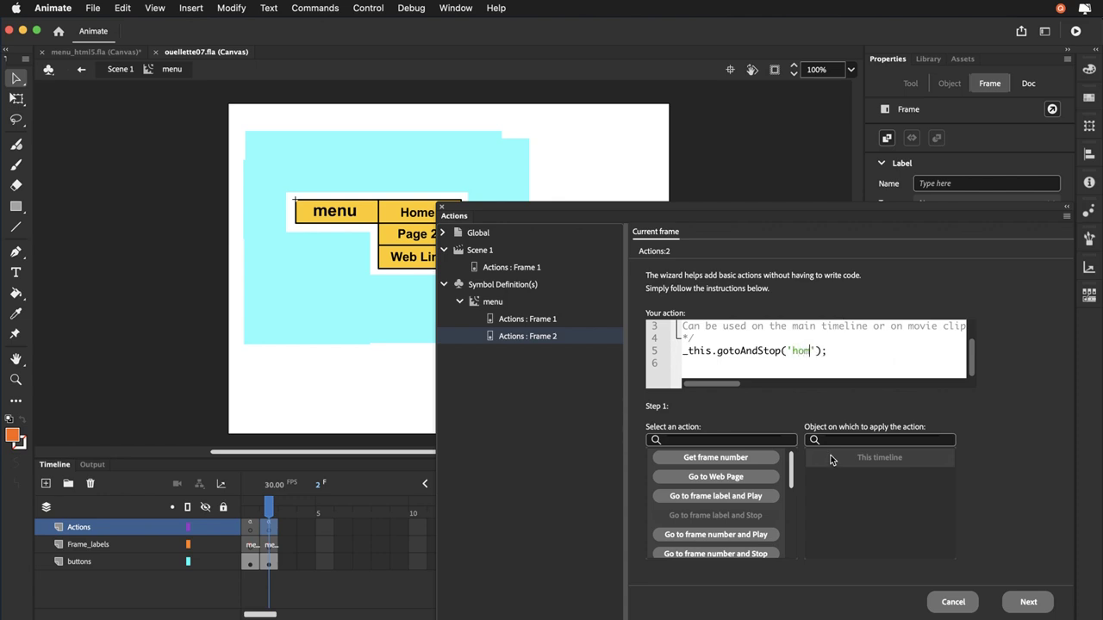
{"action": "left_click", "coordinate": [1008, 601]}
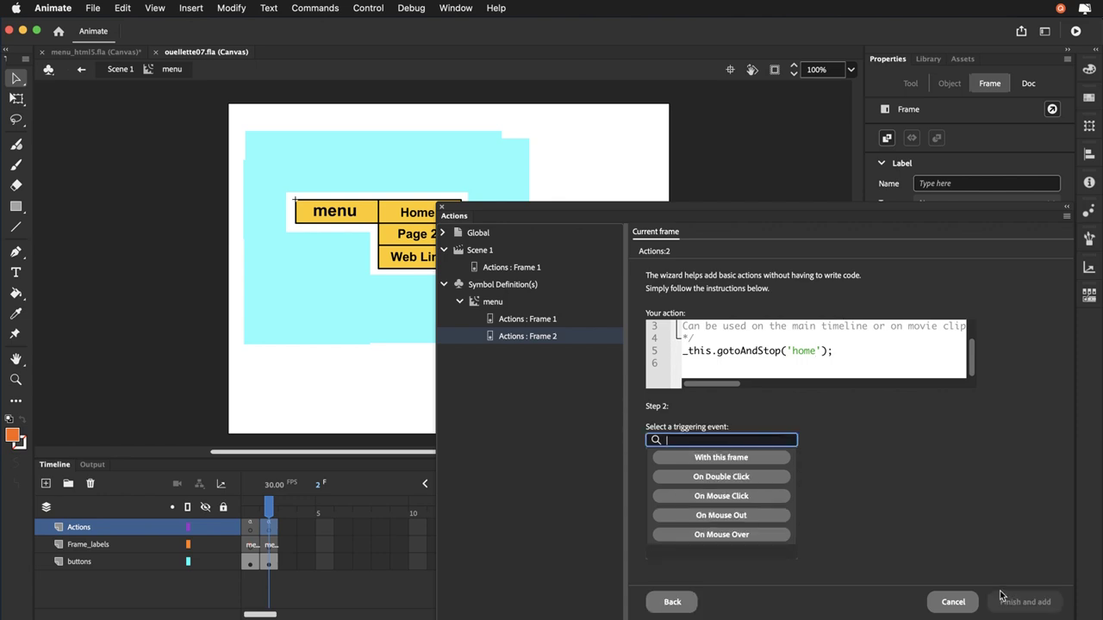
{"action": "left_click", "coordinate": [731, 498]}
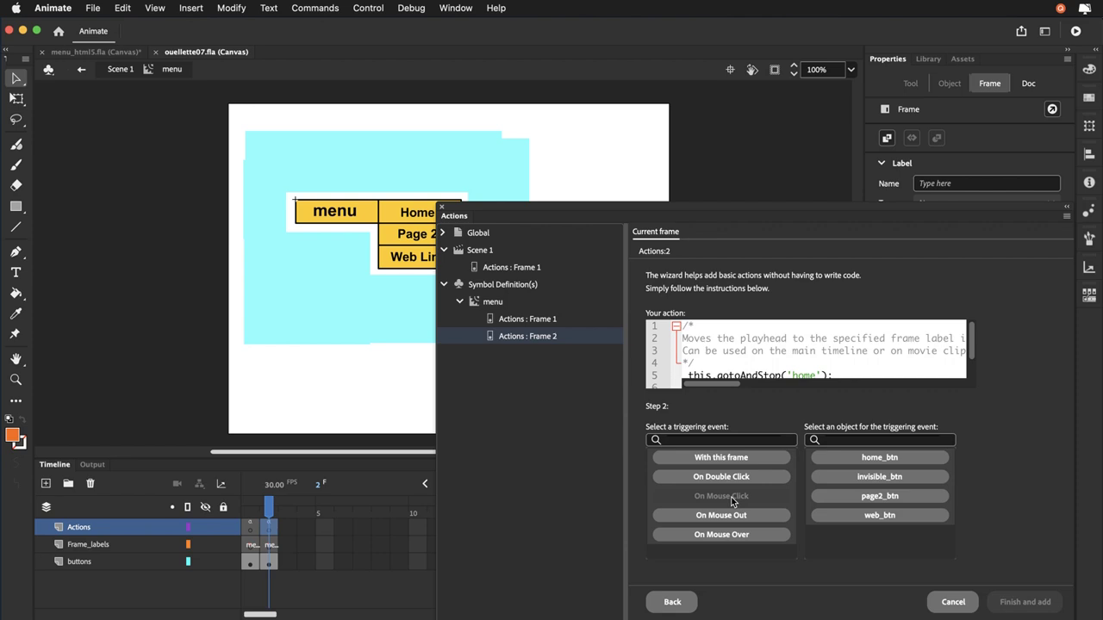
{"action": "left_click", "coordinate": [834, 457]}
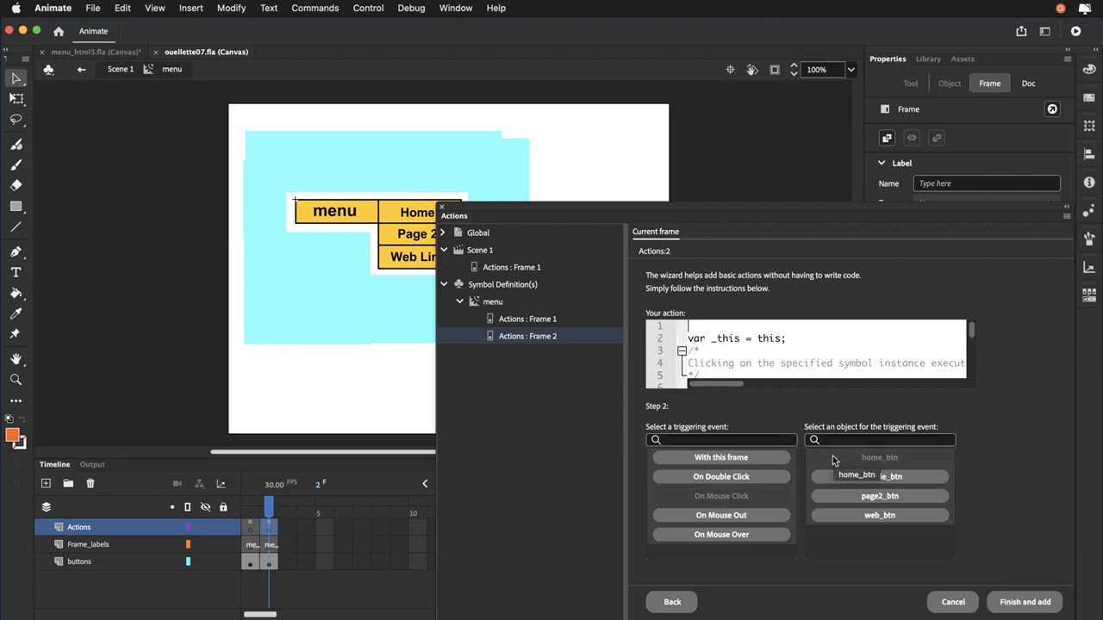
{"action": "left_click", "coordinate": [1056, 605]}
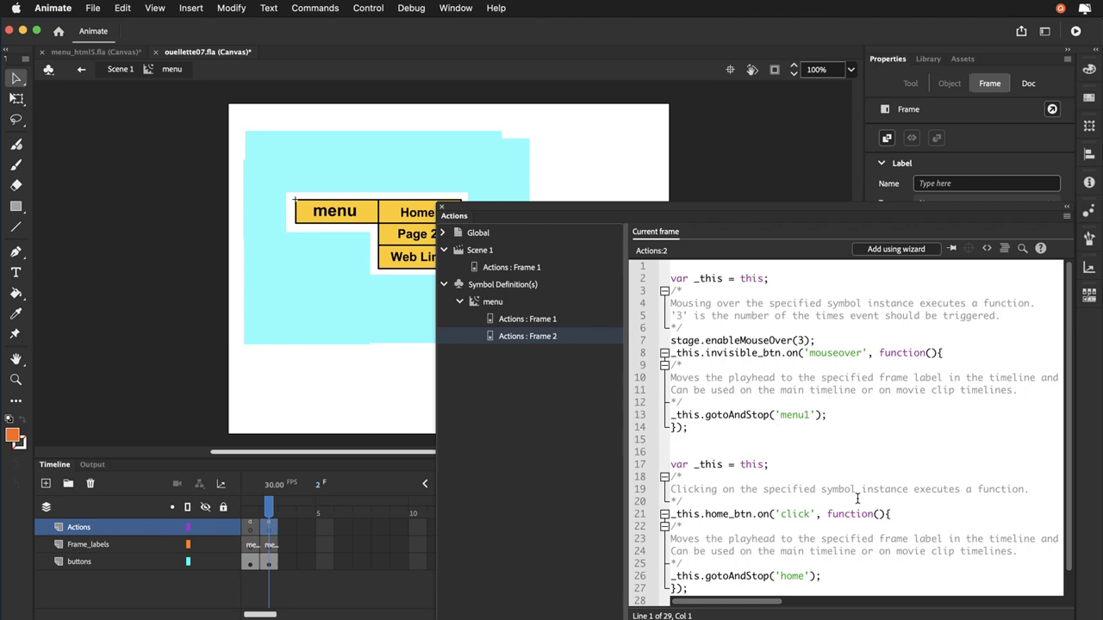
- Check the frame labels in Scene 1, reopen the menu symbol, and insert "parent." before gotoAndStop('home') in the home_btn code
{"action": "scroll", "coordinate": [857, 499], "scroll_direction": "down", "scroll_amount": 1}
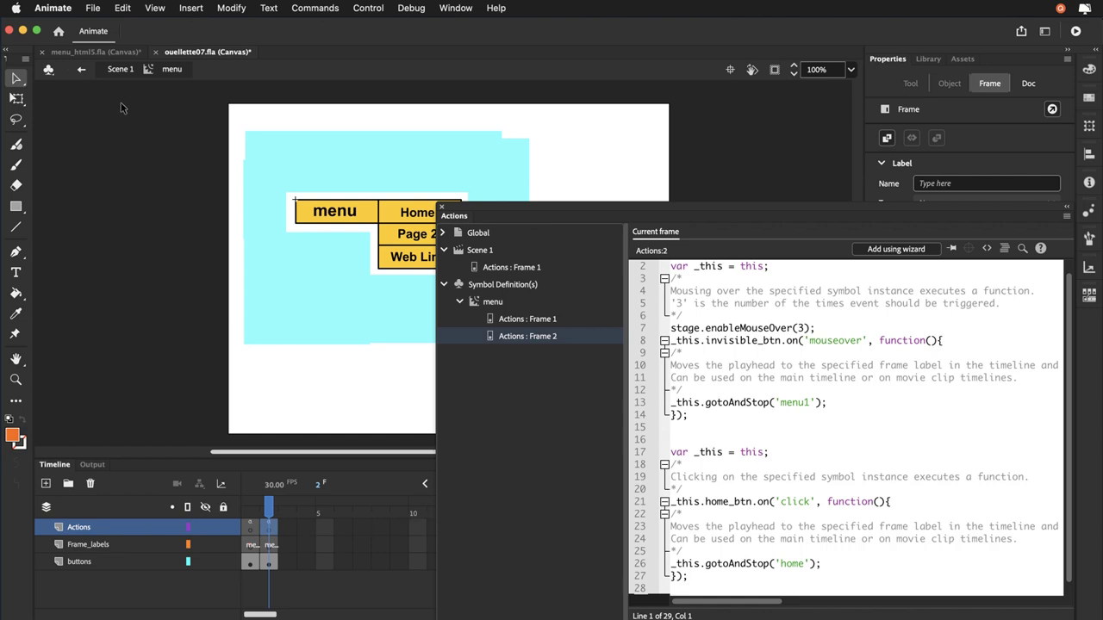
{"action": "left_click", "coordinate": [119, 69]}
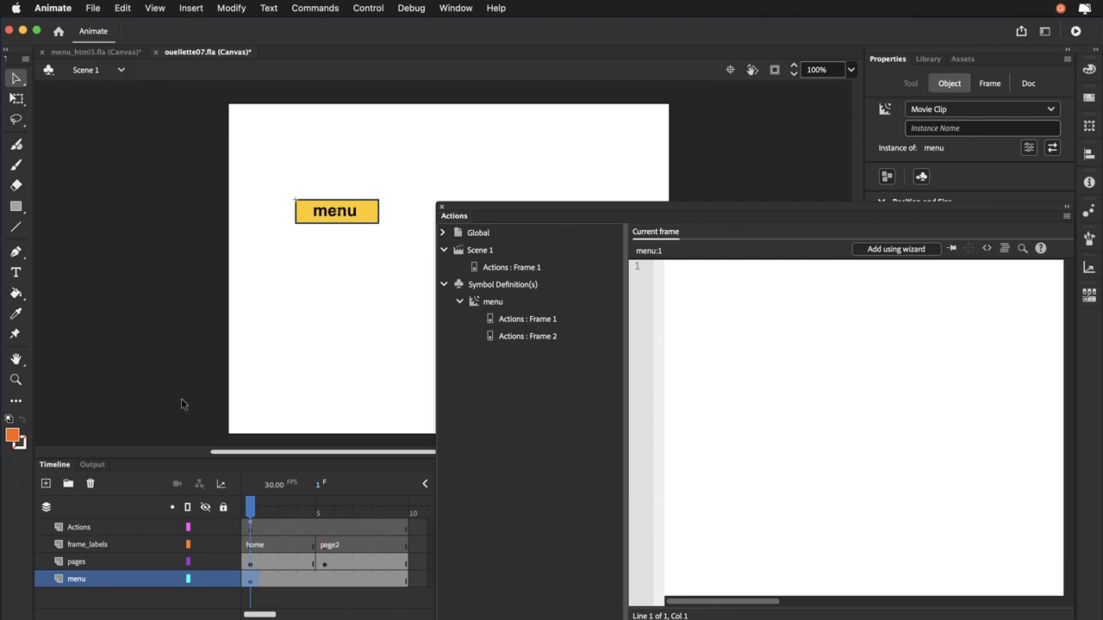
{"action": "double_click", "coordinate": [303, 222]}
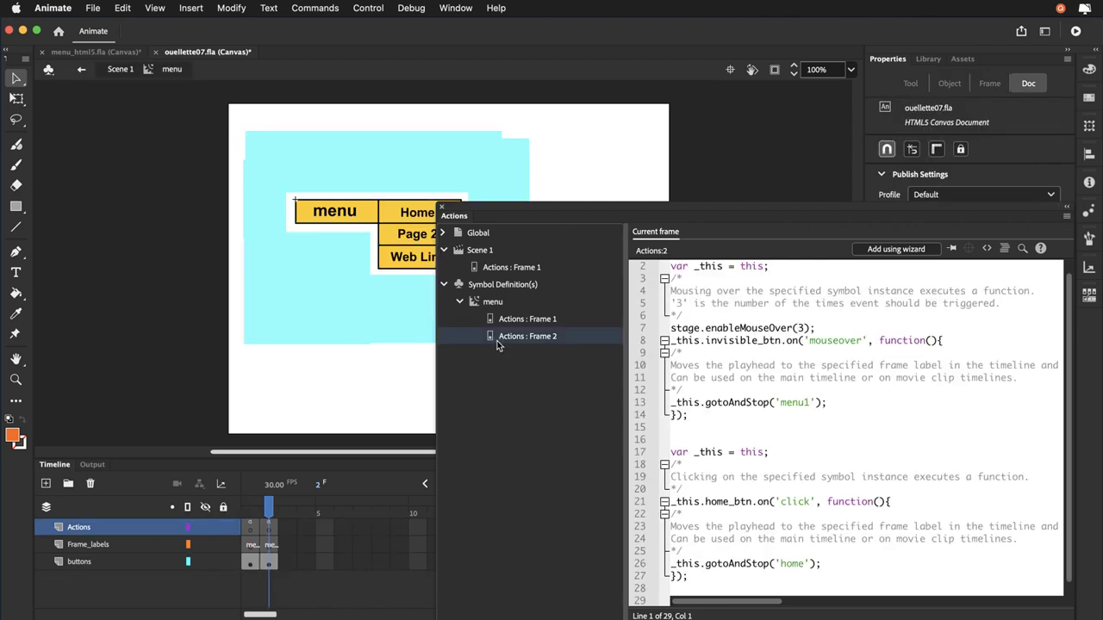
{"action": "left_click", "coordinate": [704, 567]}
{"action": "type", "text": "p"}
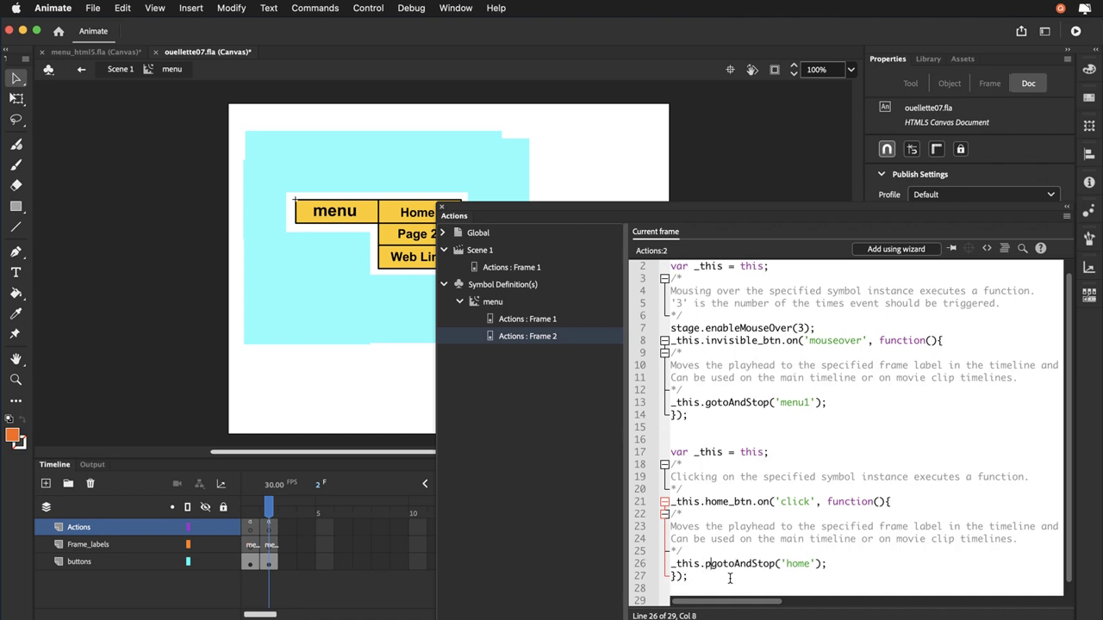
{"action": "type", "text": "arent."}
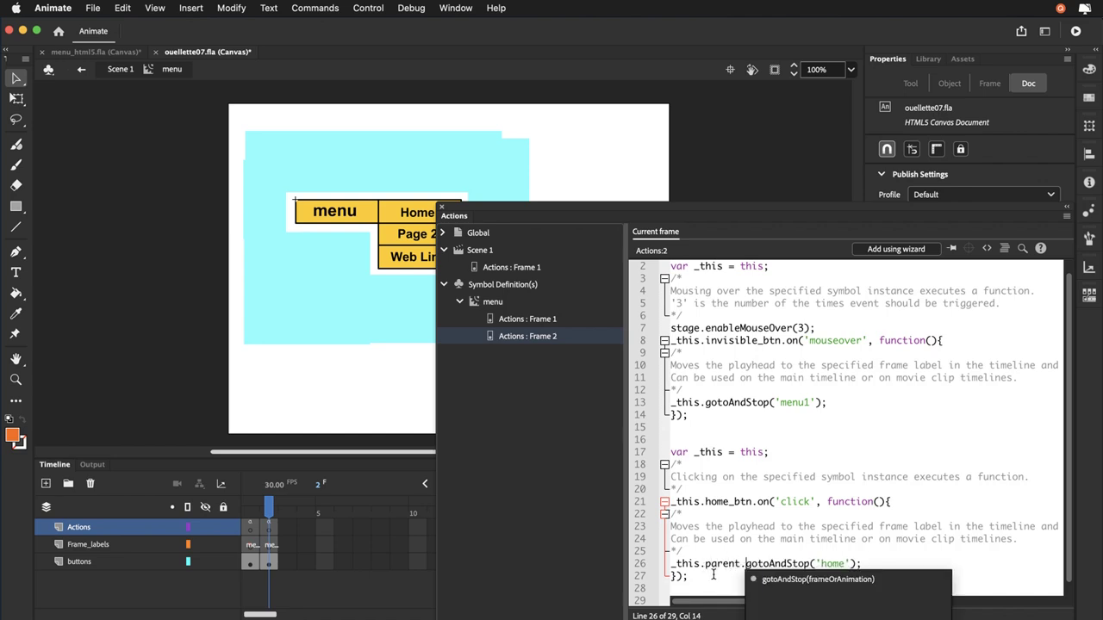
{"action": "left_click", "coordinate": [774, 565]}
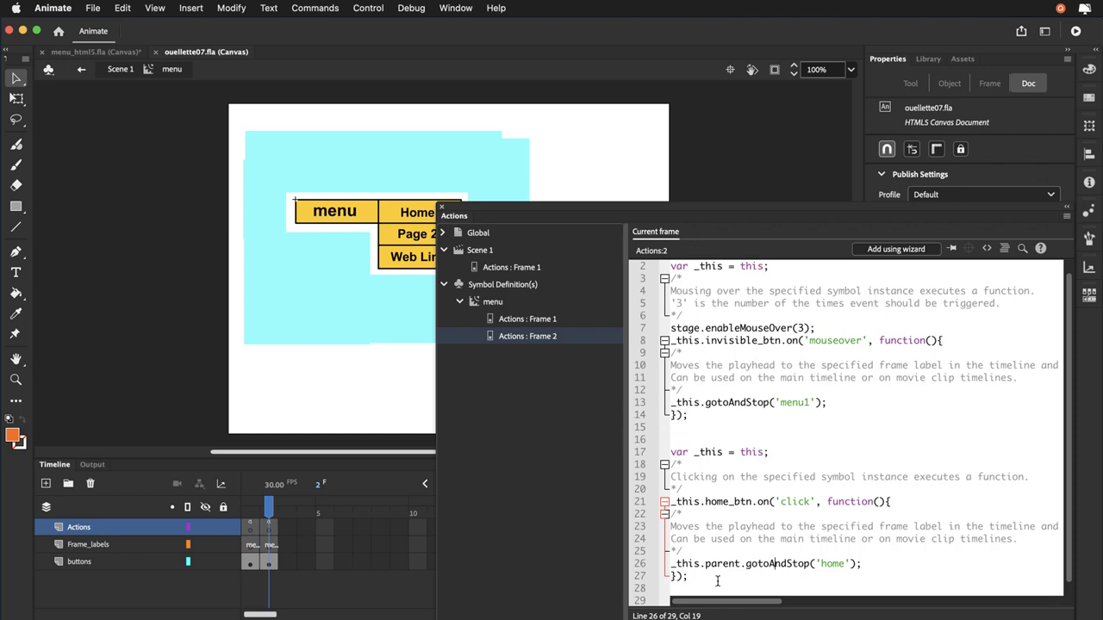
- Test the drop-down menu's Home button in the browser and return to the menu symbol's timeline in Animate
{"action": "key", "text": "super+Return"}
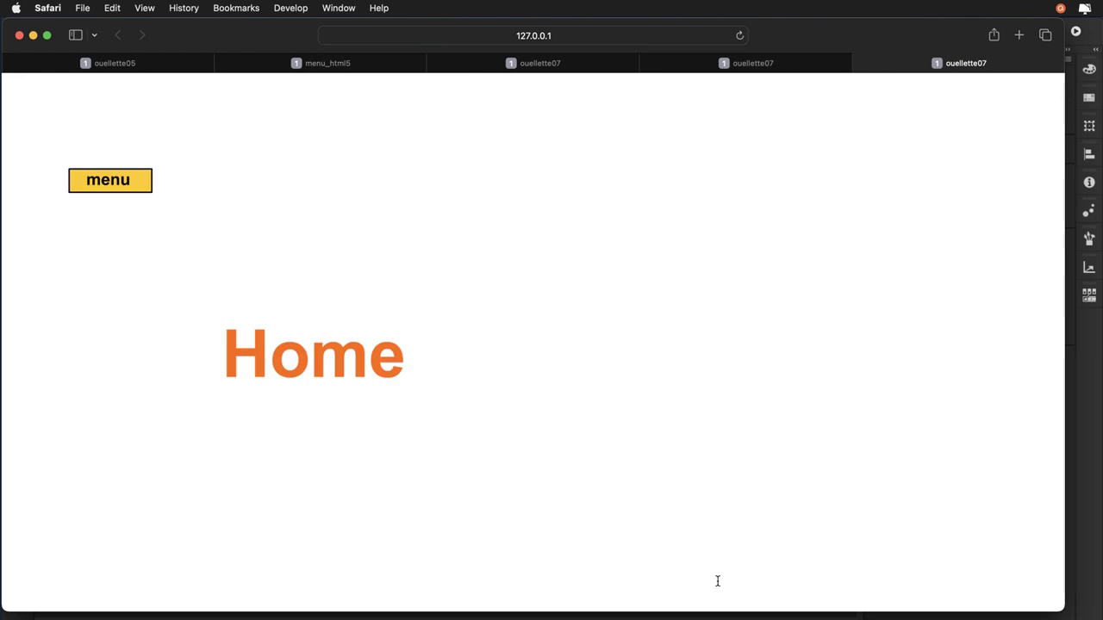
{"action": "mouse_move", "coordinate": [155, 184]}
{"action": "key", "text": "cmd+Tab"}
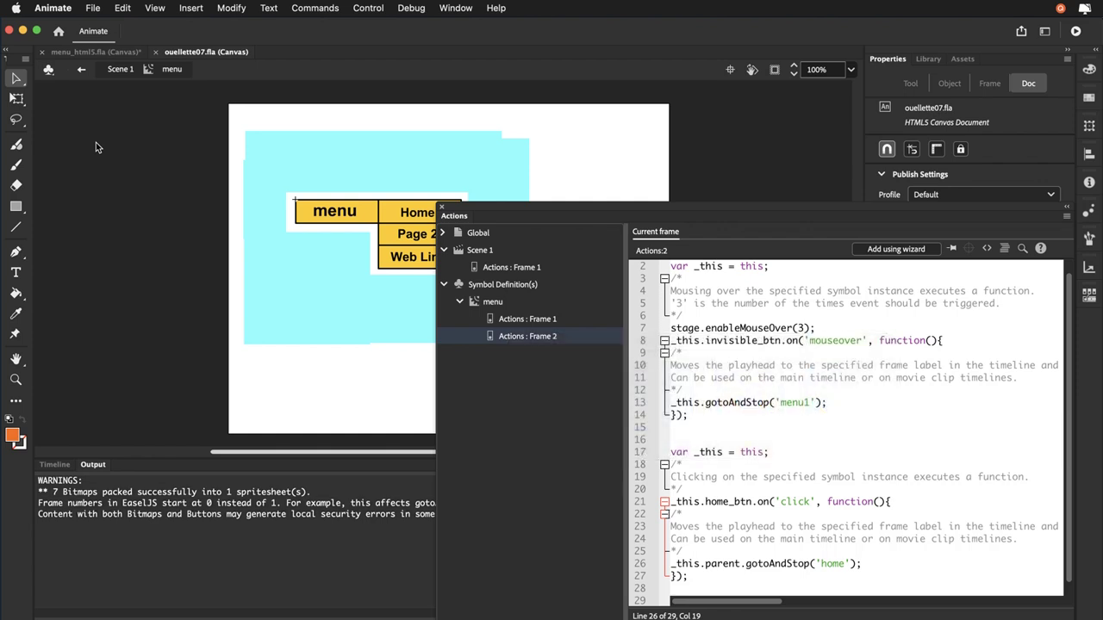
{"action": "left_click", "coordinate": [54, 464]}
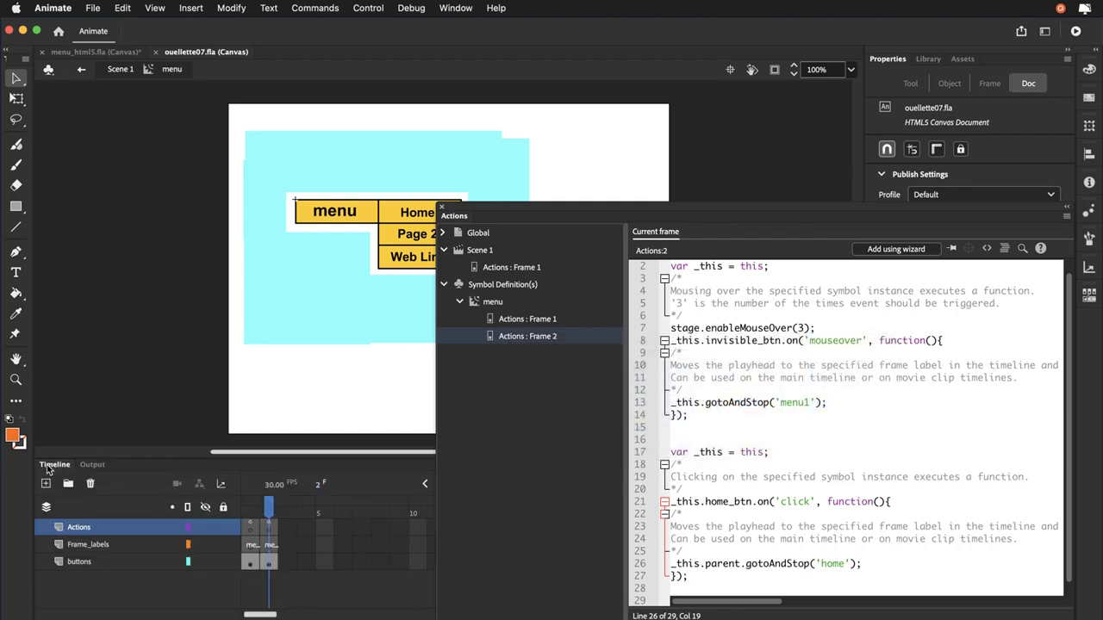
- Add a wizard action to frame 2 of the Actions layer that goes to frame label page2 and stops on mouse click of page2_btn
{"action": "left_click", "coordinate": [258, 544]}
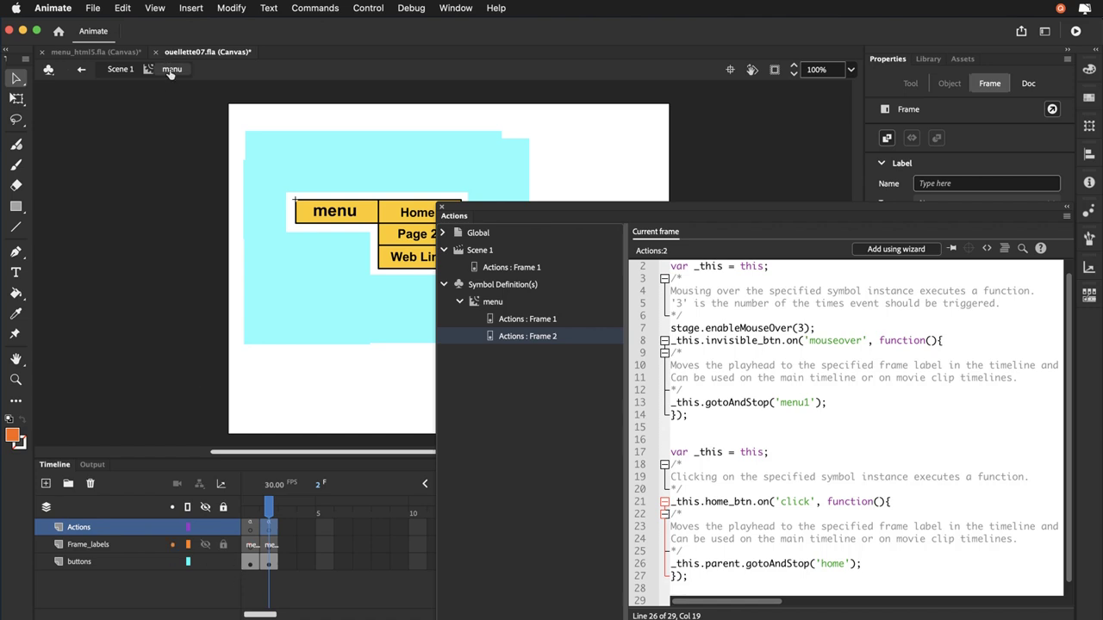
{"action": "left_click_drag", "start_coordinate": [488, 206], "coordinate": [524, 187]}
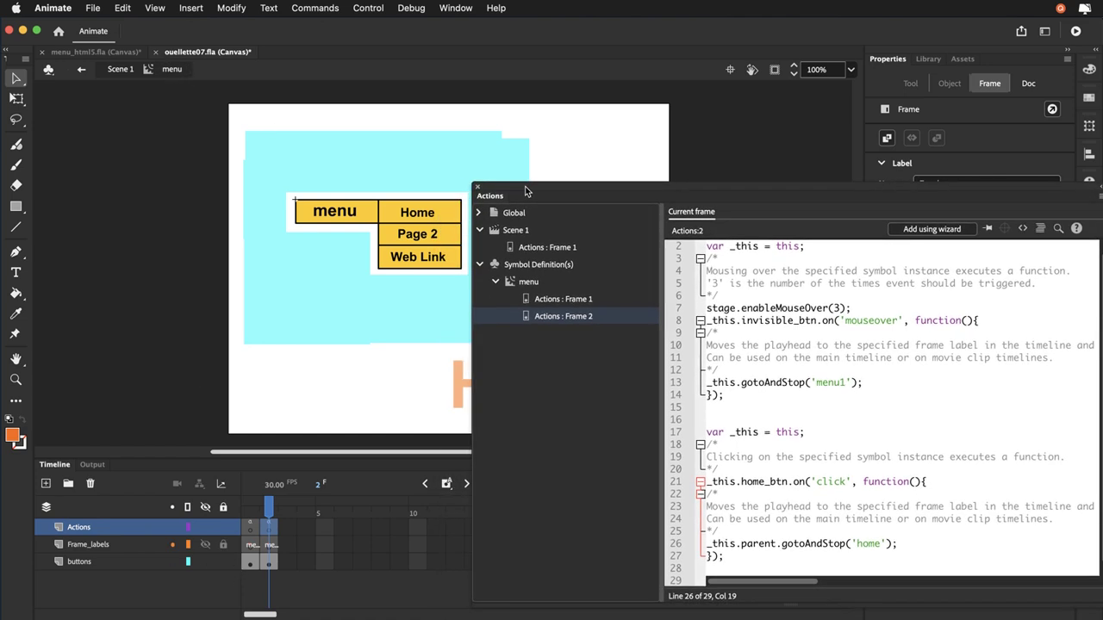
{"action": "left_click", "coordinate": [902, 232]}
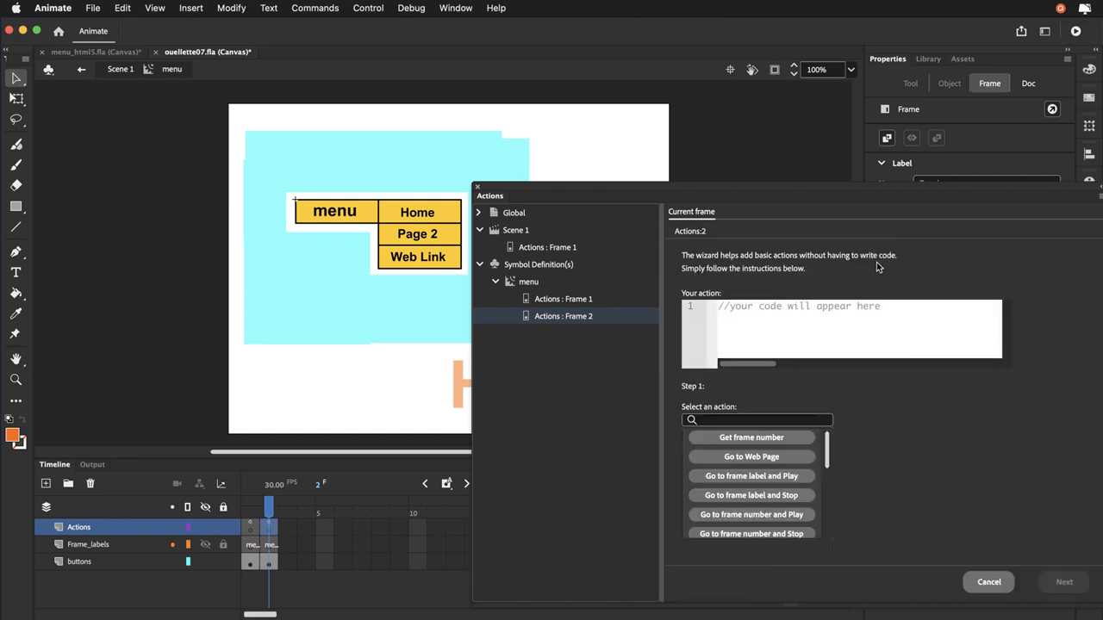
{"action": "left_click", "coordinate": [746, 496]}
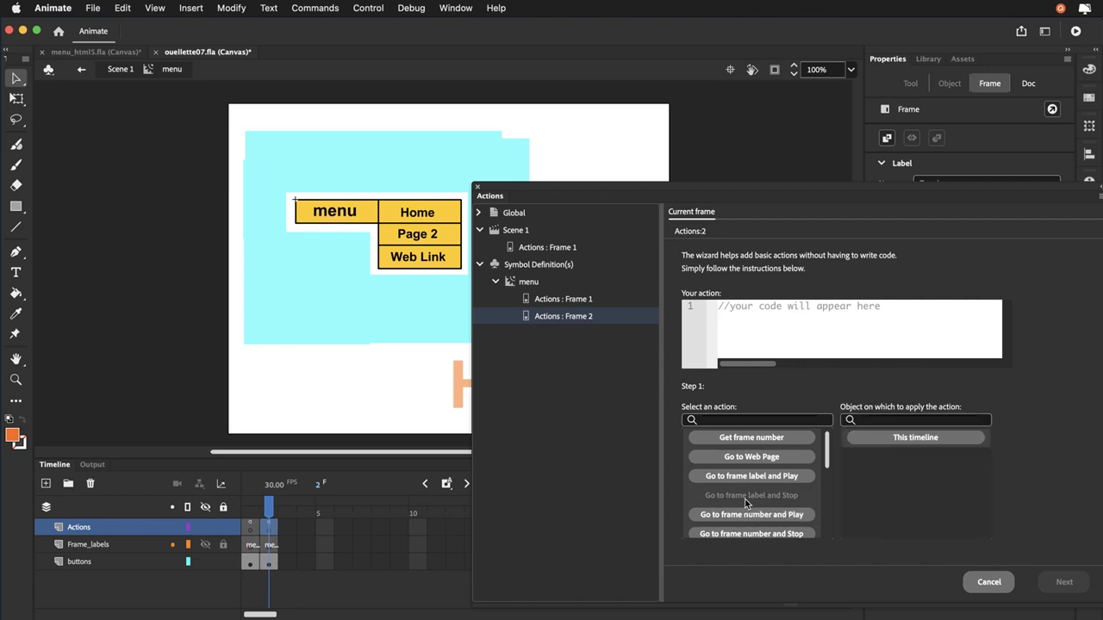
{"action": "left_click", "coordinate": [865, 443]}
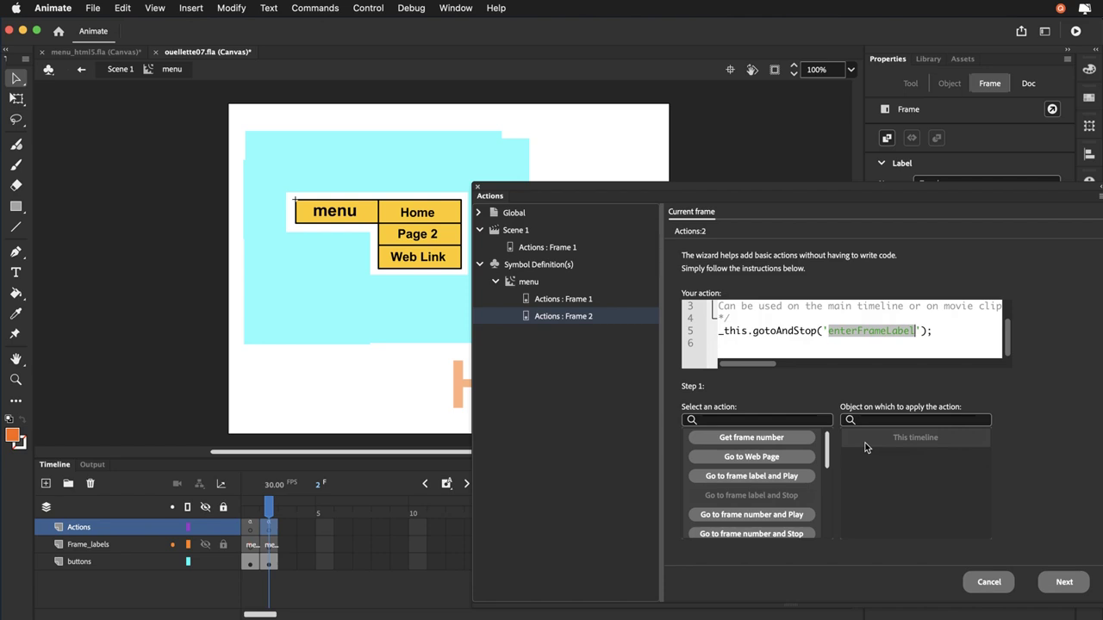
{"action": "type", "text": "page2"}
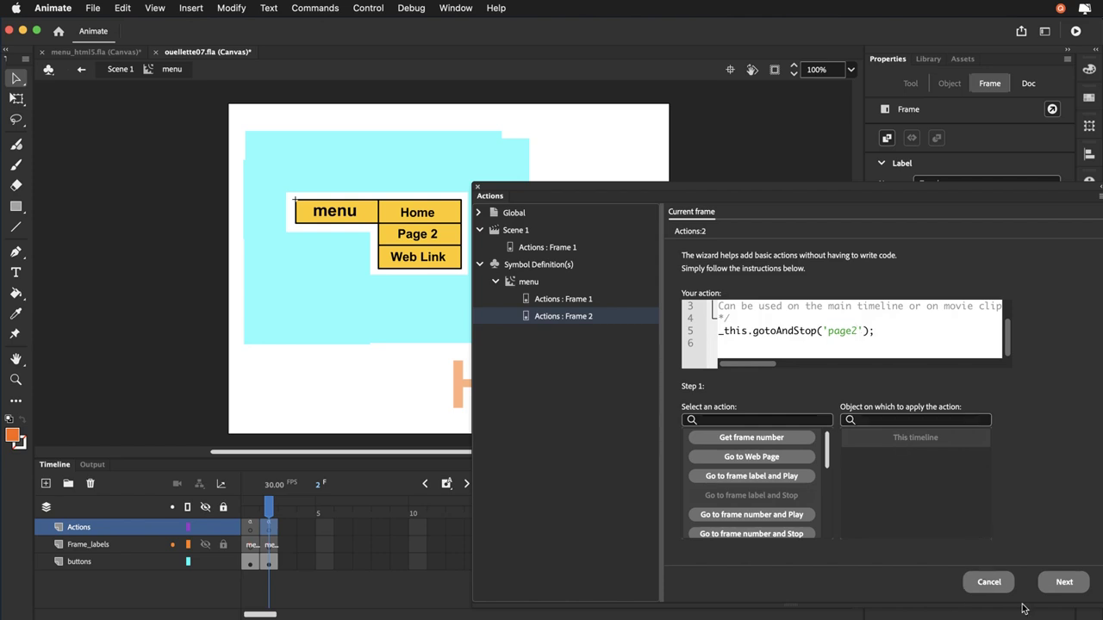
{"action": "left_click", "coordinate": [1062, 586]}
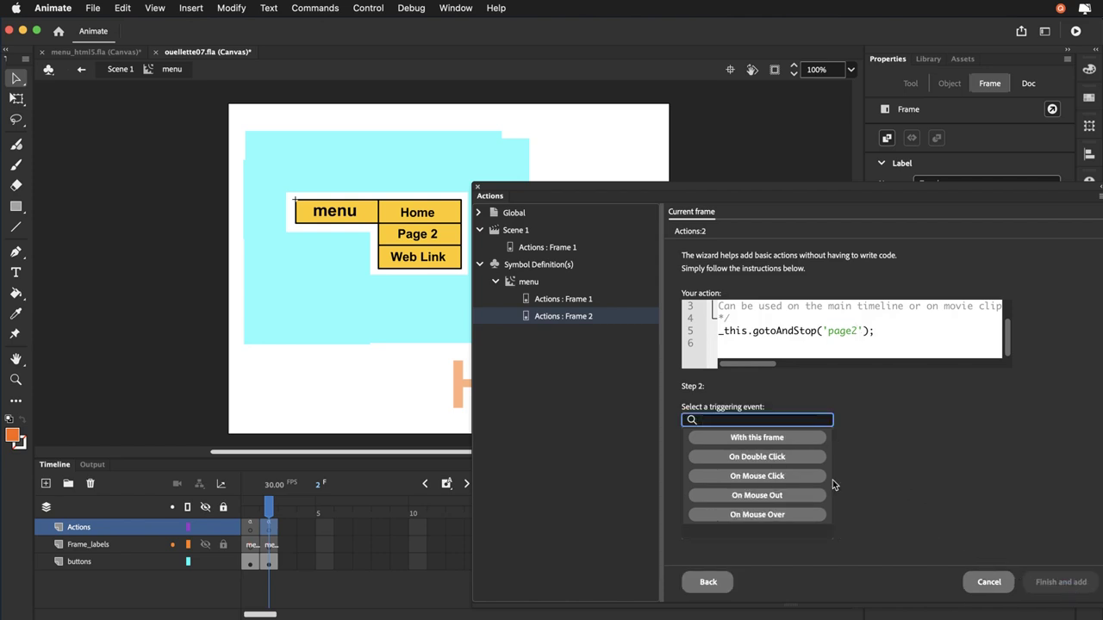
{"action": "left_click", "coordinate": [792, 476]}
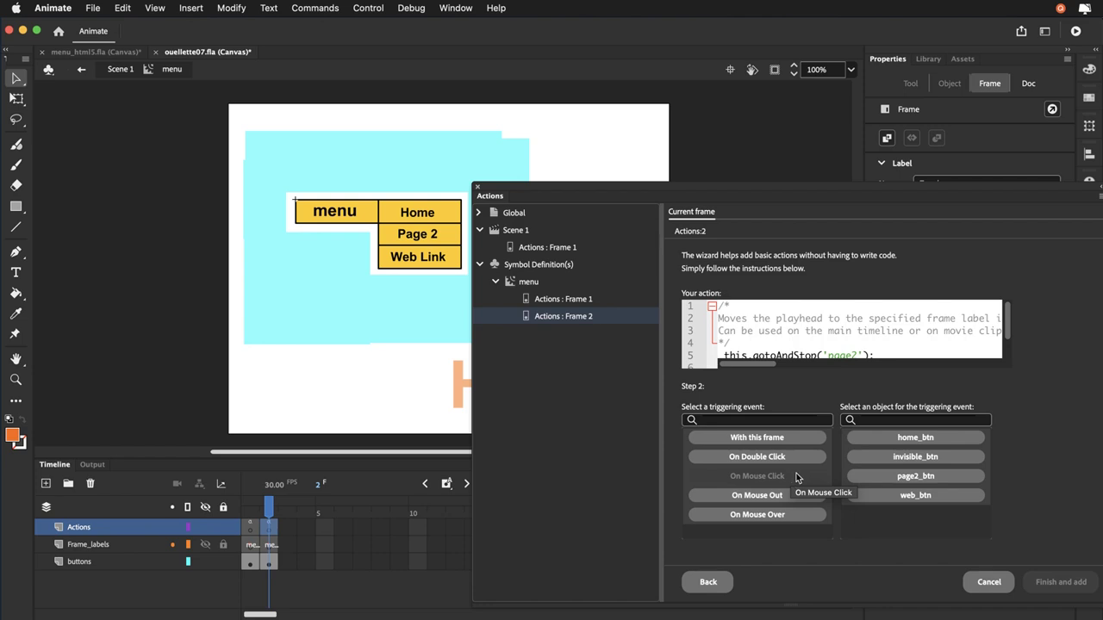
{"action": "left_click", "coordinate": [859, 479]}
{"action": "left_click", "coordinate": [1044, 587]}
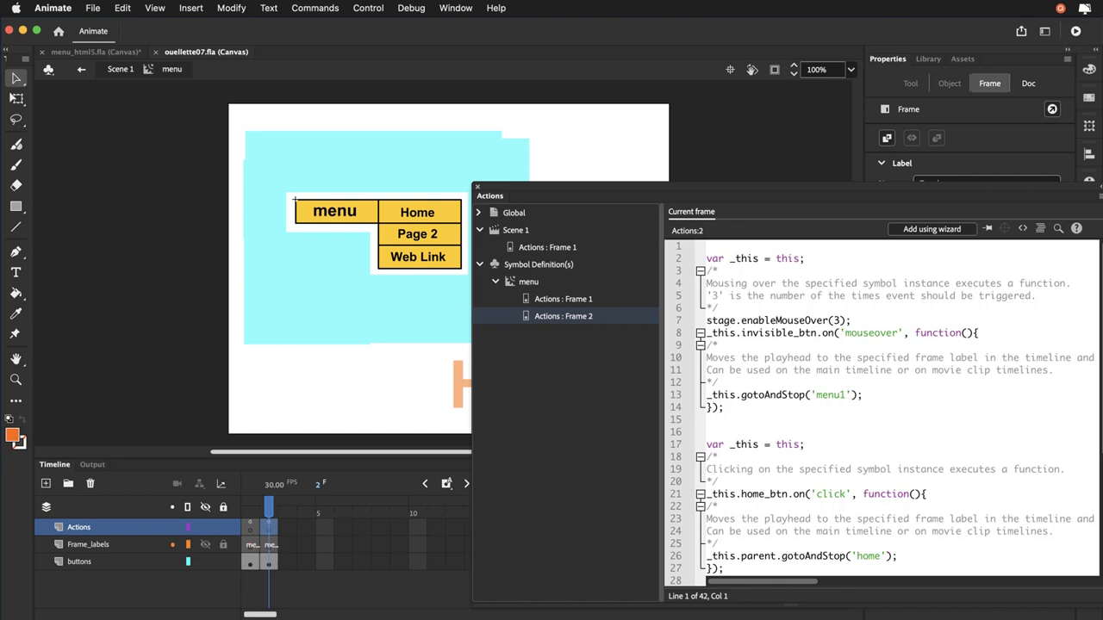
- Test the drop-down menu's Page 2 button in the browser and return to the frame 2 code in Animate
{"action": "key", "text": "super+Return"}
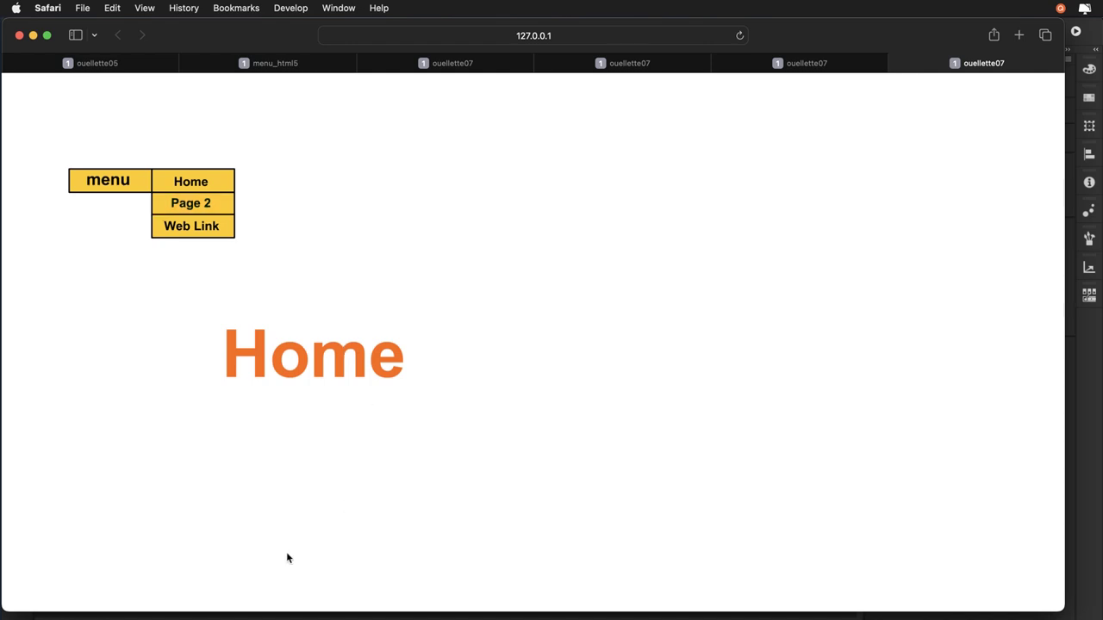
{"action": "key", "text": "super+Tab"}
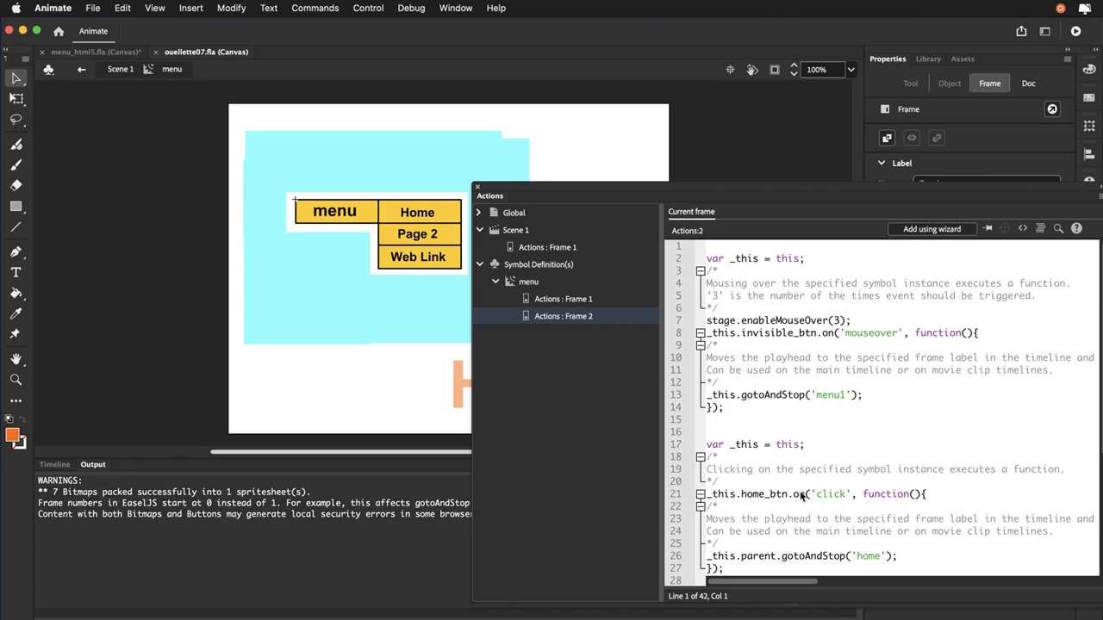
- Insert "parent." before gotoAndStop('page2') in the page2_btn click code of frame 2
{"action": "scroll", "coordinate": [800, 490], "scroll_direction": "down", "scroll_amount": 2}
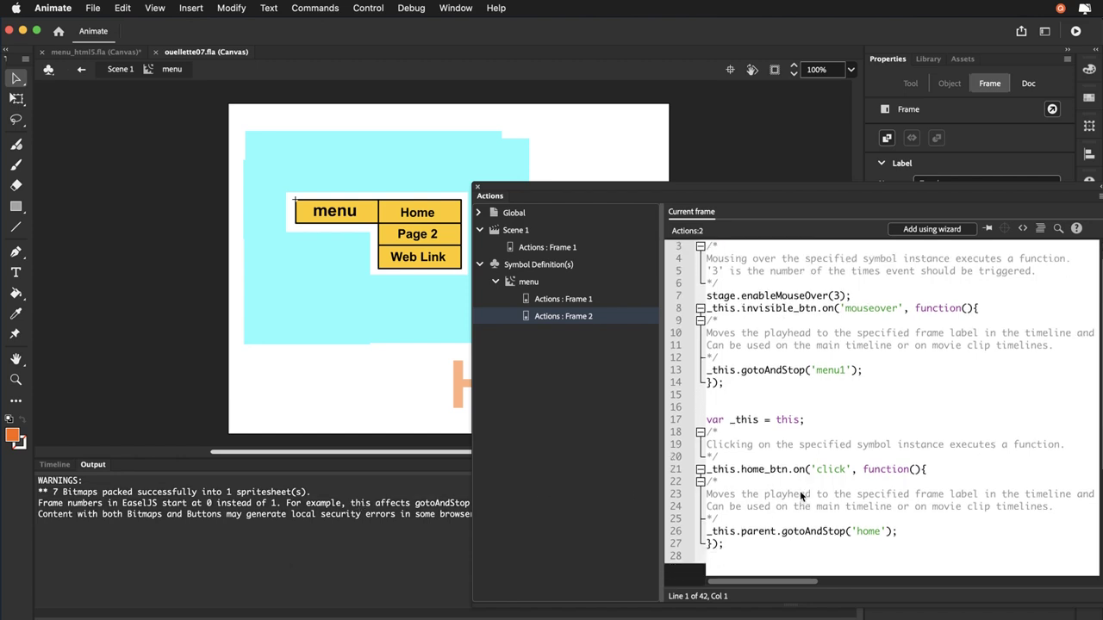
{"action": "scroll", "coordinate": [799, 490], "scroll_direction": "down", "scroll_amount": 5}
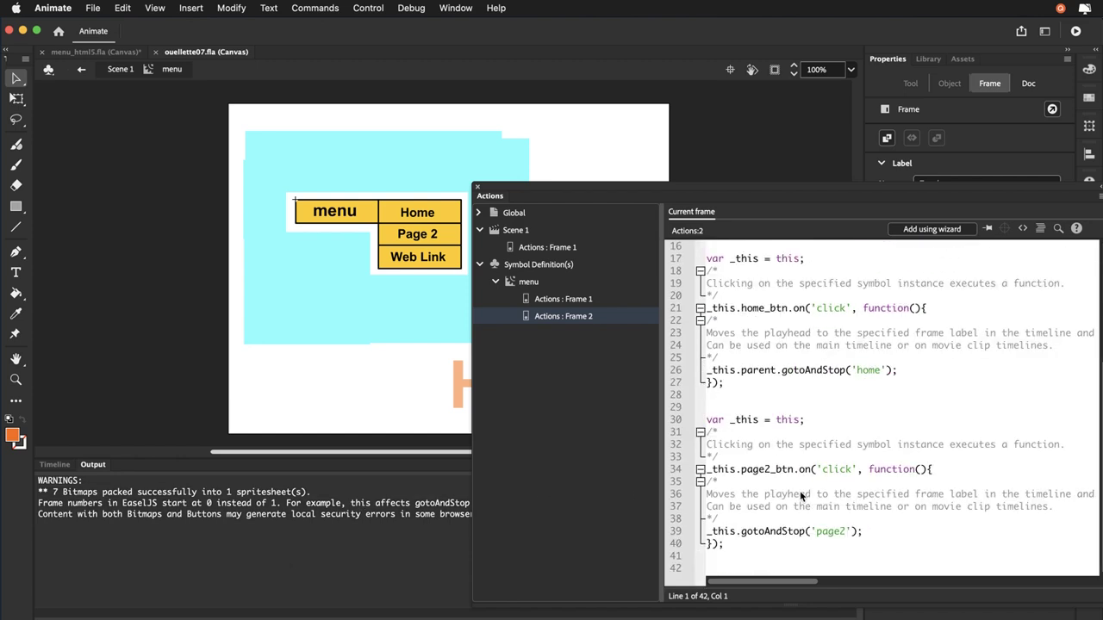
{"action": "left_click", "coordinate": [741, 533]}
{"action": "type", "text": "parent"}
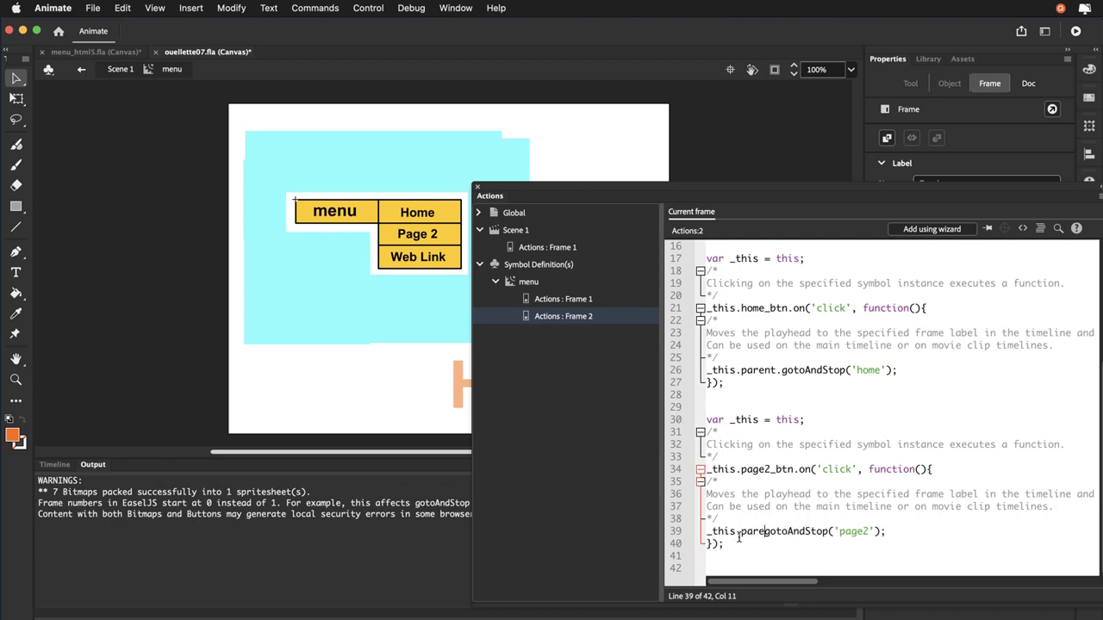
{"action": "type", "text": "."}
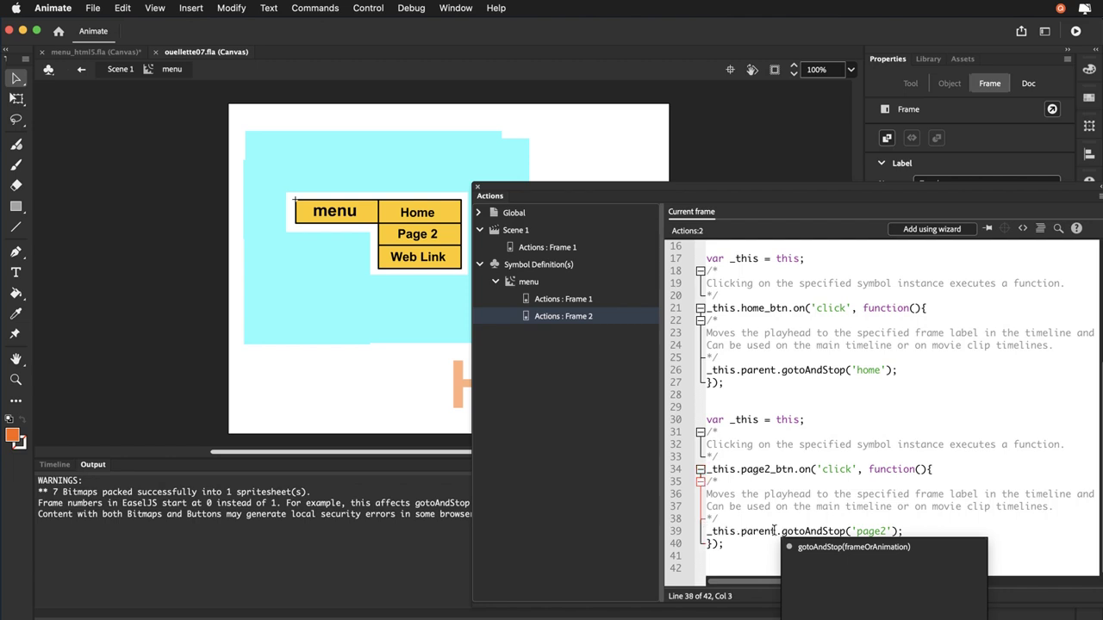
{"action": "left_click", "coordinate": [767, 556]}
- Test in the browser that the menu's Page 2 and Home buttons switch between the two pages
{"action": "key", "text": "super+Return"}
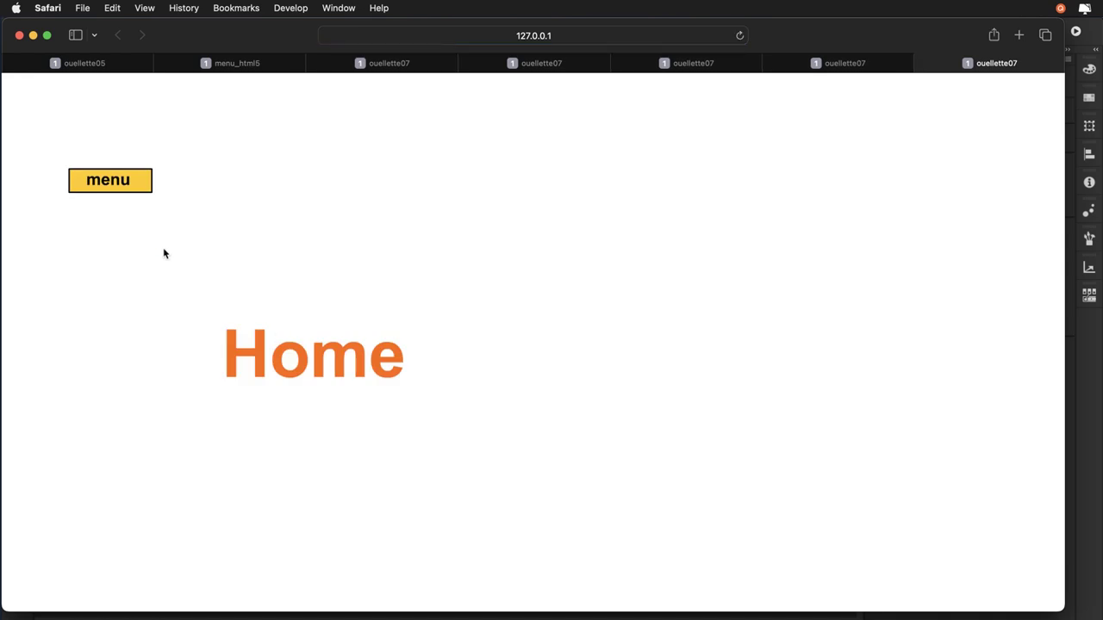
{"action": "left_click", "coordinate": [137, 189]}
{"action": "left_click", "coordinate": [174, 211]}
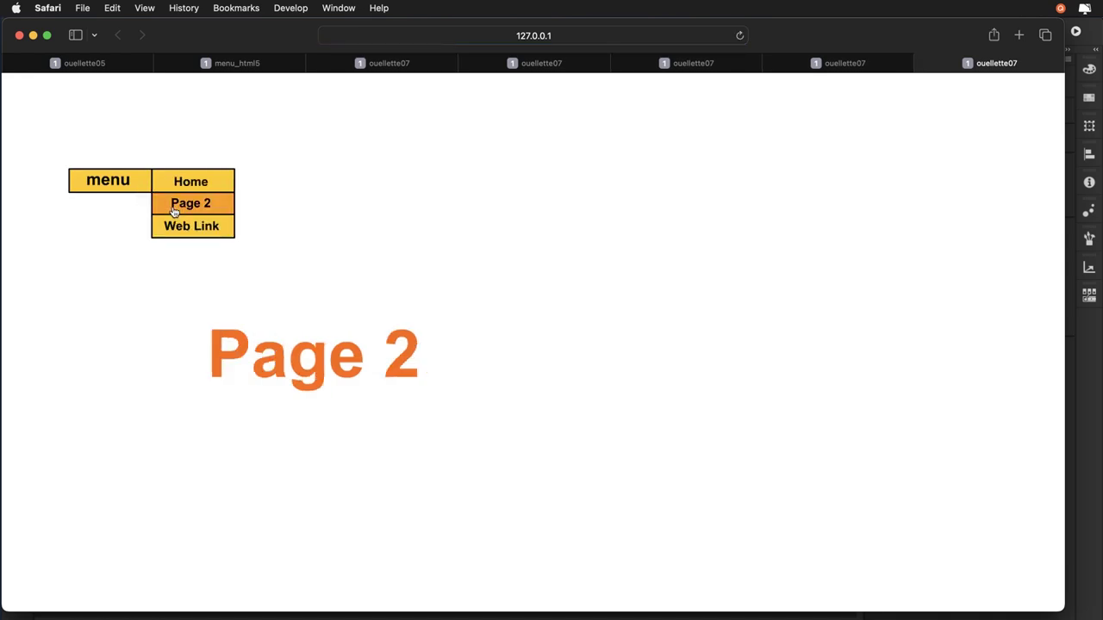
{"action": "left_click", "coordinate": [221, 188]}
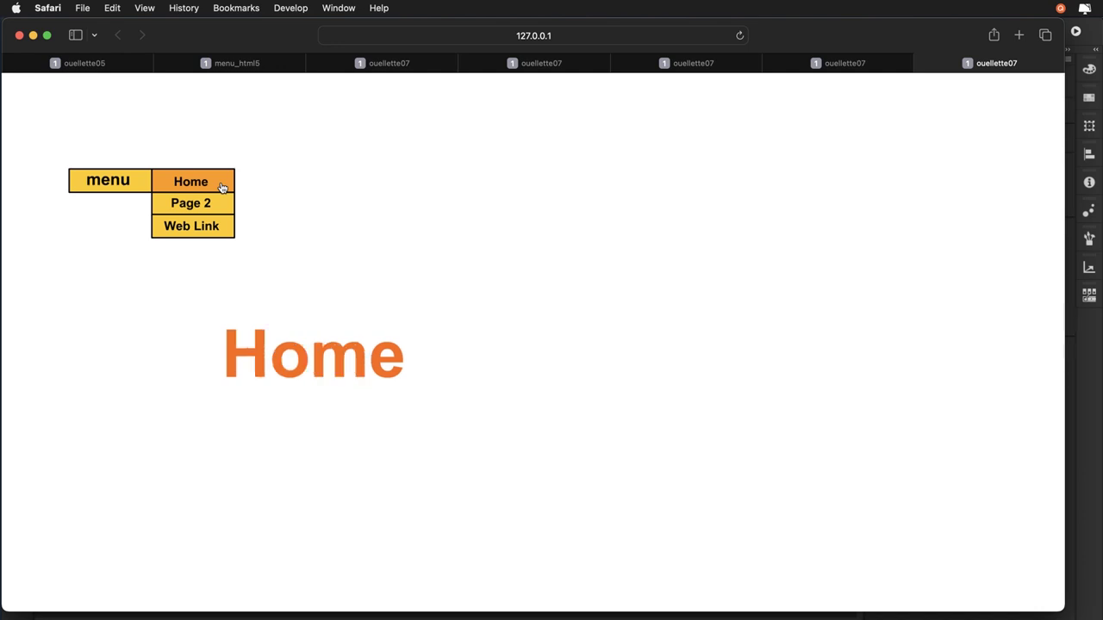
{"action": "left_click", "coordinate": [225, 208]}
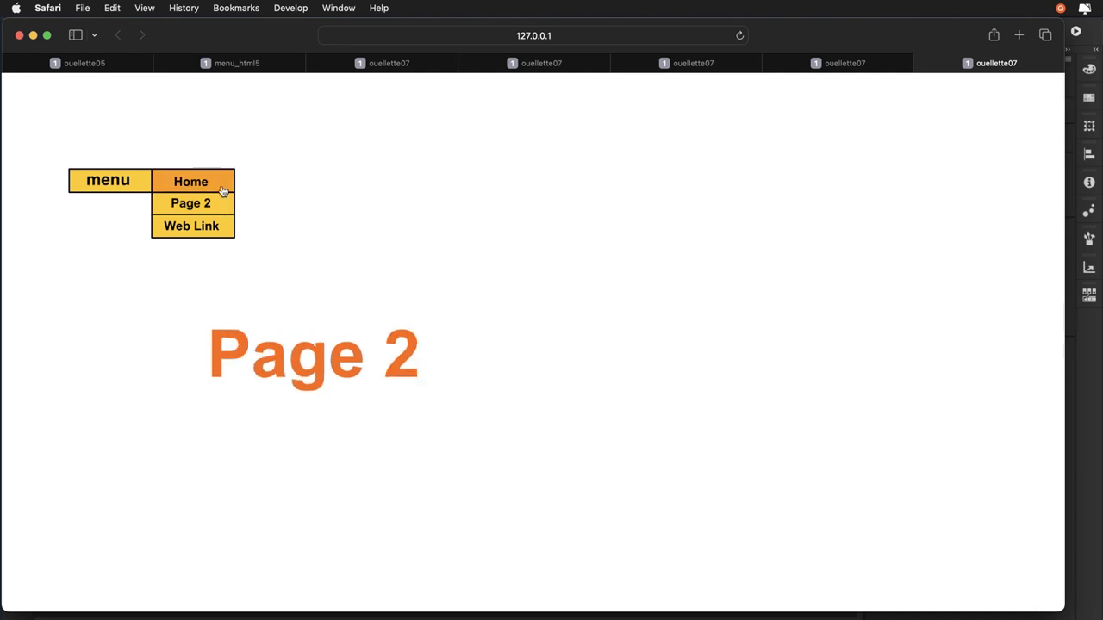
- Switch repeatedly between Home and Page 2 with the menu buttons in the browser, try Web Link, and return to Animate
{"action": "left_click", "coordinate": [224, 187]}
{"action": "left_click", "coordinate": [226, 204]}
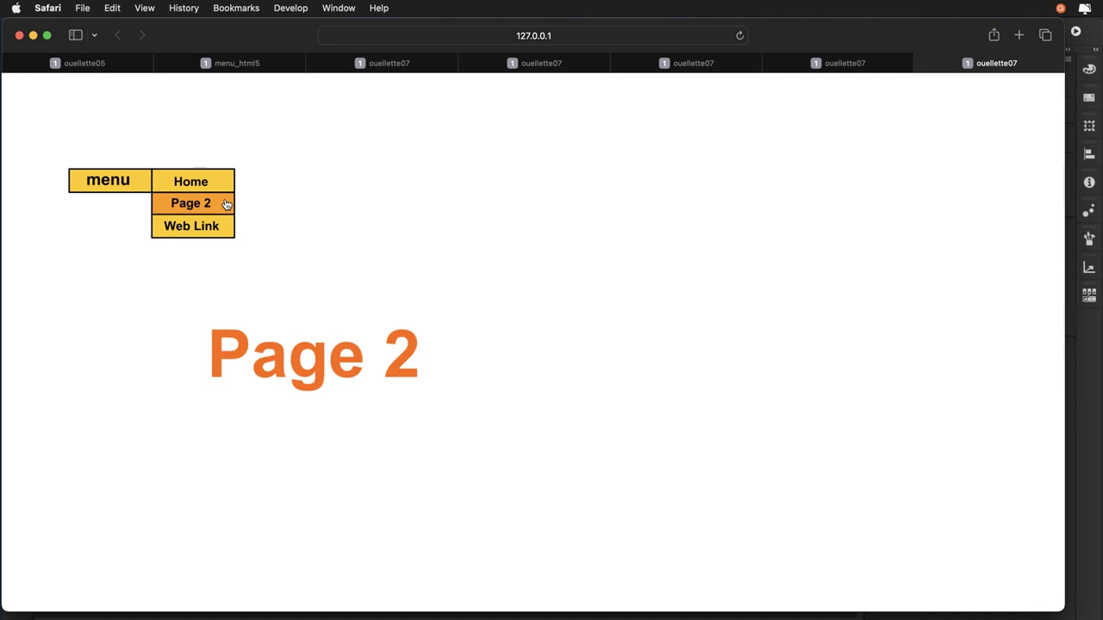
{"action": "left_click", "coordinate": [222, 186]}
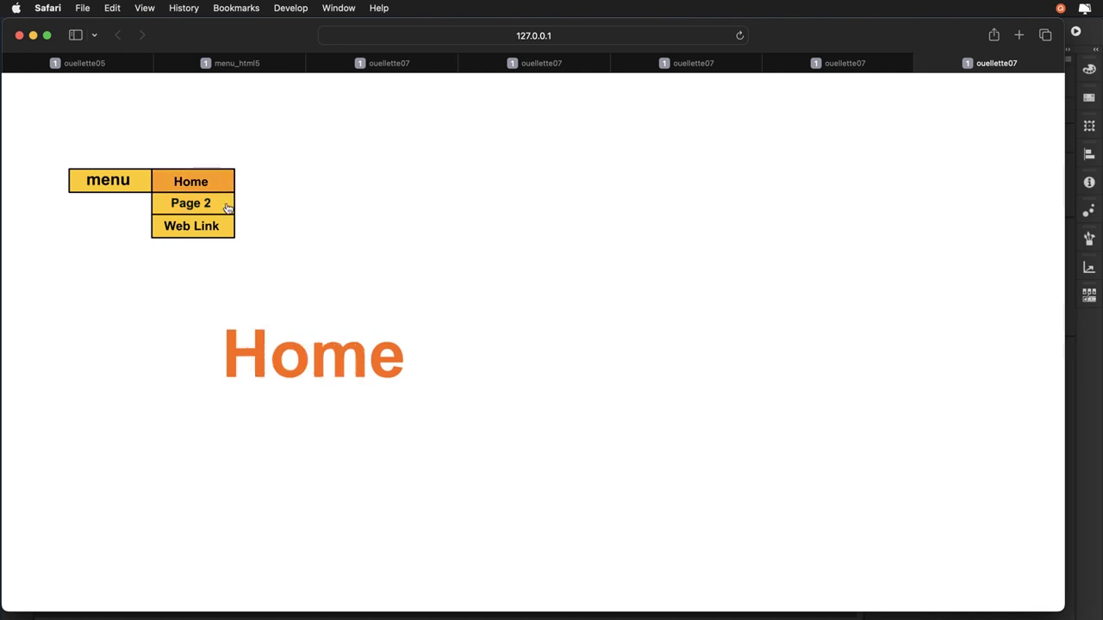
{"action": "left_click", "coordinate": [226, 205]}
{"action": "left_click", "coordinate": [222, 186]}
{"action": "left_click", "coordinate": [224, 204]}
{"action": "left_click", "coordinate": [219, 231]}
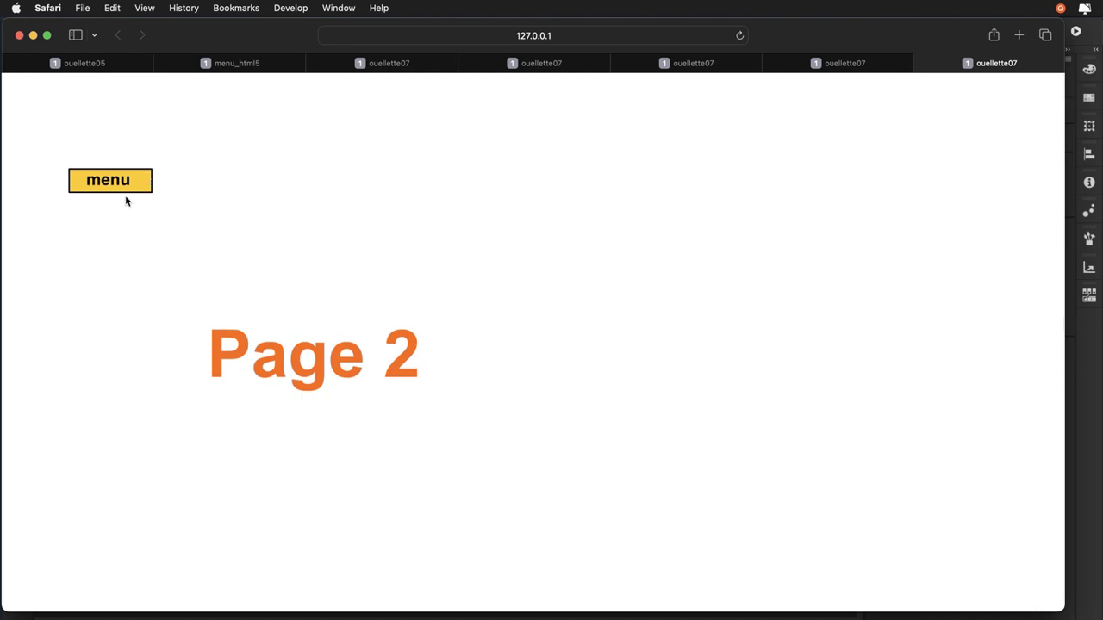
{"action": "mouse_move", "coordinate": [141, 184]}
{"action": "key", "text": "super+Tab"}
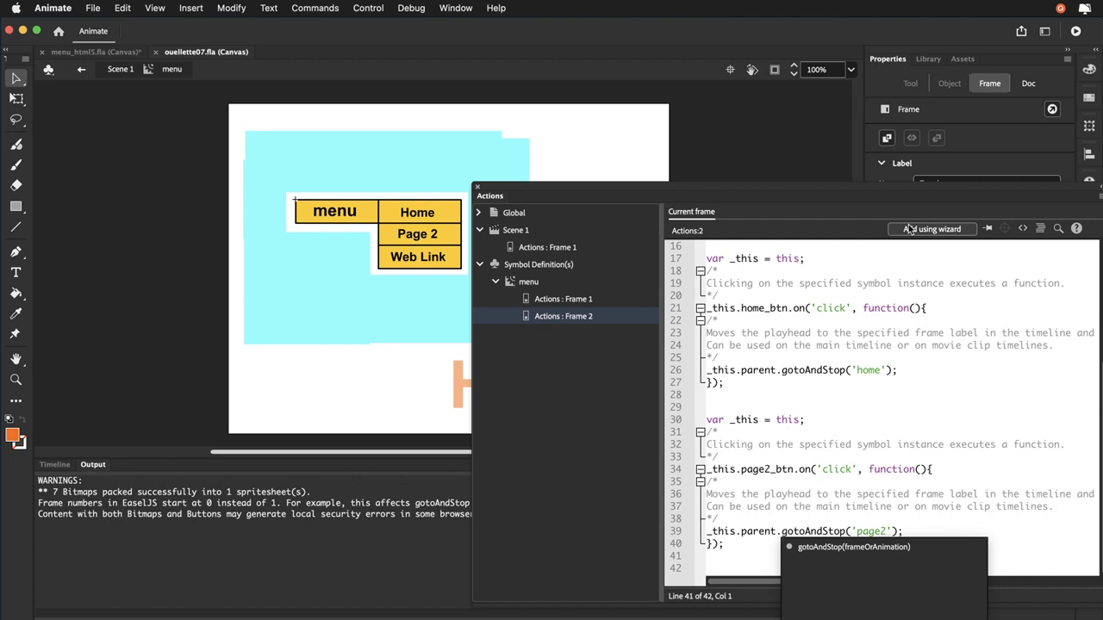
{"action": "left_click", "coordinate": [54, 464]}
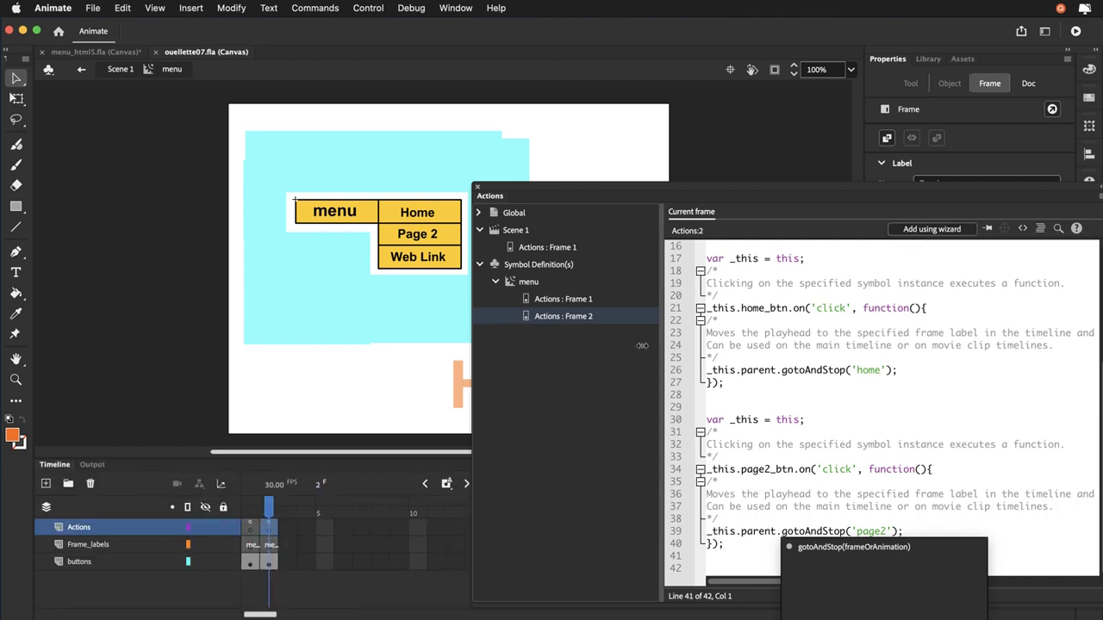
{"action": "left_click", "coordinate": [909, 231]}
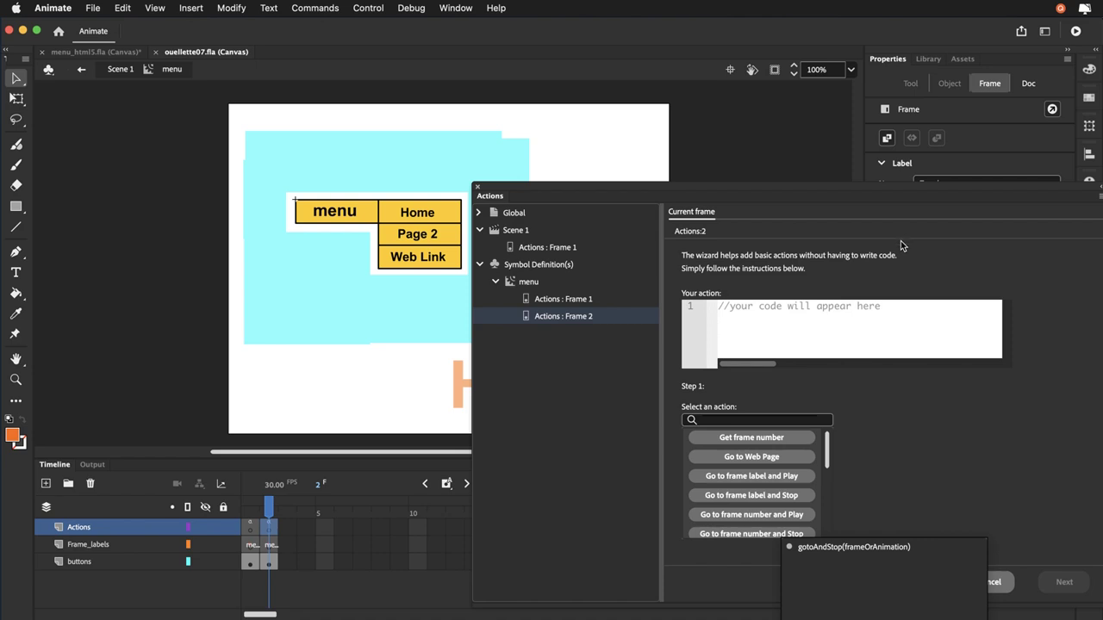
{"action": "left_click", "coordinate": [750, 458]}
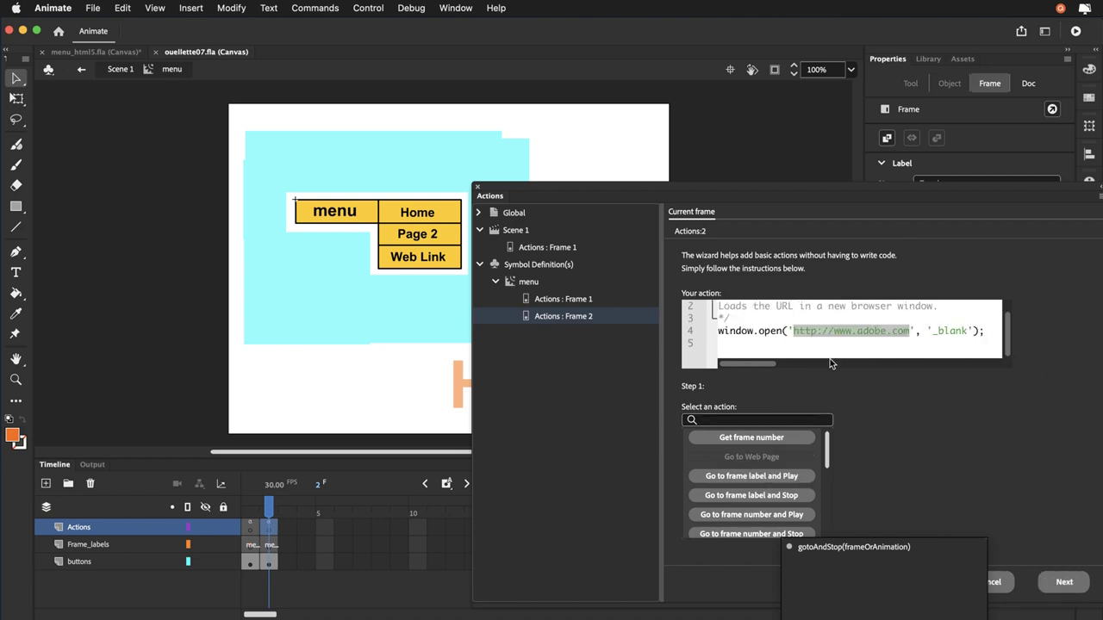
{"action": "left_click", "coordinate": [818, 333]}
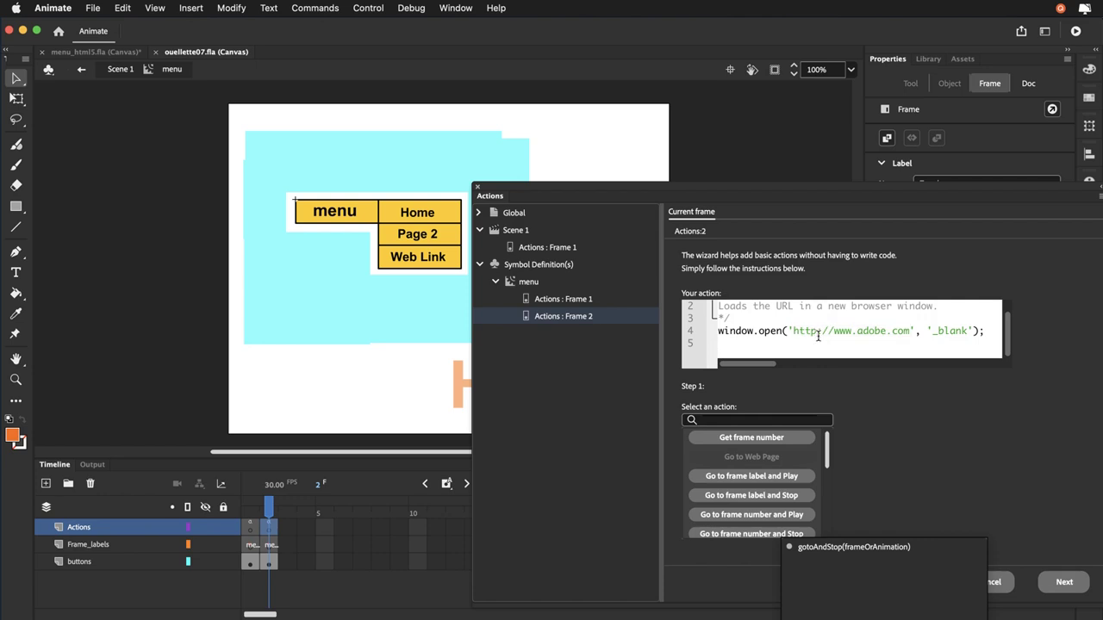
{"action": "type", "text": "s"}
{"action": "left_click_drag", "start_coordinate": [838, 334], "coordinate": [888, 340]}
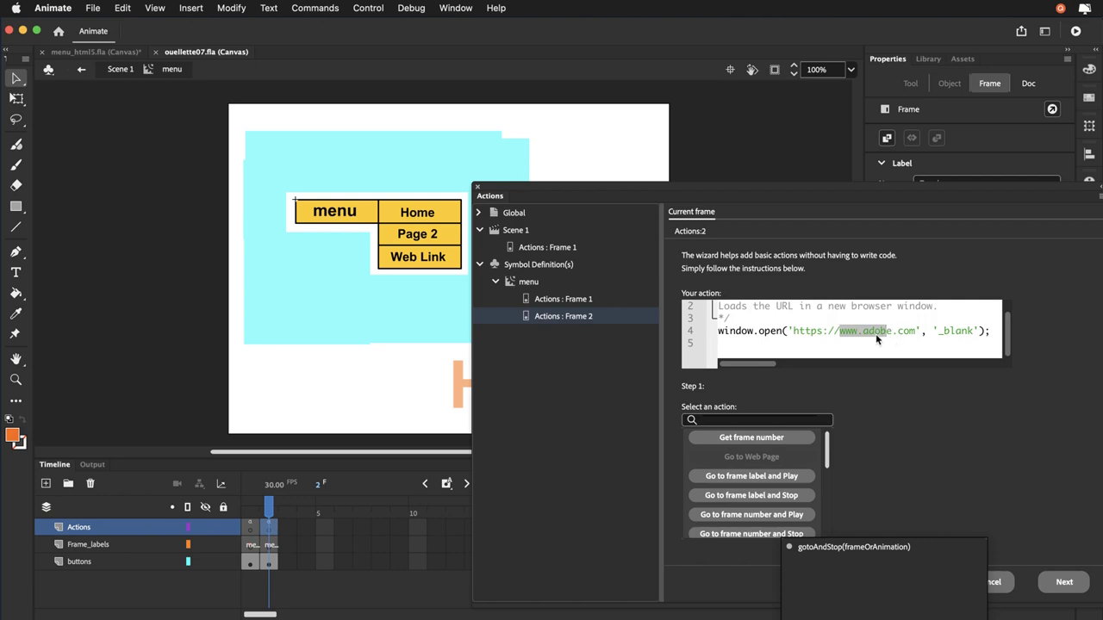
{"action": "type", "text": "dj"}
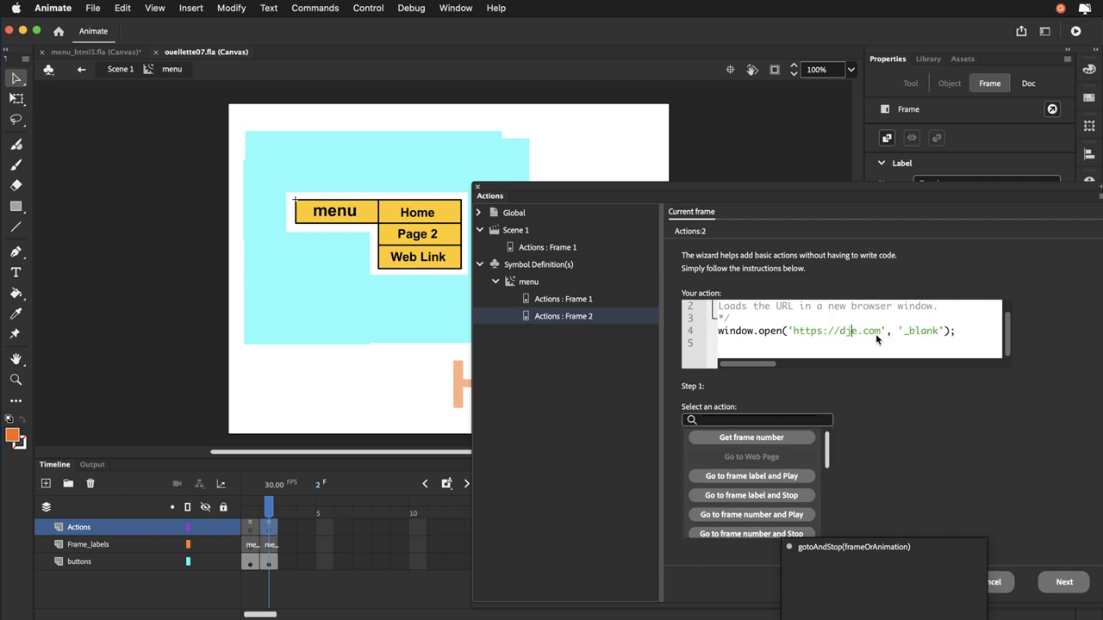
{"action": "type", "text": "olessons"}
{"action": "left_click", "coordinate": [900, 334]}
{"action": "key", "text": "BackSpace"}
{"action": "left_click", "coordinate": [1058, 581]}
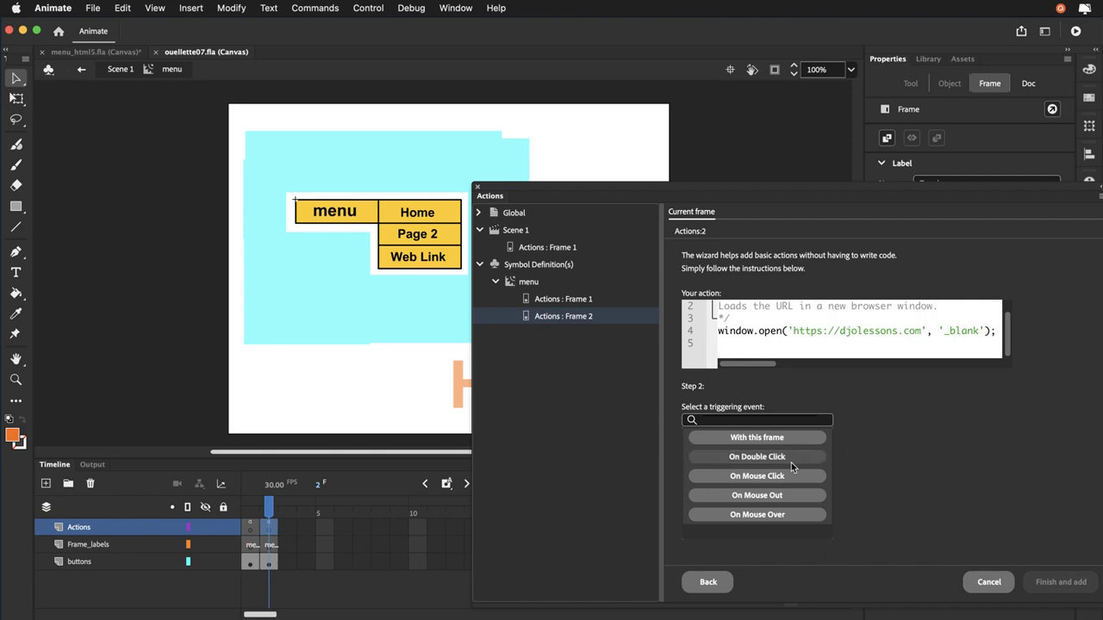
- Trigger the web page action on mouse click of web_btn and add it to the frame 2 code
{"action": "left_click", "coordinate": [772, 479]}
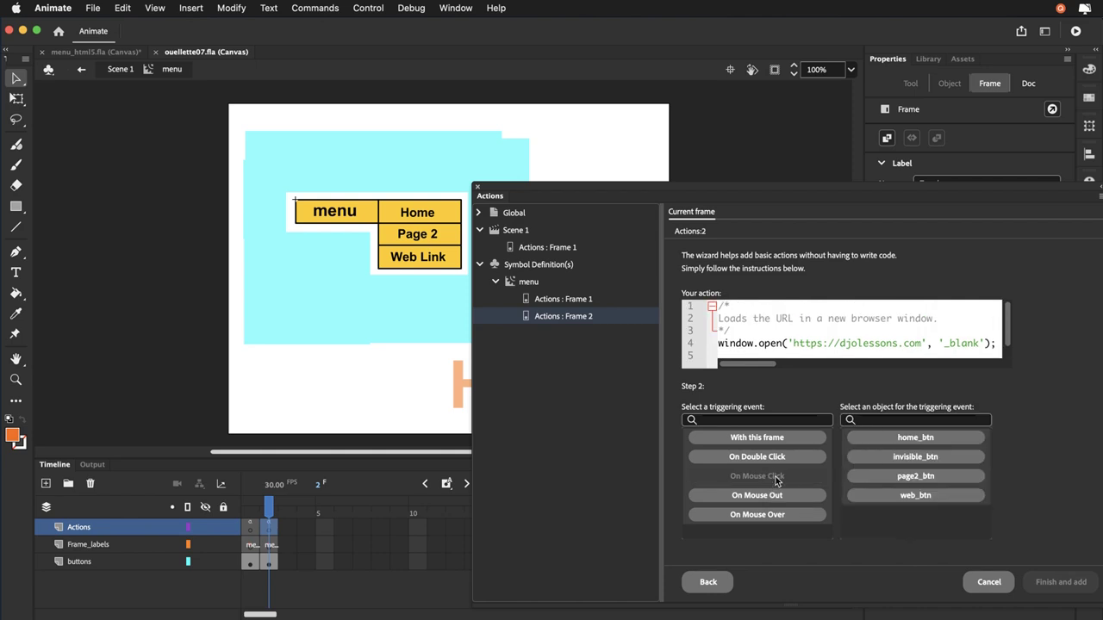
{"action": "left_click", "coordinate": [882, 498]}
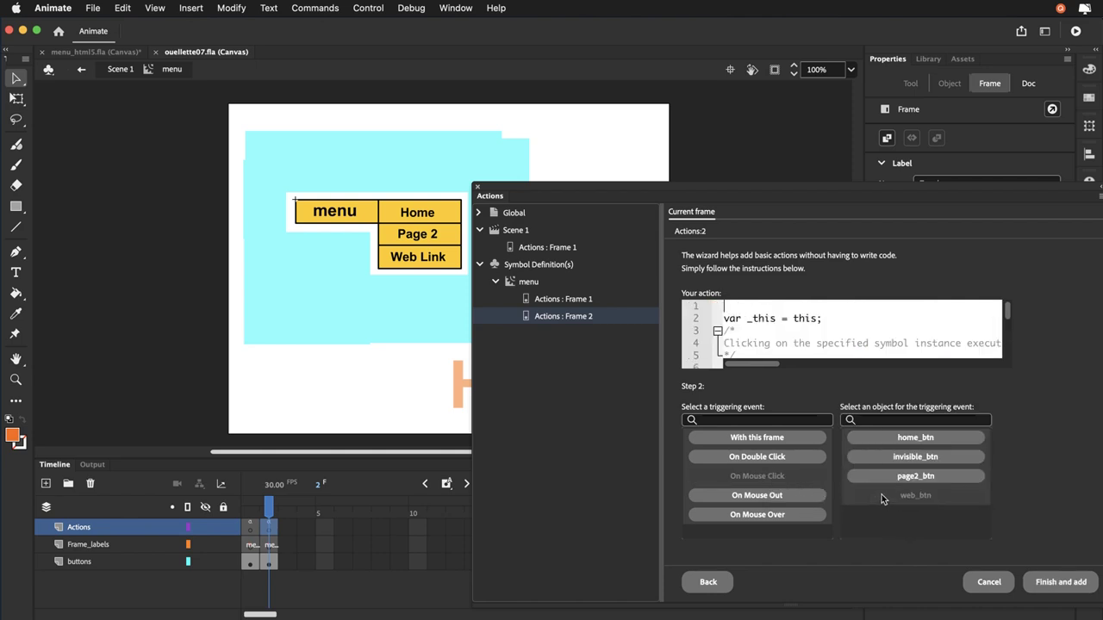
{"action": "left_click", "coordinate": [1060, 583]}
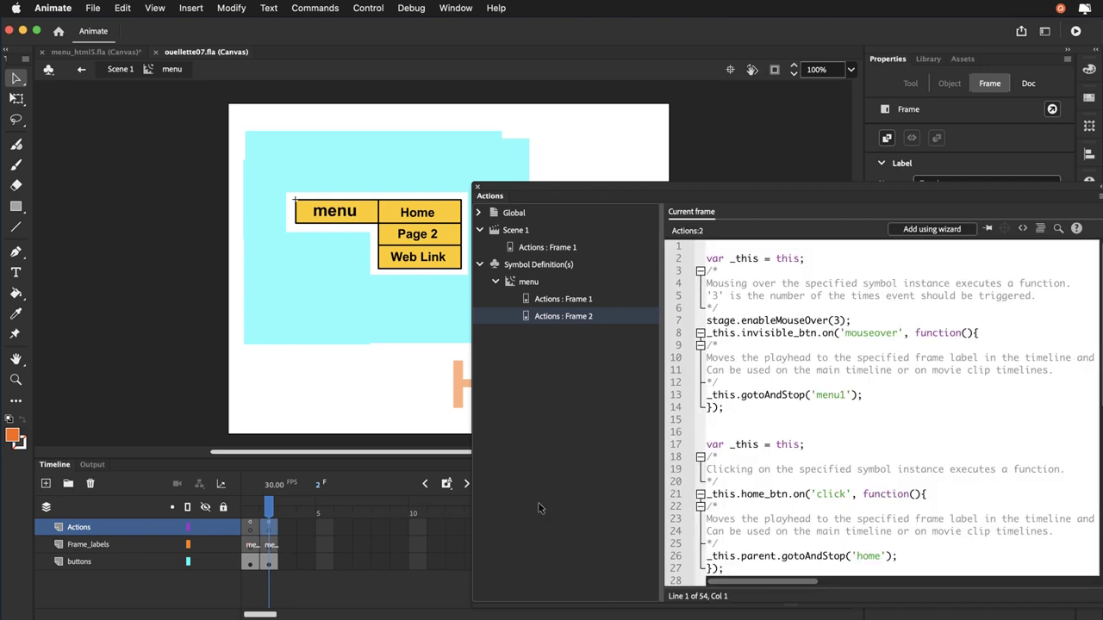
- Test the movie in the browser using the Page 2, Home and Web Link buttons, and close the opened website tab
{"action": "key", "text": "super+Return"}
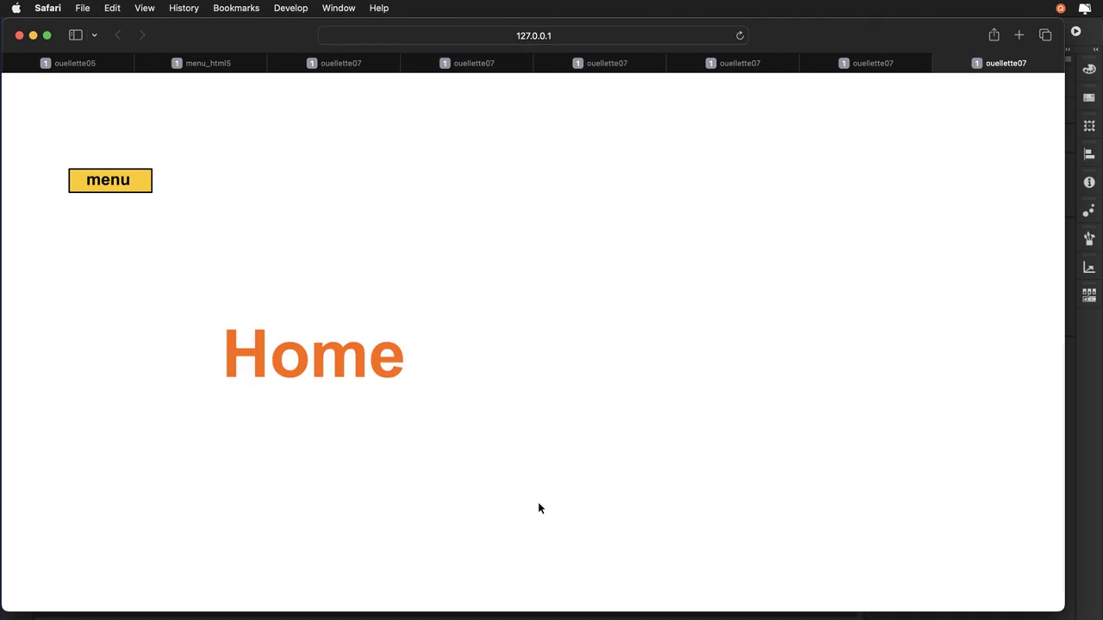
{"action": "left_click", "coordinate": [118, 194]}
{"action": "left_click", "coordinate": [128, 190]}
{"action": "left_click", "coordinate": [129, 193]}
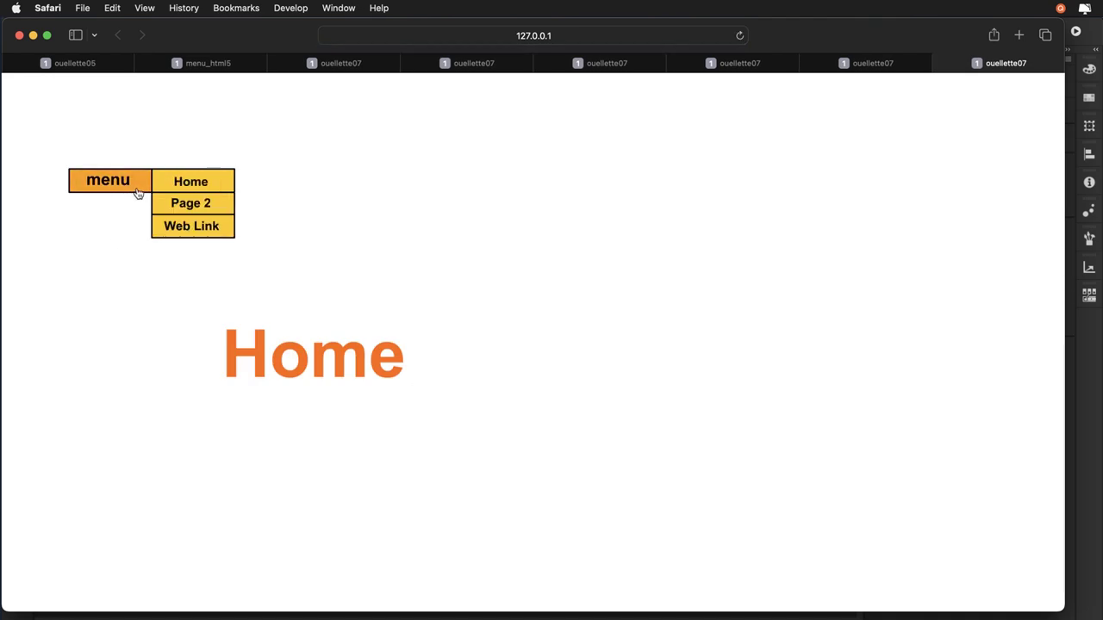
{"action": "left_click", "coordinate": [218, 205]}
{"action": "left_click", "coordinate": [216, 187]}
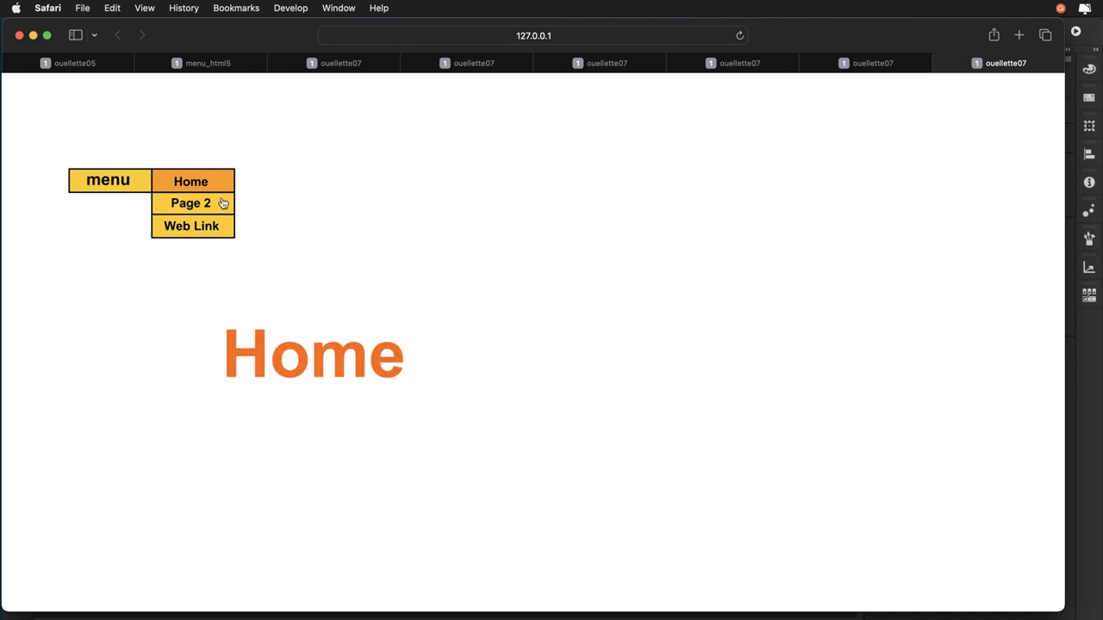
{"action": "left_click", "coordinate": [225, 227]}
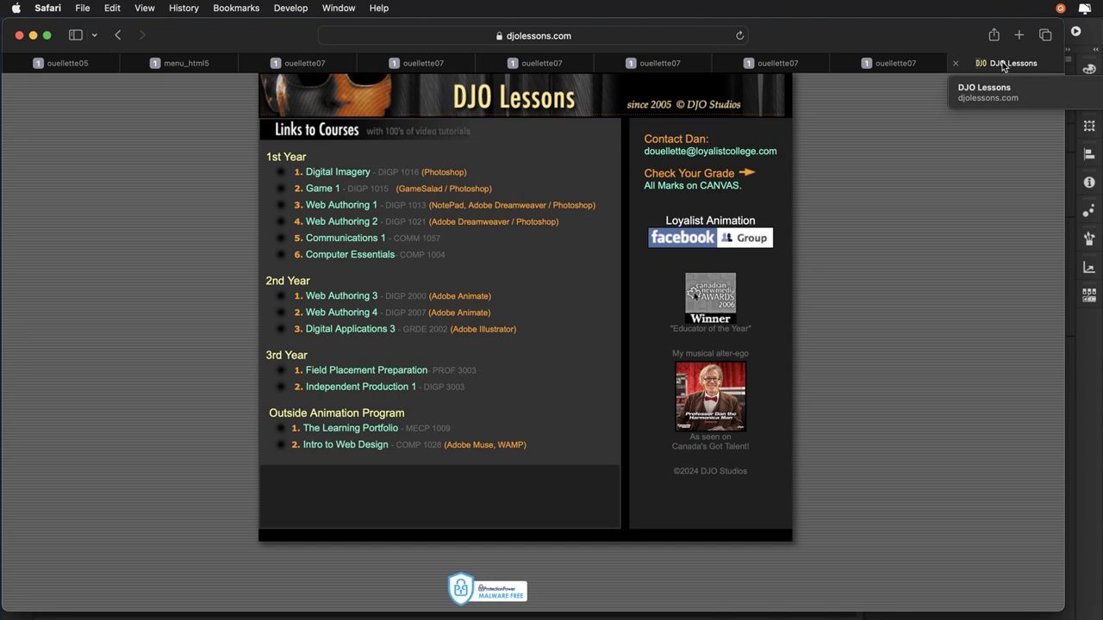
{"action": "left_click", "coordinate": [957, 64]}
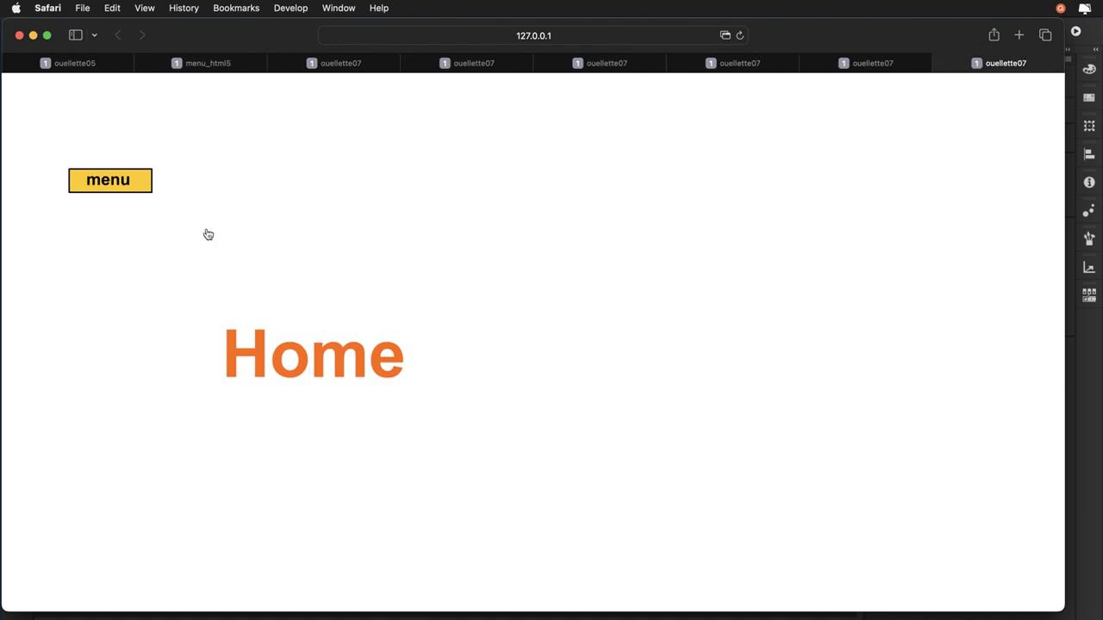
- Check in the browser that the menu opens and closes on mouse-over, and follow Web Link to the website again
{"action": "left_click", "coordinate": [132, 193]}
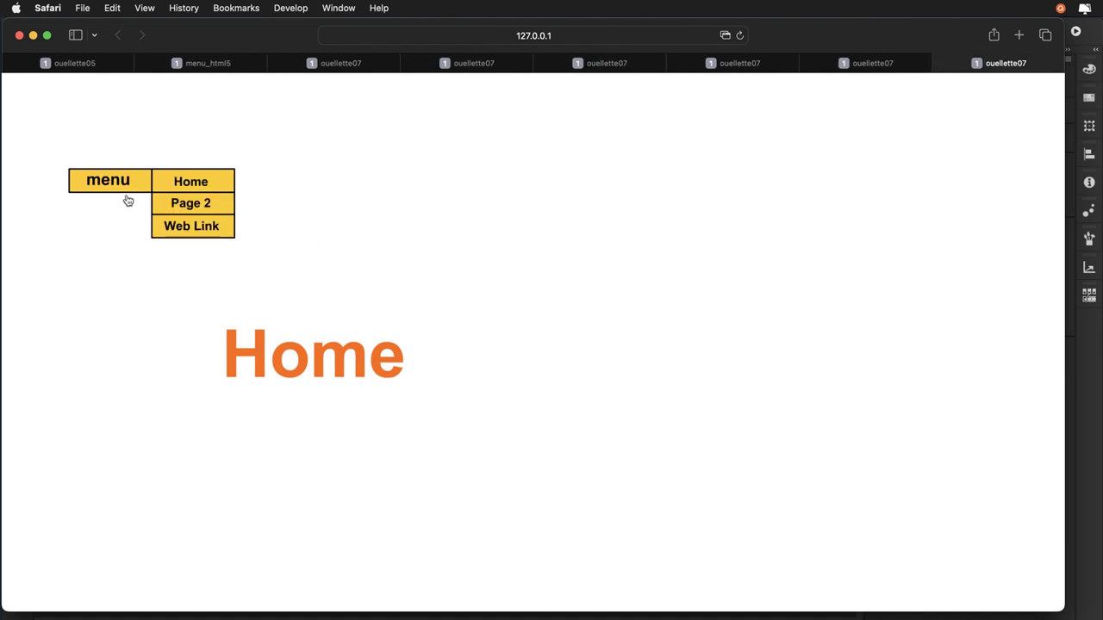
{"action": "left_click", "coordinate": [128, 196]}
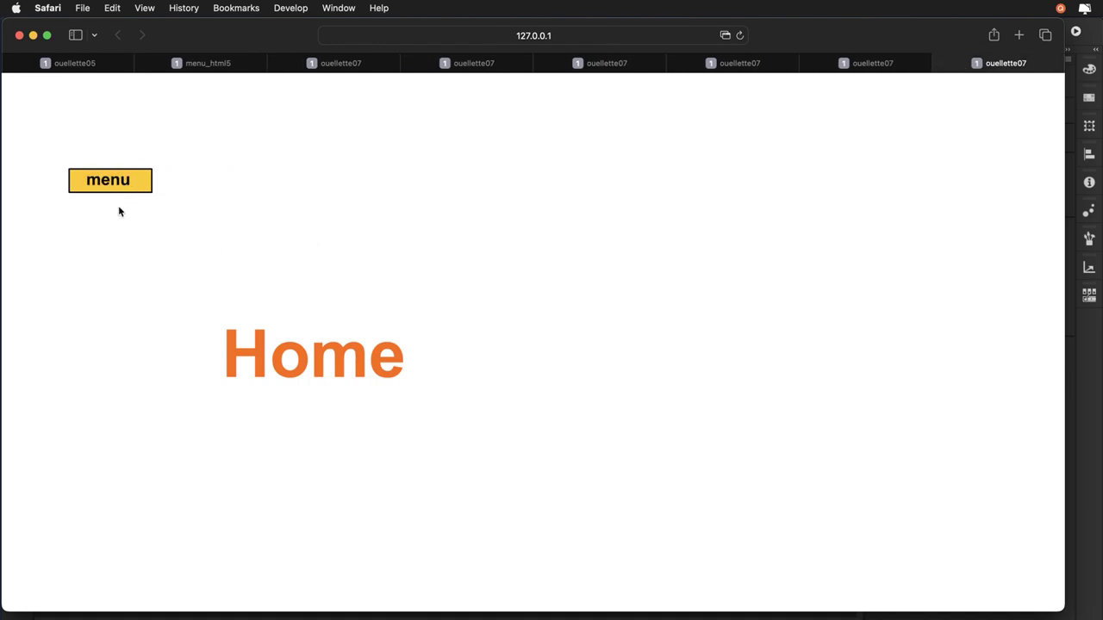
{"action": "left_click", "coordinate": [130, 191]}
{"action": "left_click", "coordinate": [72, 189]}
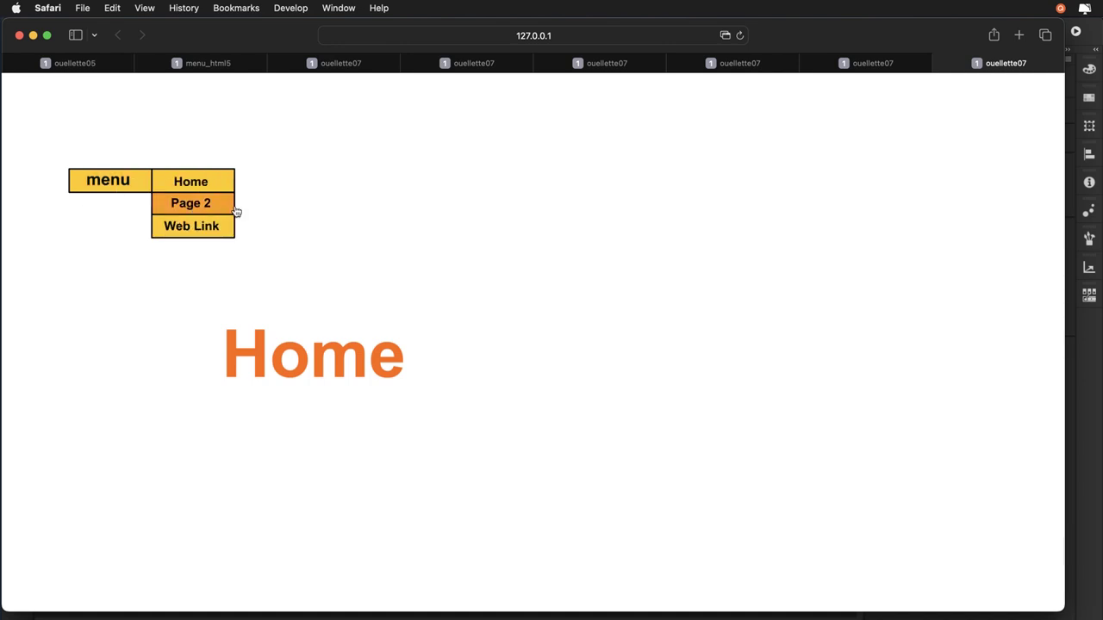
{"action": "mouse_move", "coordinate": [150, 181]}
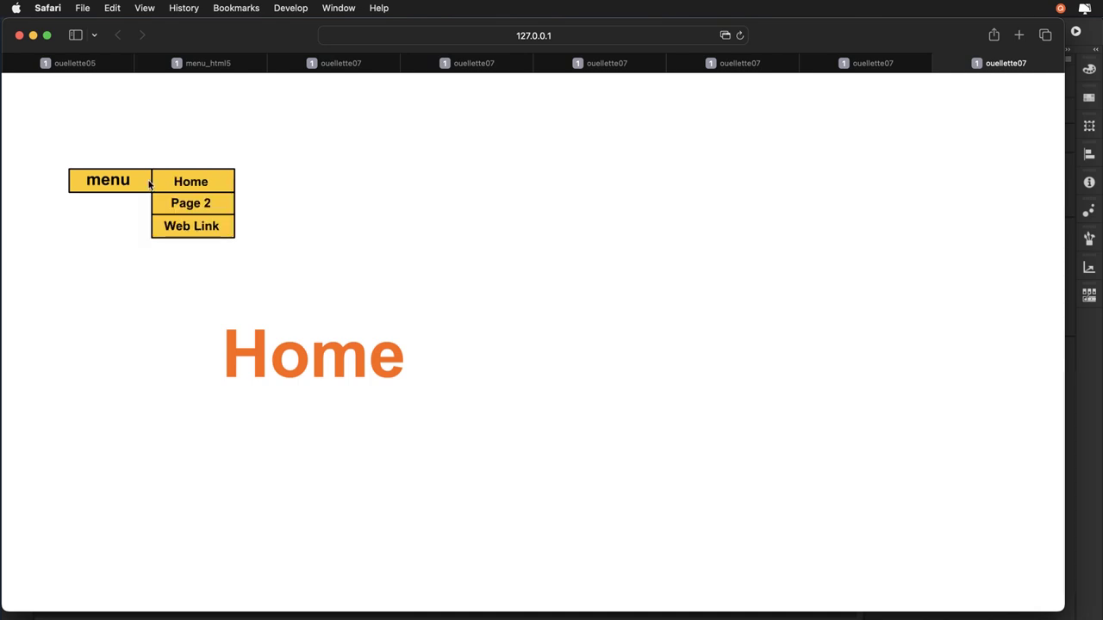
{"action": "left_click", "coordinate": [219, 205]}
{"action": "left_click", "coordinate": [219, 233]}
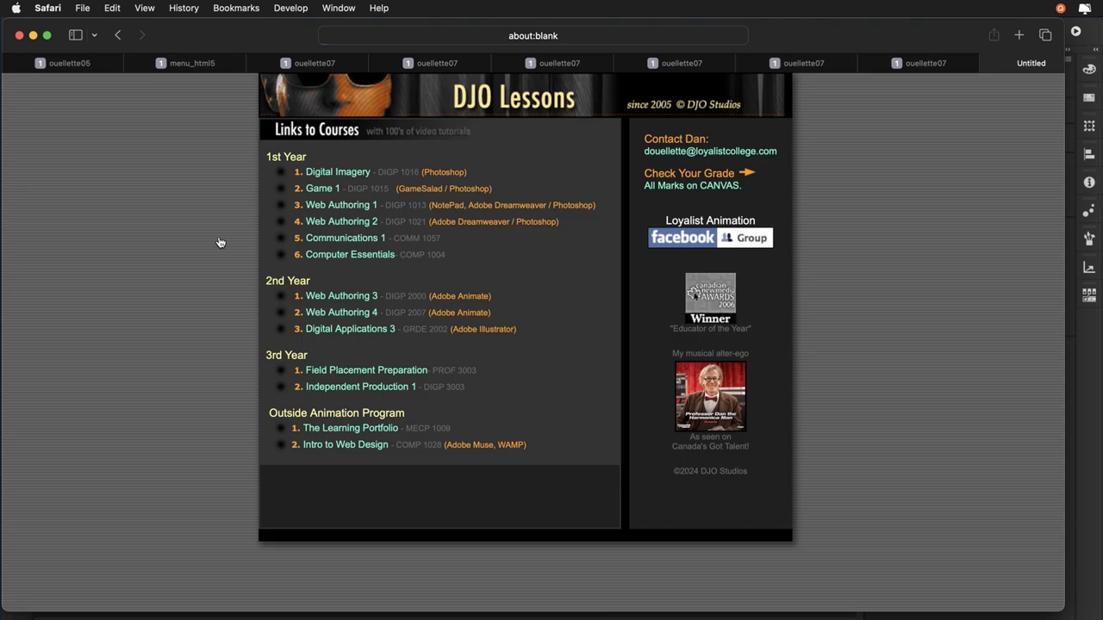